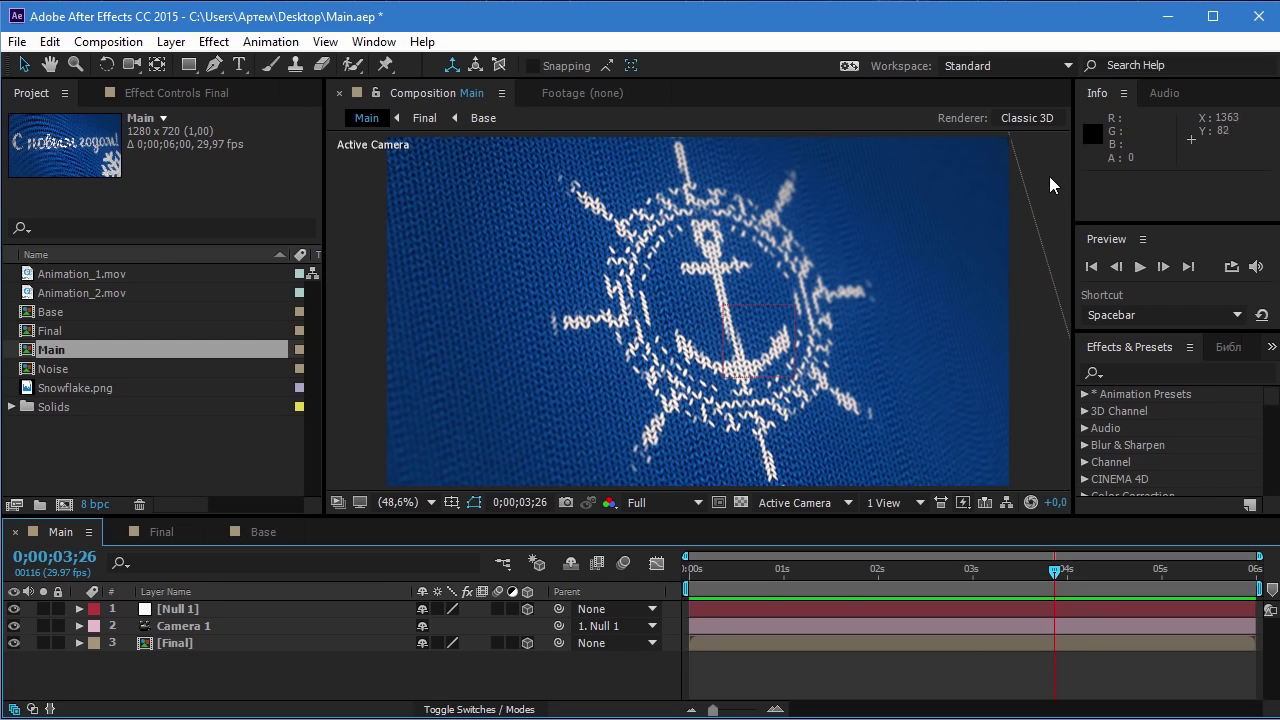
# - Preview the knitted logo animation full-screen and scrub through its frames
pyautogui.press('`')
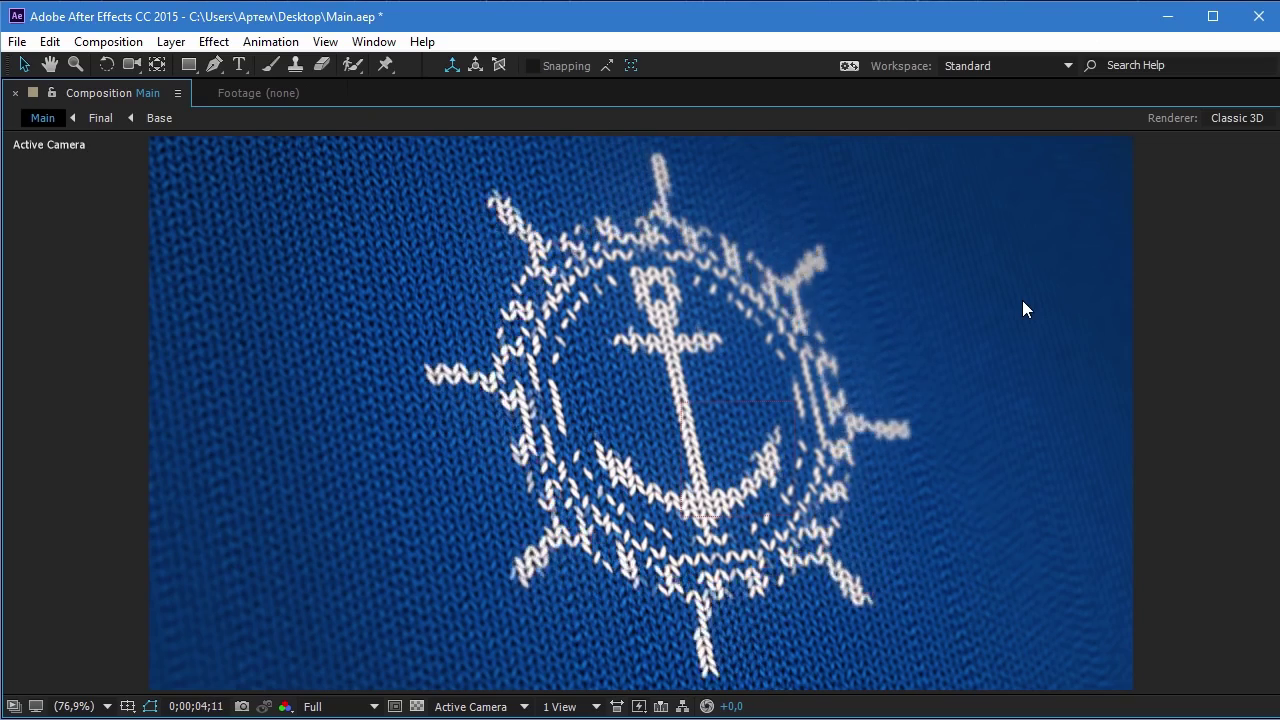
pyautogui.press('`')
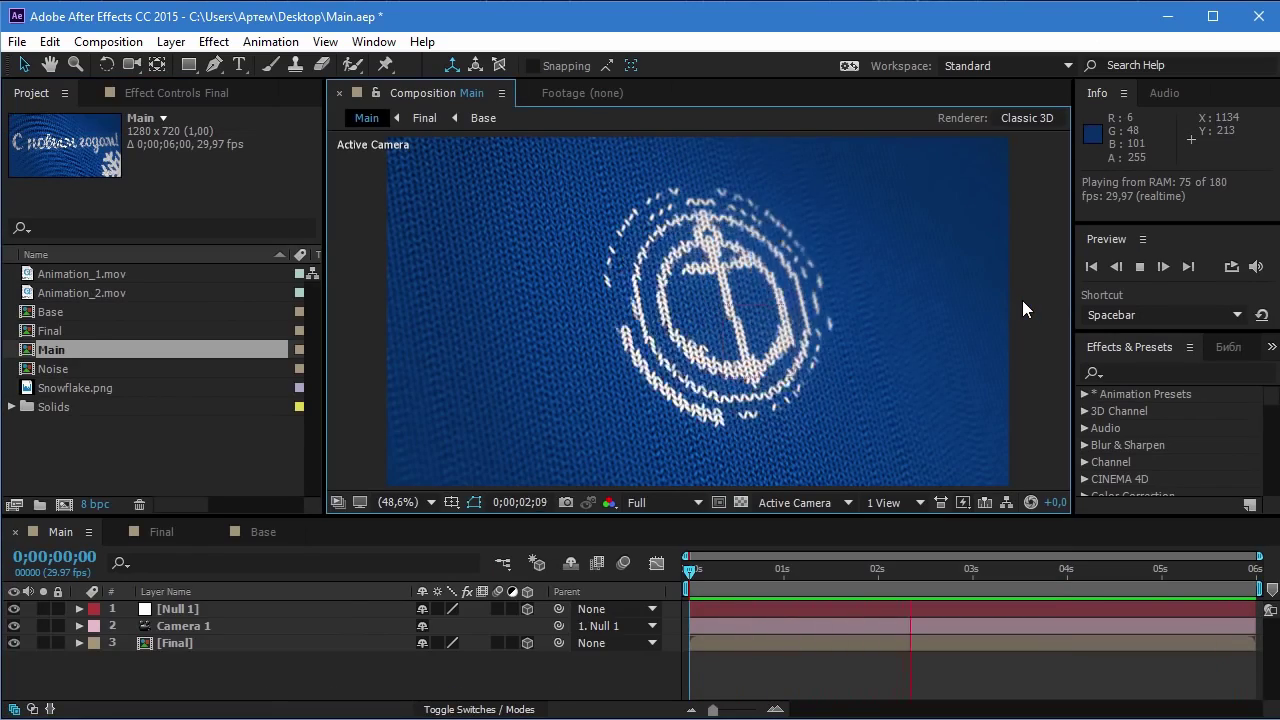
pyautogui.moveTo(1019, 575)
pyautogui.mouseDown()
pyautogui.moveTo(874, 562)
pyautogui.moveTo(1162, 587)
pyautogui.mouseUp()
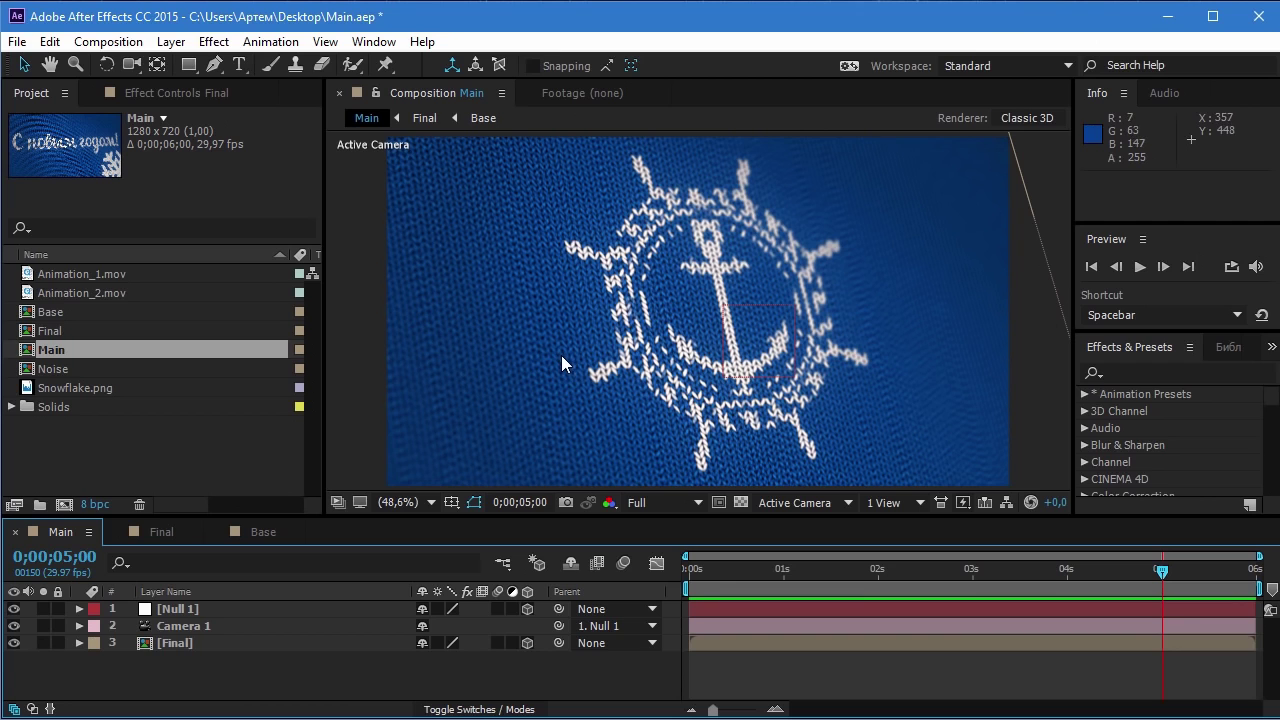
pyautogui.click(18, 42)
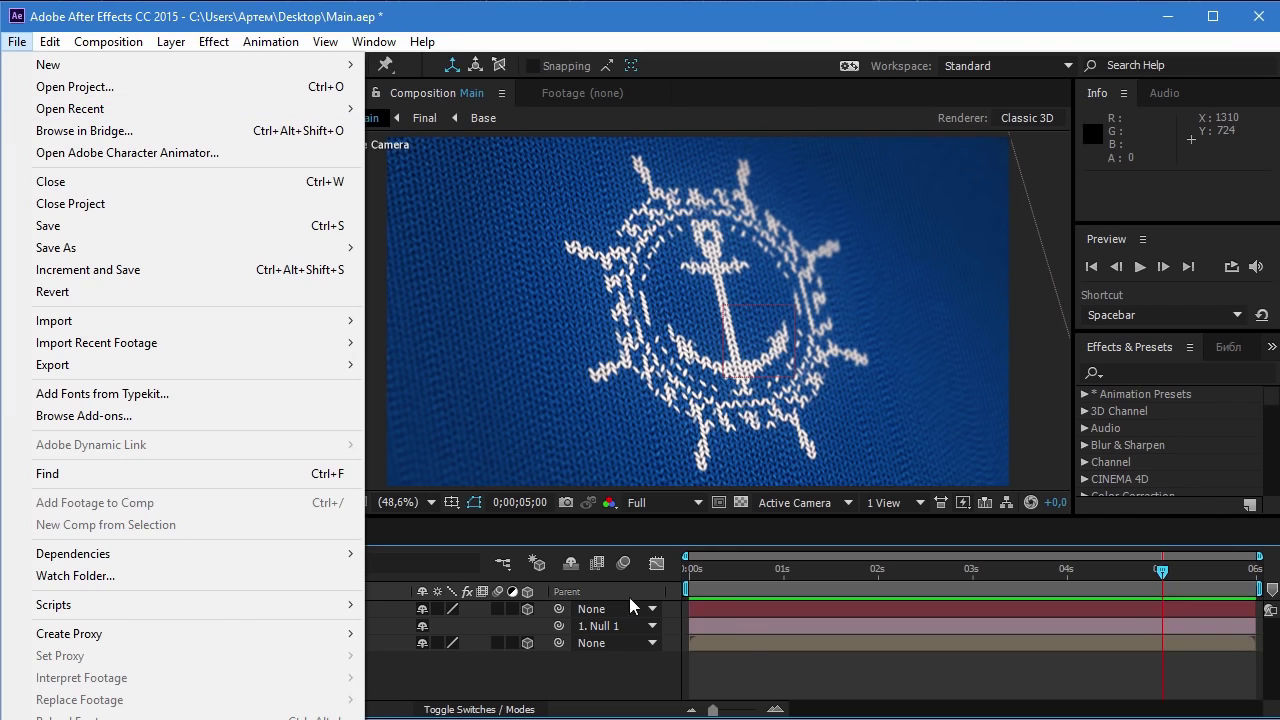
pyautogui.click(721, 688)
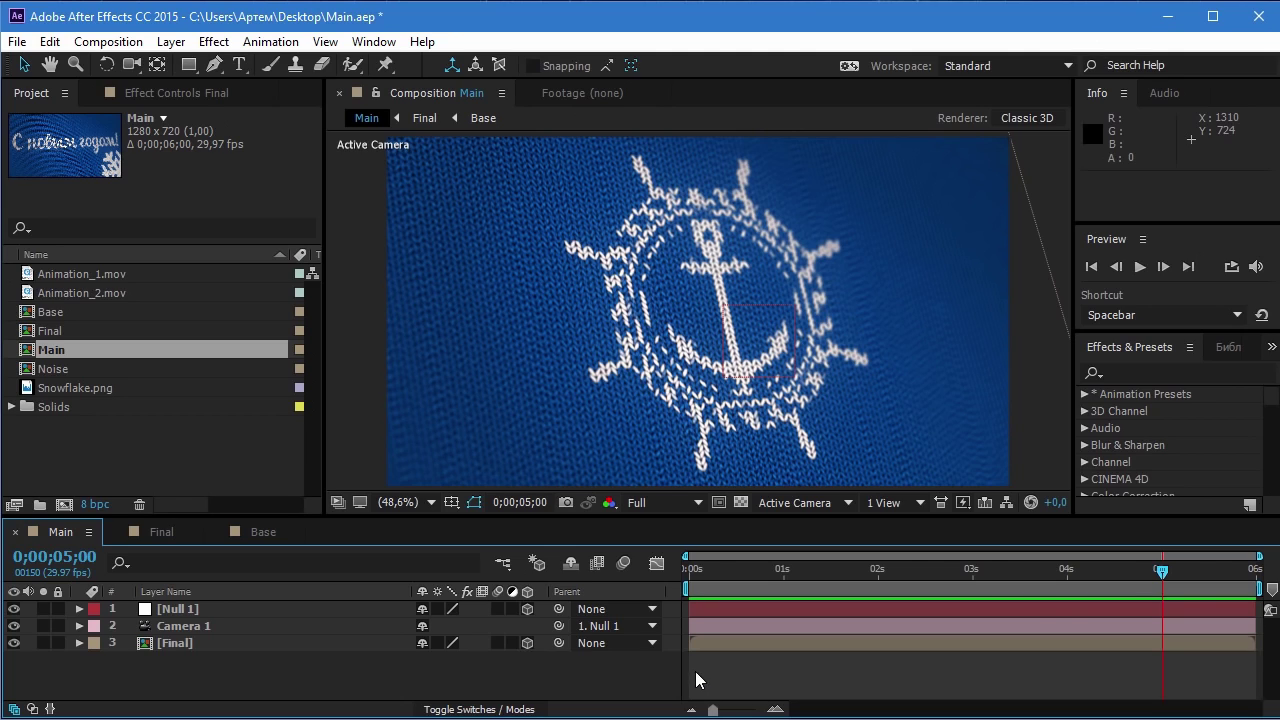
pyautogui.moveTo(1138, 572); pyautogui.dragTo(1223, 588)
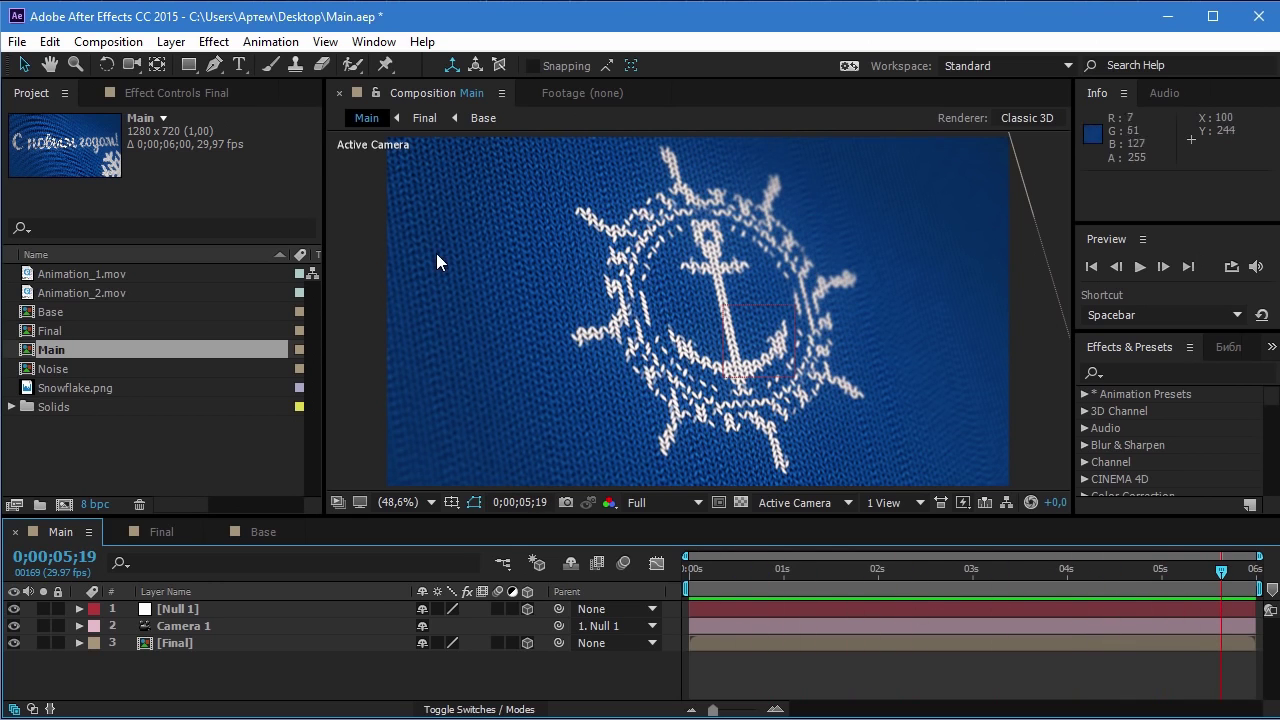
# - Start a new empty project, saving the changes to Main.aep first
pyautogui.click(15, 46)
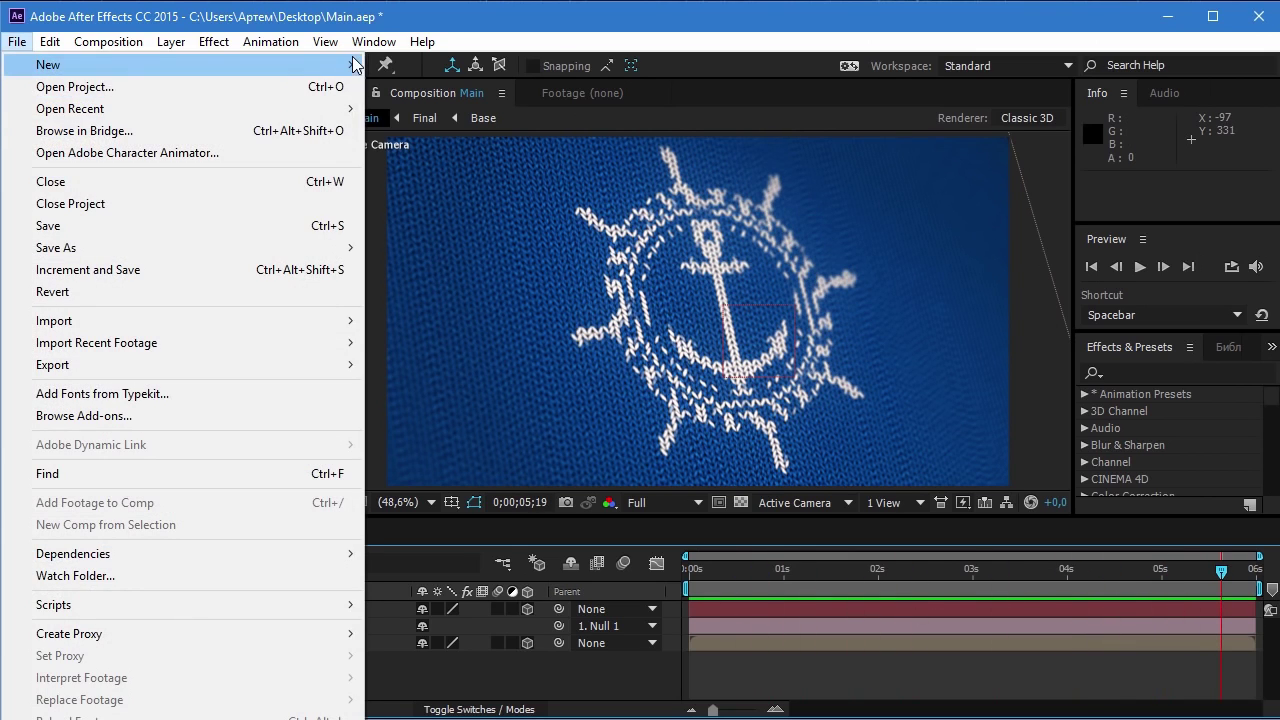
pyautogui.moveTo(354, 68)
pyautogui.click(430, 65)
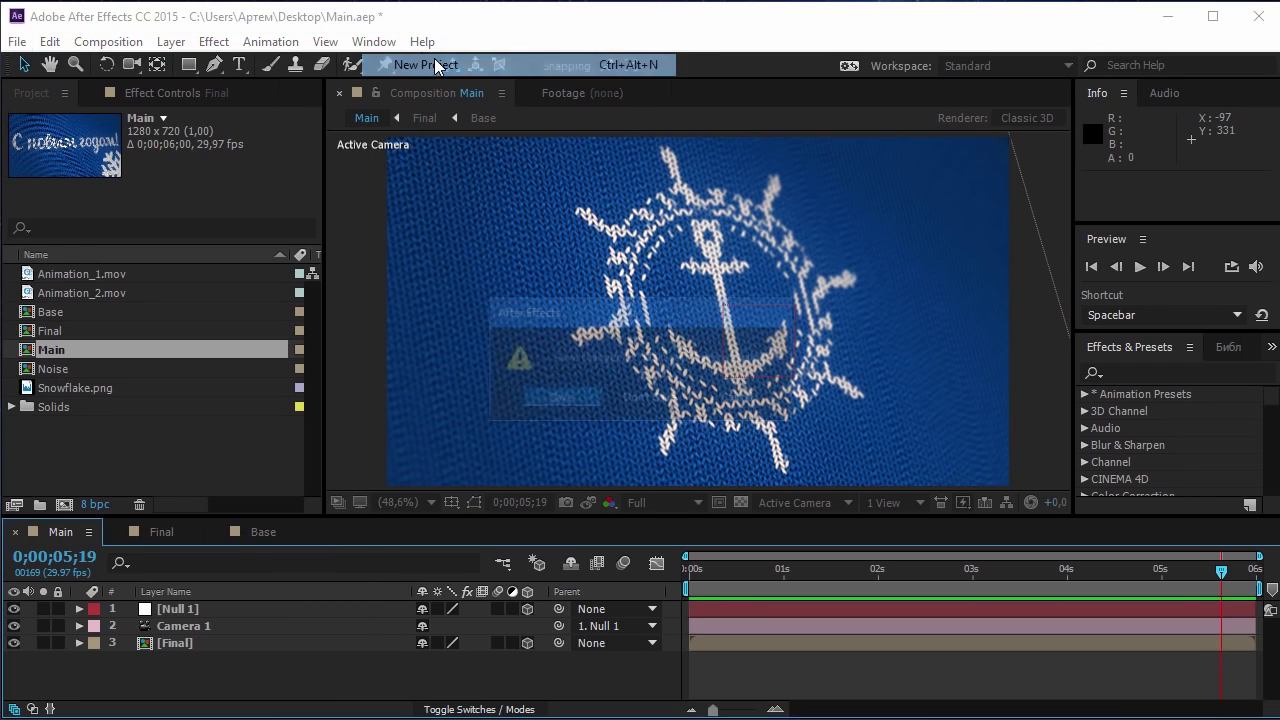
pyautogui.click(563, 398)
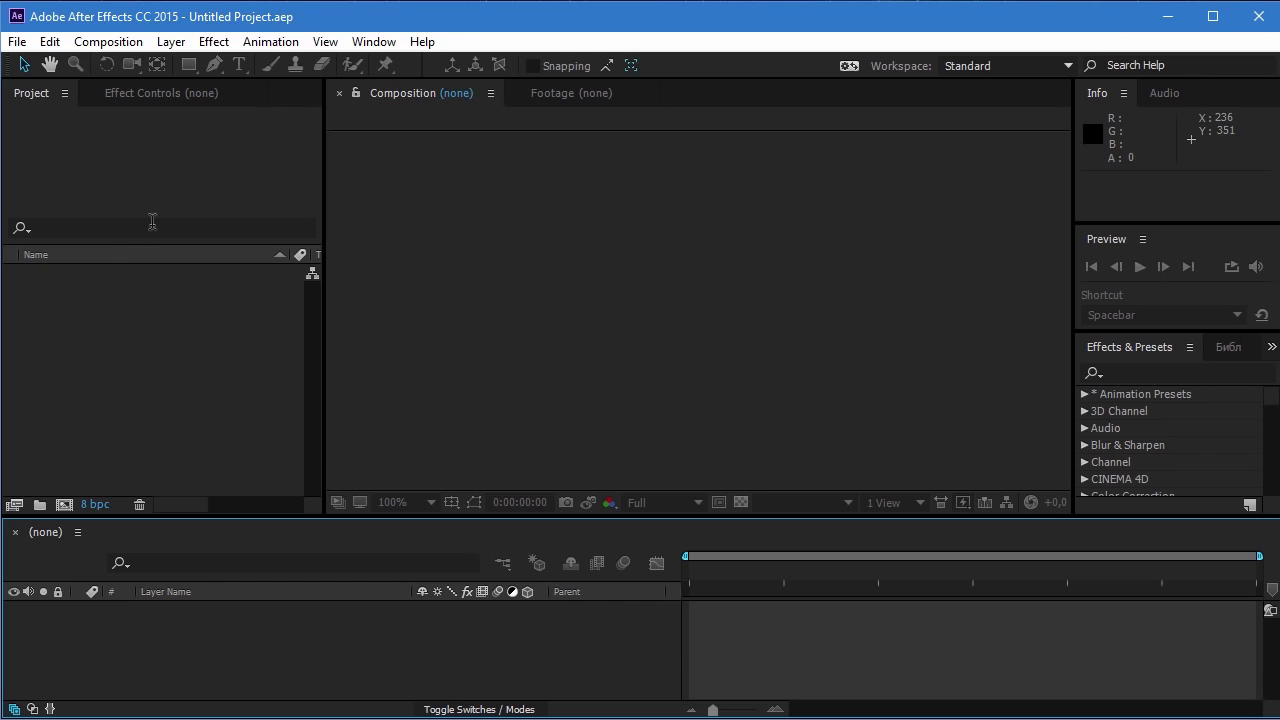
# - Create a composition named Main using the HDV/HDTV 720 29.97 preset and 0;00;06;00 duration
pyautogui.click(108, 41)
pyautogui.click(137, 70)
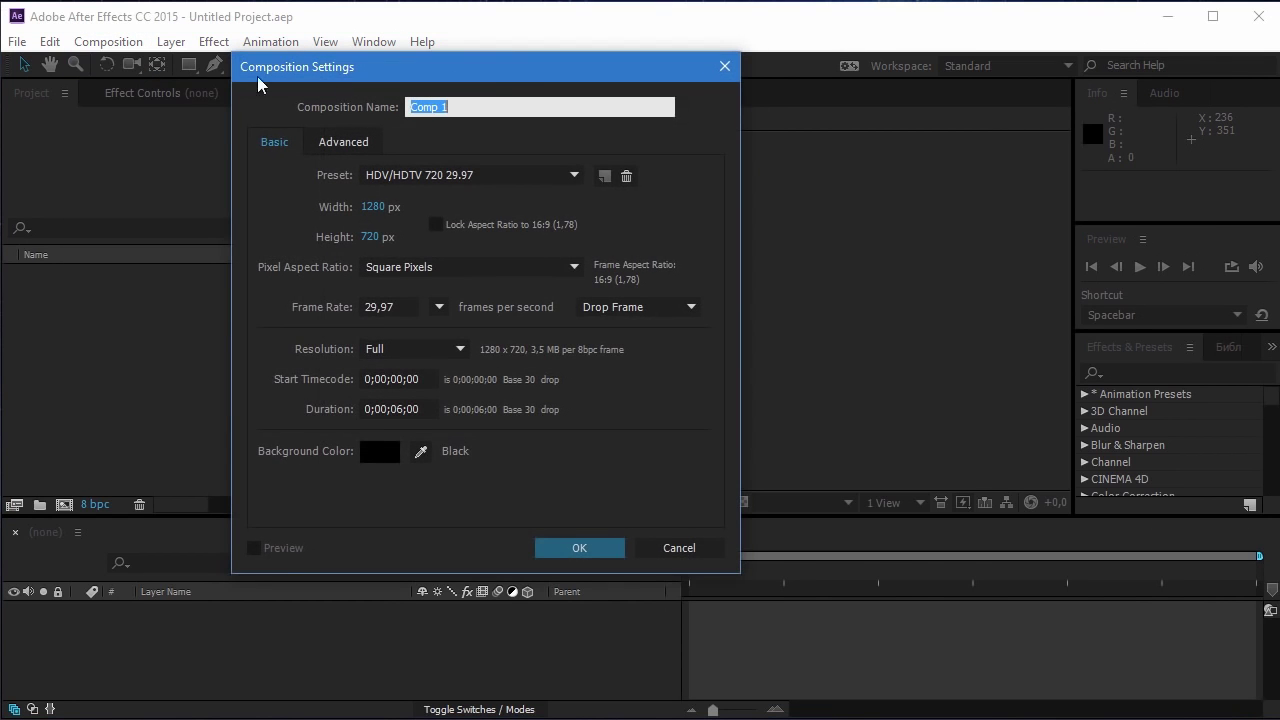
pyautogui.moveTo(520, 66); pyautogui.dragTo(730, 128)
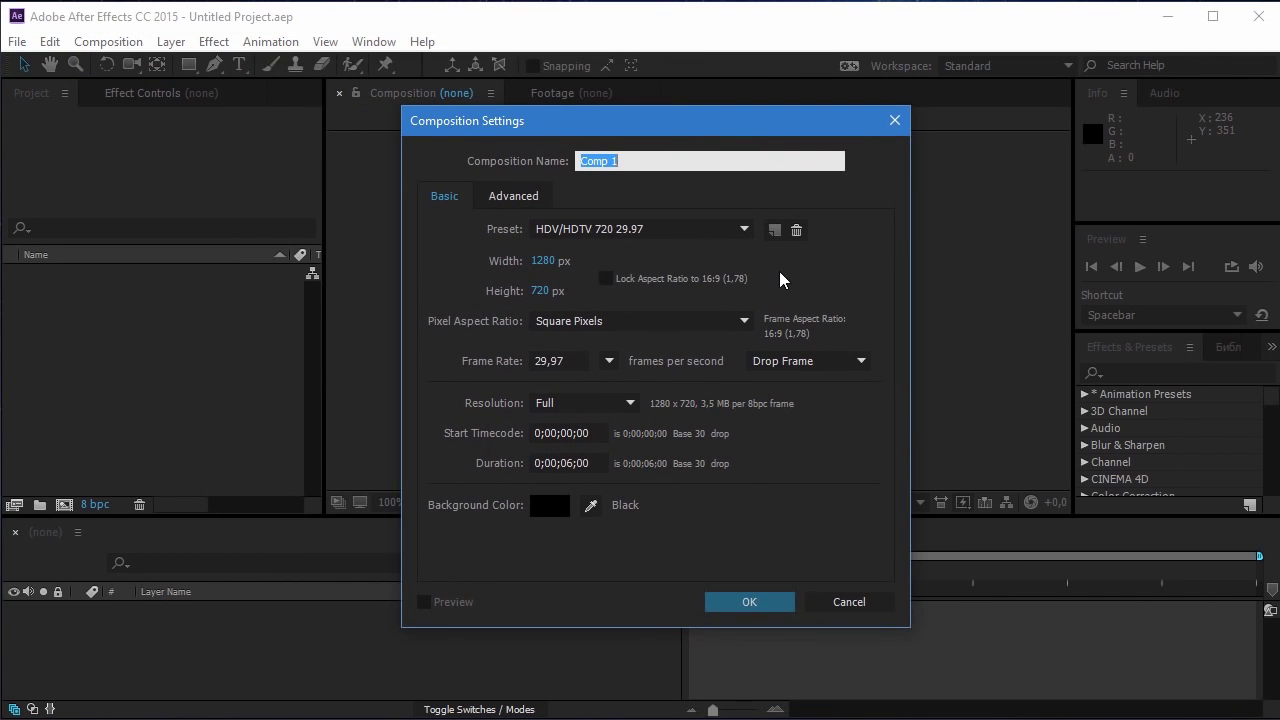
pyautogui.write('Main')
pyautogui.click(714, 231)
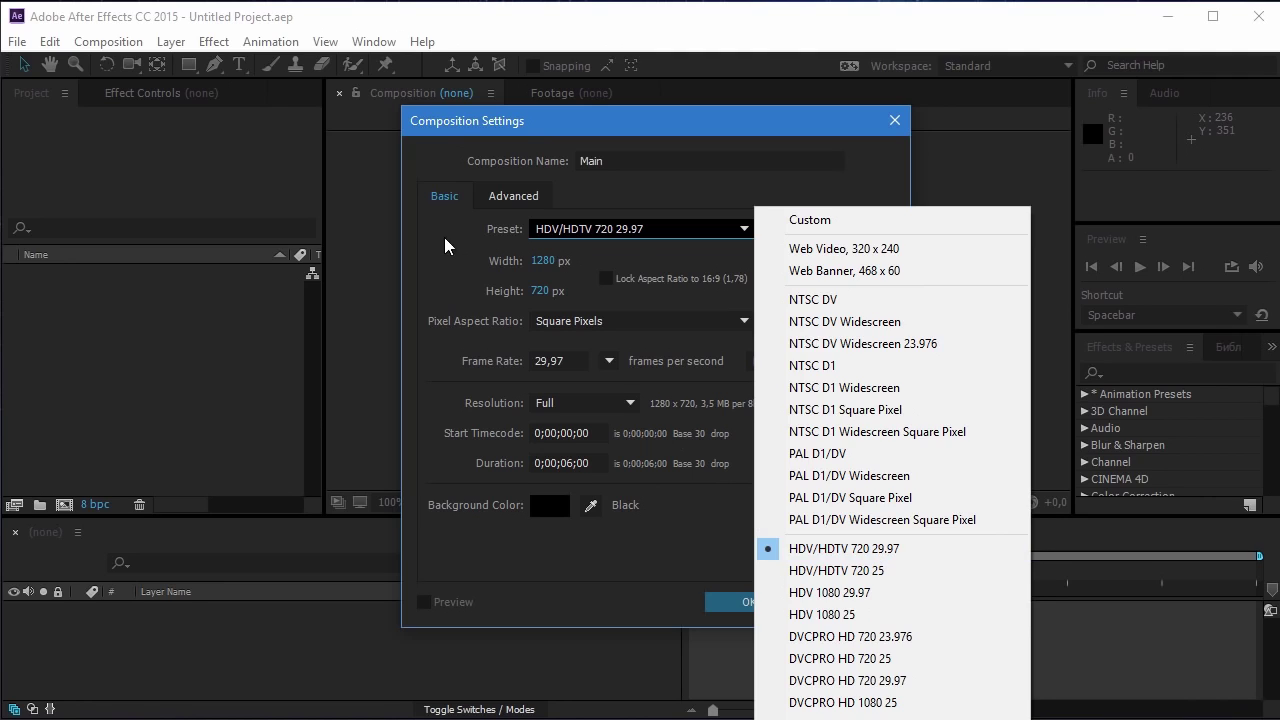
pyautogui.click(447, 272)
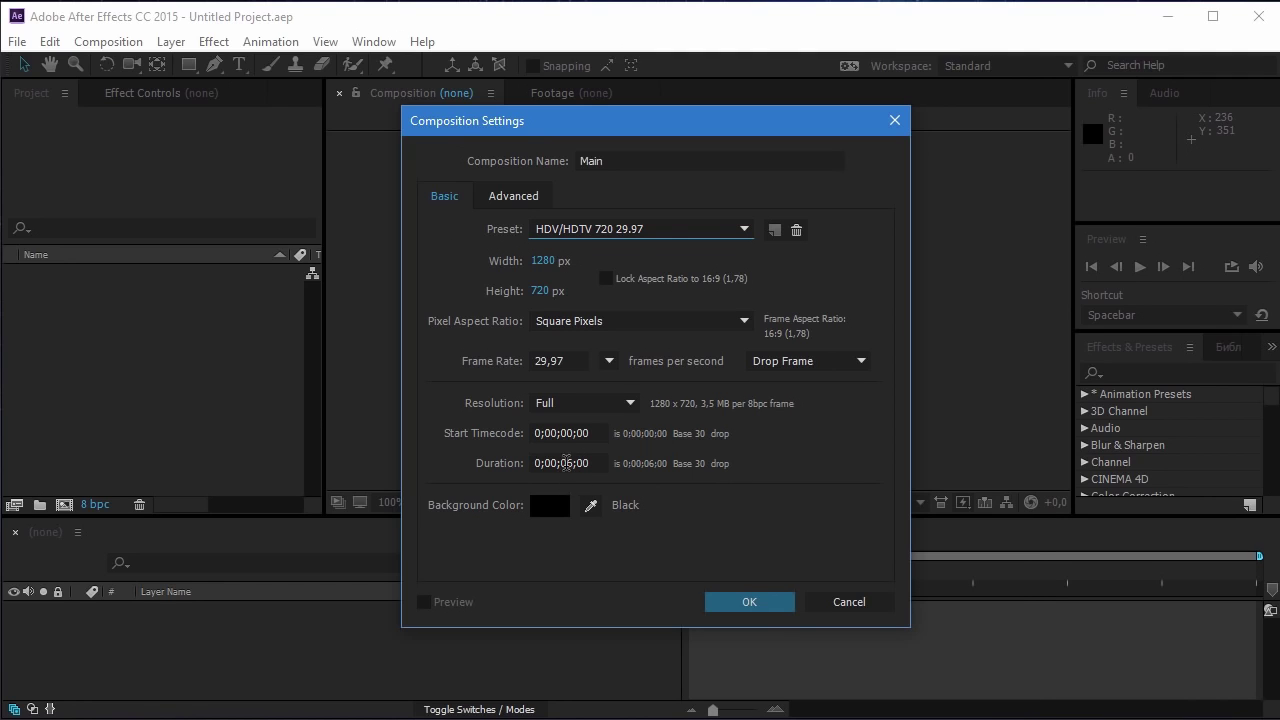
pyautogui.click(735, 600)
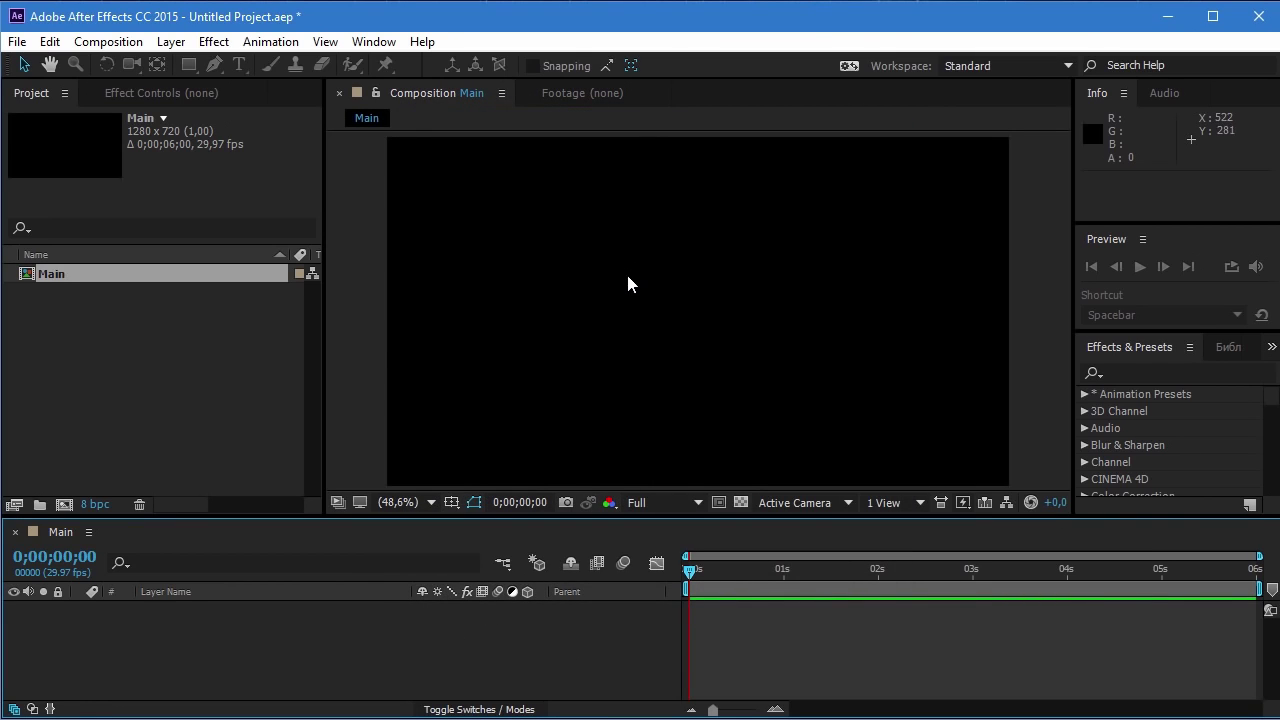
# - Add a new solid layer named BG coloured deep blue 10439F
pyautogui.click(171, 42)
pyautogui.moveTo(492, 64)
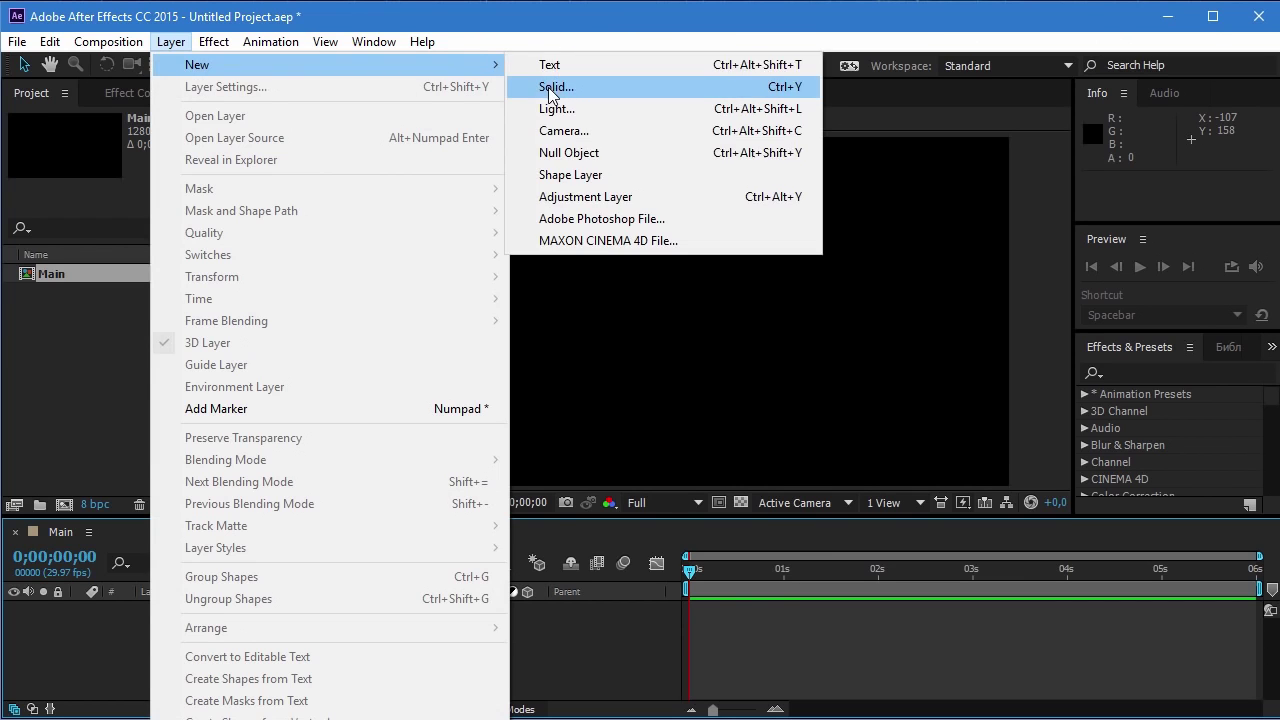
pyautogui.click(551, 87)
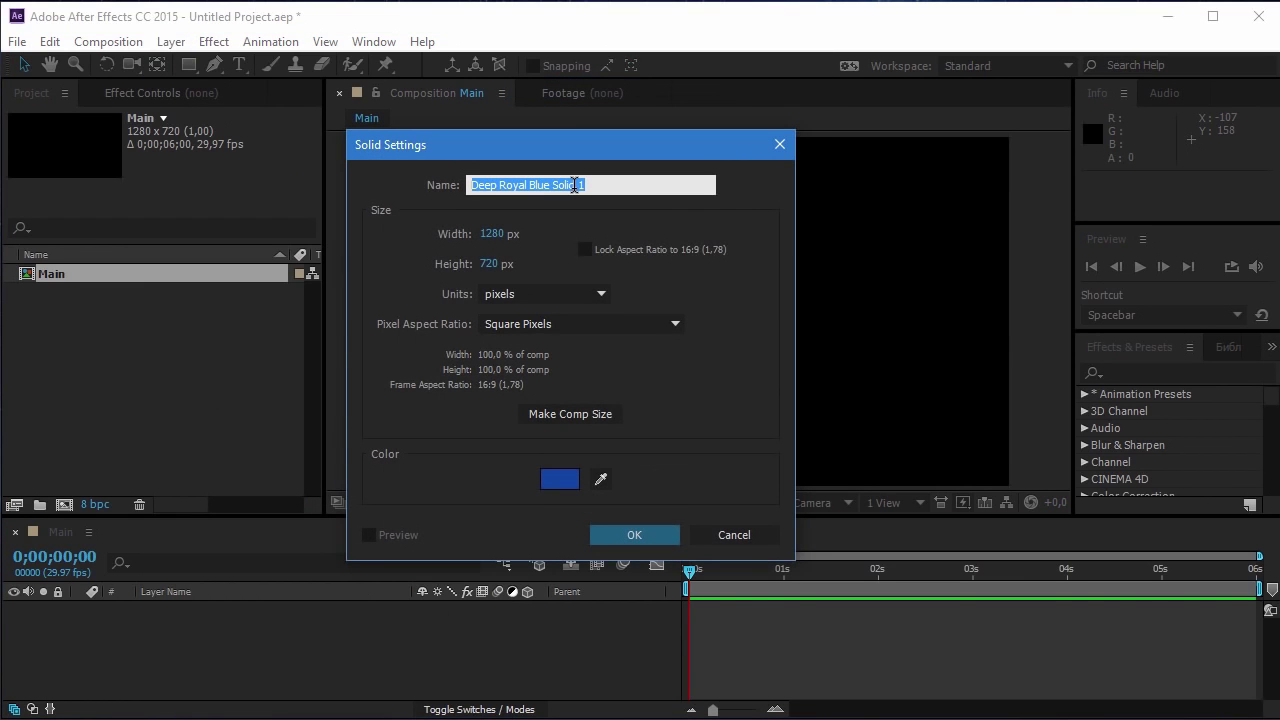
pyautogui.write('BG')
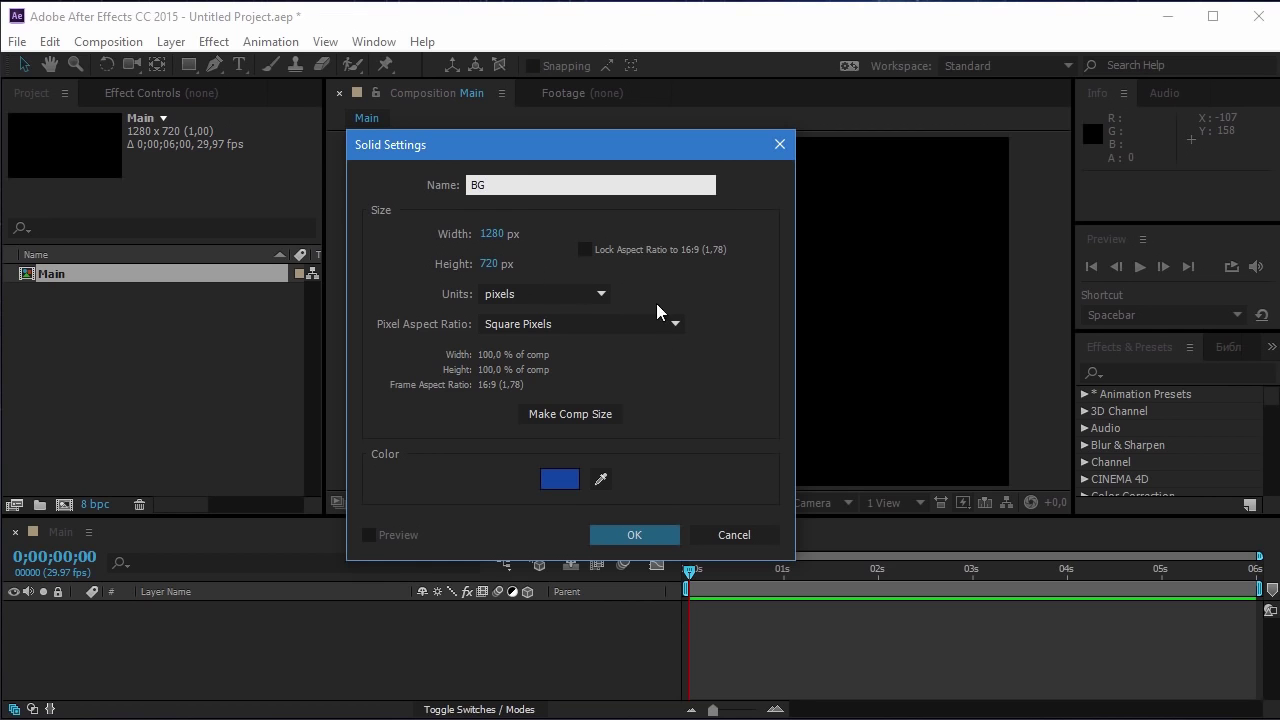
pyautogui.click(562, 482)
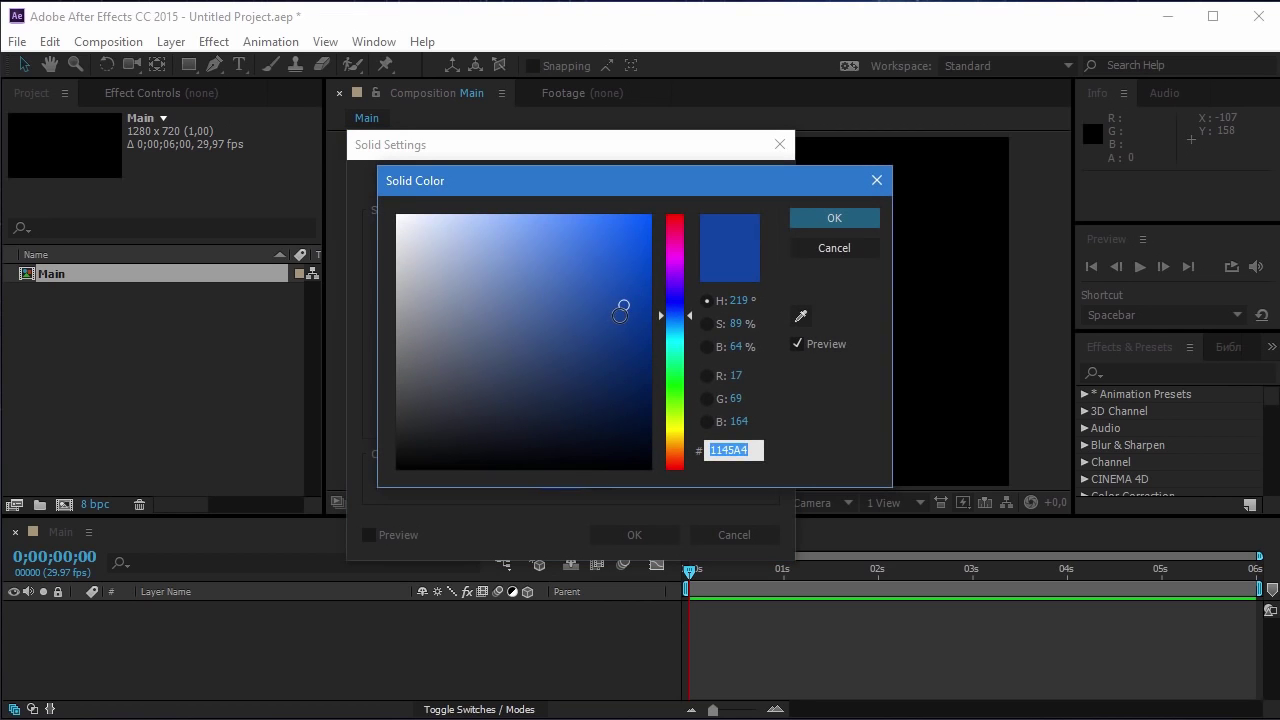
pyautogui.moveTo(620, 314); pyautogui.dragTo(625, 310)
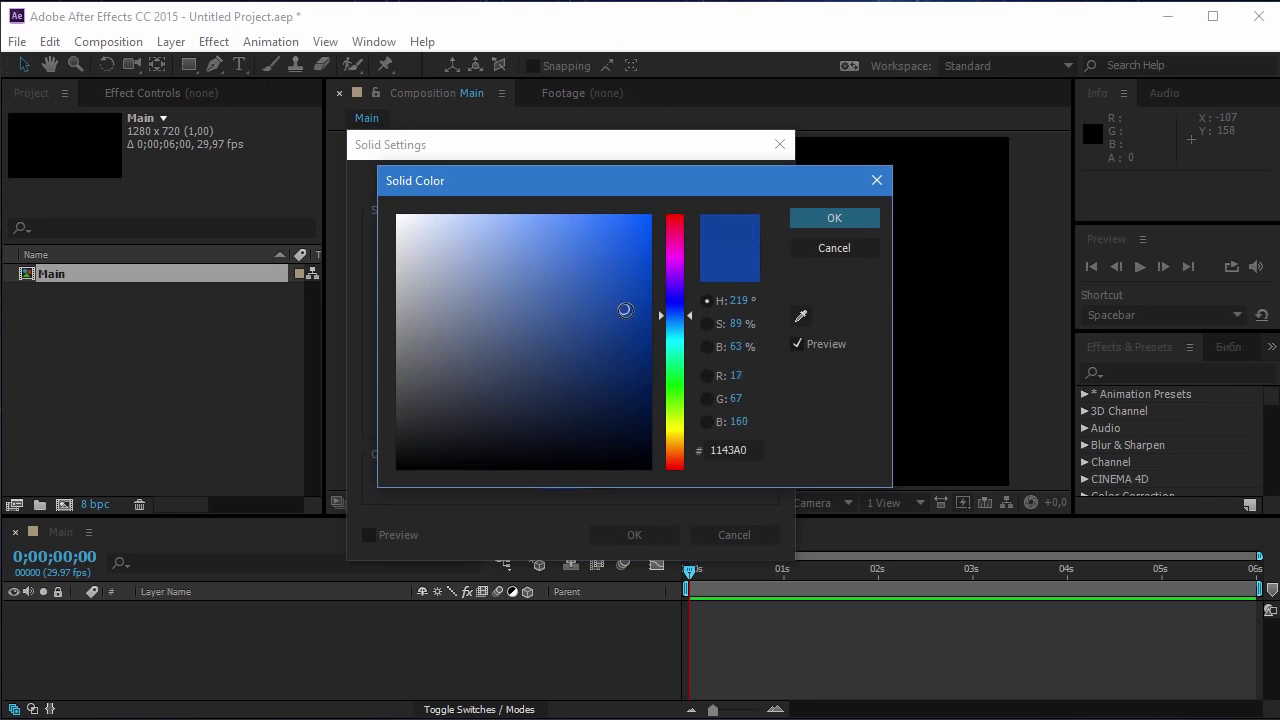
pyautogui.click(830, 216)
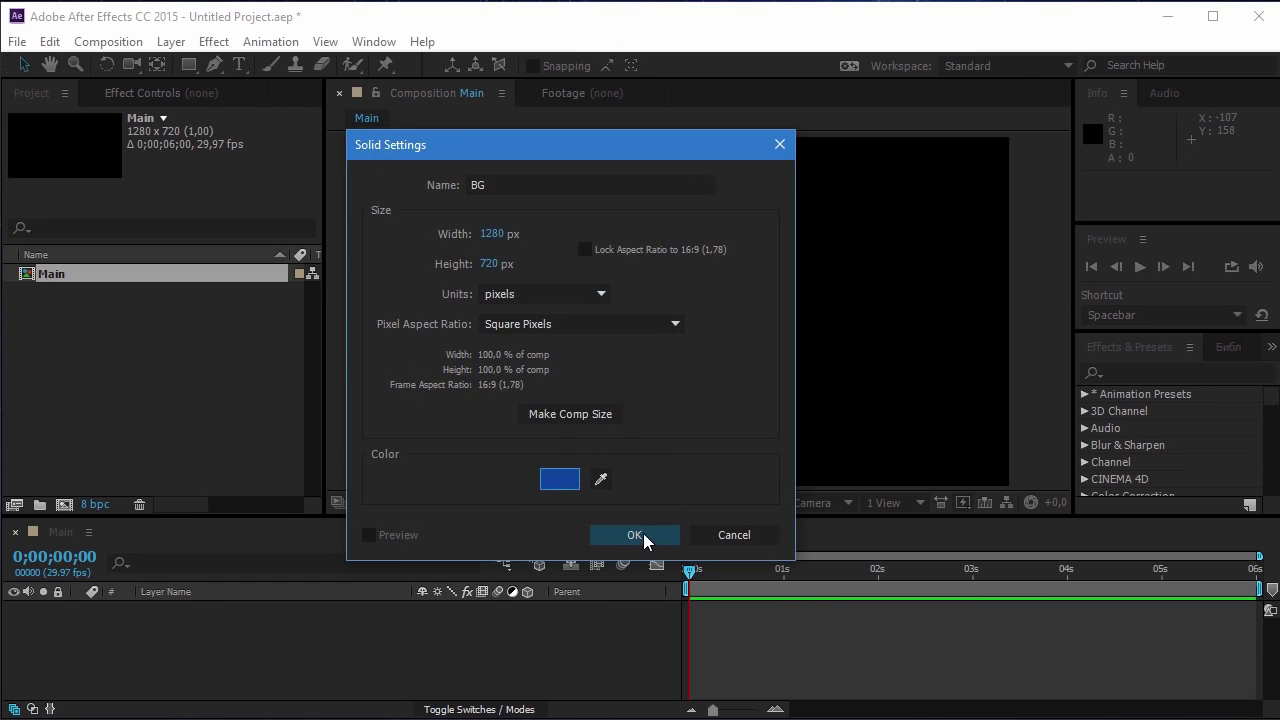
pyautogui.click(643, 534)
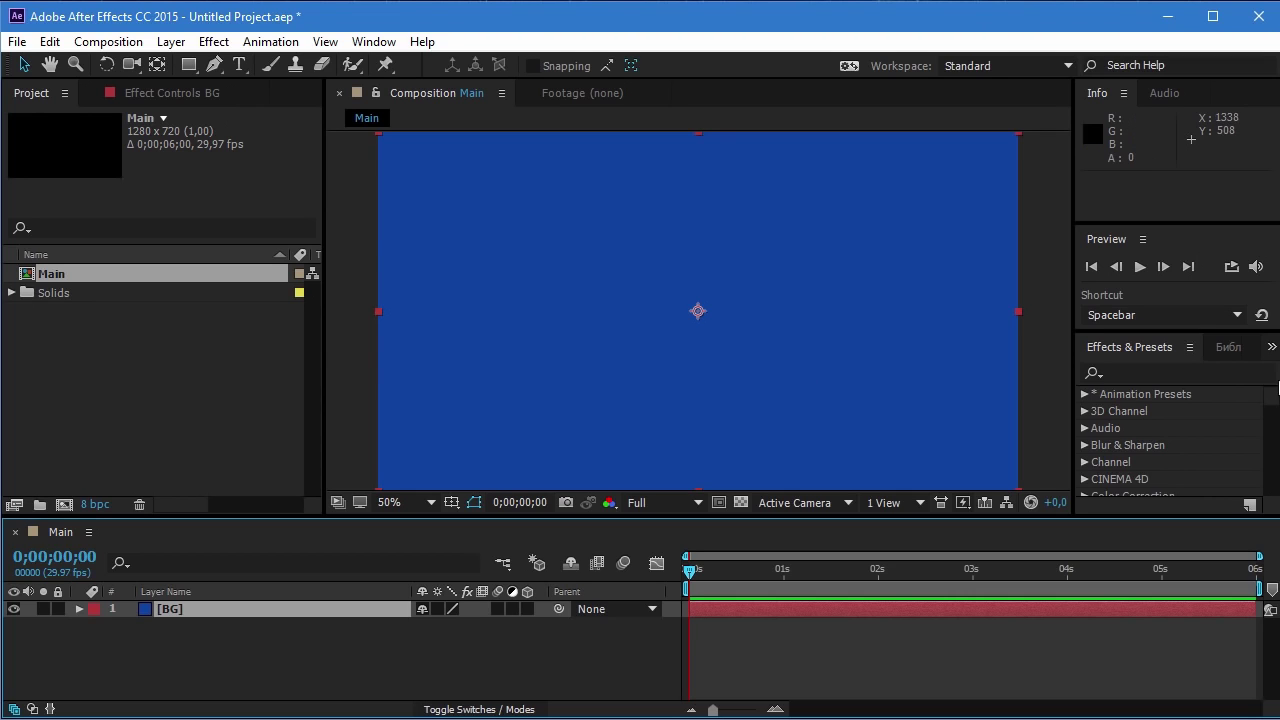
# - Import Animation_1.mov, open it in the Footage viewer and scrub to 0:00:00:18
pyautogui.moveTo(543, 470); pyautogui.dragTo(70, 358)
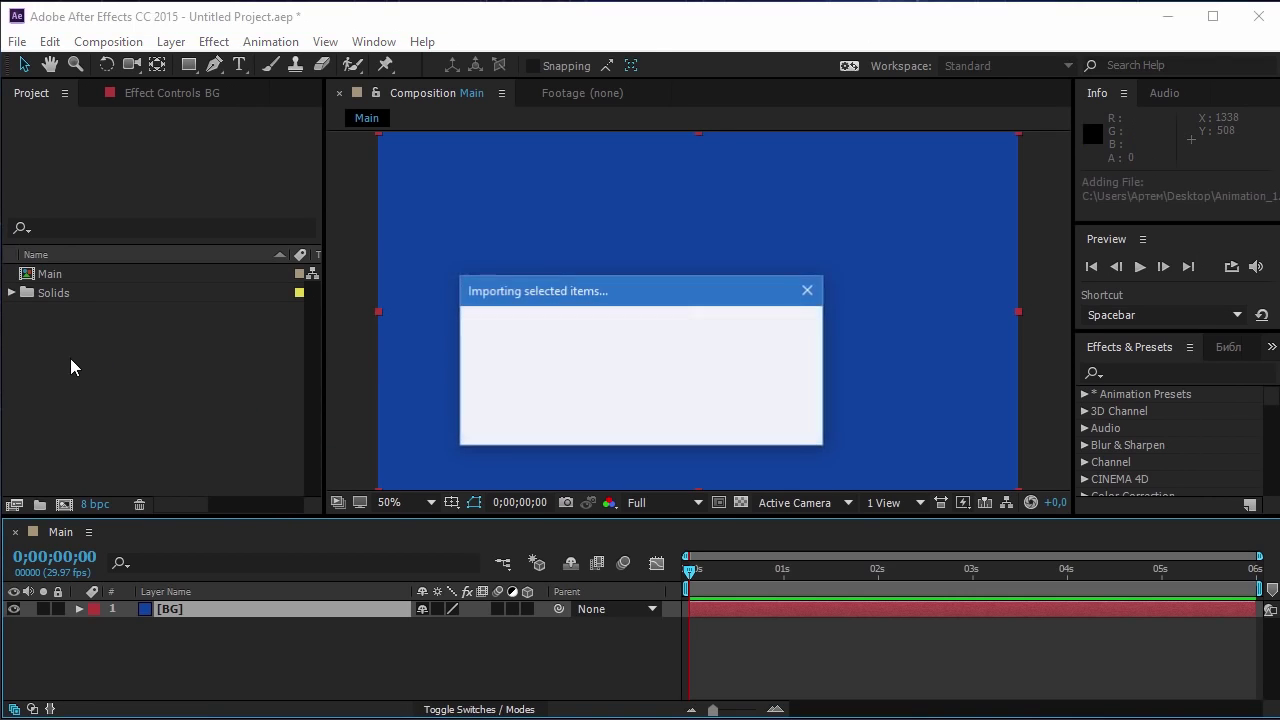
pyautogui.doubleClick(75, 275)
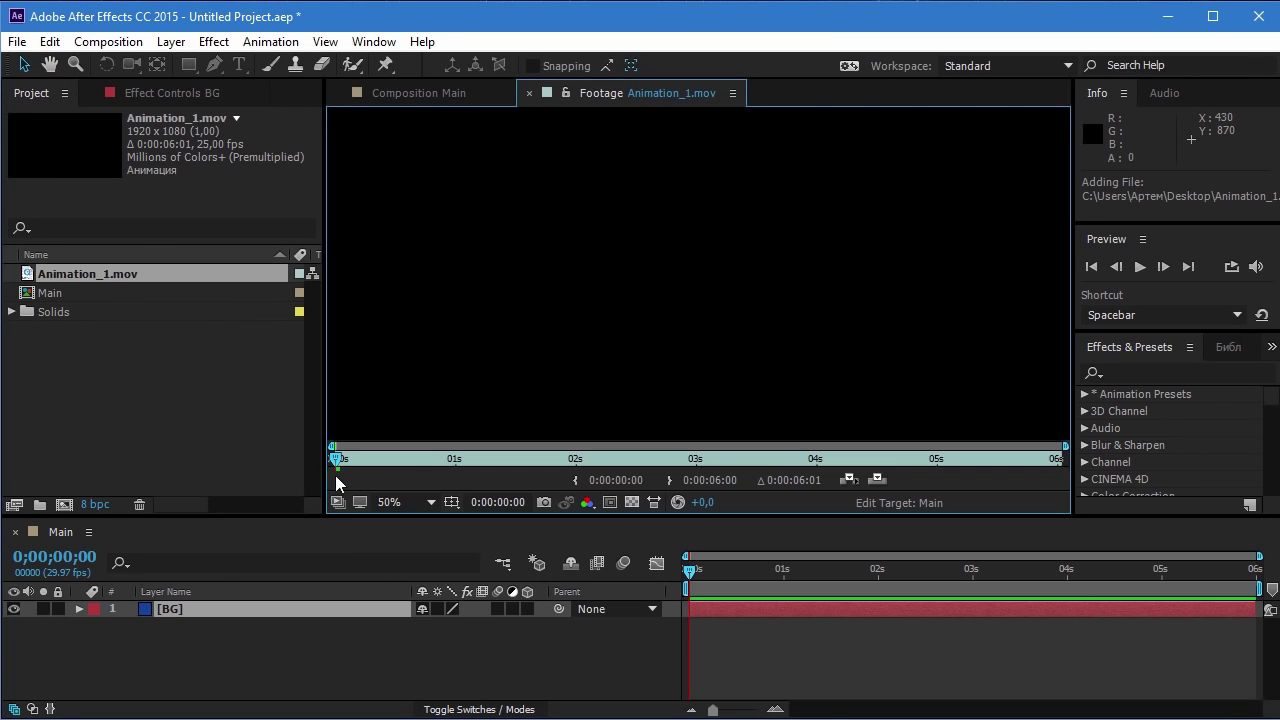
pyautogui.moveTo(342, 462); pyautogui.dragTo(1067, 447)
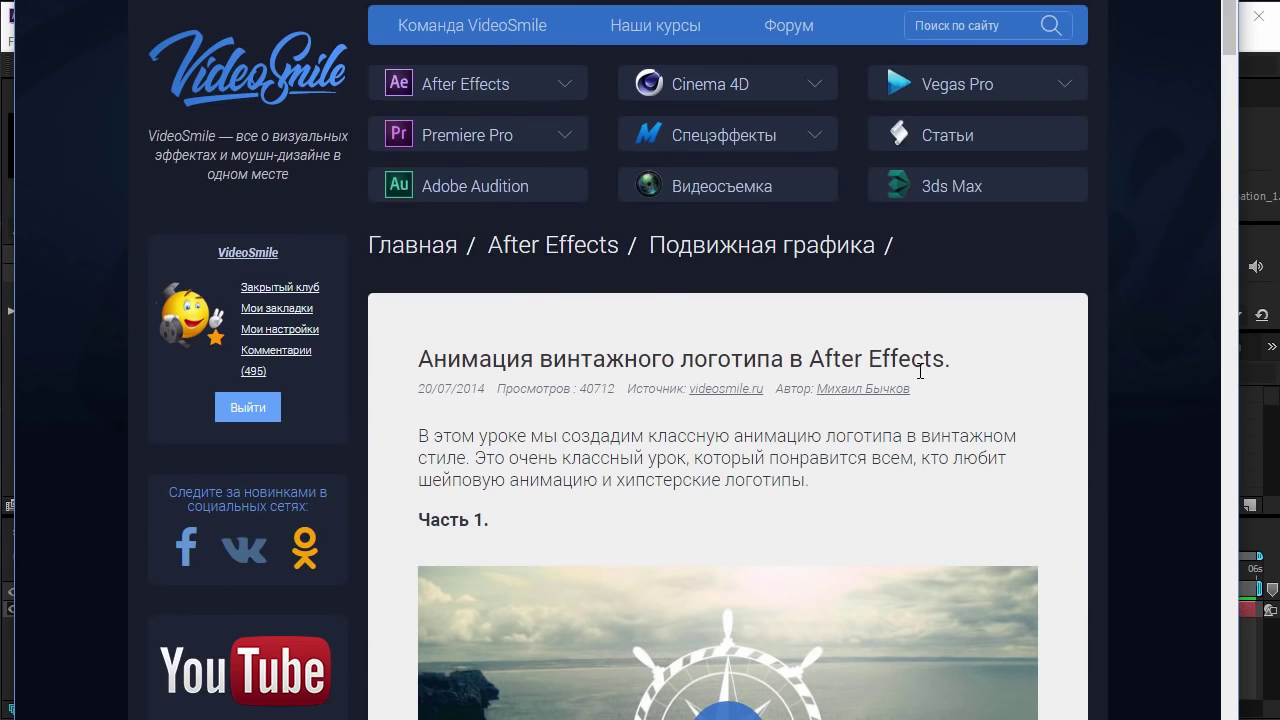
# - Scroll through the VideoSmile vintage logo article, working back toward its title
pyautogui.scroll(-2, 830, 357)
pyautogui.scroll(-2, 832, 380)
pyautogui.scroll(-1, 833, 395)
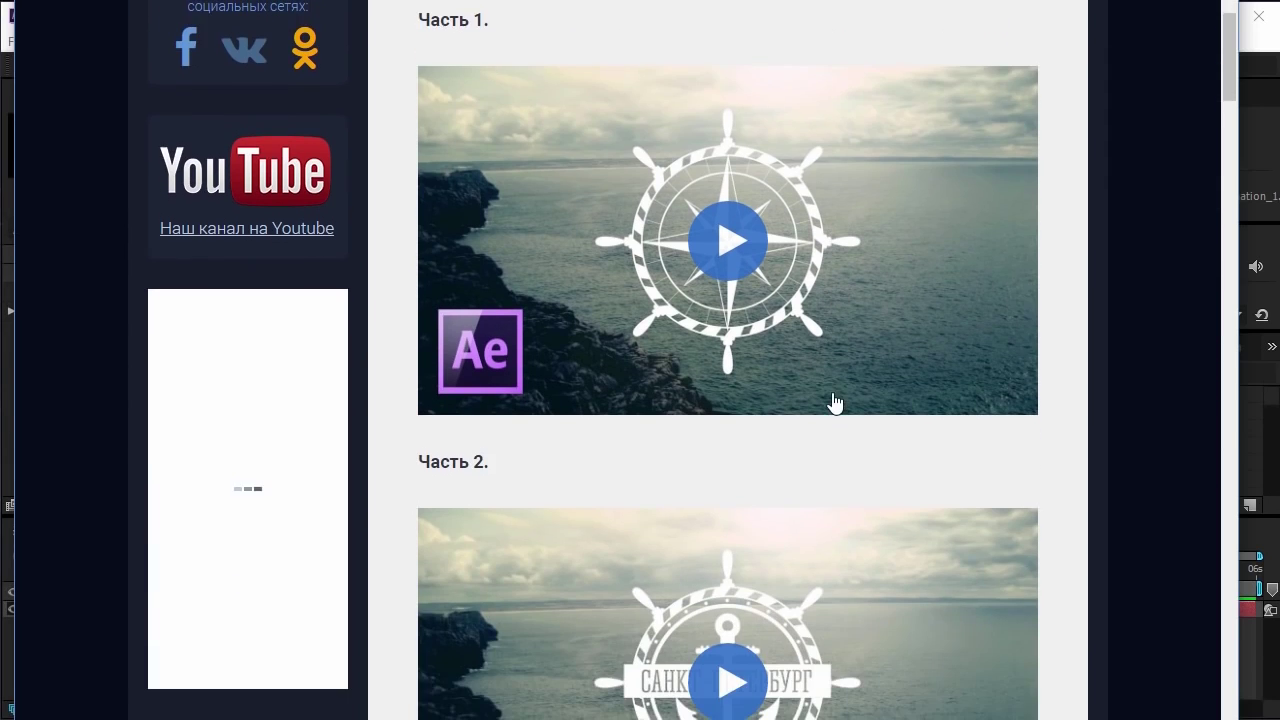
pyautogui.scroll(-2, 834, 403)
pyautogui.scroll(2, 826, 397)
pyautogui.scroll(1, 820, 397)
pyautogui.scroll(-2, 805, 394)
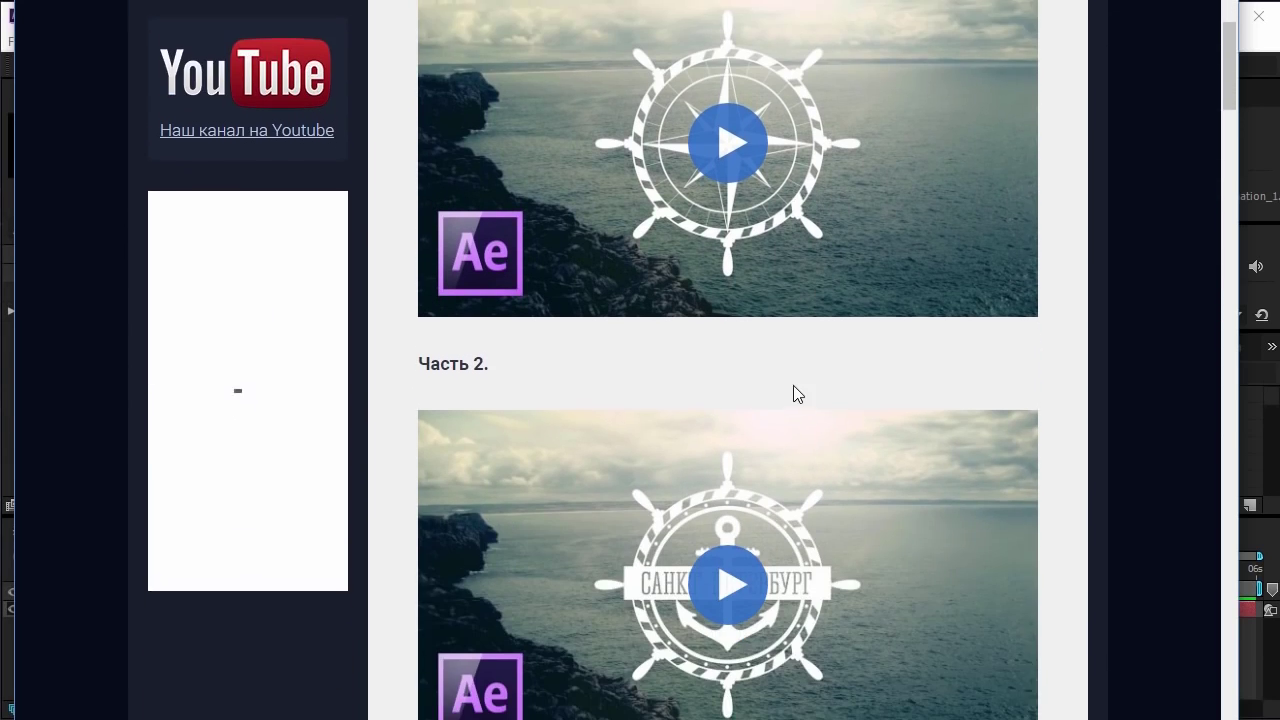
pyautogui.scroll(-1, 794, 393)
pyautogui.scroll(3, 793, 397)
pyautogui.scroll(2, 791, 400)
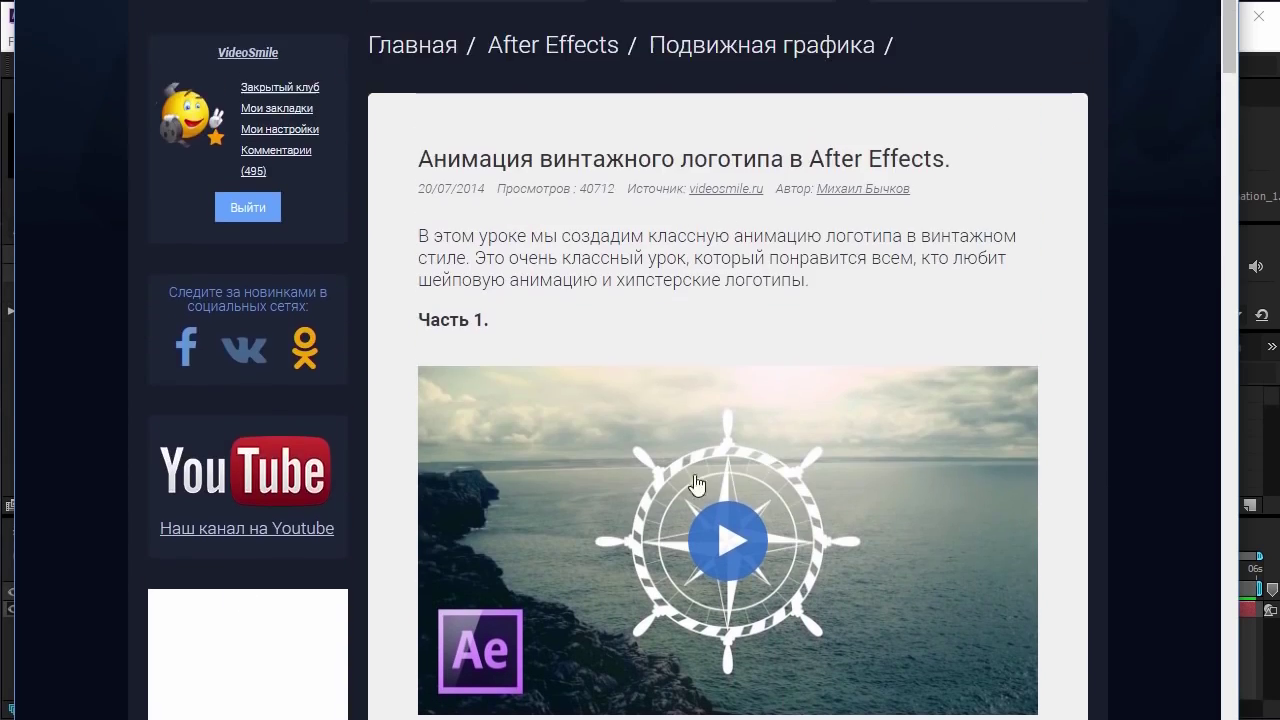
pyautogui.scroll(-1, 580, 408)
pyautogui.scroll(-1, 613, 419)
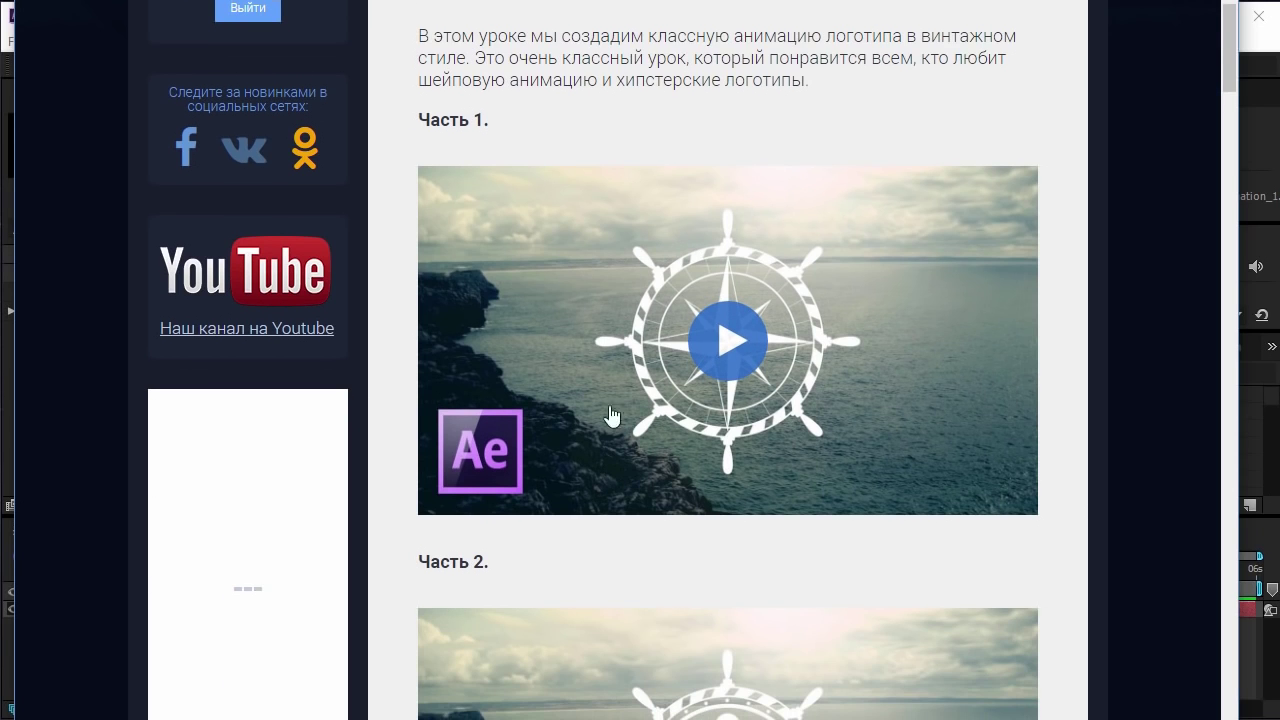
pyautogui.scroll(-4, 780, 330)
pyautogui.scroll(1, 600, 400)
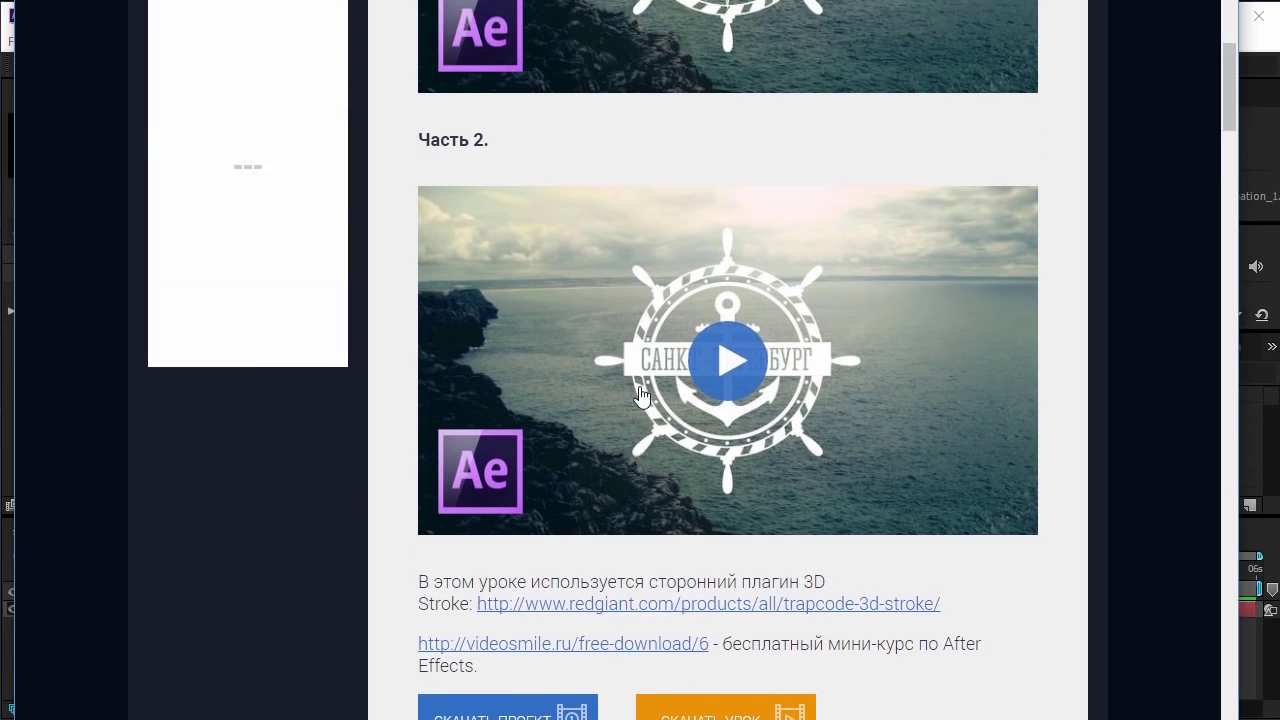
pyautogui.scroll(3, 577, 407)
pyautogui.scroll(4, 577, 407)
pyautogui.scroll(2, 876, 248)
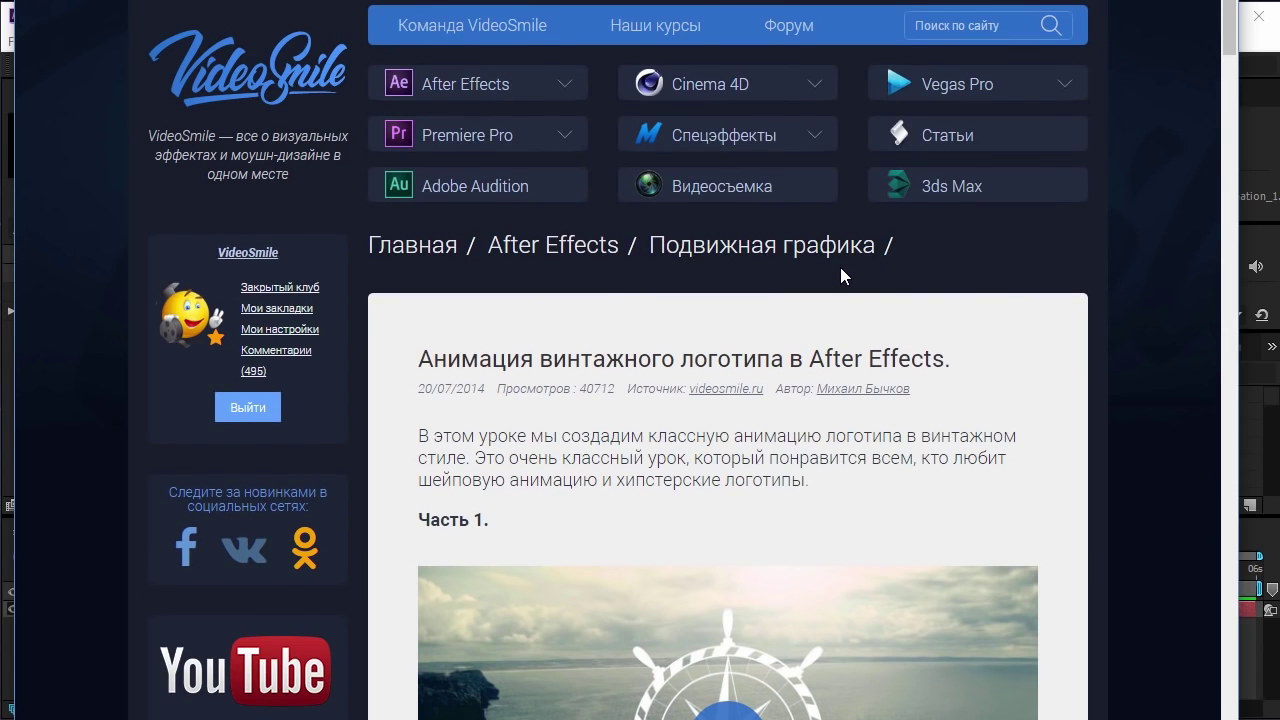
pyautogui.scroll(-3, 862, 285)
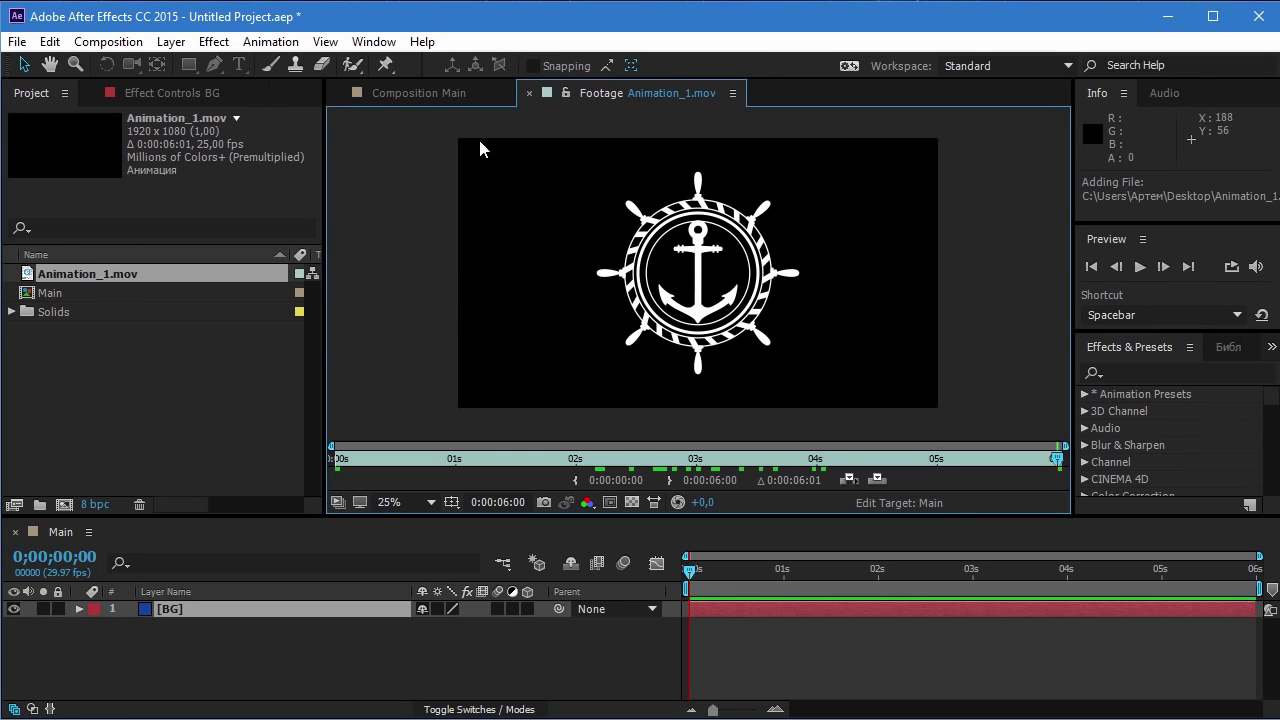
# - Place Animation_1.mov as a layer above BG in the Main comp
pyautogui.click(420, 95)
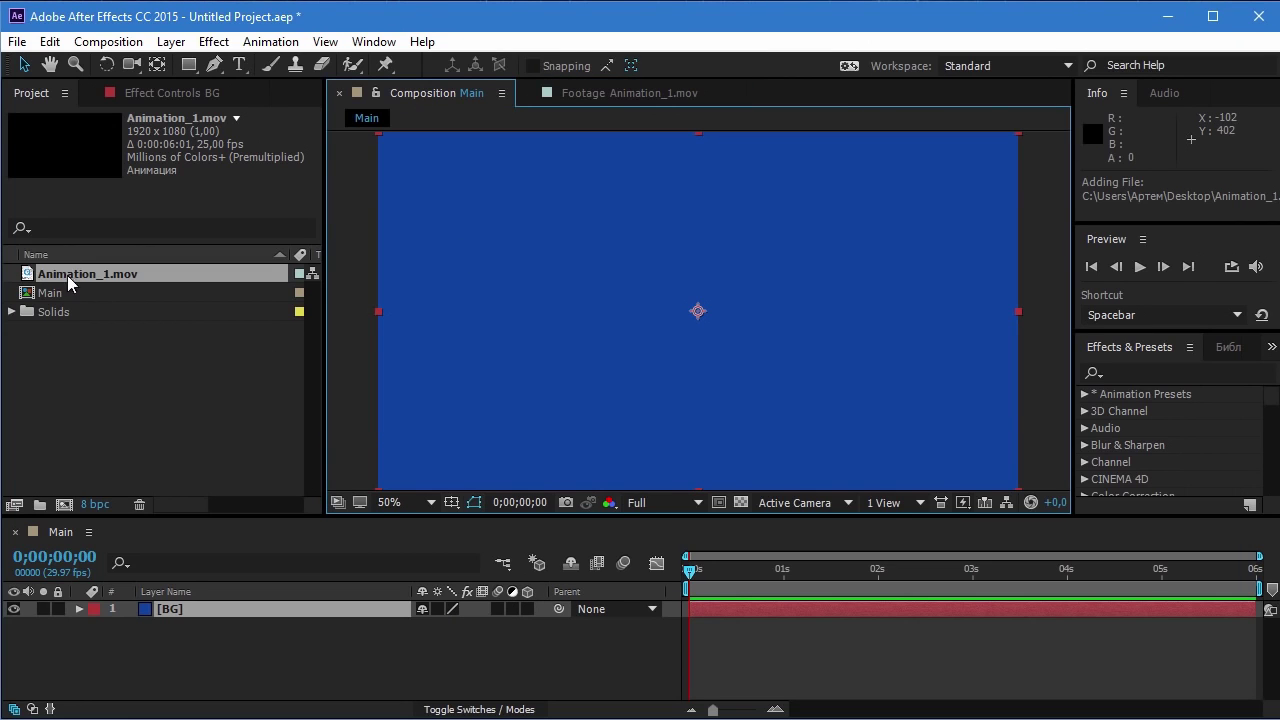
pyautogui.moveTo(67, 275); pyautogui.dragTo(171, 606)
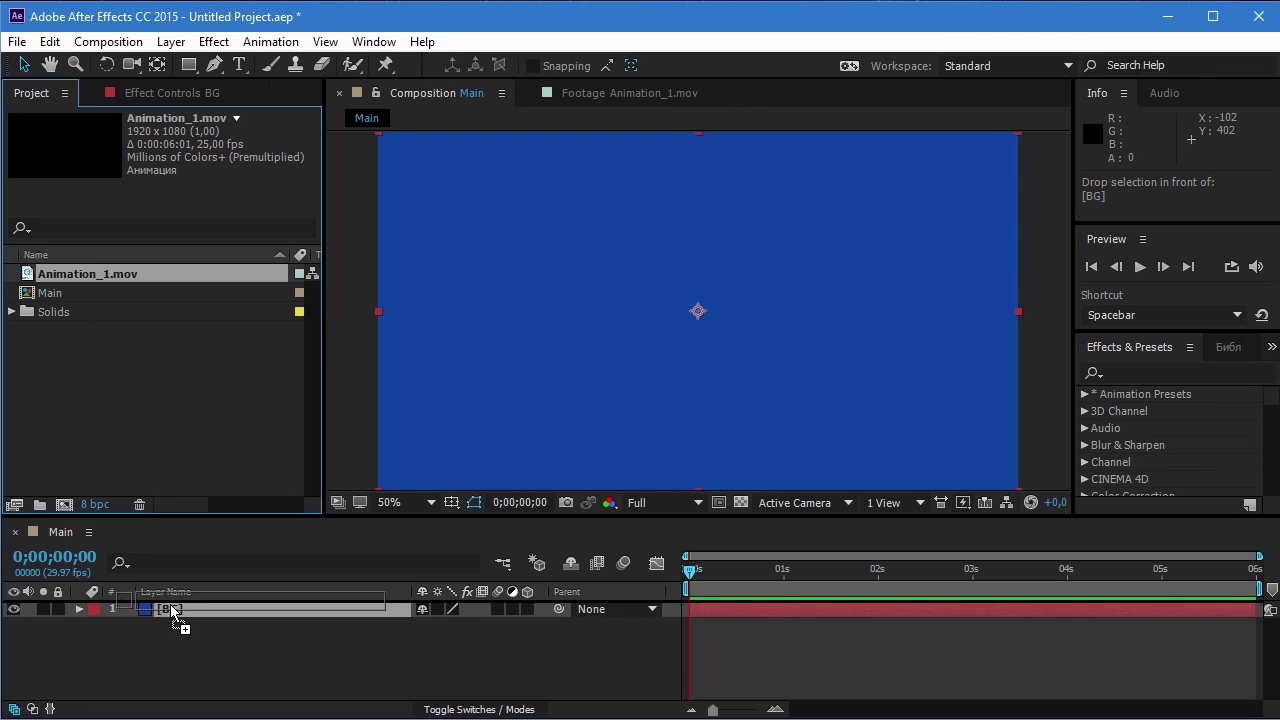
pyautogui.moveTo(849, 576); pyautogui.dragTo(1143, 576)
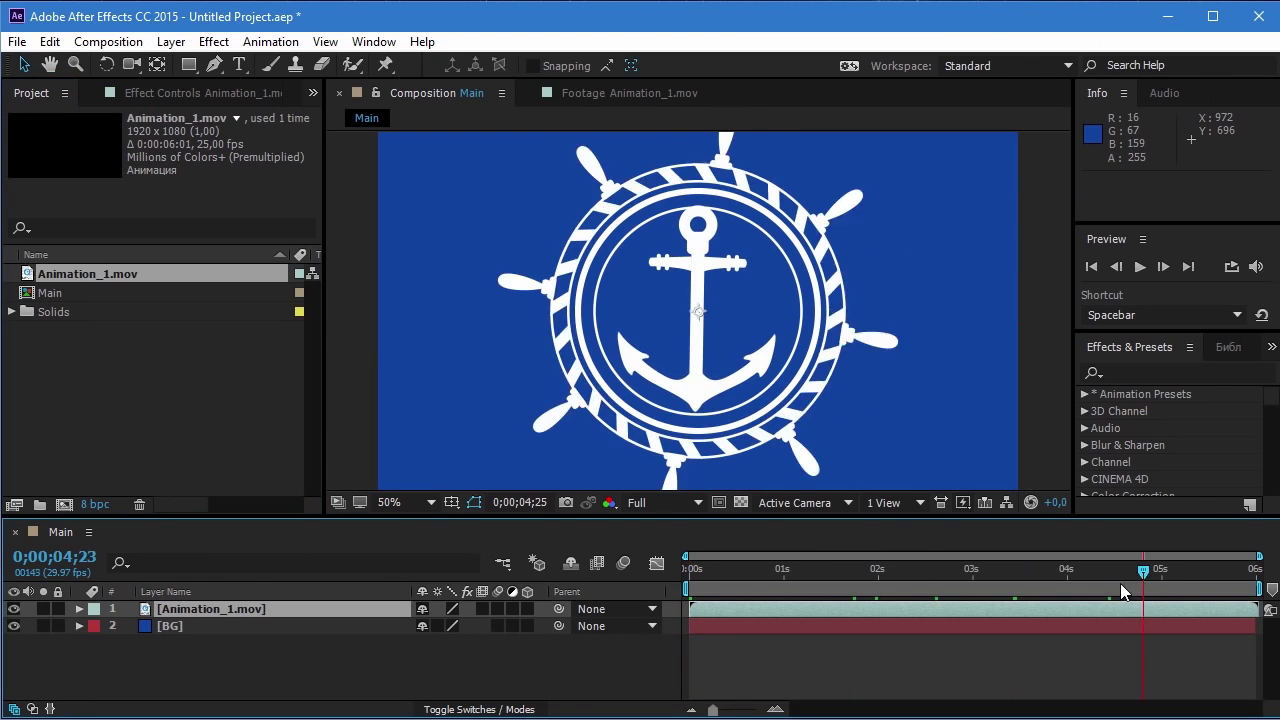
# - Scale the logo layer to 60% and check it against the safe guides
pyautogui.press(',')
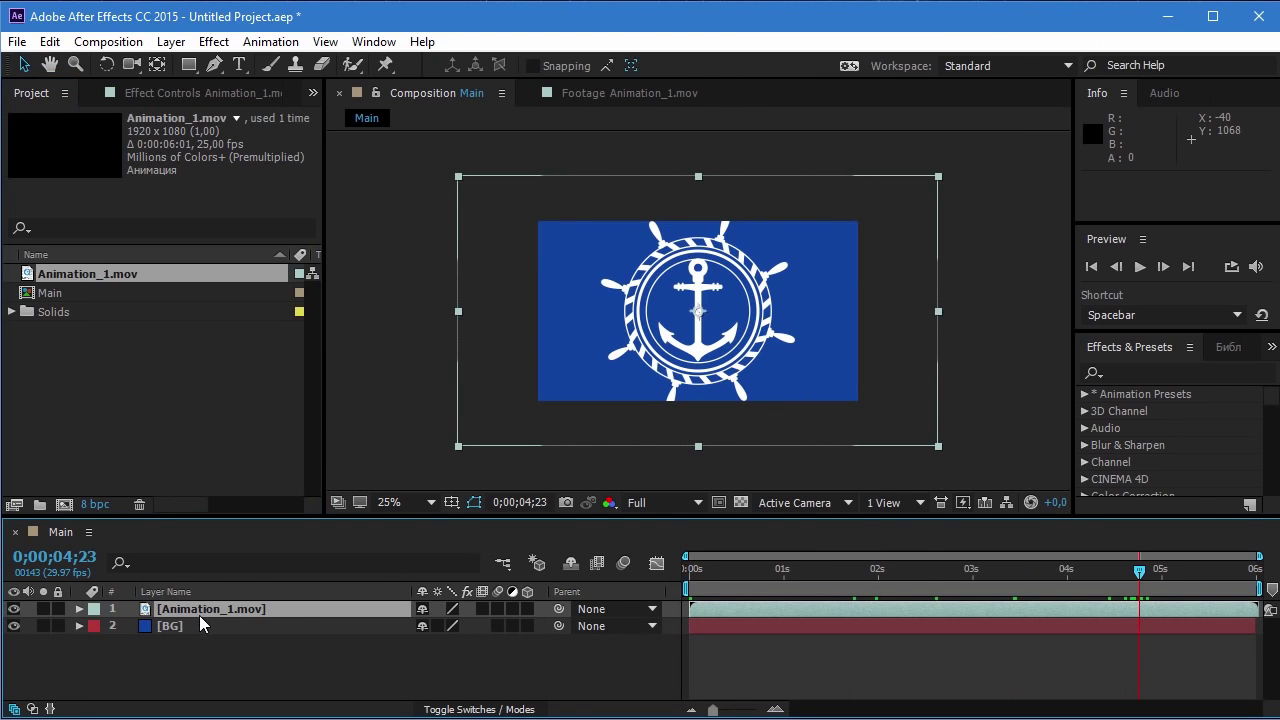
pyautogui.press('s')
pyautogui.click(449, 627)
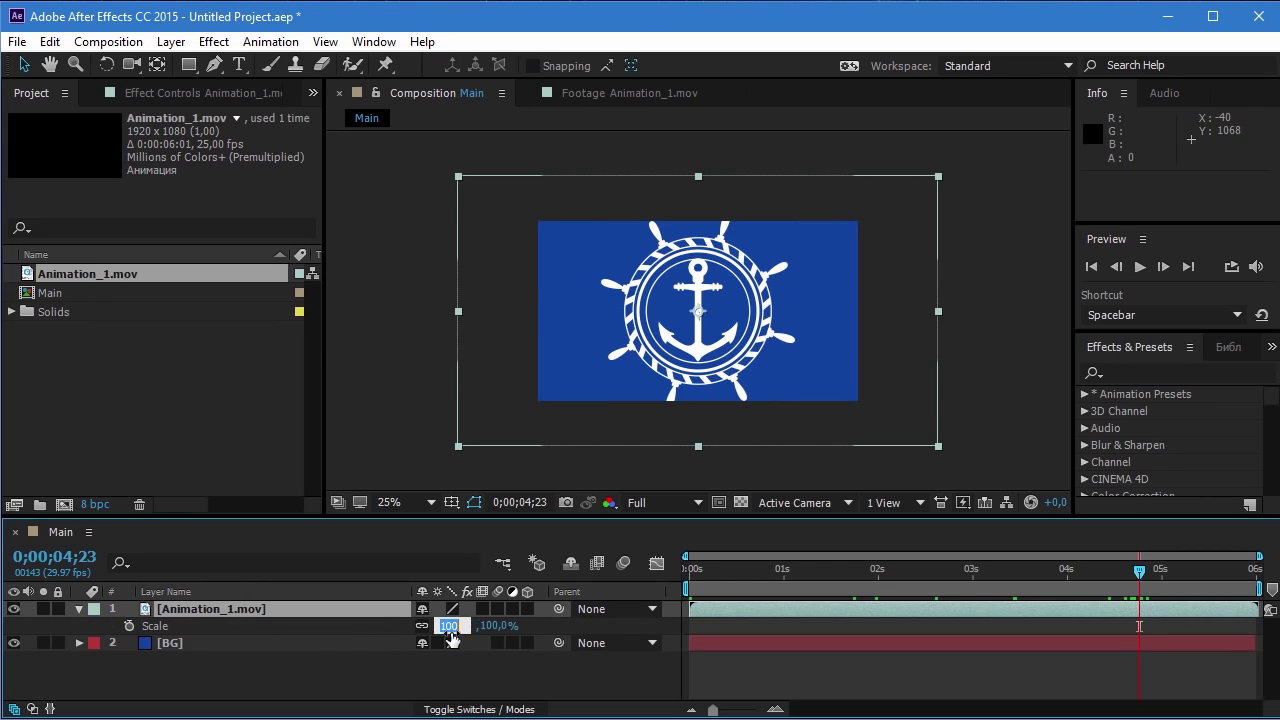
pyautogui.write('60')
pyautogui.press('Return')
pyautogui.press('.')
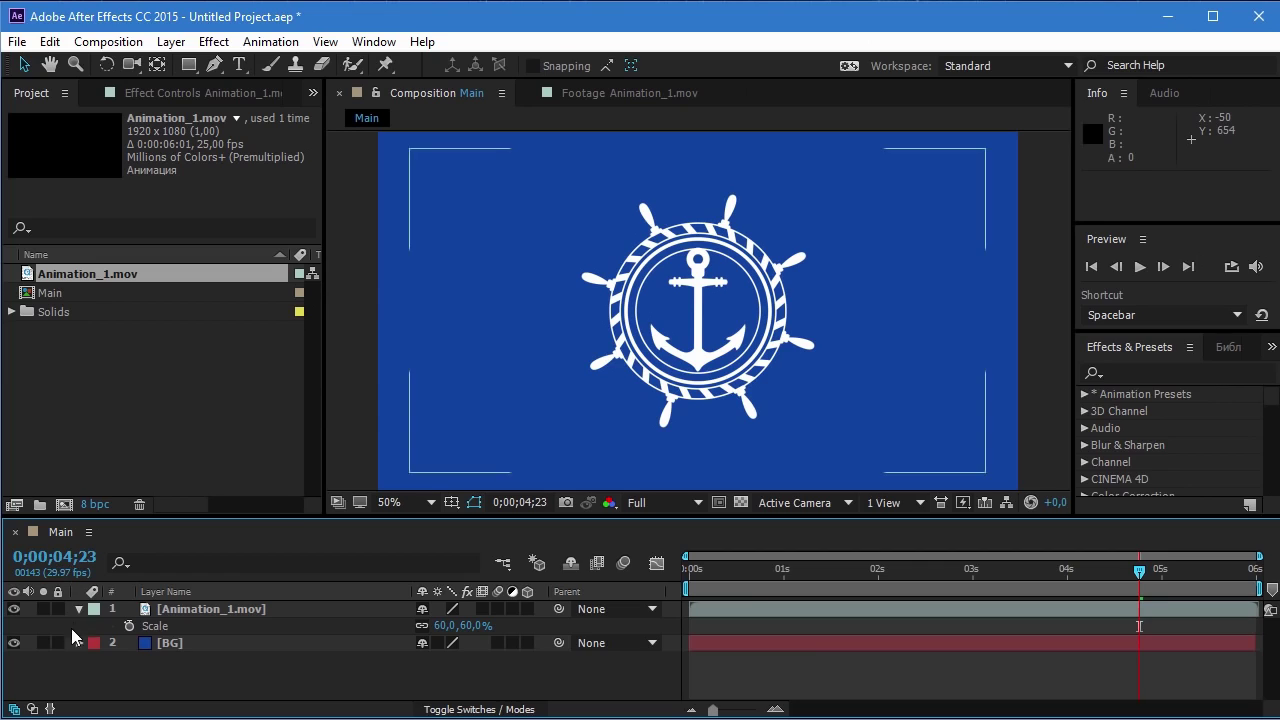
pyautogui.click(78, 609)
pyautogui.click(154, 658)
pyautogui.press("'")
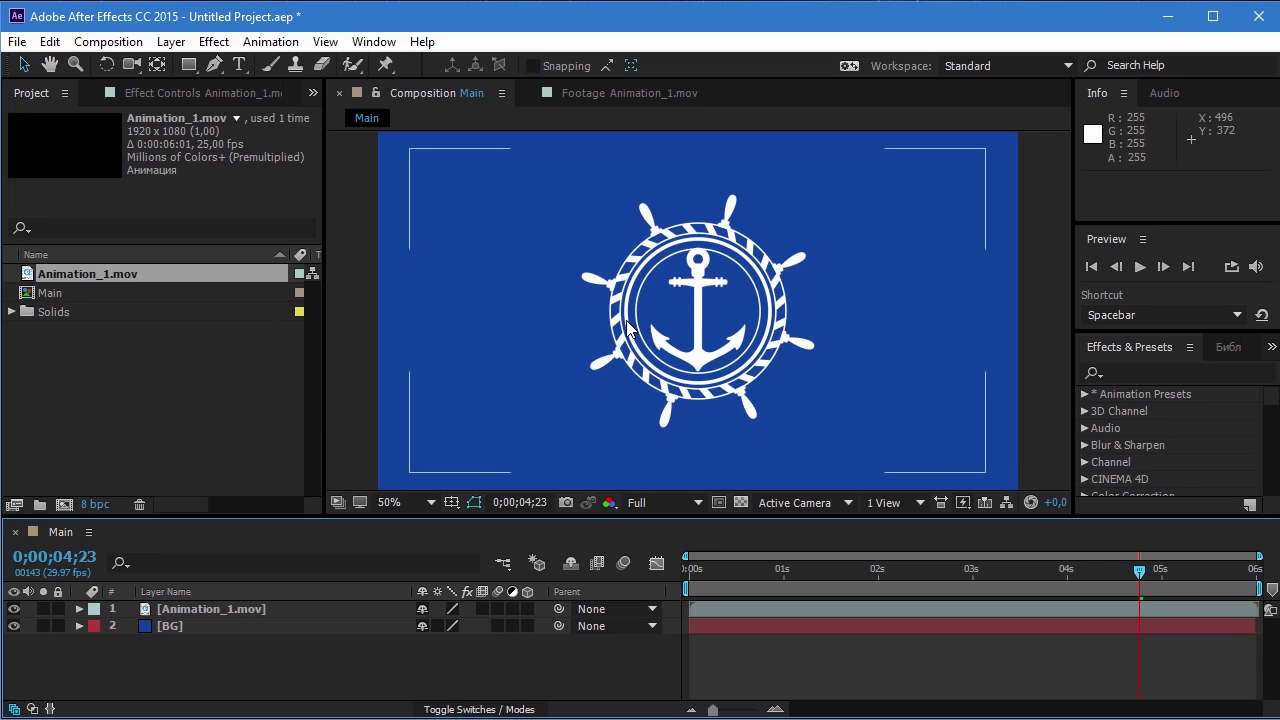
pyautogui.press("'")
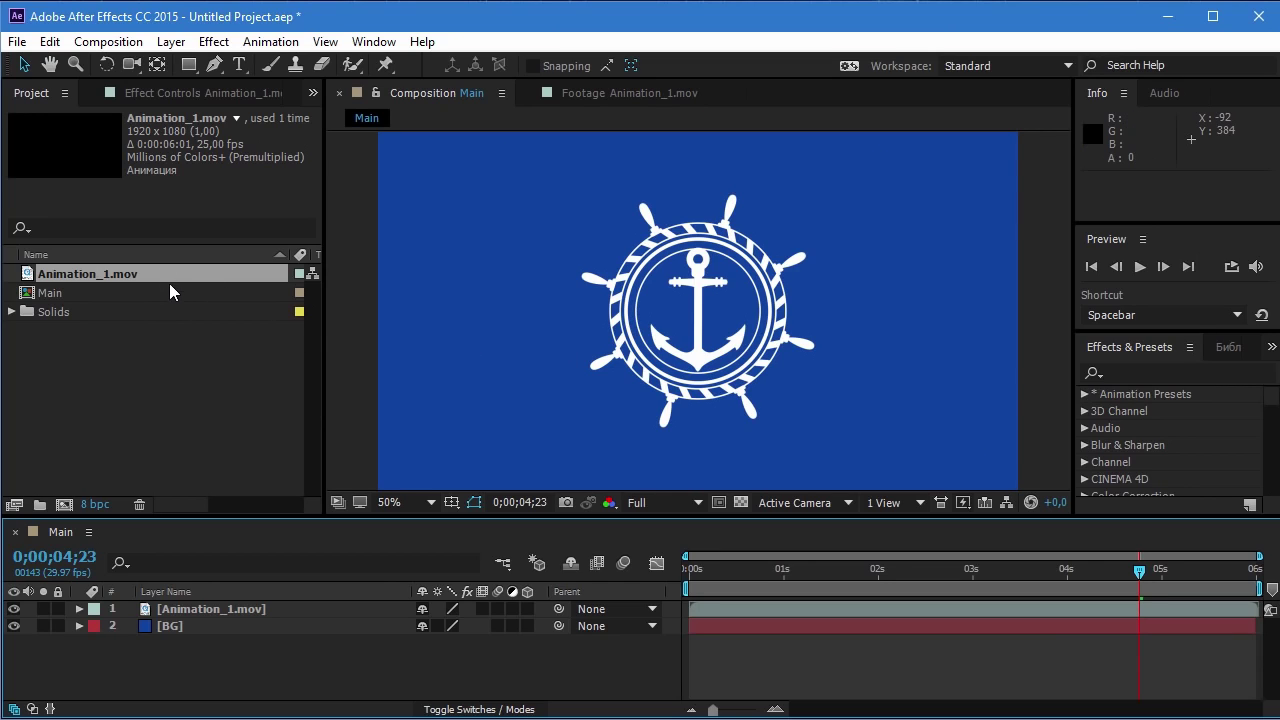
# - Add an adjustment layer named Texture and search the effects for 'ball a'
pyautogui.click(171, 42)
pyautogui.moveTo(486, 64)
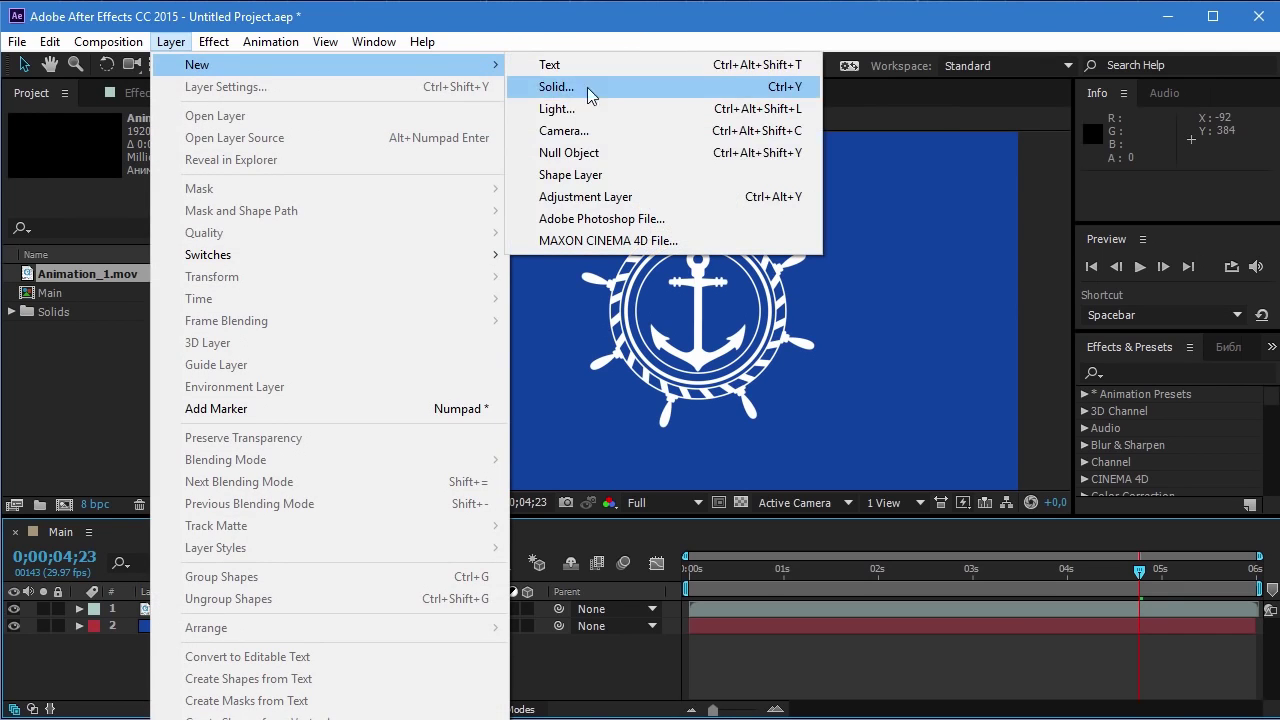
pyautogui.click(585, 197)
pyautogui.press('Return')
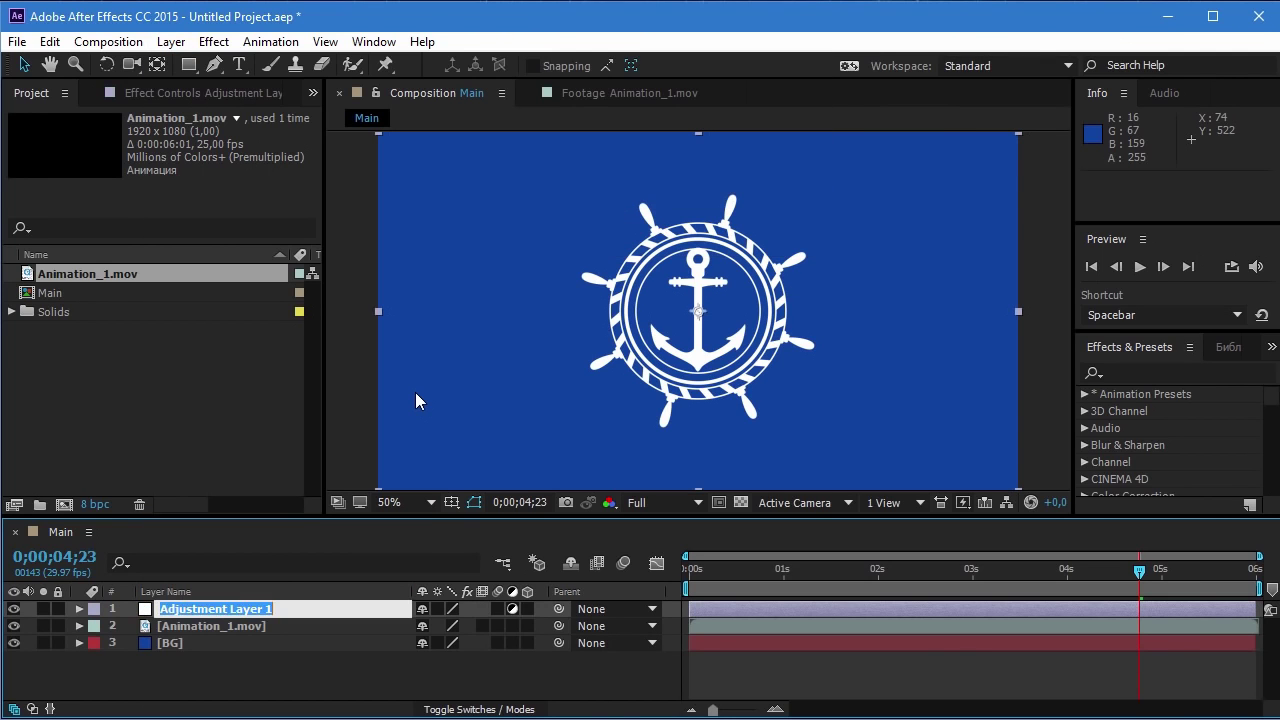
pyautogui.write('Texture')
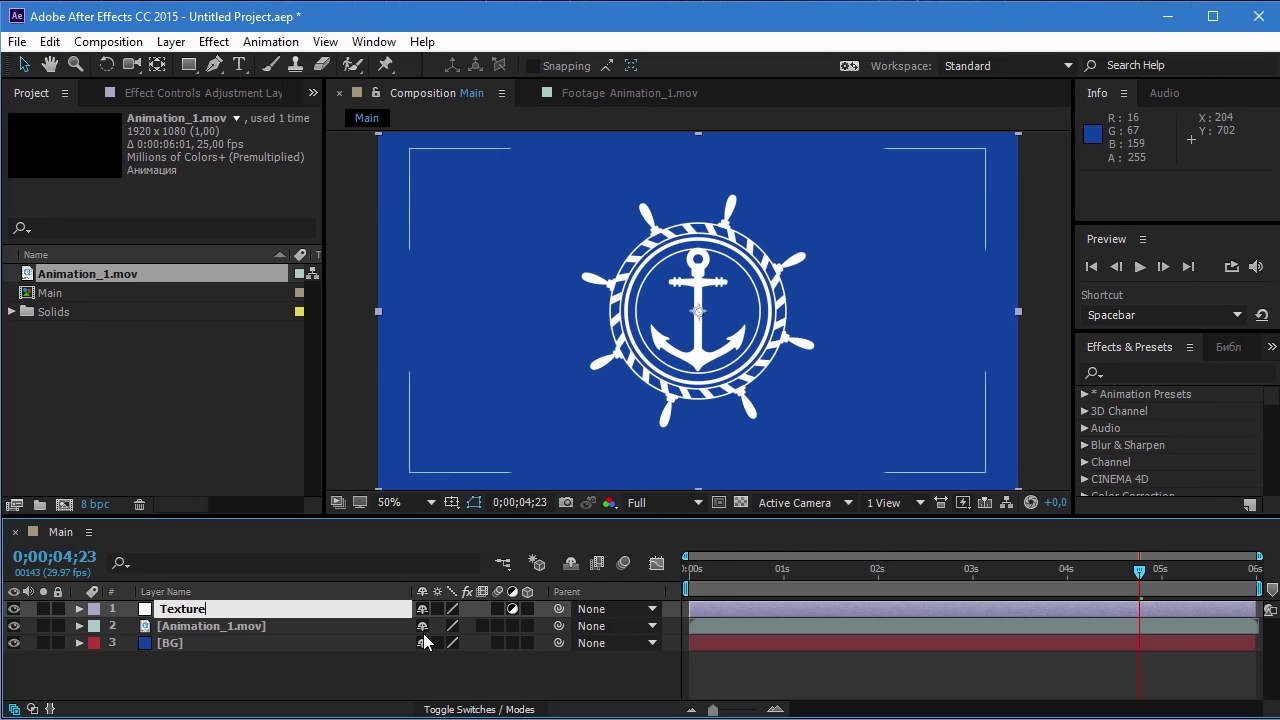
pyautogui.click(404, 668)
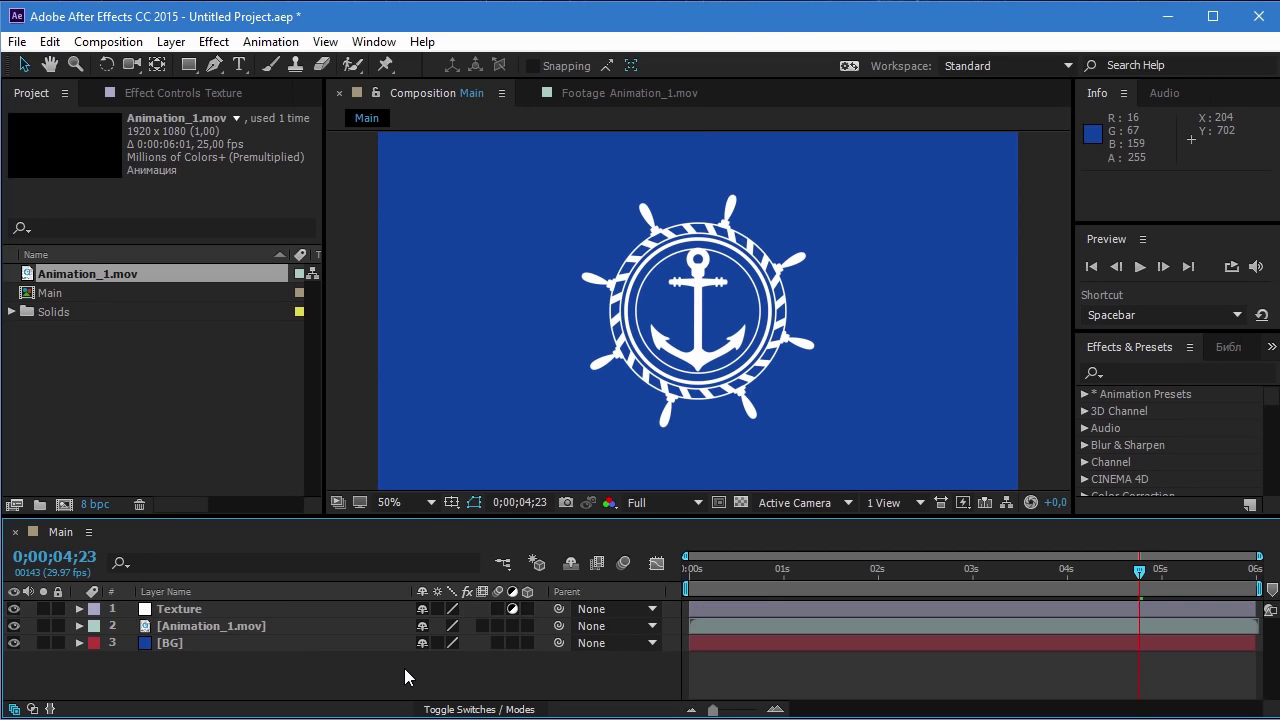
pyautogui.click(1135, 373)
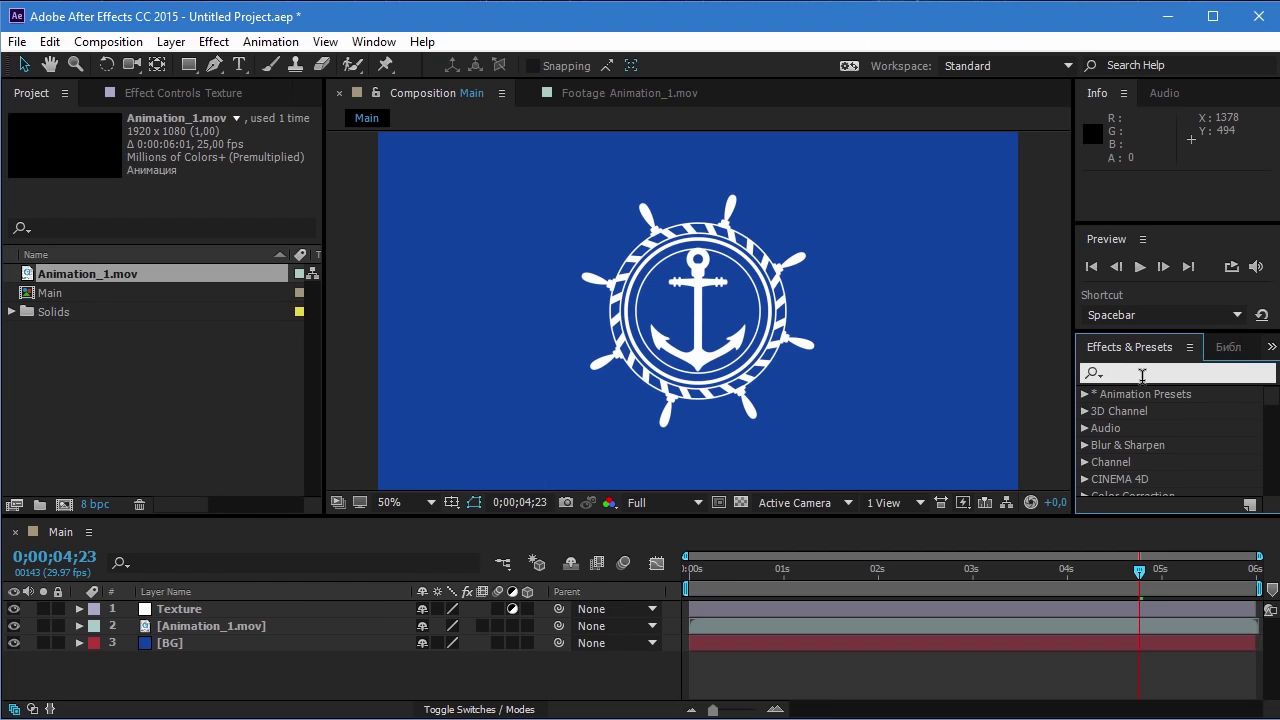
pyautogui.write('bal')
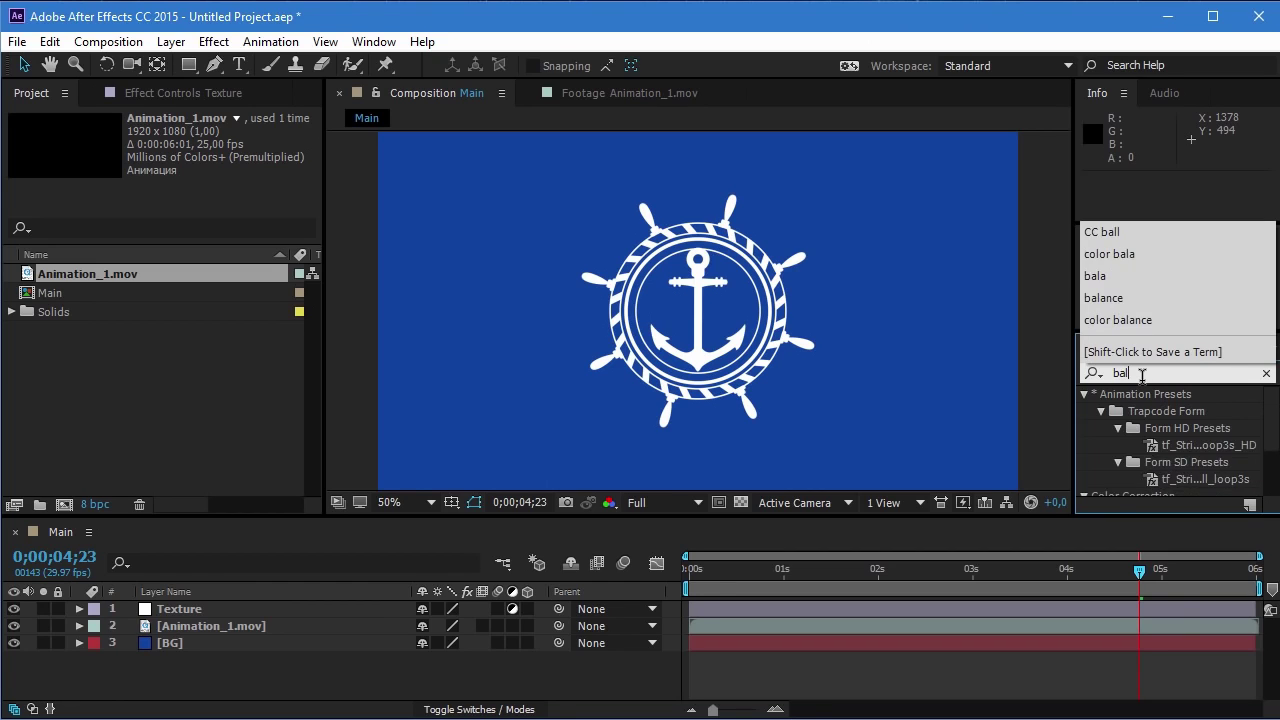
pyautogui.write('l a')
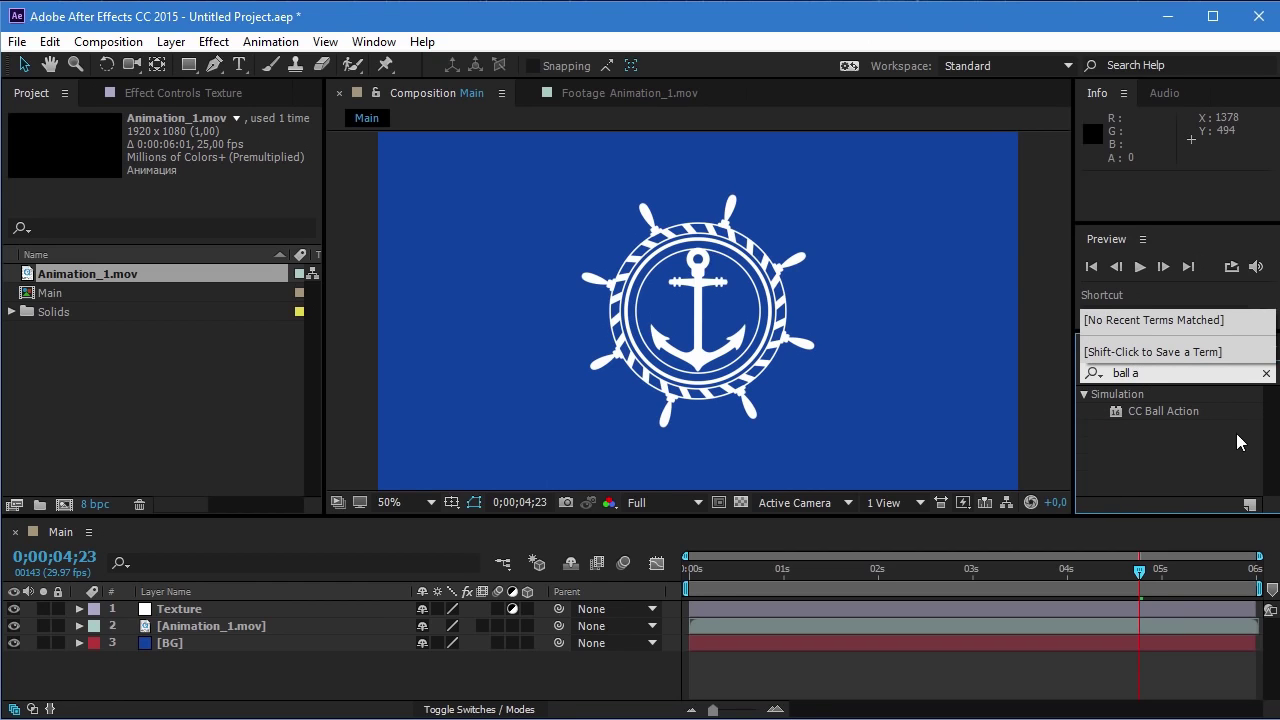
# - Apply CC Ball Action to the Texture layer with Grid Spacing 3
pyautogui.click(1176, 413)
pyautogui.moveTo(1187, 410); pyautogui.dragTo(202, 607)
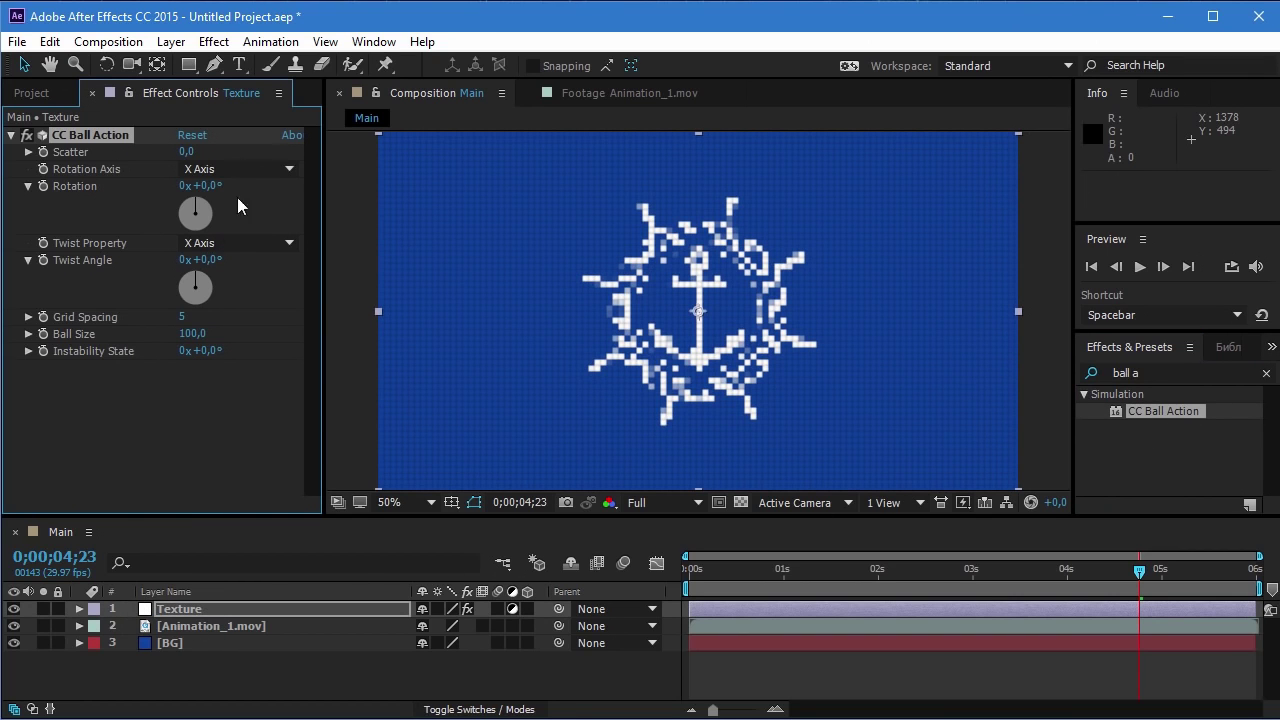
pyautogui.press('/')
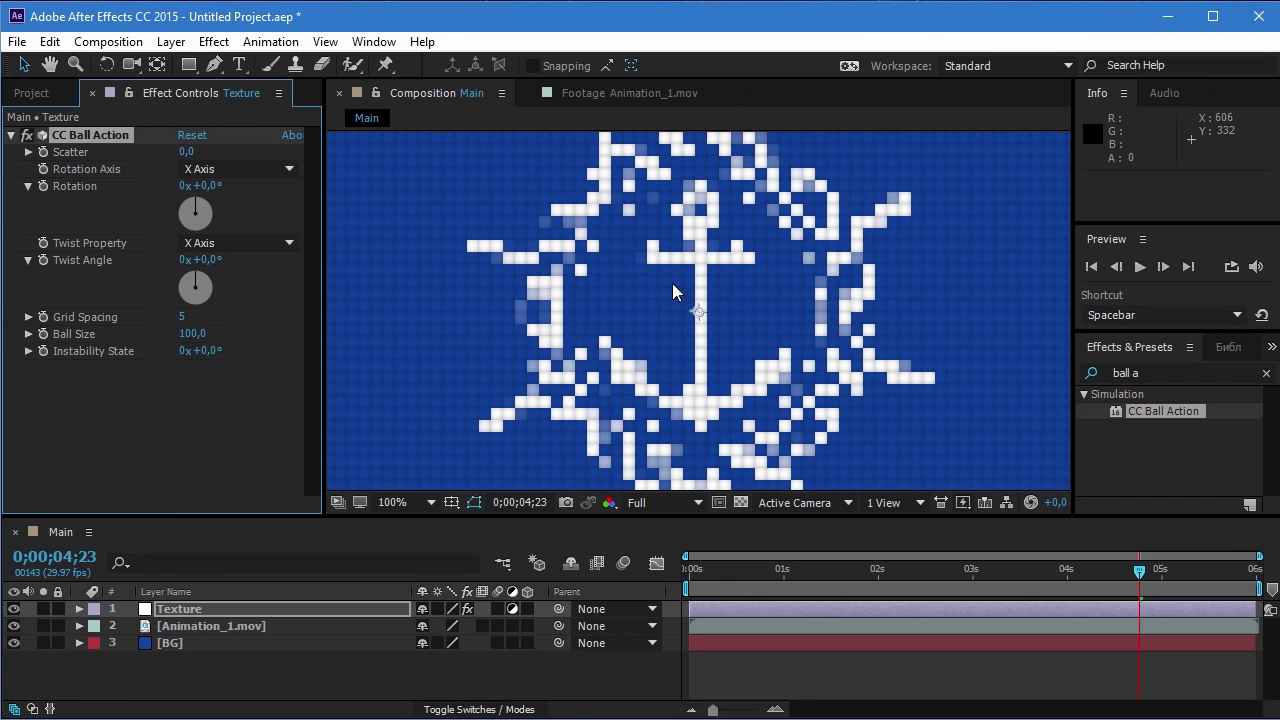
pyautogui.hotkey('shift', '/')
pyautogui.write('3')
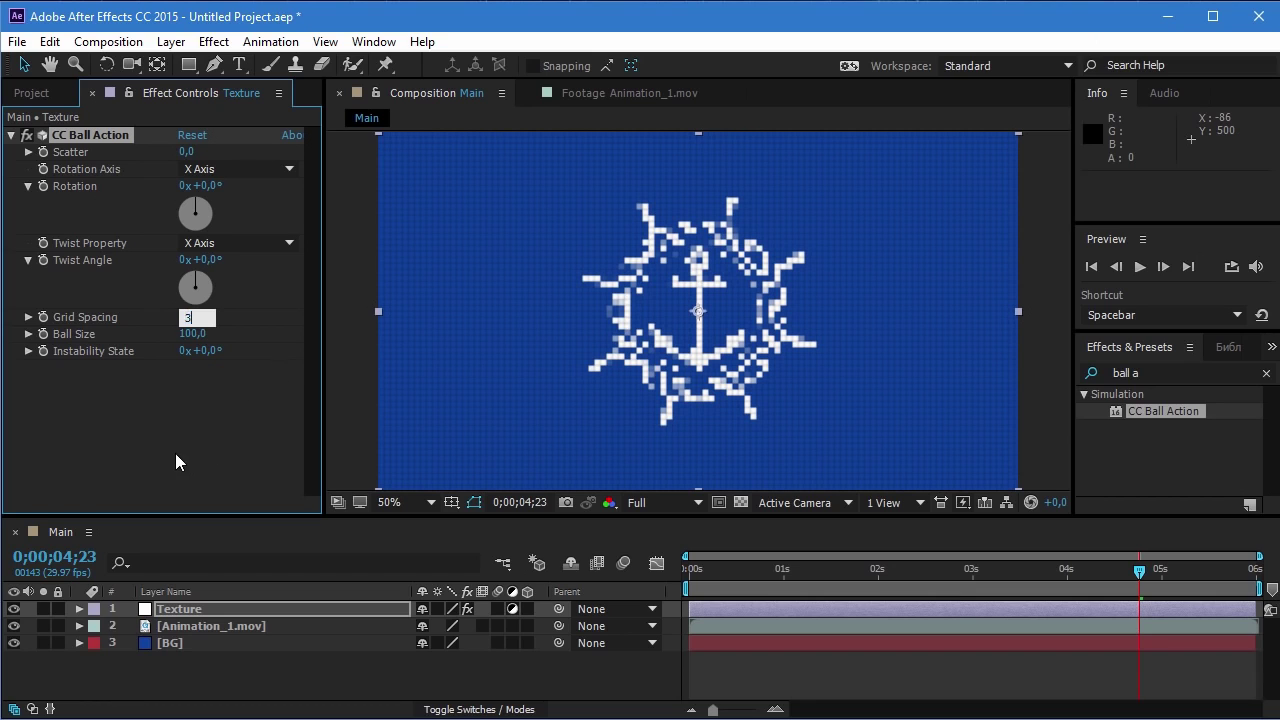
pyautogui.press('Return')
pyautogui.press('/')
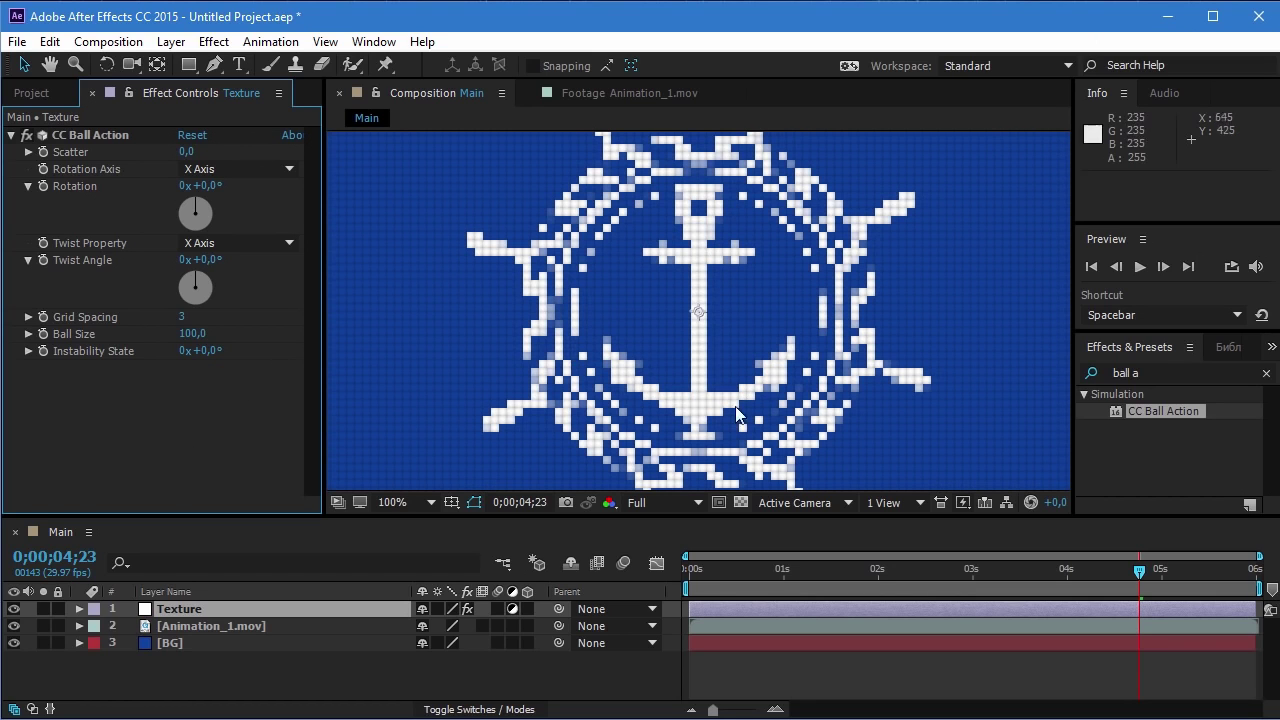
pyautogui.press('.')
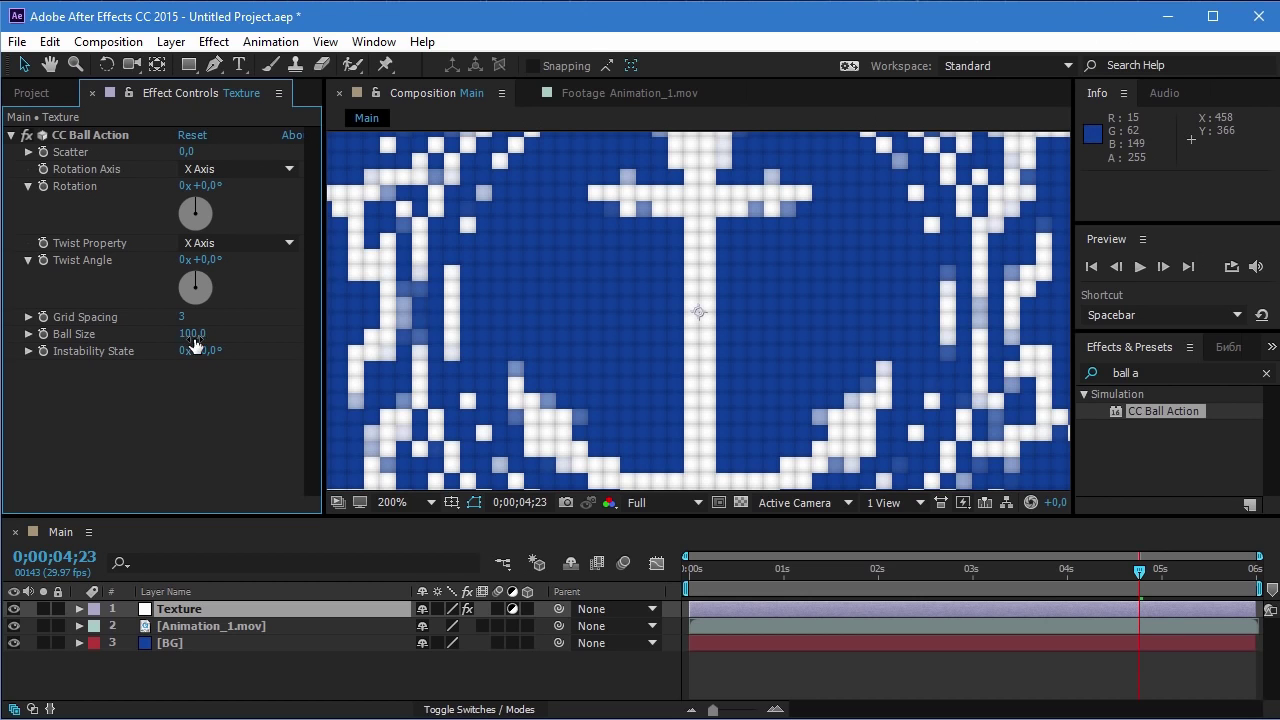
# - Lower Ball Size to 52 and inspect the dotted anchor up close
pyautogui.moveTo(188, 334); pyautogui.dragTo(143, 334)
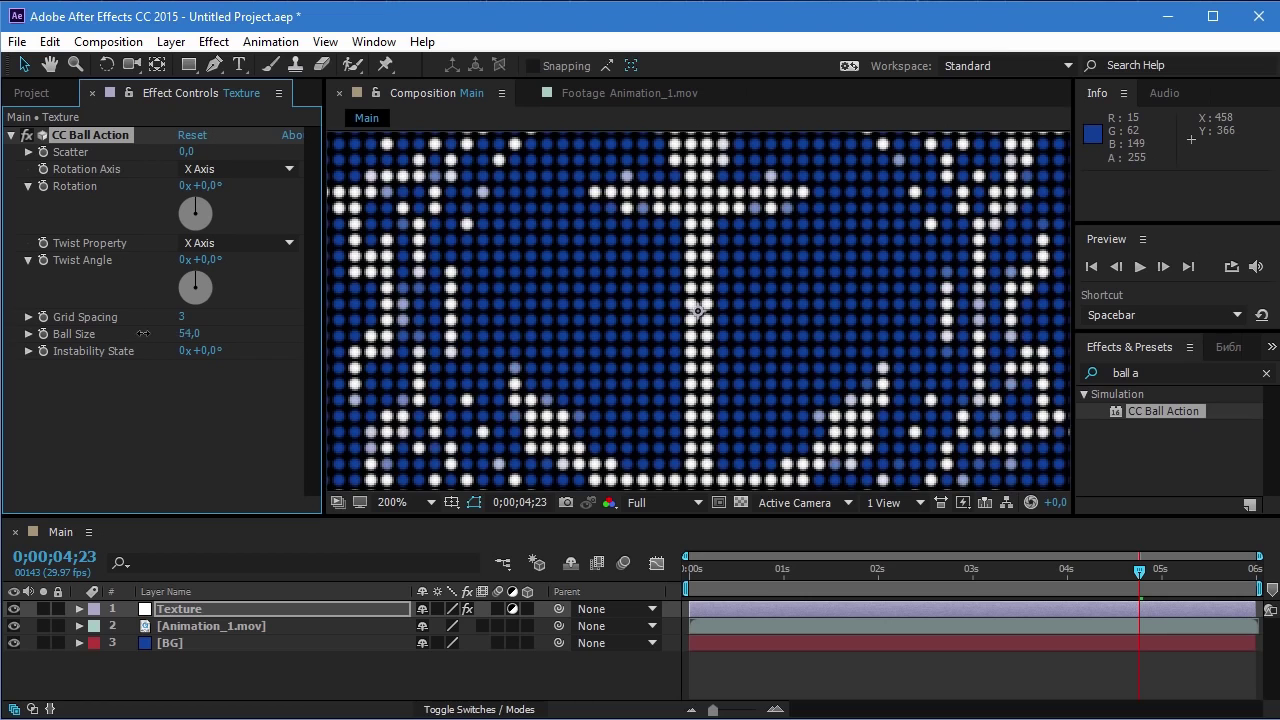
pyautogui.click(188, 335)
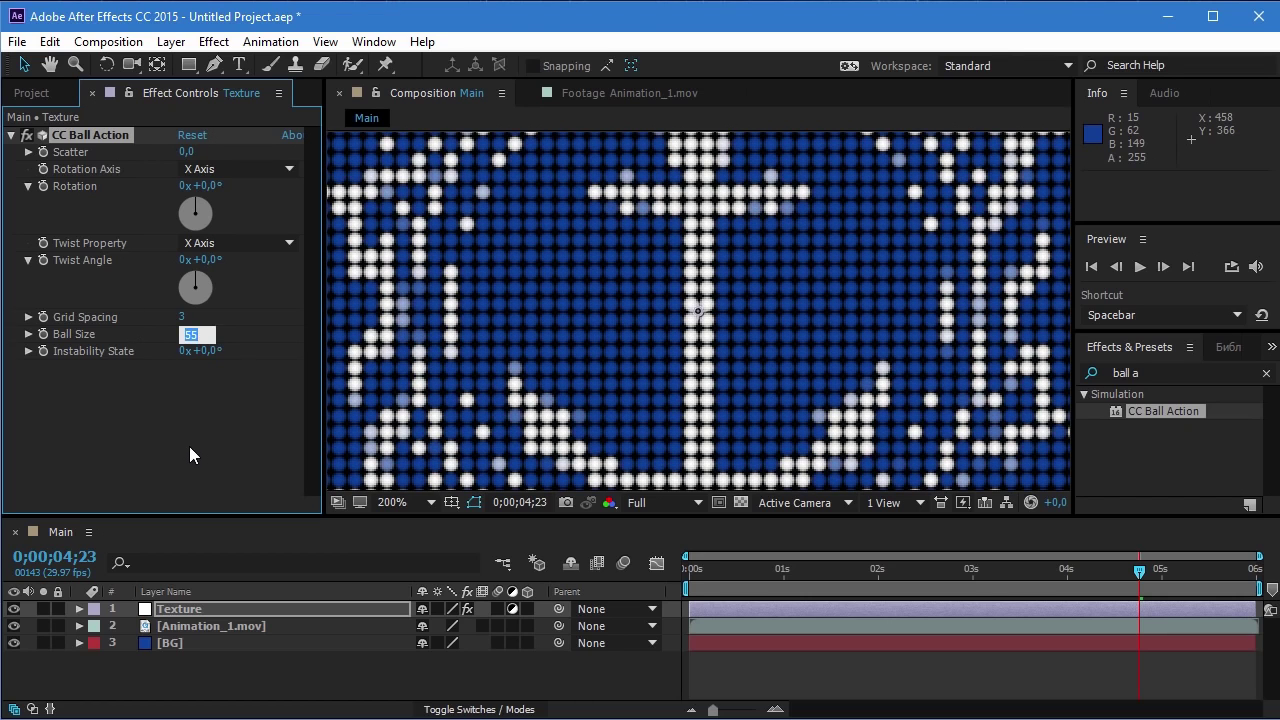
pyautogui.write('52')
pyautogui.press('Return')
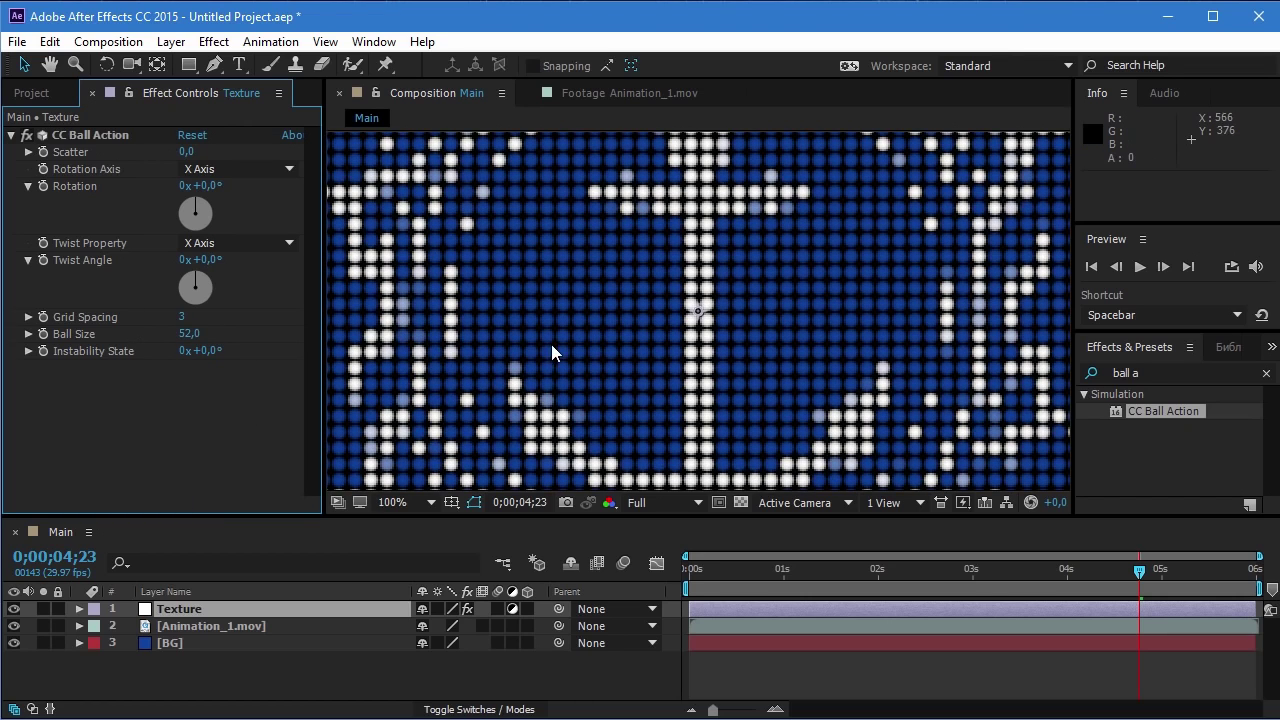
pyautogui.scroll(-2, 551, 344)
pyautogui.scroll(2, 612, 325)
pyautogui.moveTo(552, 275)
pyautogui.mouseDown()
pyautogui.moveTo(552, 505)
pyautogui.moveTo(552, 280)
pyautogui.moveTo(539, 320)
pyautogui.mouseUp()
pyautogui.scroll(-2, 537, 318)
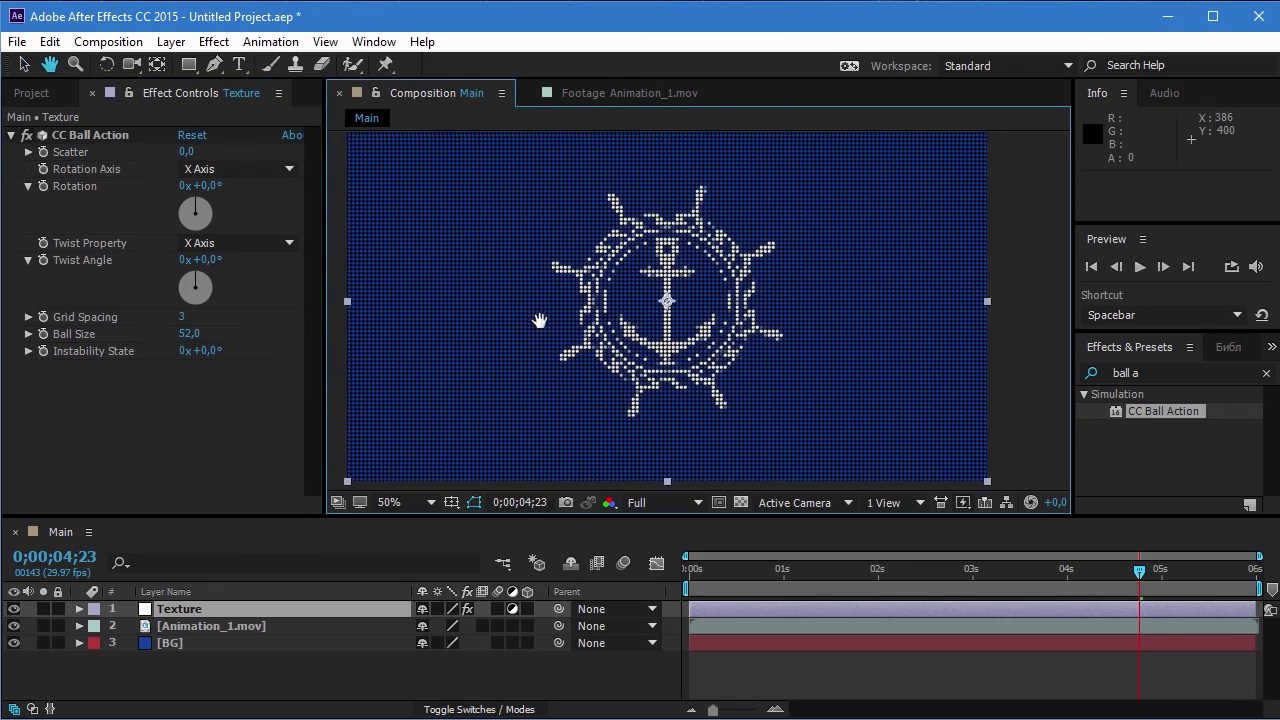
pyautogui.click(1145, 372)
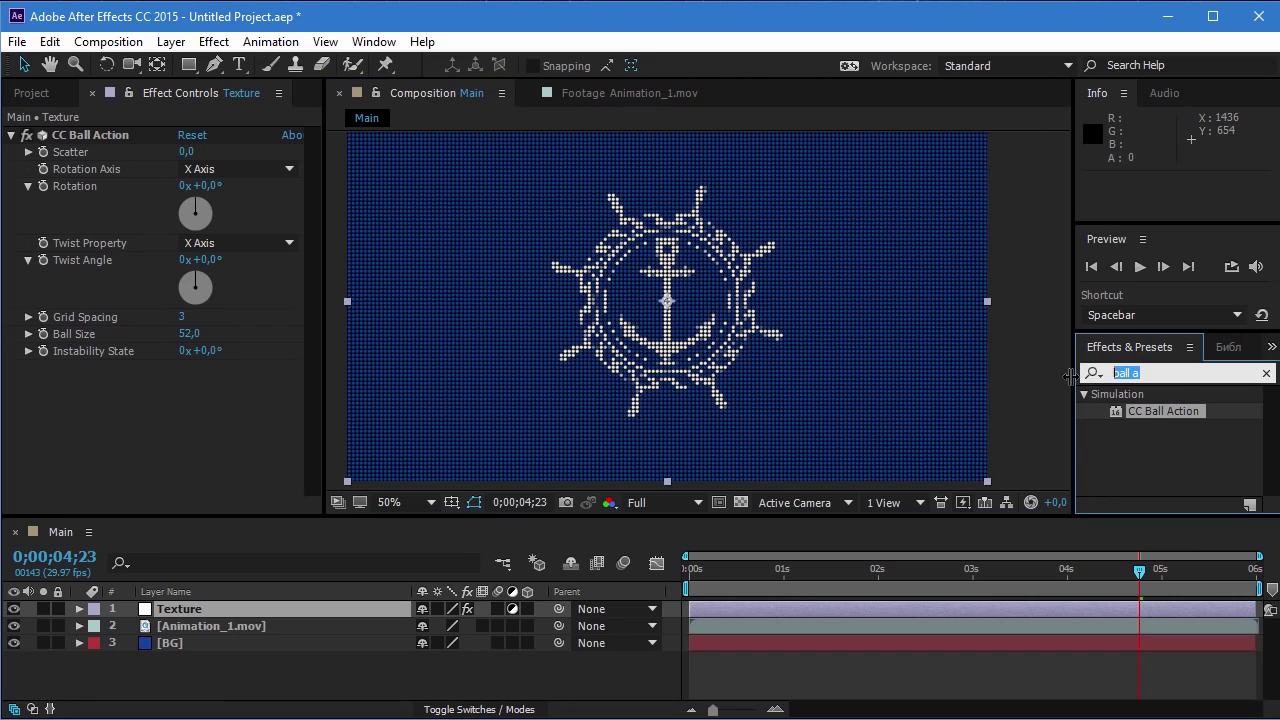
# - Search 'wave' and apply Wave Warp to the Texture layer
pyautogui.press('BackSpace')
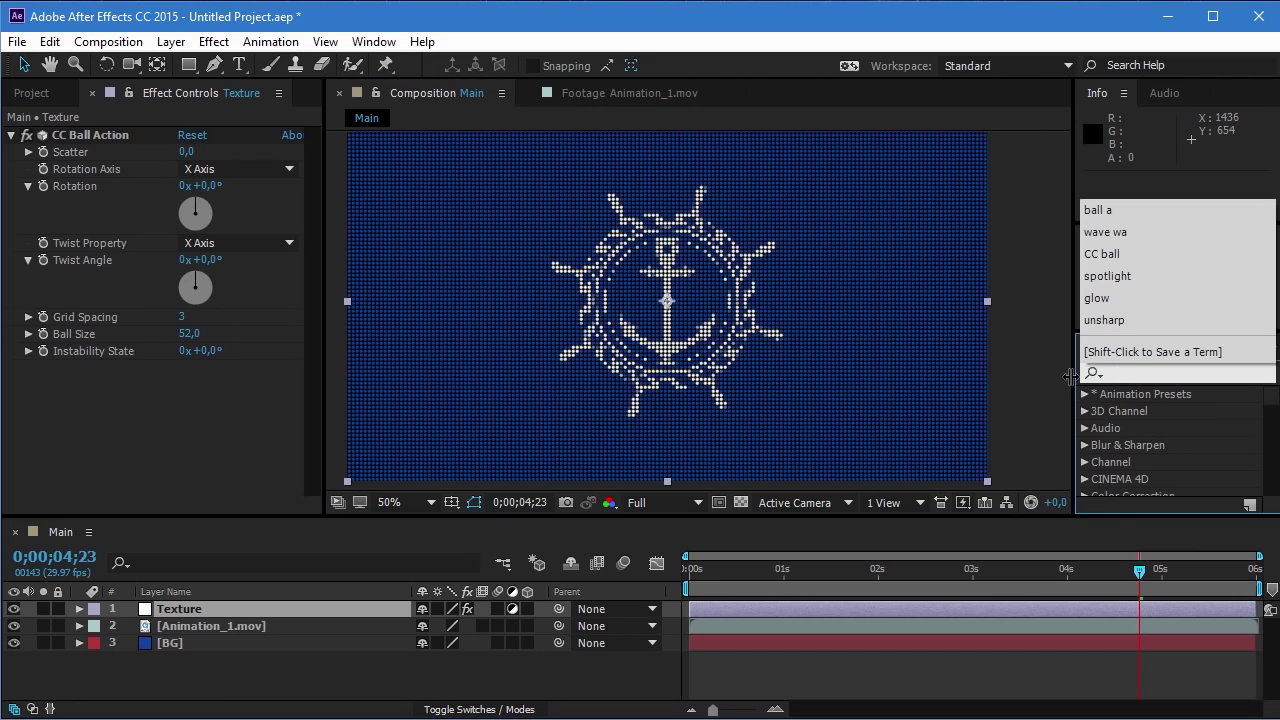
pyautogui.click(1070, 375)
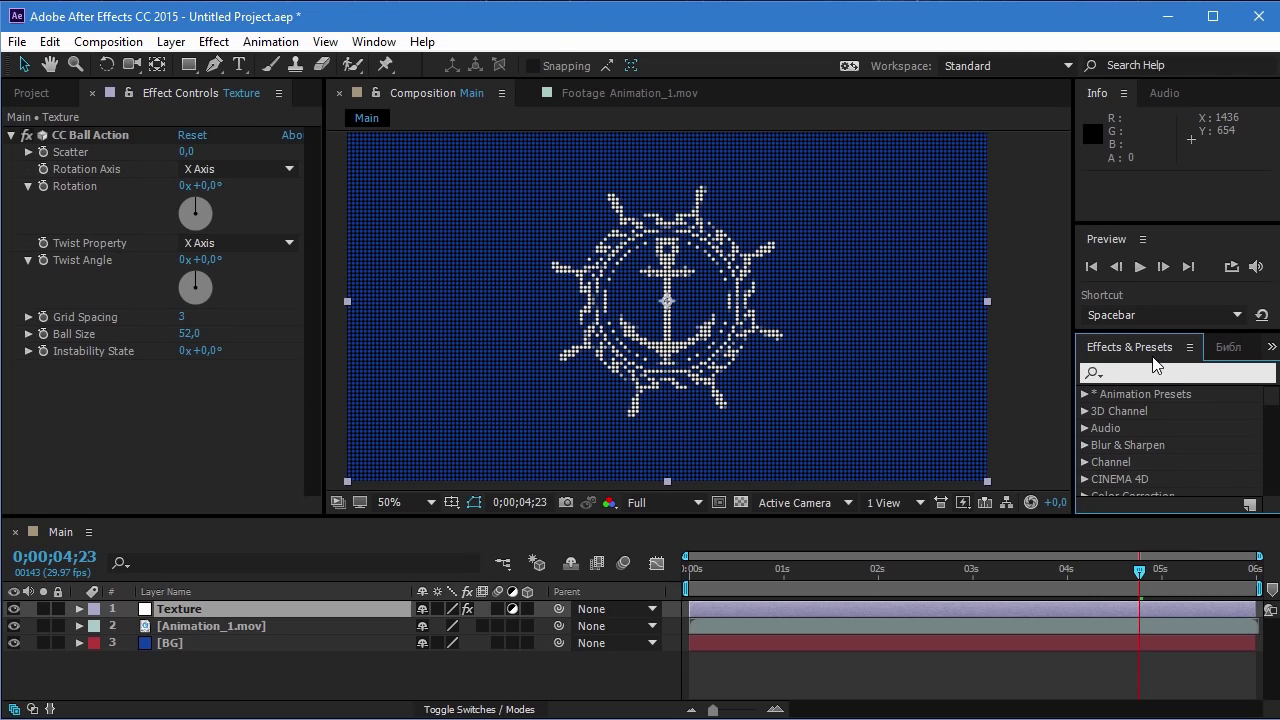
pyautogui.write('wave')
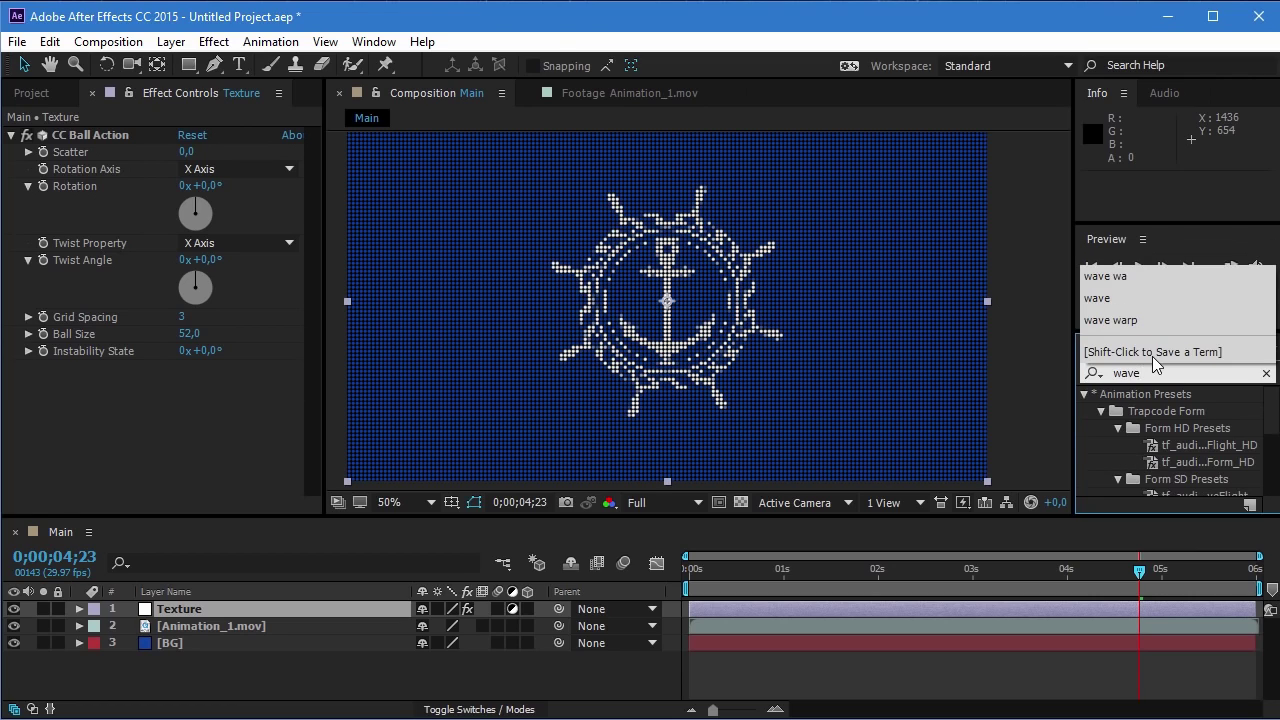
pyautogui.click(1154, 415)
pyautogui.moveTo(1156, 411); pyautogui.dragTo(217, 429)
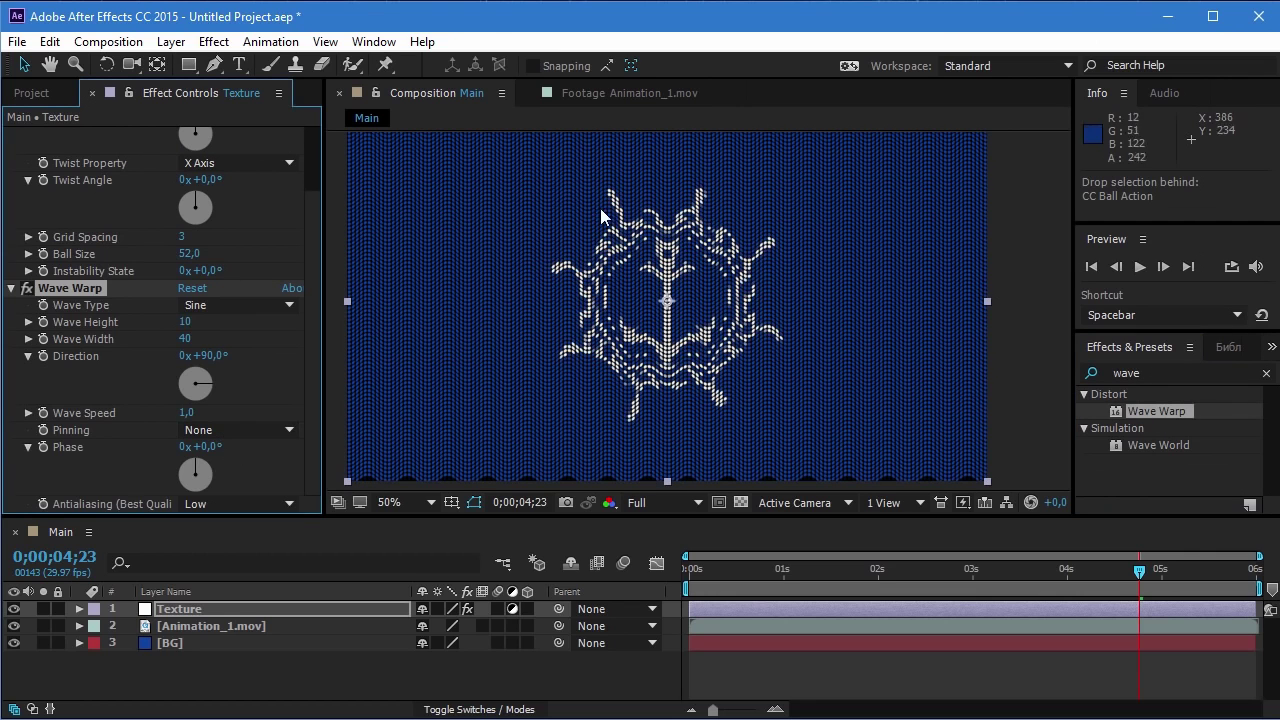
pyautogui.scroll(2, 600, 391)
pyautogui.scroll(2, 606, 306)
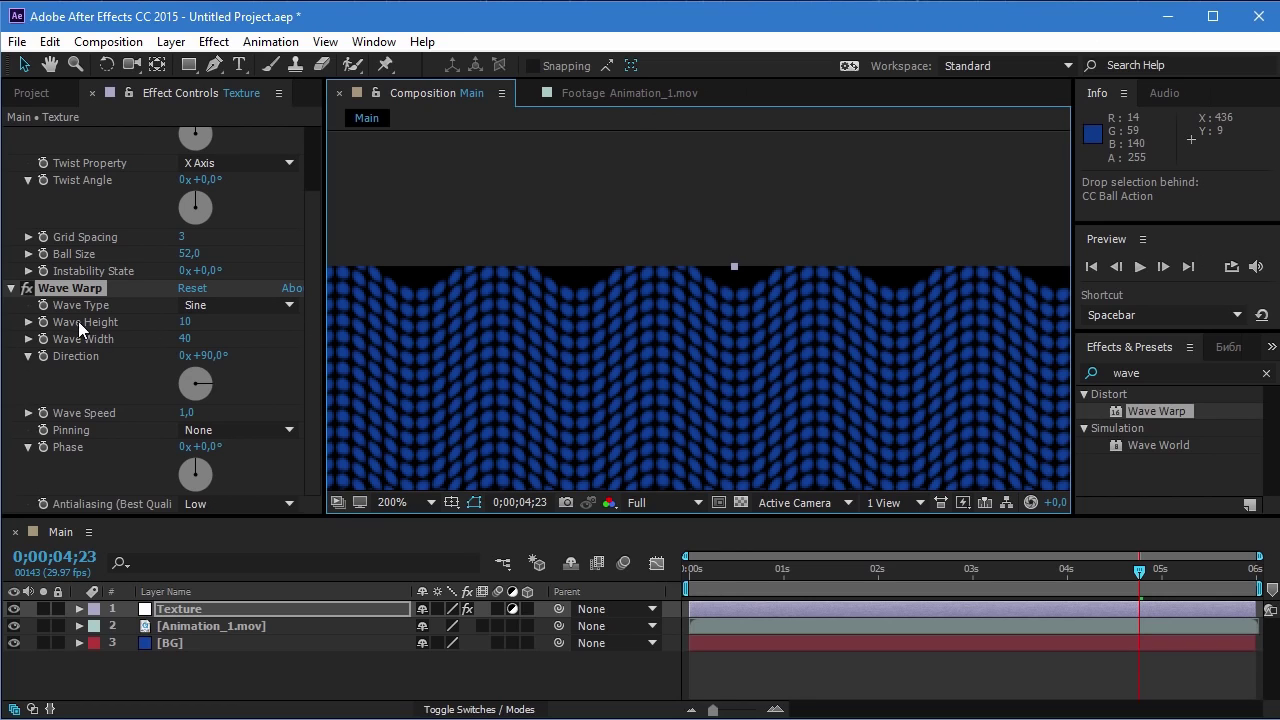
# - Set Wave Warp's Wave Type to Triangle and Wave Speed to 0, scrubbing to confirm
pyautogui.click(200, 303)
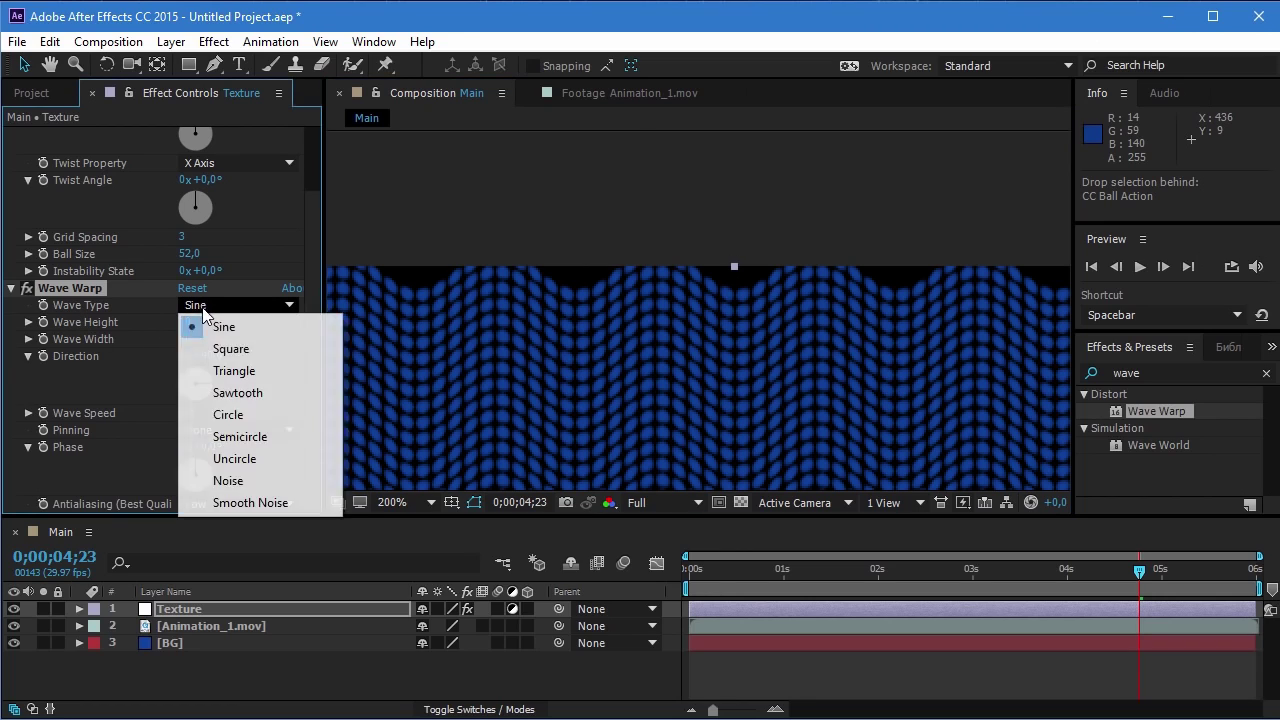
pyautogui.click(242, 372)
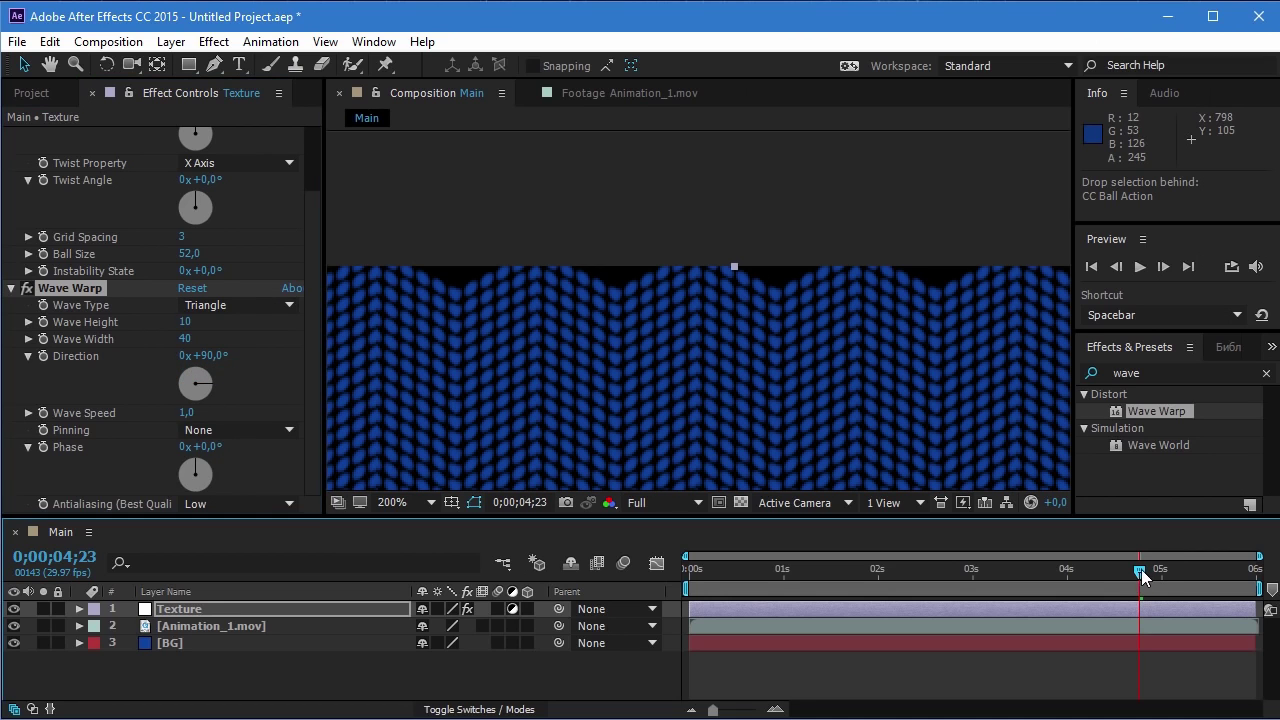
pyautogui.moveTo(1141, 569)
pyautogui.mouseDown()
pyautogui.moveTo(1100, 581)
pyautogui.moveTo(1127, 578)
pyautogui.mouseUp()
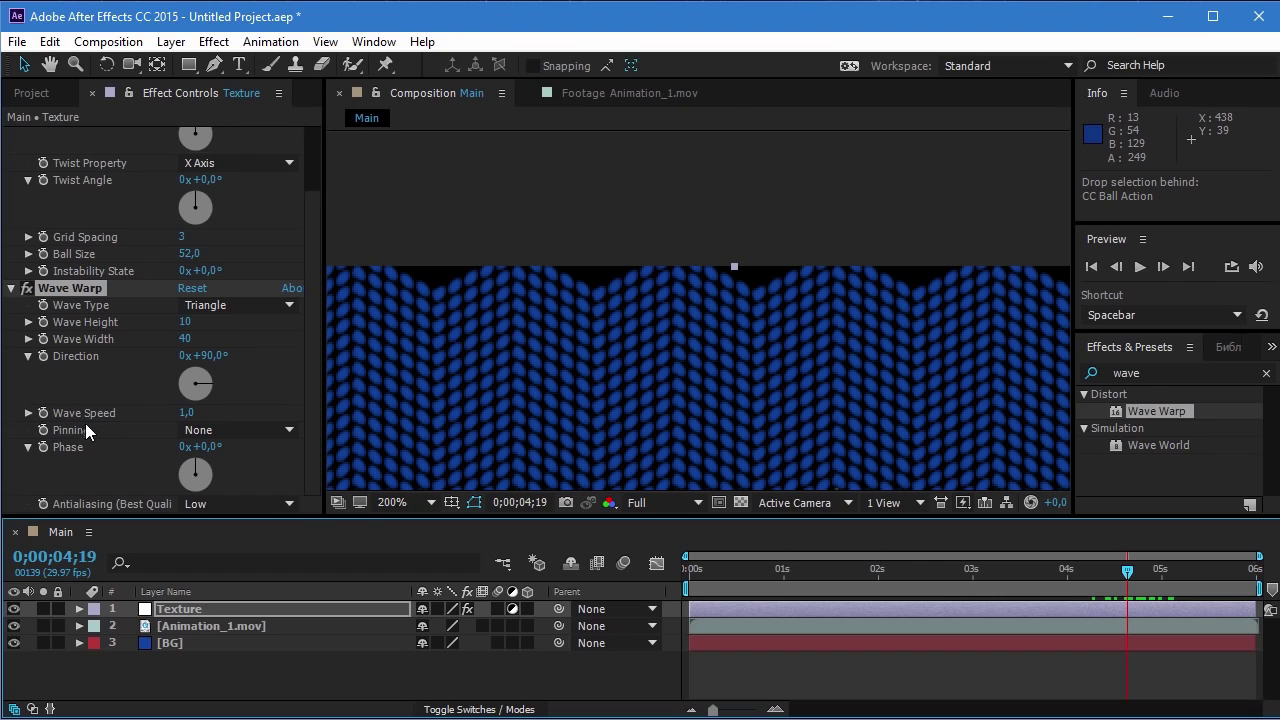
pyautogui.click(186, 413)
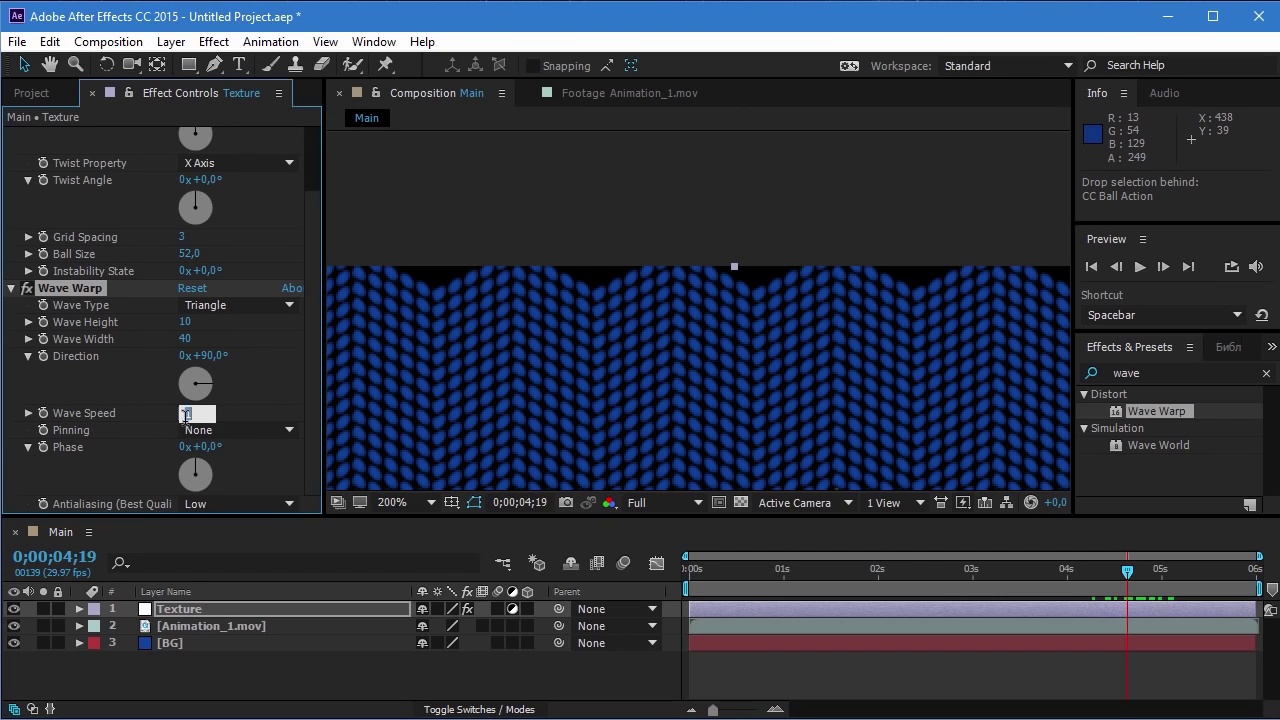
pyautogui.write('0')
pyautogui.press('Return')
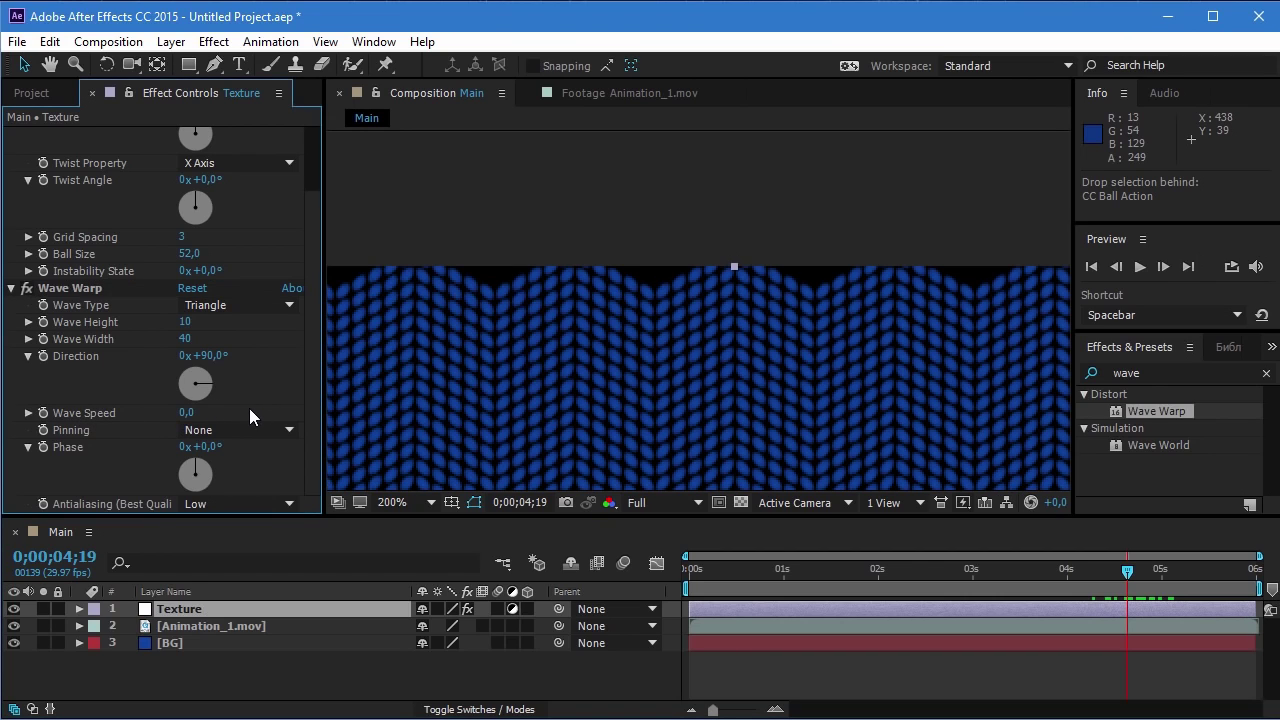
pyautogui.moveTo(1086, 585)
pyautogui.mouseDown()
pyautogui.moveTo(1001, 595)
pyautogui.moveTo(1099, 598)
pyautogui.mouseUp()
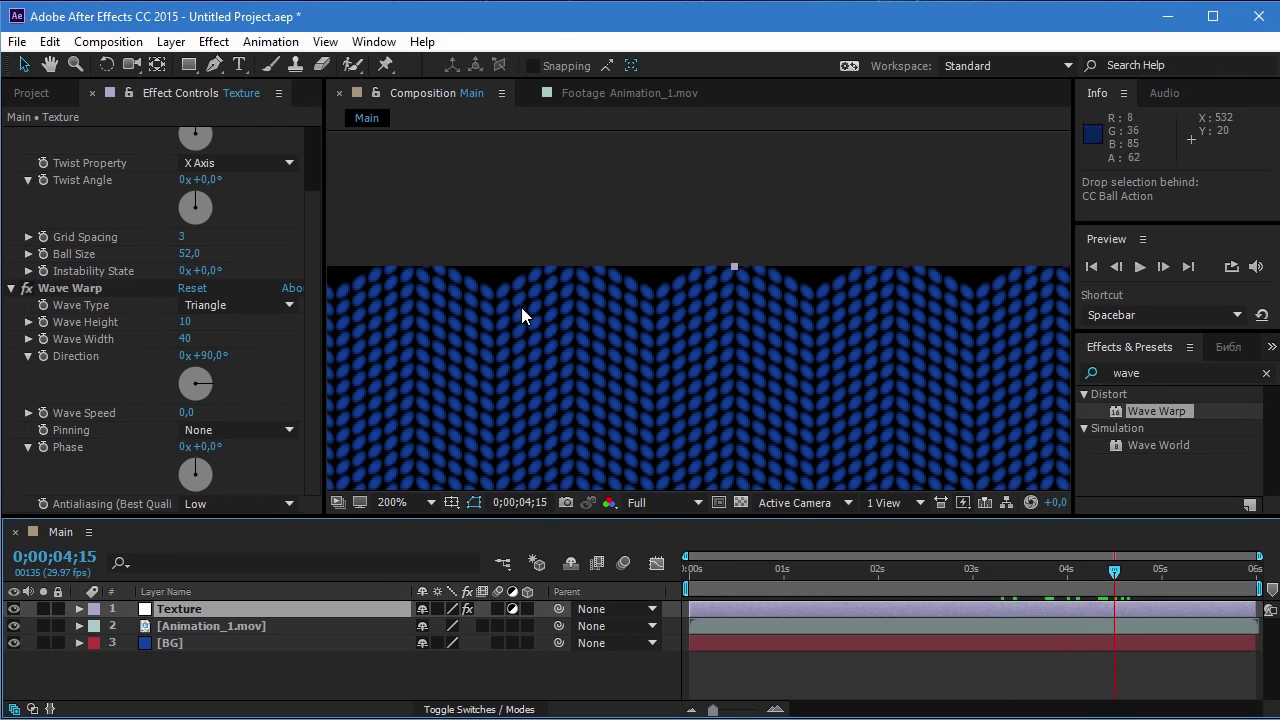
pyautogui.scroll(1, 521, 307)
pyautogui.scroll(1, 490, 283)
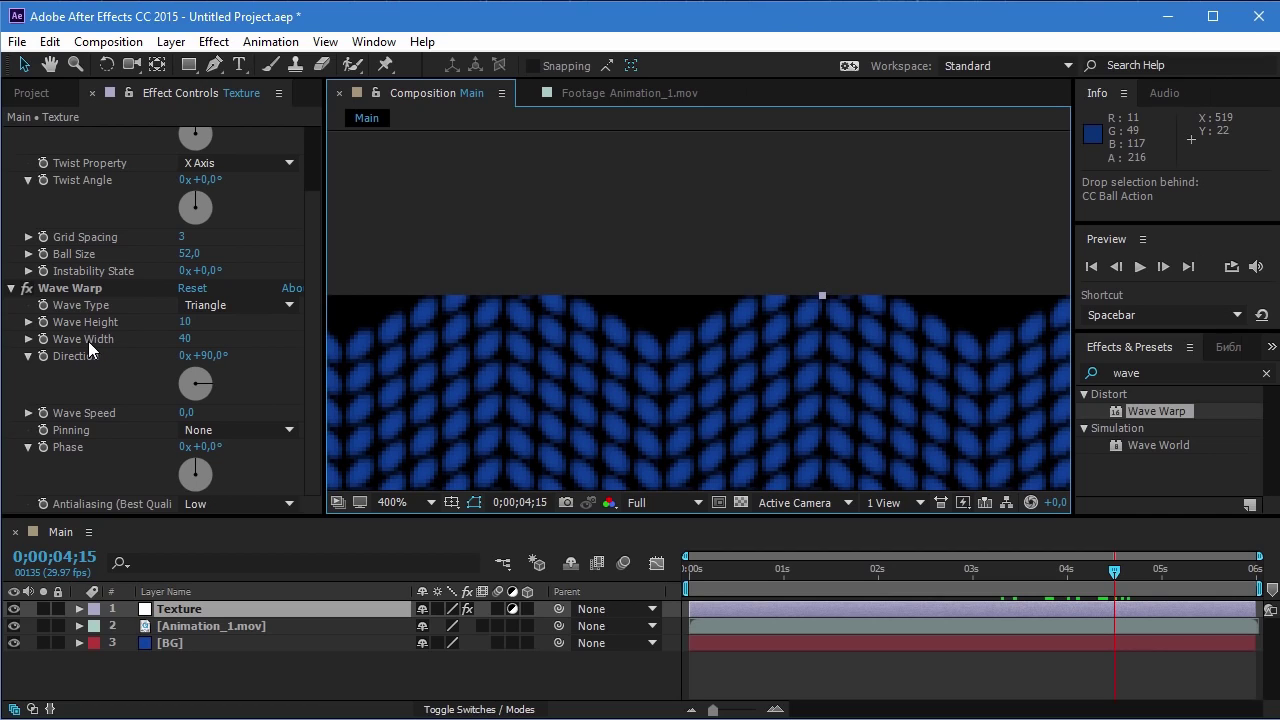
# - Set Wave Warp Wave Width to 8 and Wave Height to 4, then check the stitches close up
pyautogui.click(187, 340)
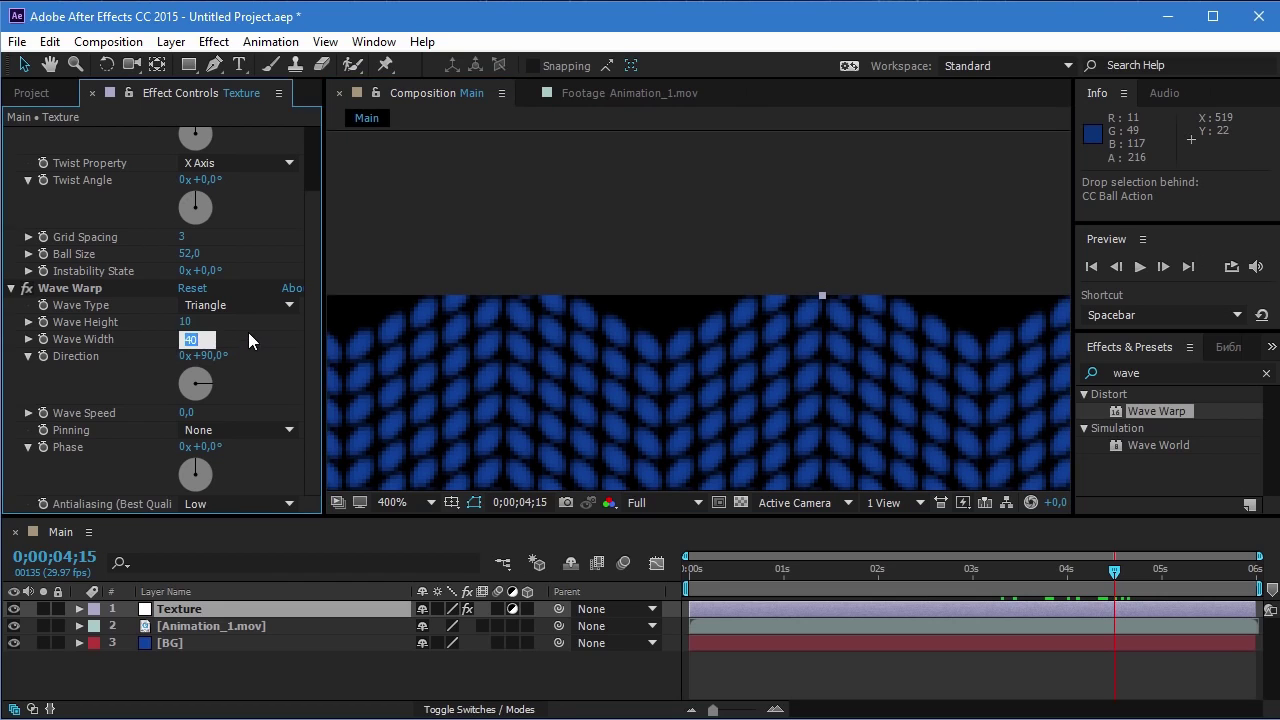
pyautogui.write('8')
pyautogui.press('Return')
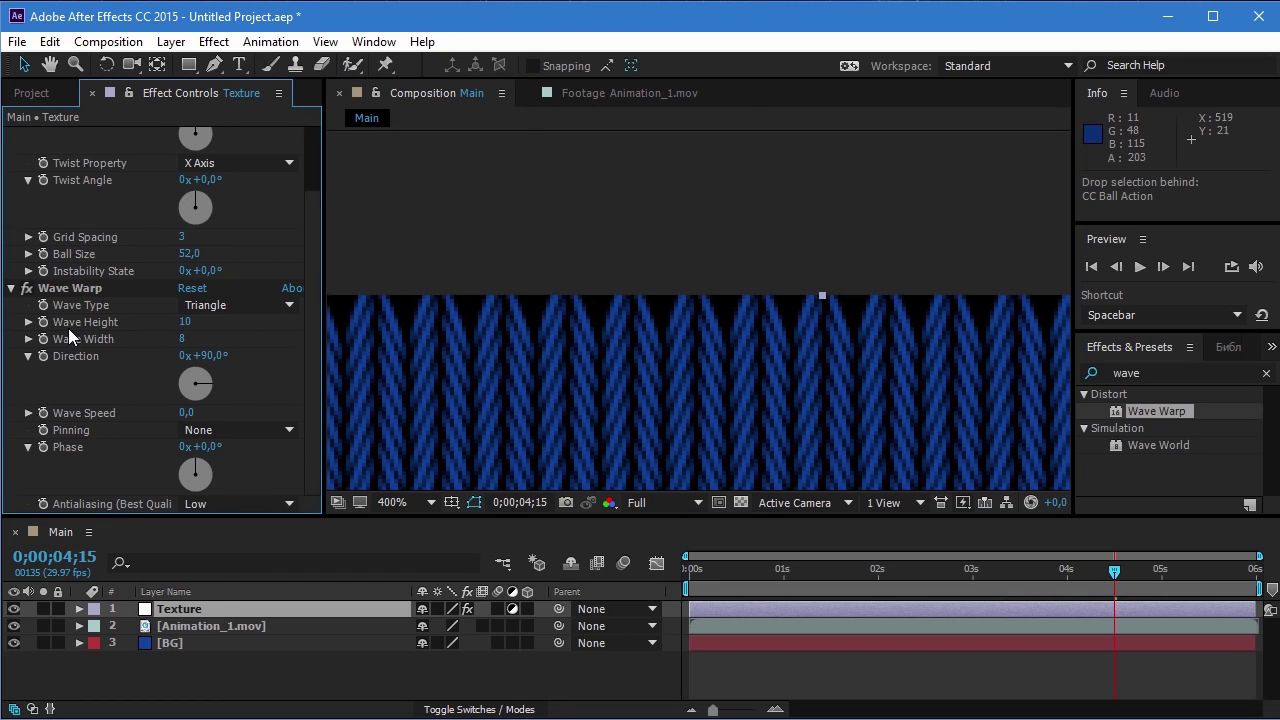
pyautogui.click(185, 324)
pyautogui.write('4')
pyautogui.press('Return')
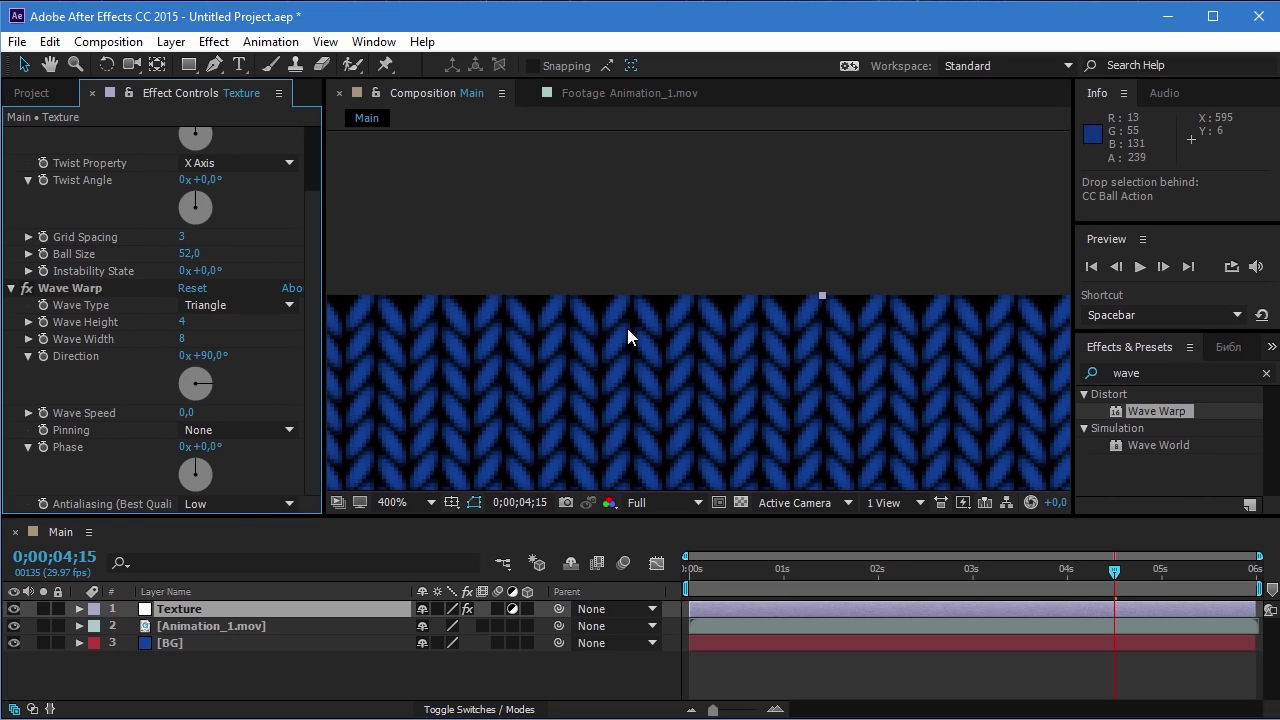
pyautogui.moveTo(608, 349); pyautogui.dragTo(603, 293)
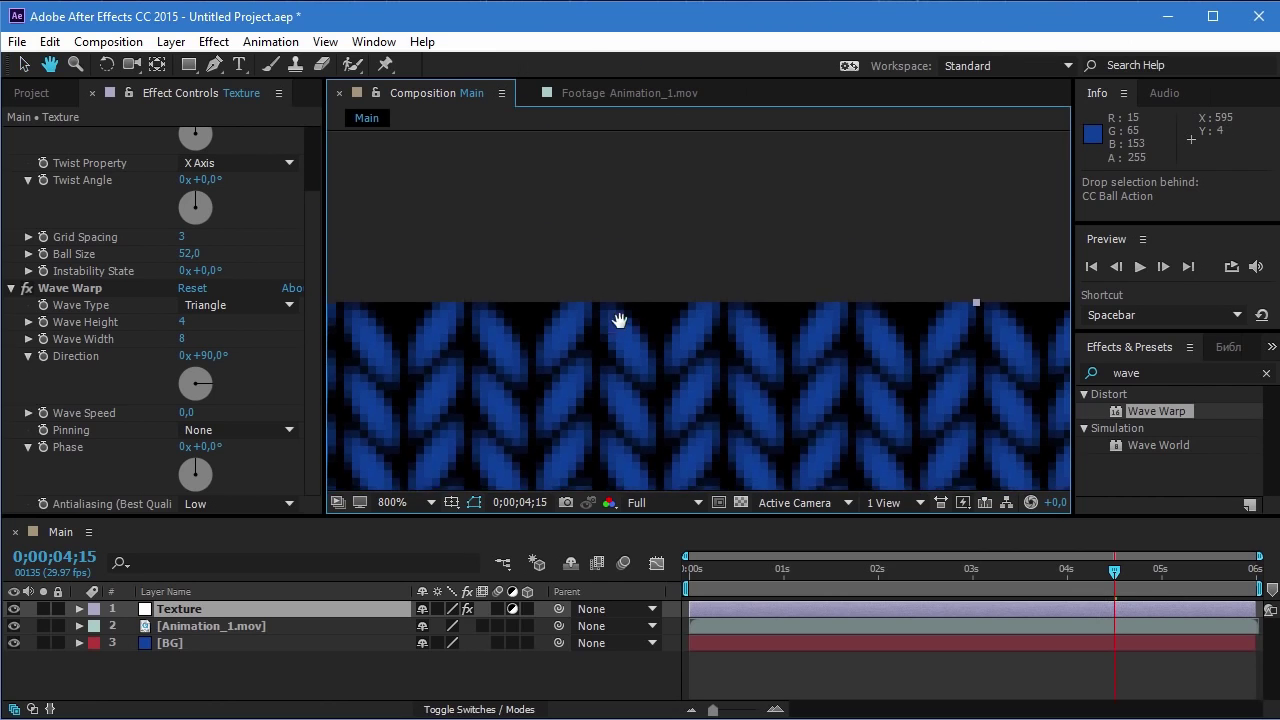
pyautogui.scroll(2, 614, 286)
pyautogui.scroll(-1, 744, 343)
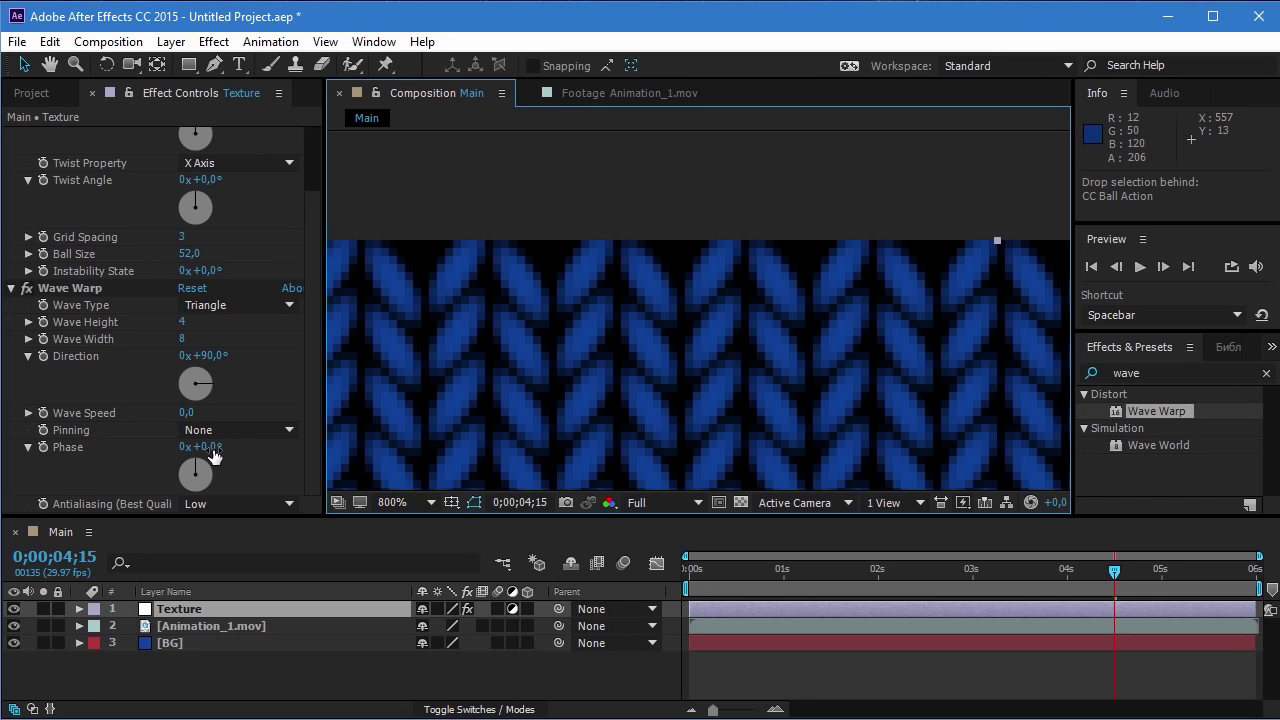
# - Set the Wave Warp Phase to -10°
pyautogui.moveTo(213, 456); pyautogui.dragTo(204, 448)
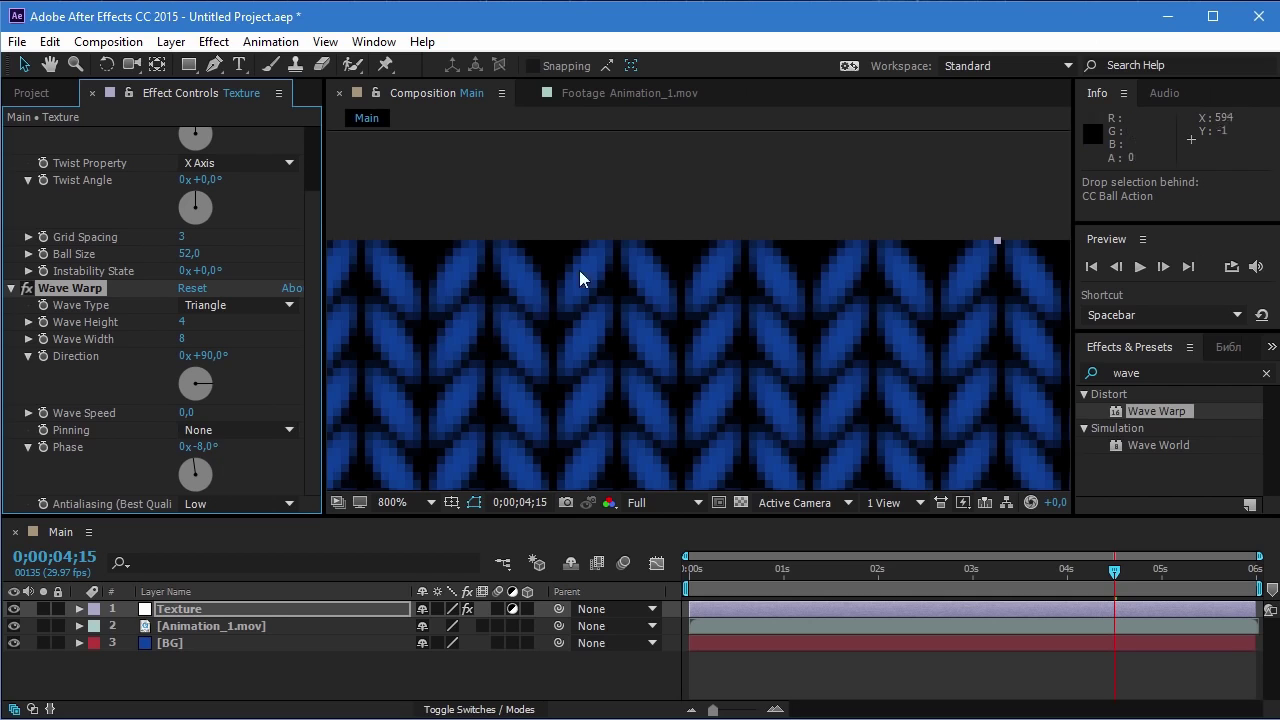
pyautogui.moveTo(523, 340); pyautogui.dragTo(863, 323)
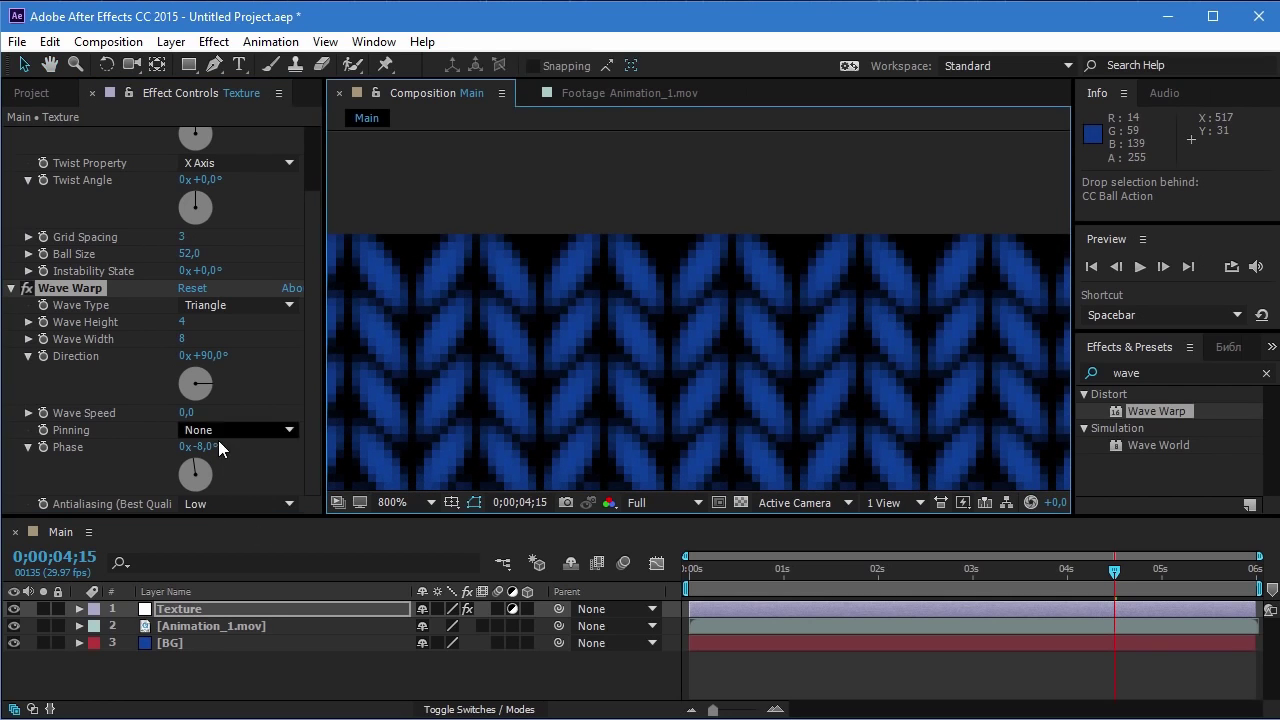
pyautogui.moveTo(190, 447); pyautogui.dragTo(199, 447)
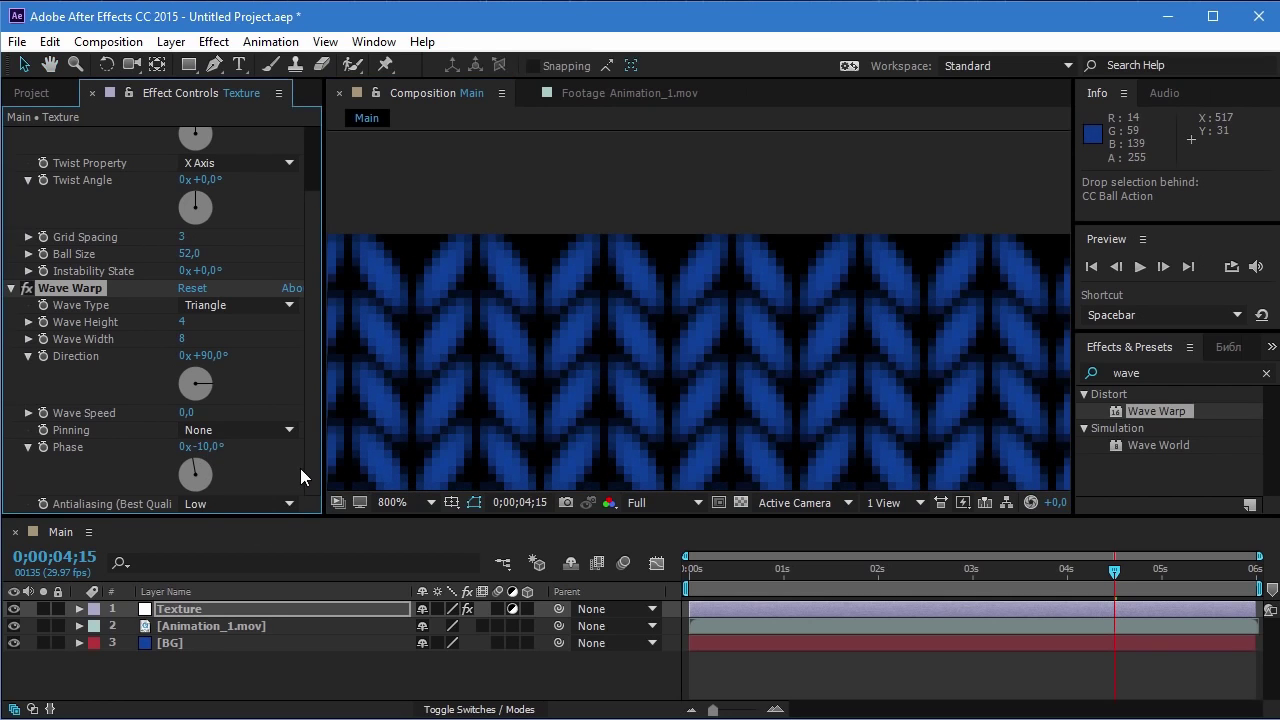
# - Zoom and pan the Composition viewer to inspect the knitted logo shape
pyautogui.scroll(-1, 594, 308)
pyautogui.moveTo(746, 429); pyautogui.dragTo(647, 142)
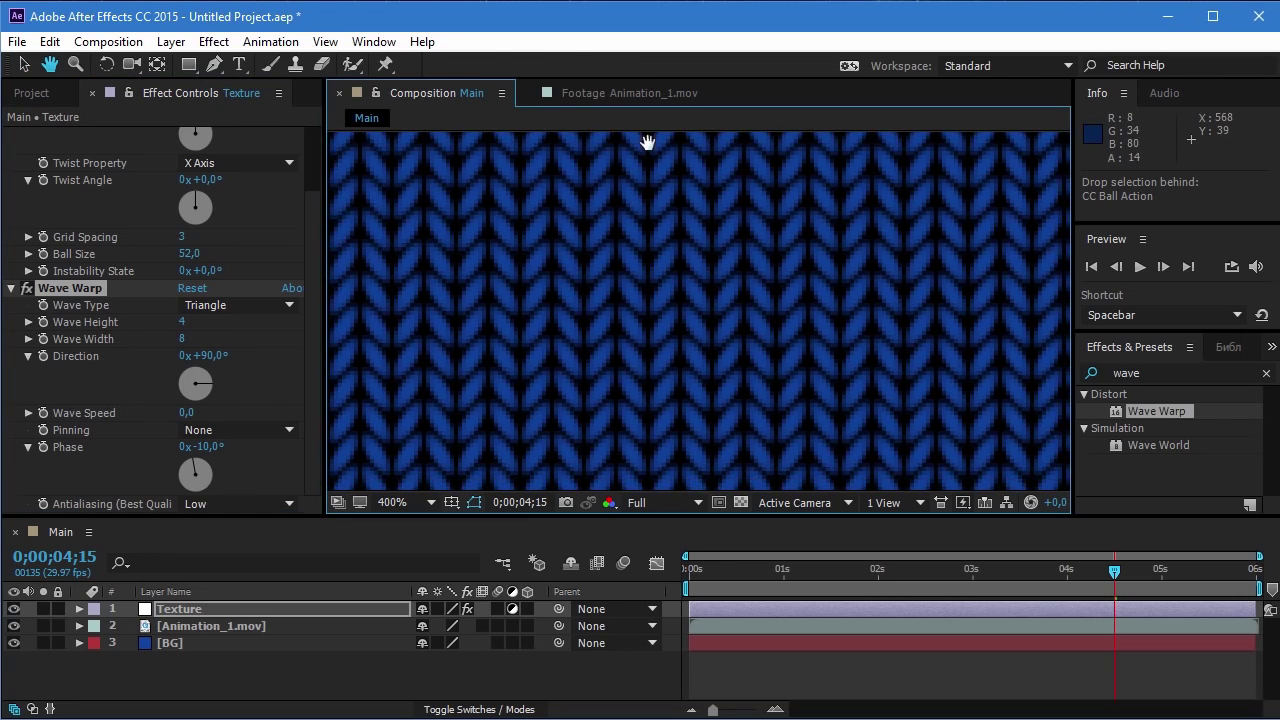
pyautogui.scroll(-1, 689, 213)
pyautogui.moveTo(688, 312); pyautogui.dragTo(688, 285)
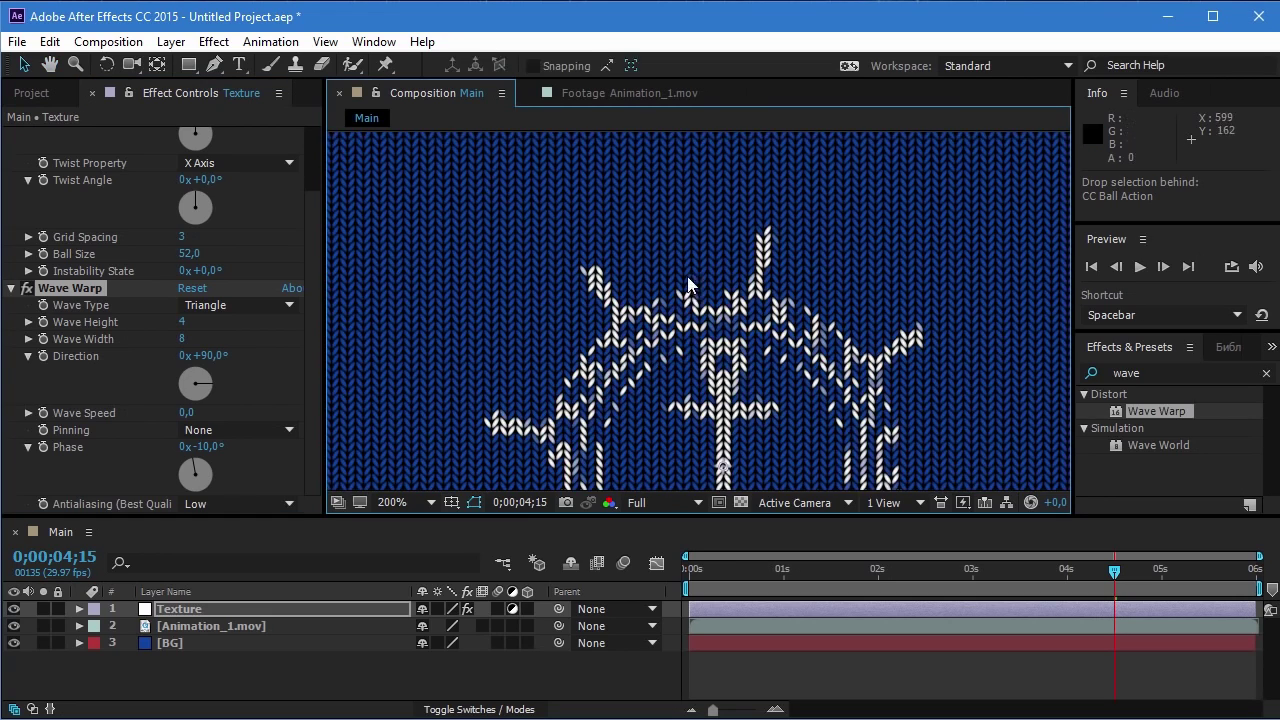
pyautogui.scroll(-1, 688, 285)
pyautogui.scroll(-1, 598, 300)
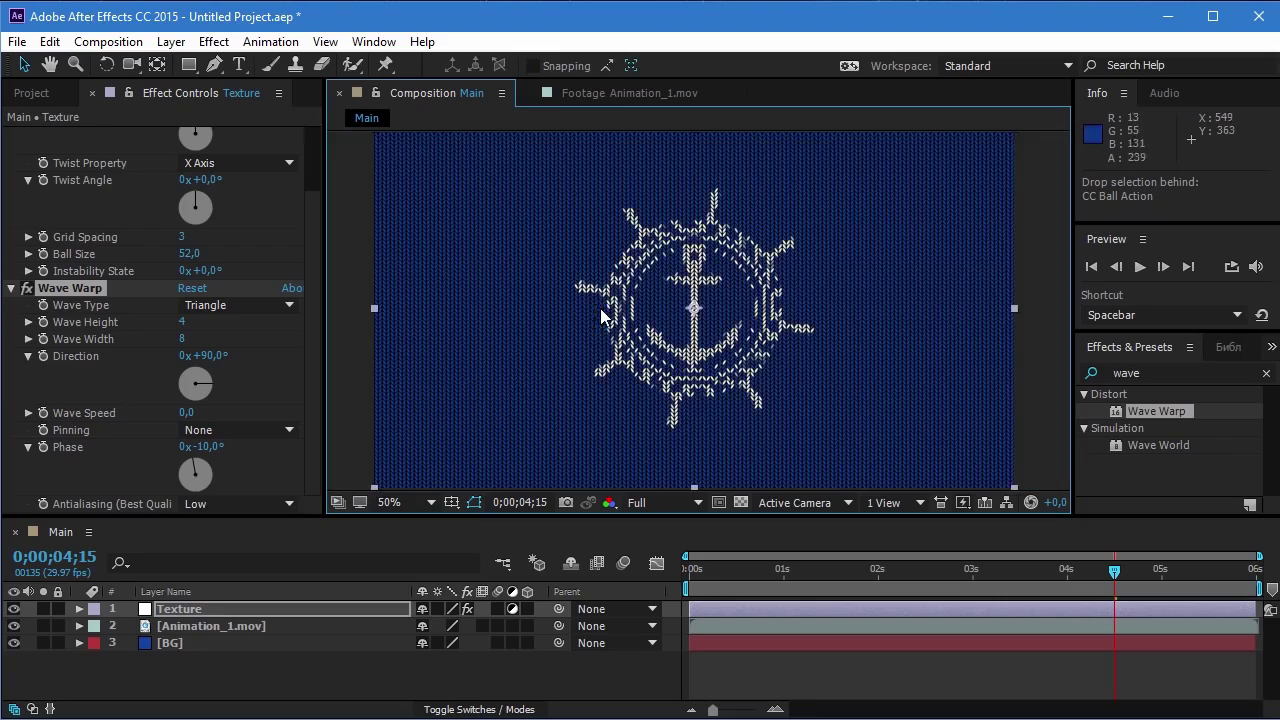
pyautogui.scroll(1, 617, 275)
pyautogui.scroll(2, 630, 300)
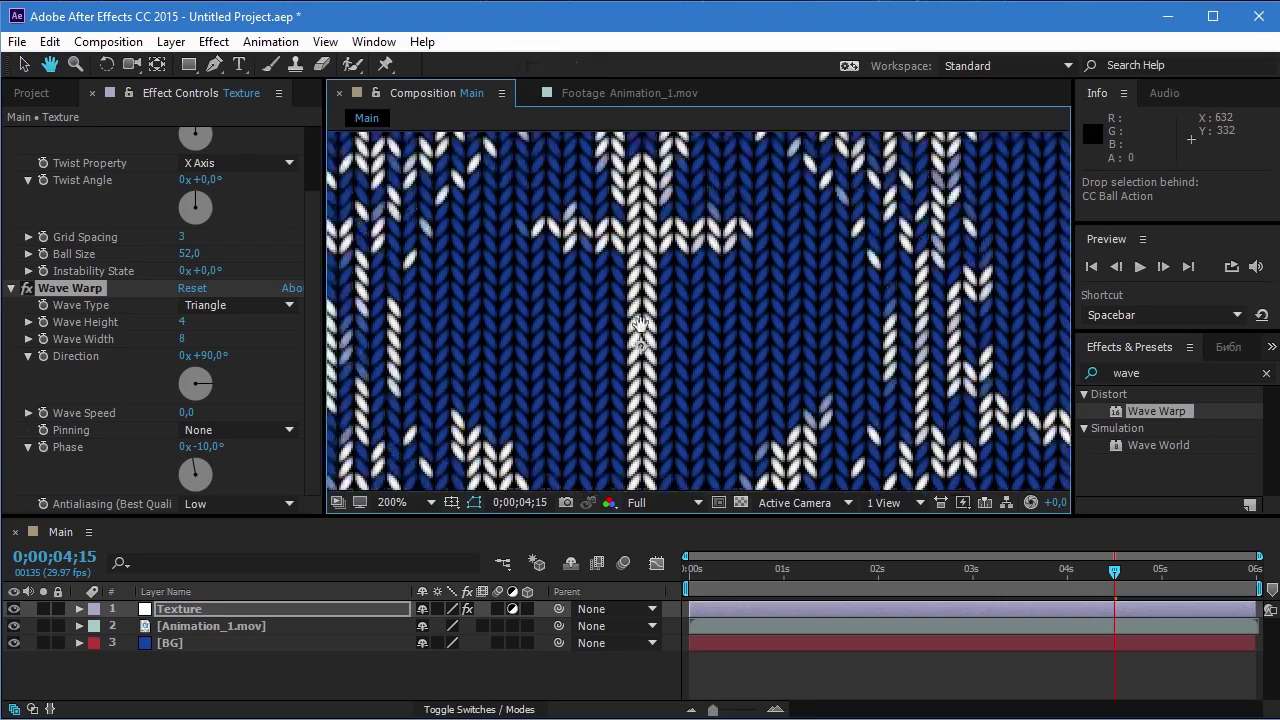
pyautogui.scroll(2, 640, 325)
pyautogui.scroll(3, 657, 265)
pyautogui.scroll(3, 660, 300)
pyautogui.scroll(3, 667, 345)
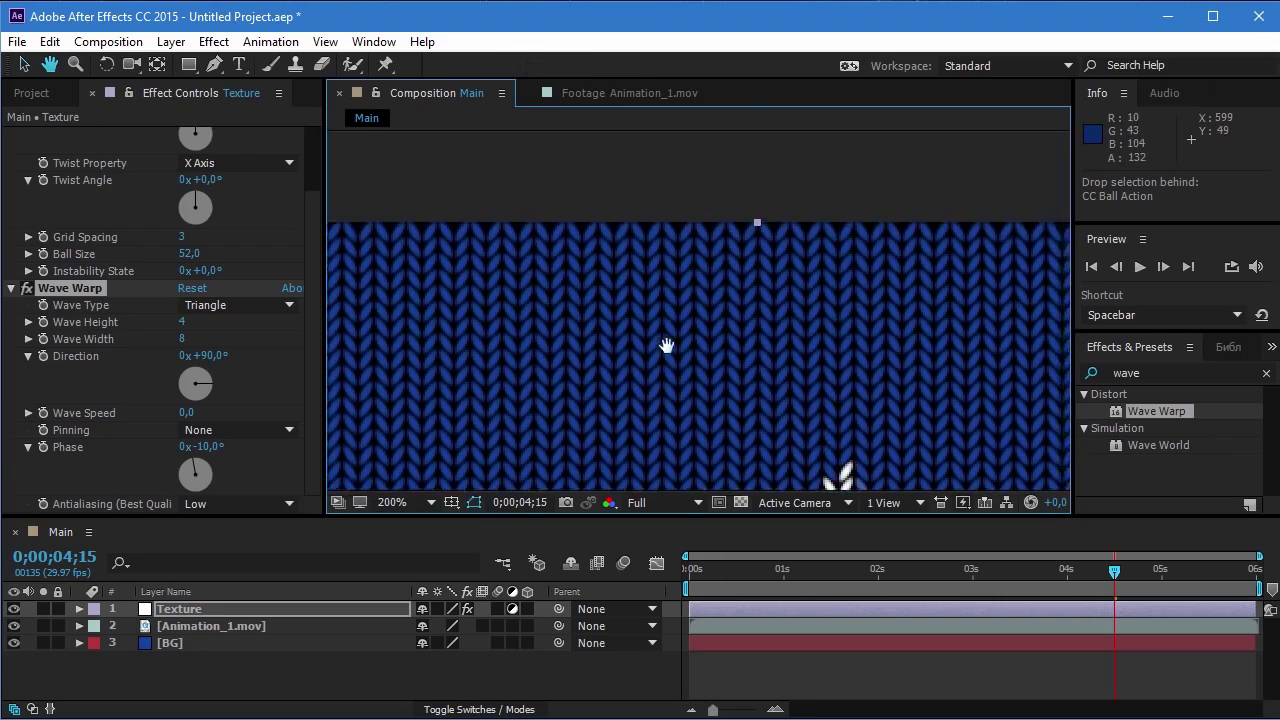
pyautogui.scroll(1, 650, 310)
pyautogui.scroll(1, 629, 278)
pyautogui.scroll(1, 632, 276)
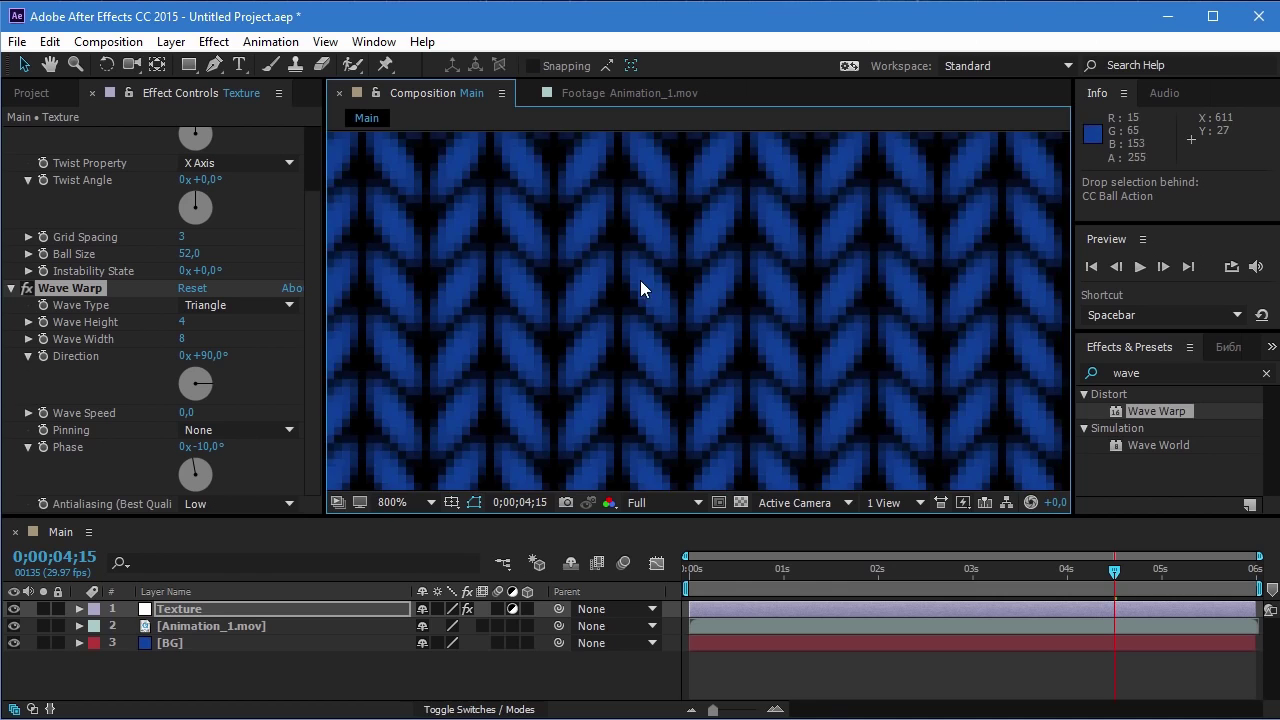
pyautogui.scroll(-1, 645, 285)
pyautogui.scroll(2, 700, 290)
pyautogui.scroll(2, 769, 294)
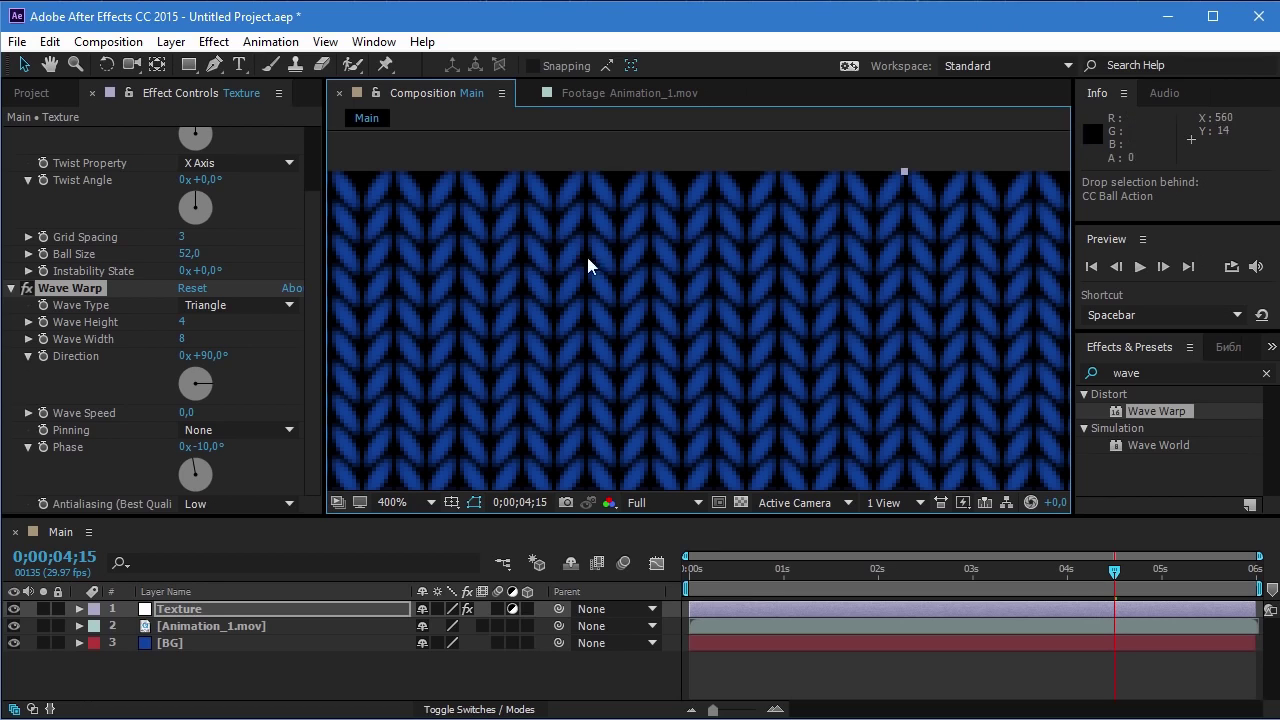
# - Set the CC Ball Action Ball Size to 60 and zoom to check the stitches
pyautogui.click(191, 258)
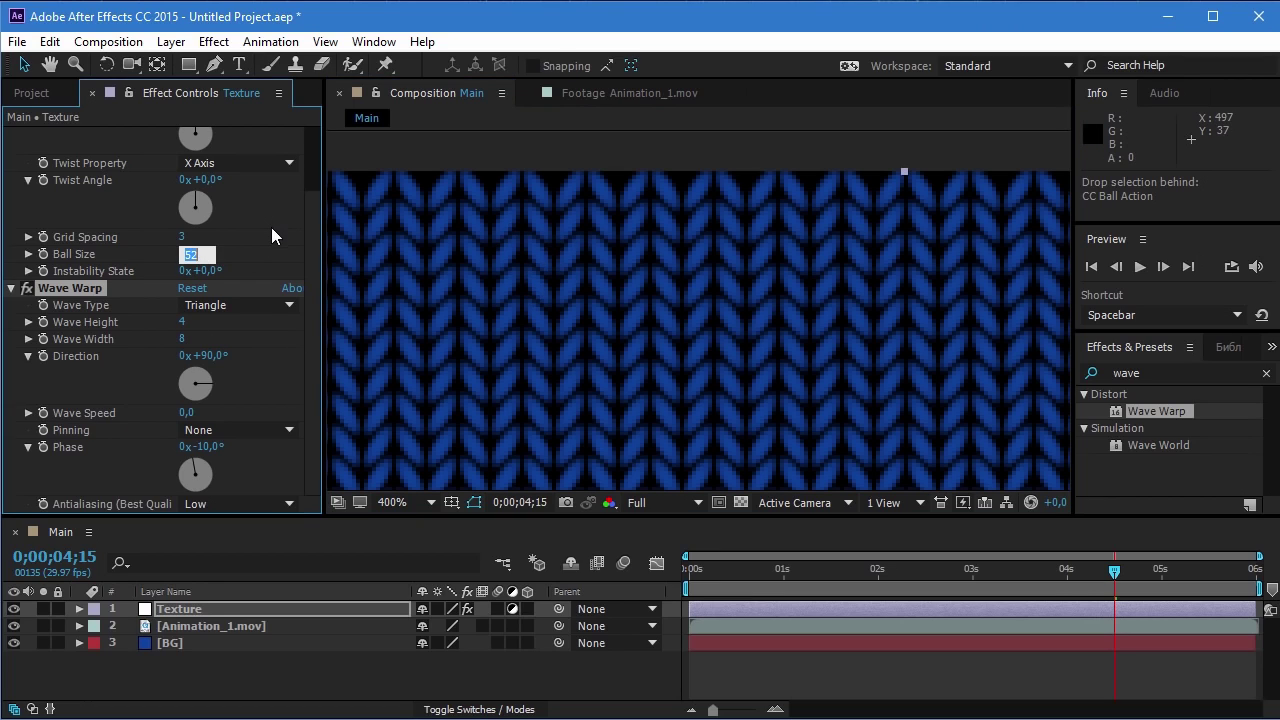
pyautogui.write('60')
pyautogui.press('Return')
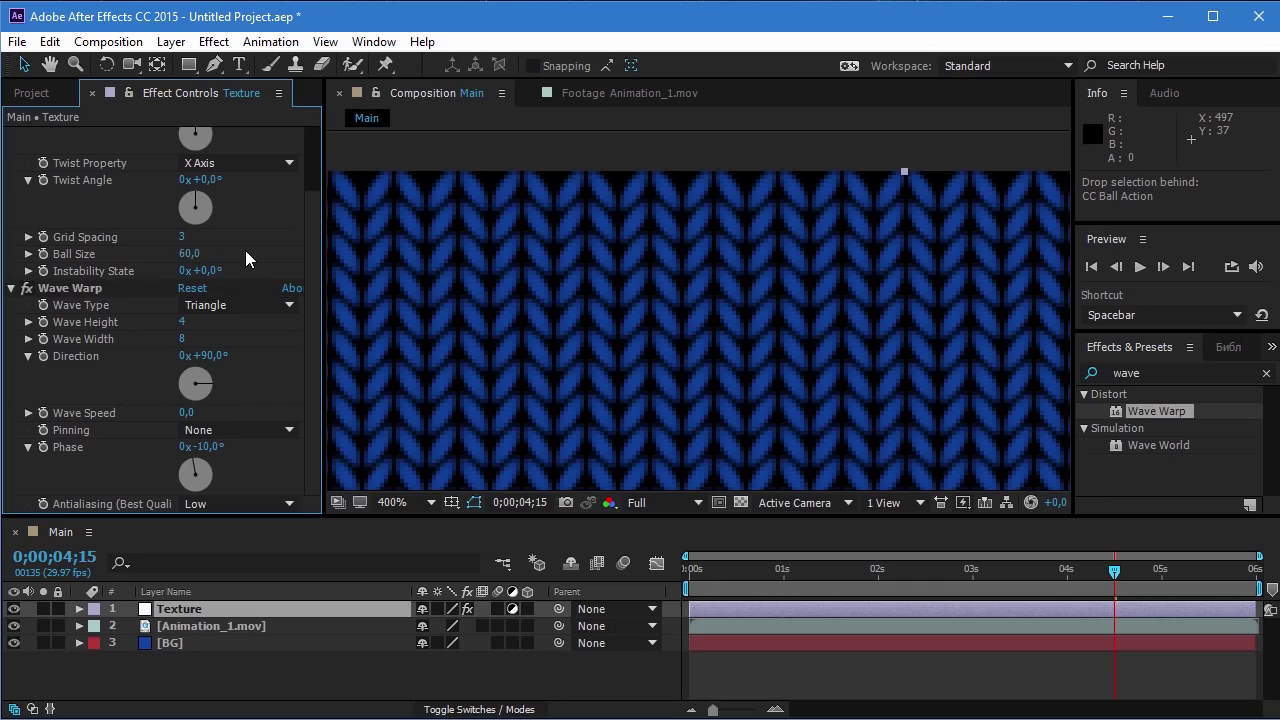
pyautogui.scroll(-2, 778, 430)
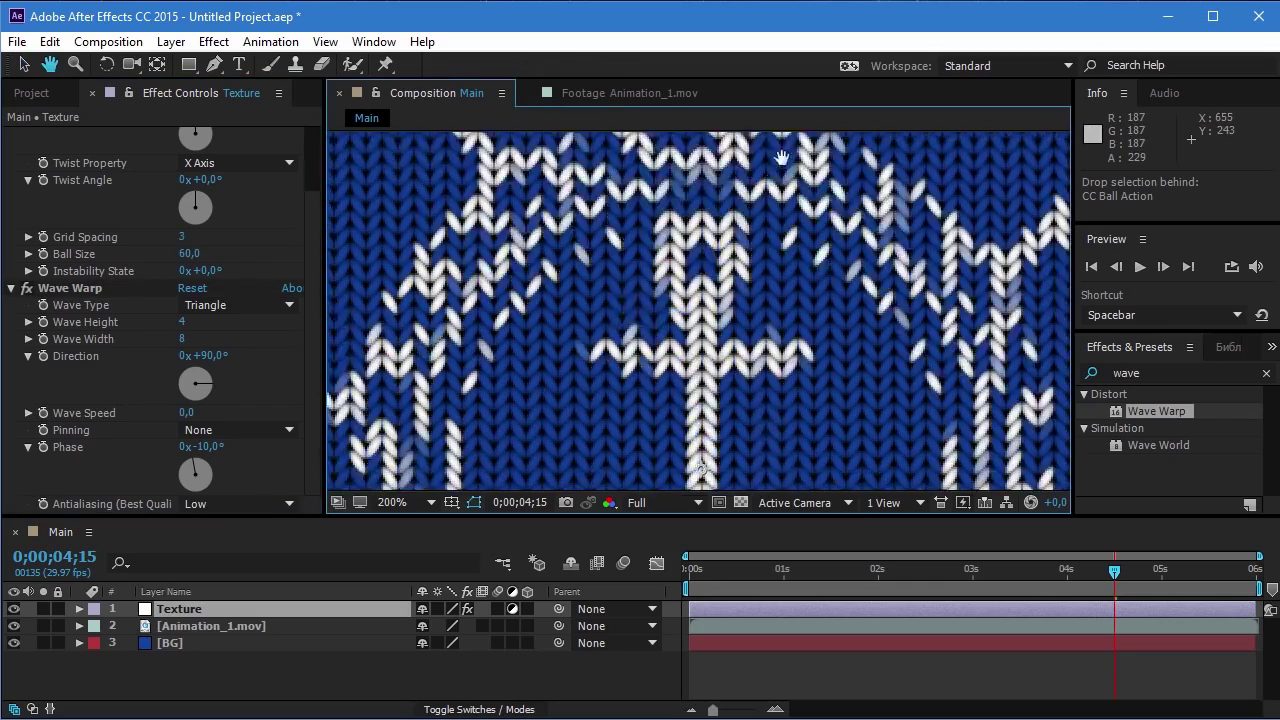
pyautogui.scroll(-2, 764, 373)
pyautogui.scroll(1, 790, 330)
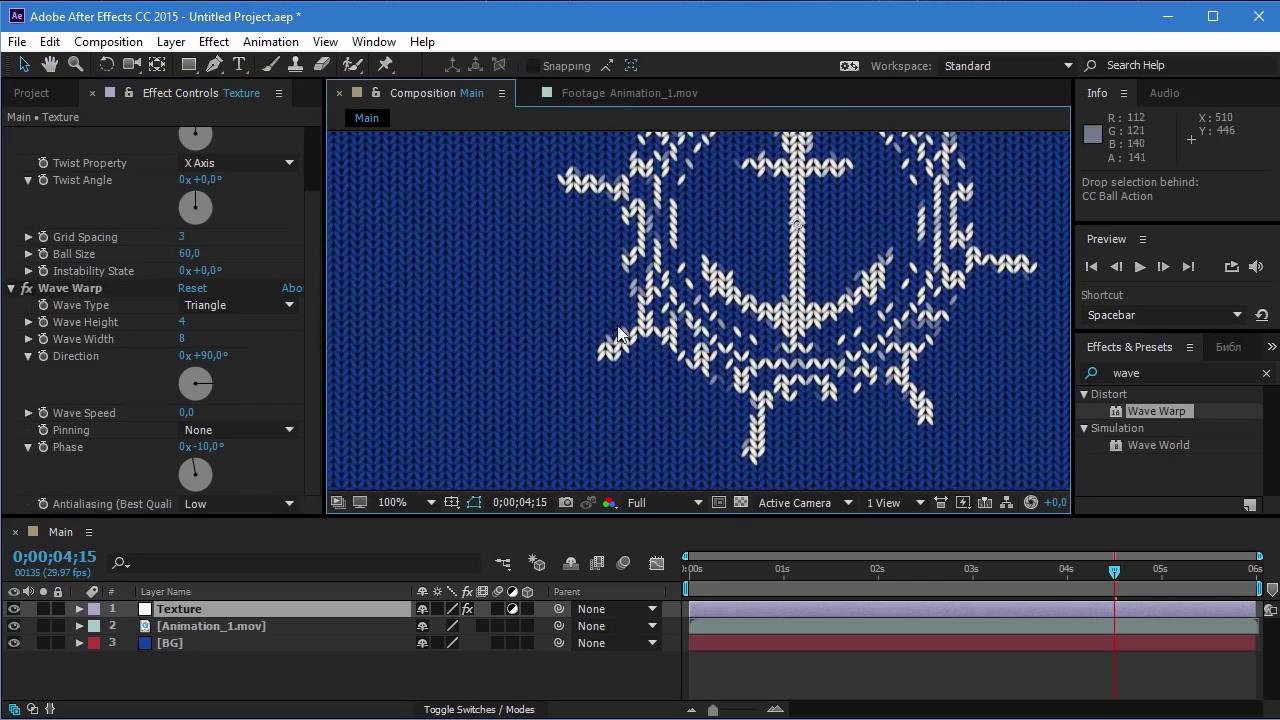
pyautogui.scroll(1, 829, 295)
# - Inspect the anchor shaft up close and select the Grid Spacing value for editing
pyautogui.moveTo(829, 295); pyautogui.dragTo(620, 267)
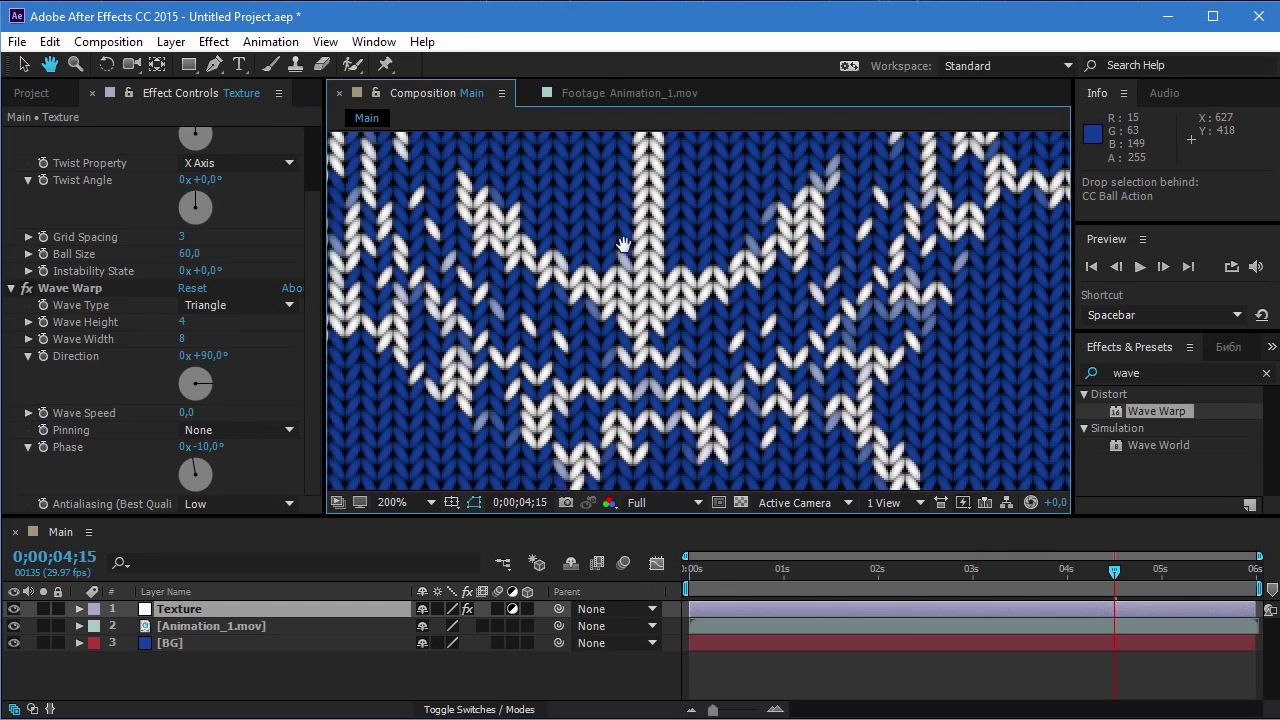
pyautogui.scroll(-3, 620, 261)
pyautogui.scroll(1, 706, 188)
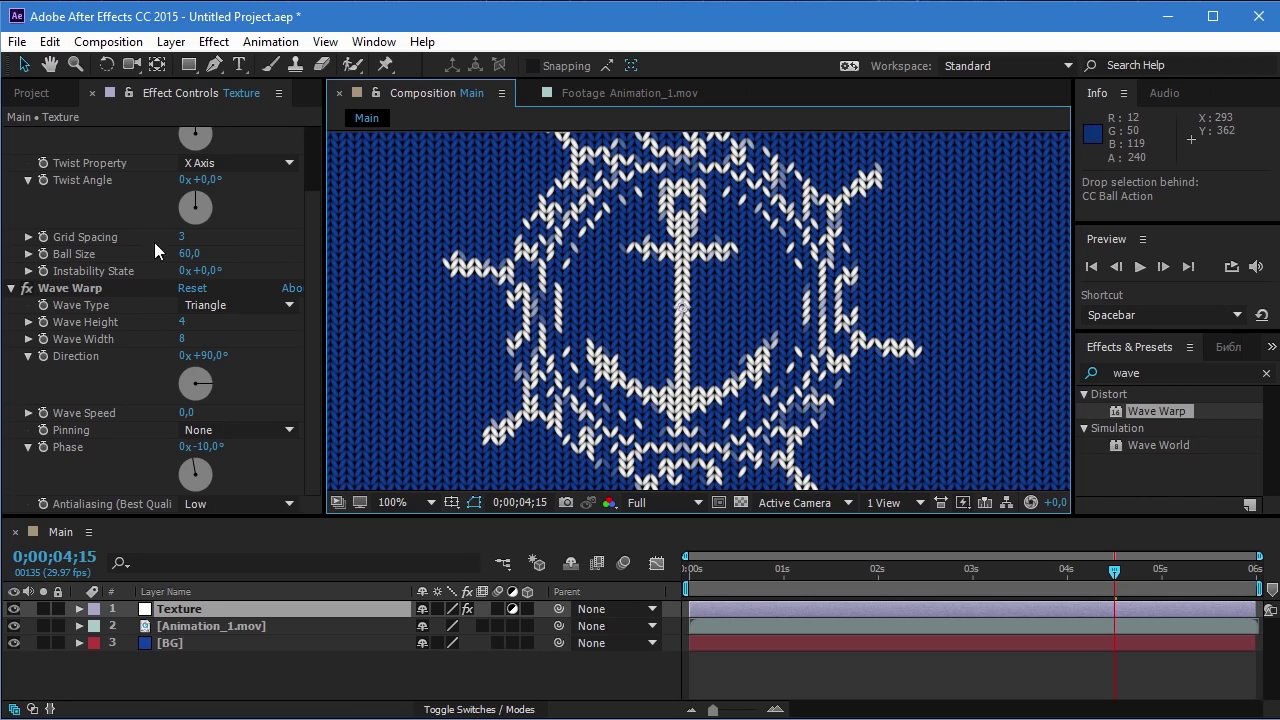
pyautogui.click(182, 237)
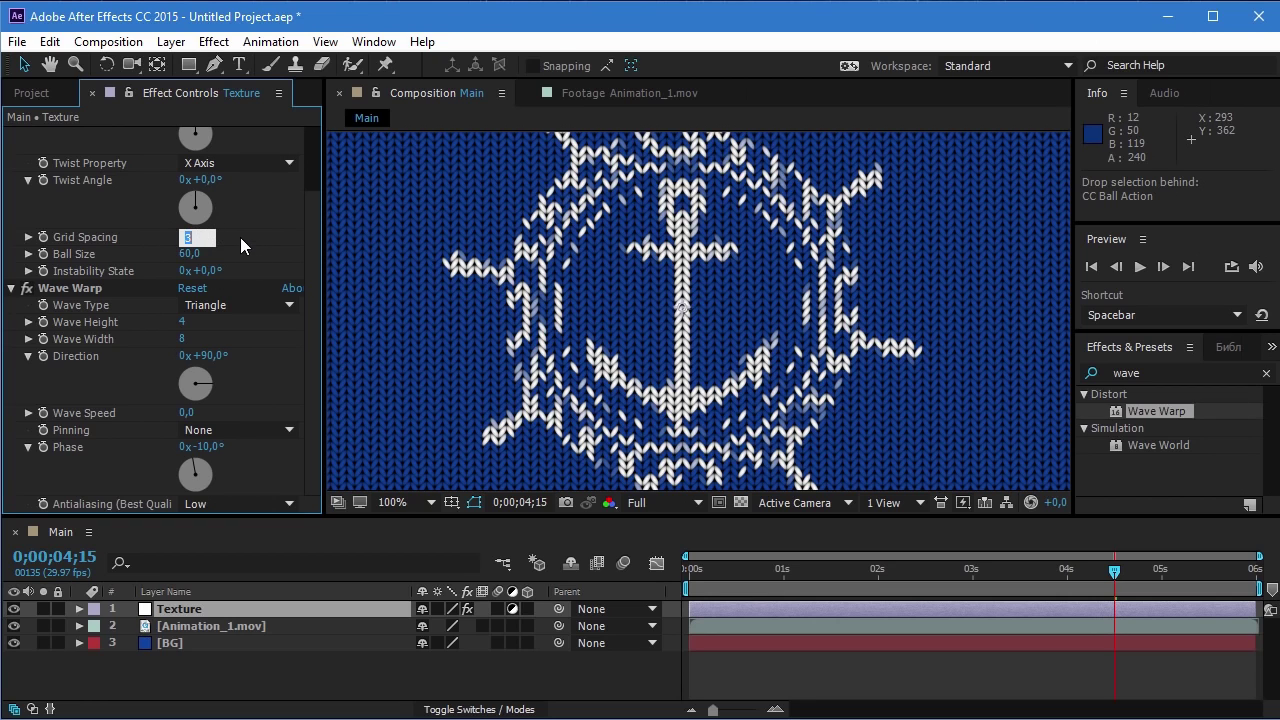
# - Enter Grid Spacing 2, pan across the knit design, and select the Wave Width value
pyautogui.write('2')
pyautogui.press('Return')
pyautogui.moveTo(610, 336); pyautogui.dragTo(663, 290)
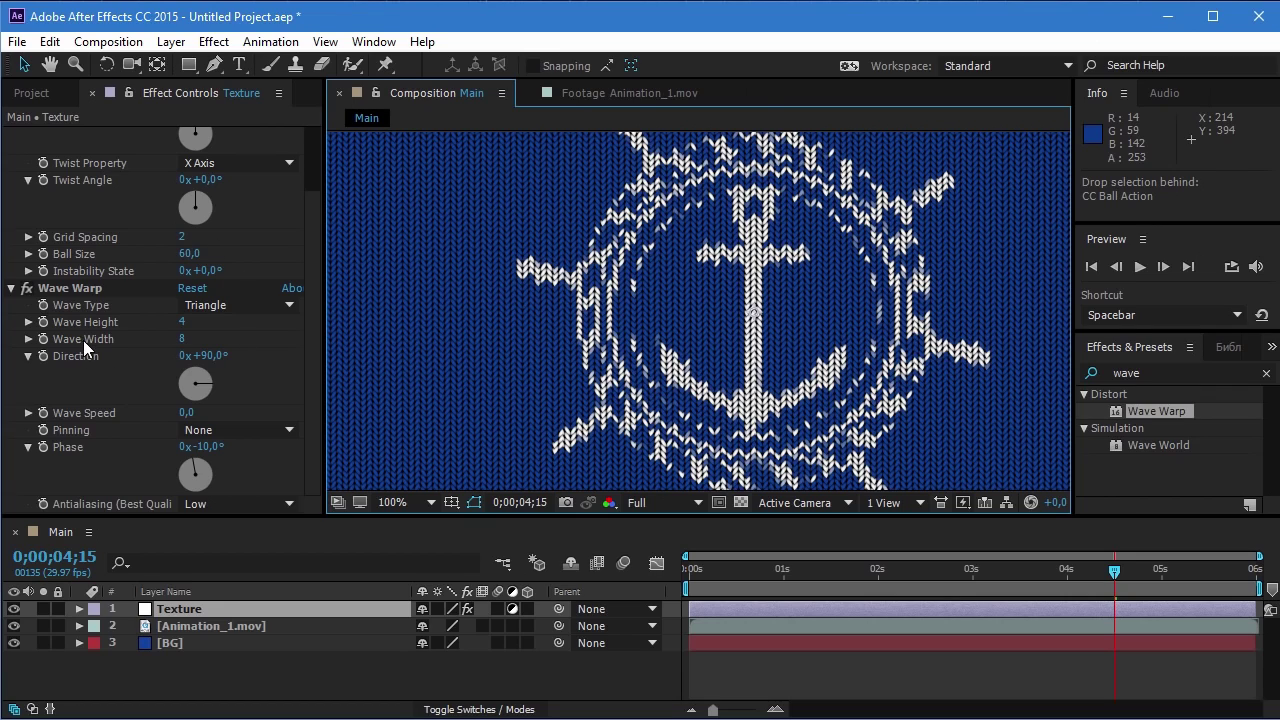
pyautogui.click(183, 340)
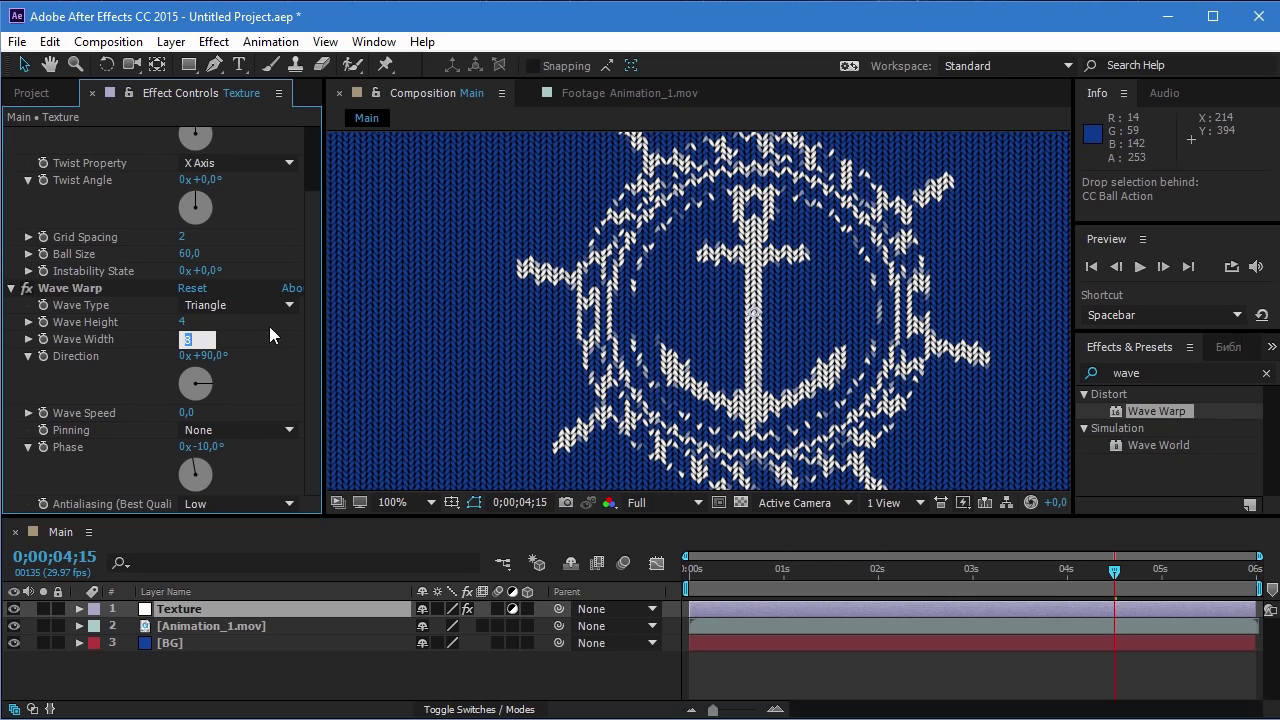
# - Try Wave Width 6 and Wave Height 3, zooming in and out to compare
pyautogui.write('6')
pyautogui.press('Return')
pyautogui.write('3')
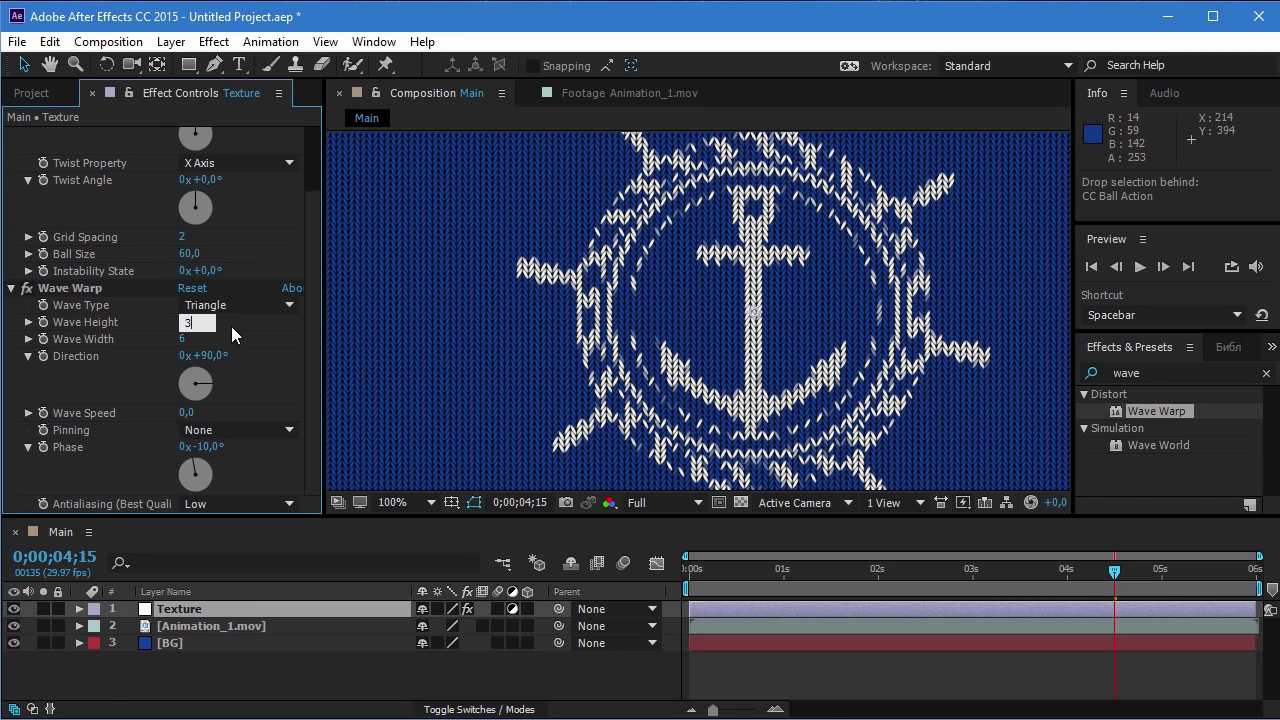
pyautogui.press('Return')
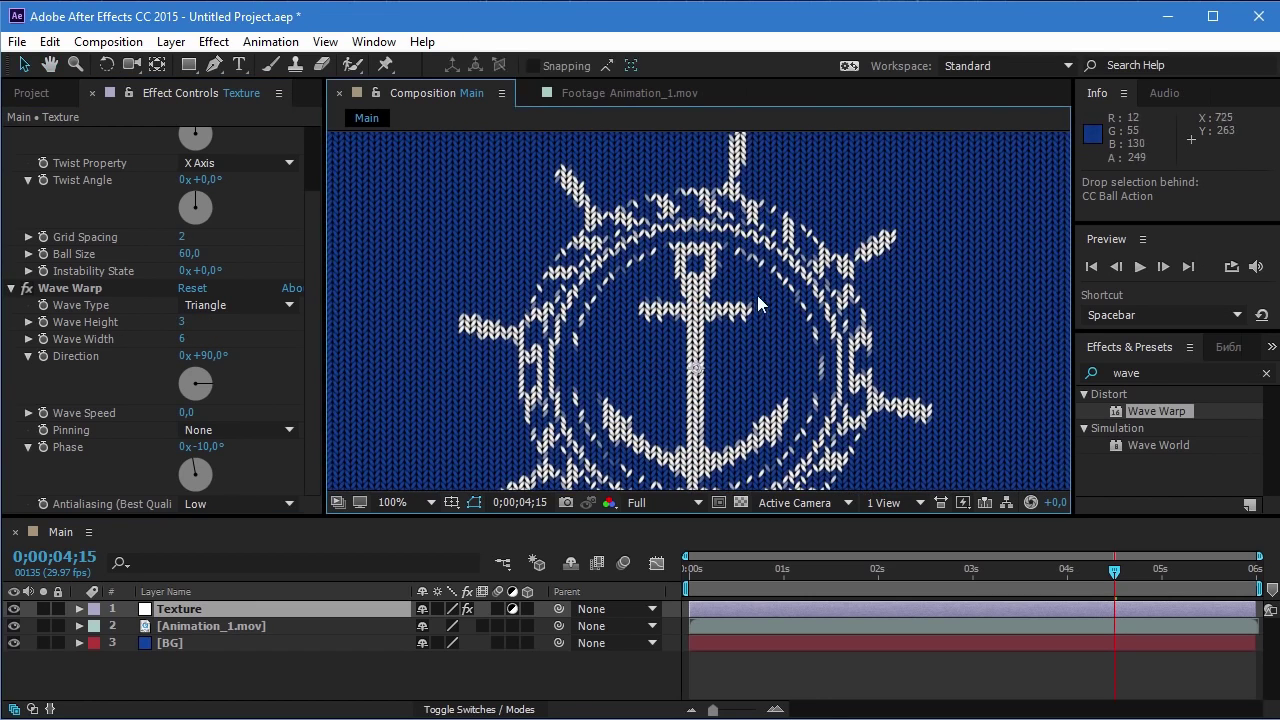
pyautogui.scroll(1, 718, 376)
pyautogui.scroll(-1, 643, 326)
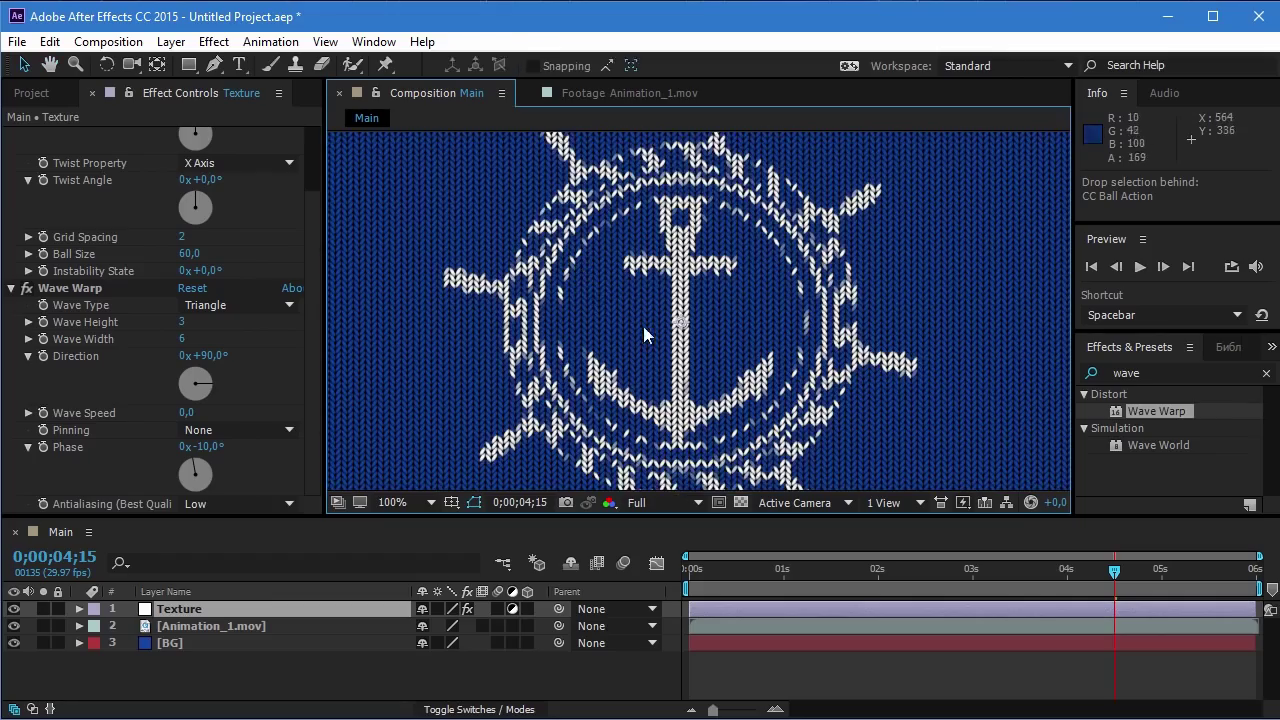
pyautogui.scroll(1, 643, 326)
pyautogui.scroll(-1, 643, 326)
pyautogui.scroll(-2, 643, 326)
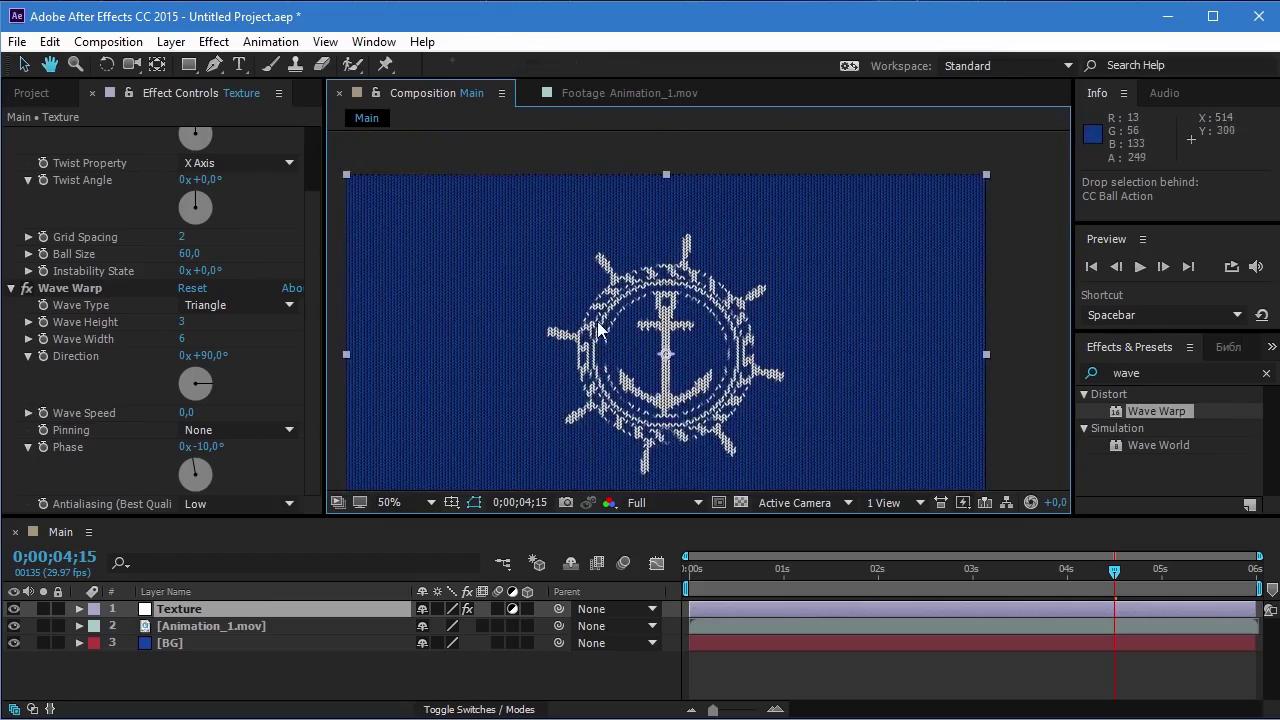
pyautogui.scroll(1, 598, 330)
pyautogui.scroll(1, 590, 330)
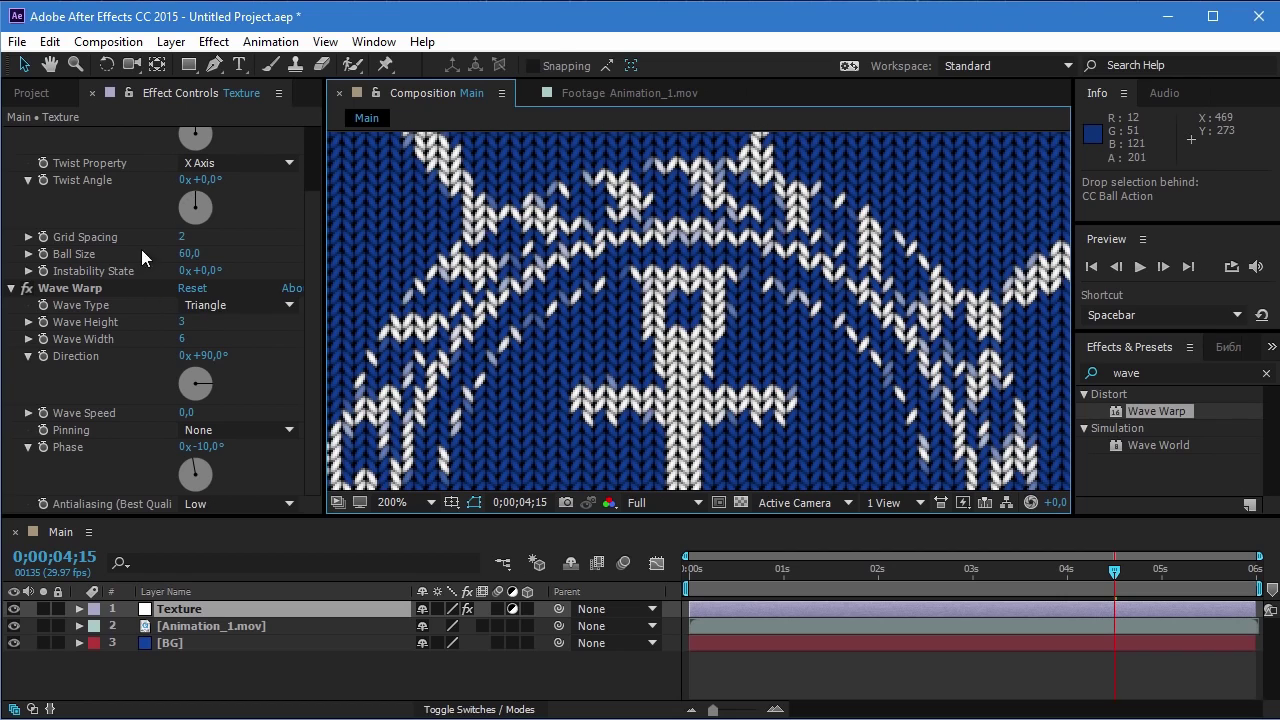
# - Restore Grid Spacing 3, Wave Height 4 and Wave Width 8
pyautogui.click(181, 238)
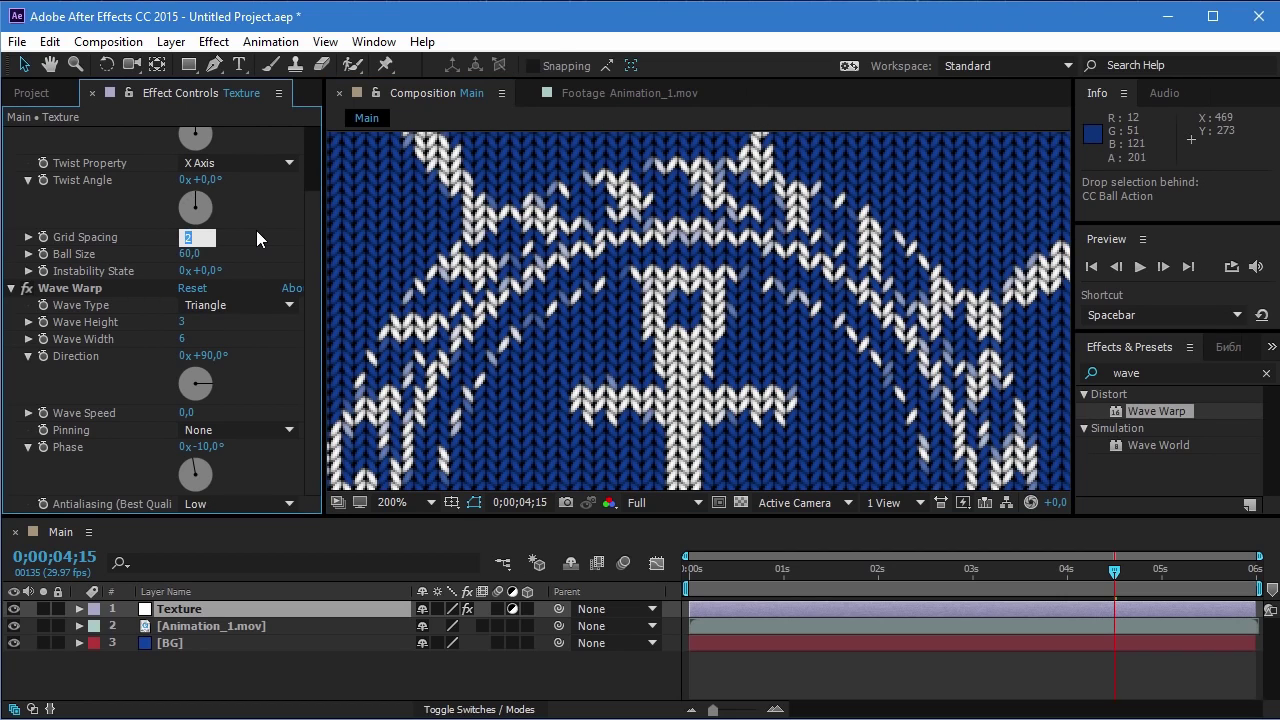
pyautogui.write('3')
pyautogui.press('Return')
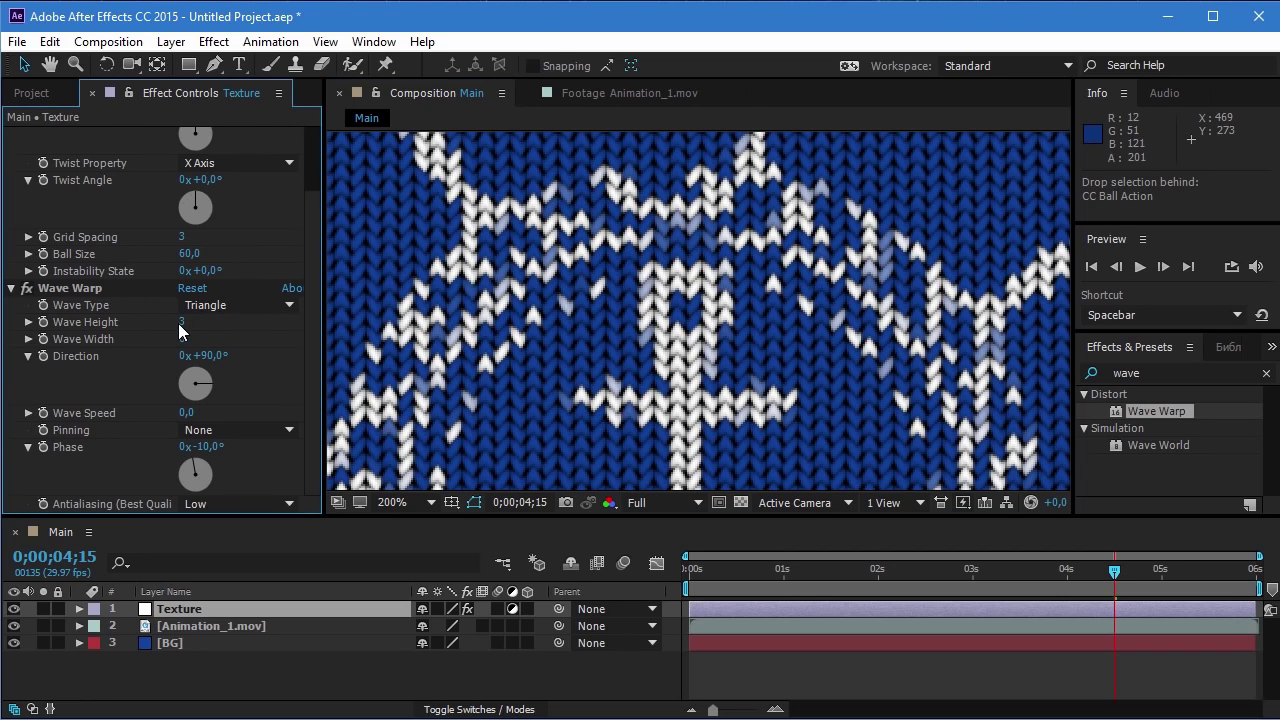
pyautogui.click(181, 322)
pyautogui.write('4')
pyautogui.press('Return')
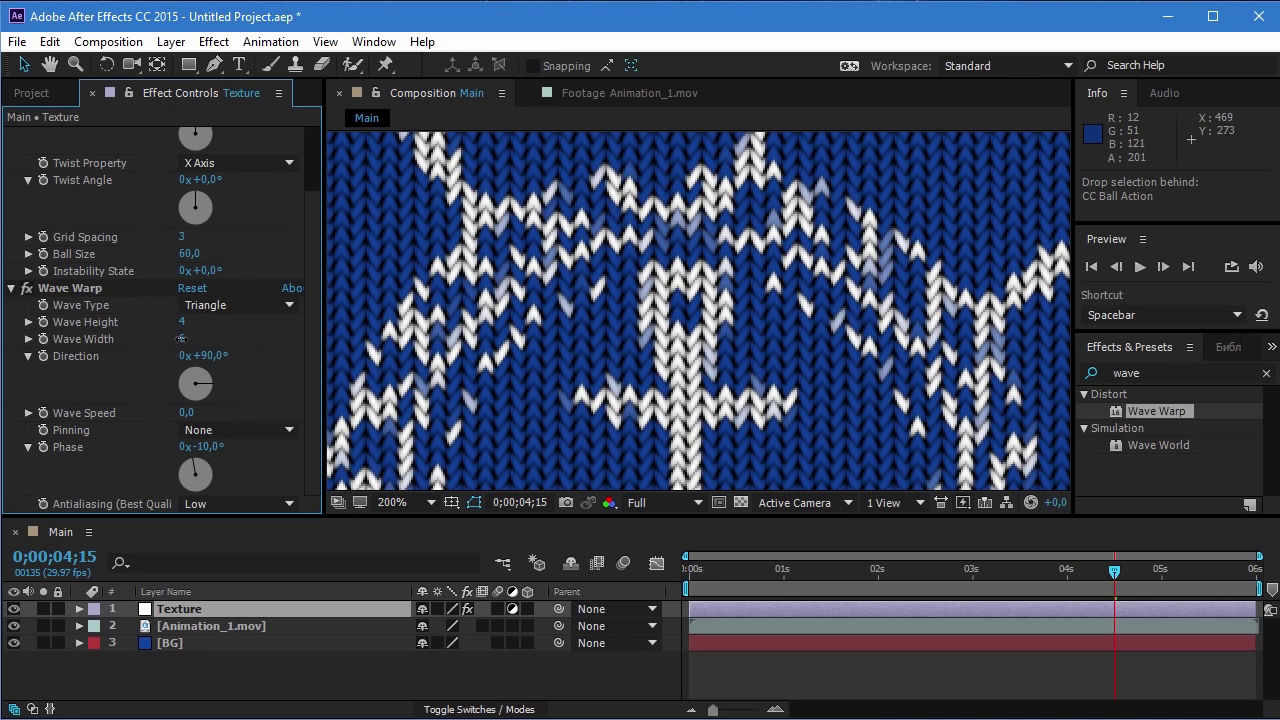
pyautogui.click(185, 339)
pyautogui.press('Return')
# - Zoom and nudge the view to check the knit, then select the old effects search term
pyautogui.scroll(-3, 640, 283)
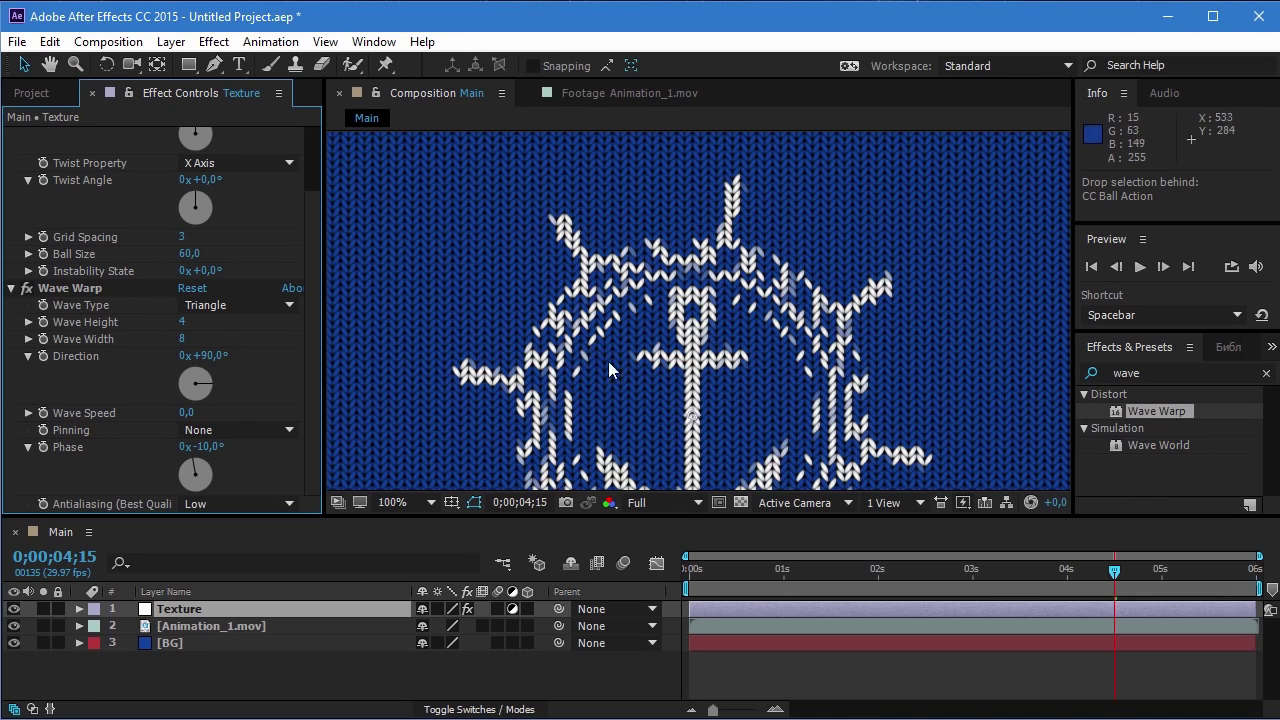
pyautogui.scroll(2, 640, 283)
pyautogui.scroll(-3, 629, 286)
pyautogui.scroll(3, 645, 310)
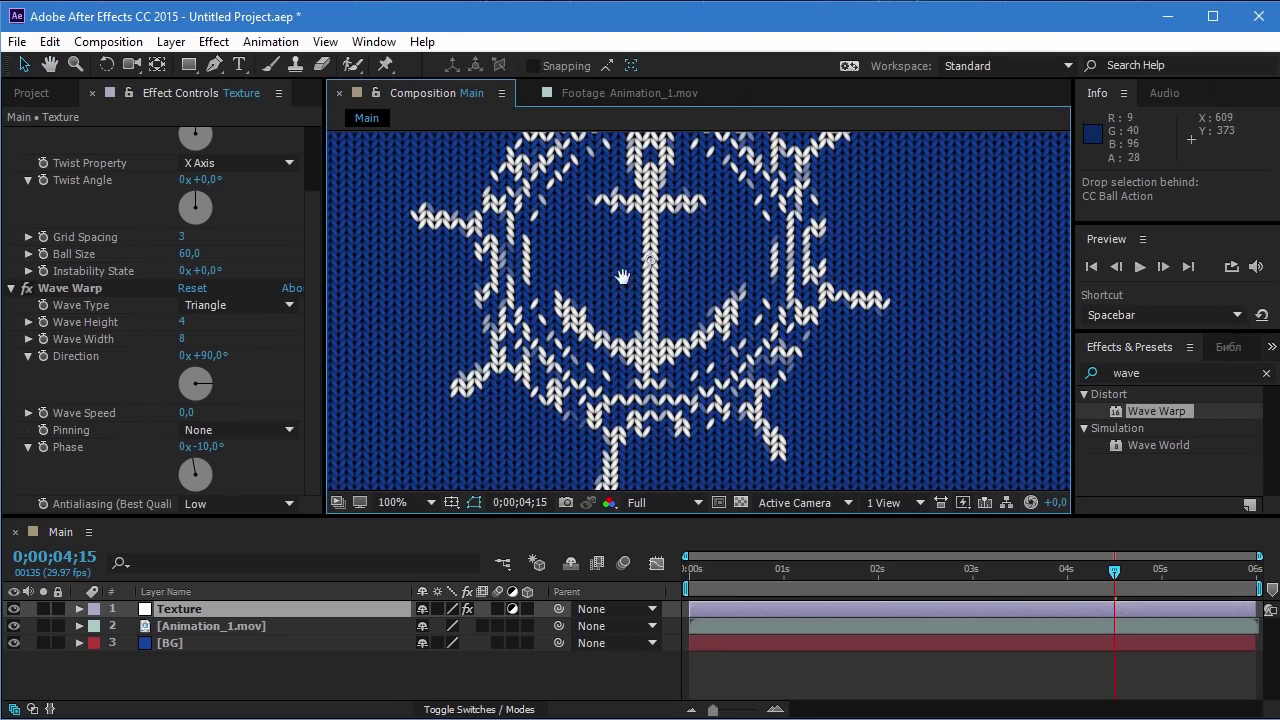
pyautogui.scroll(-2, 651, 331)
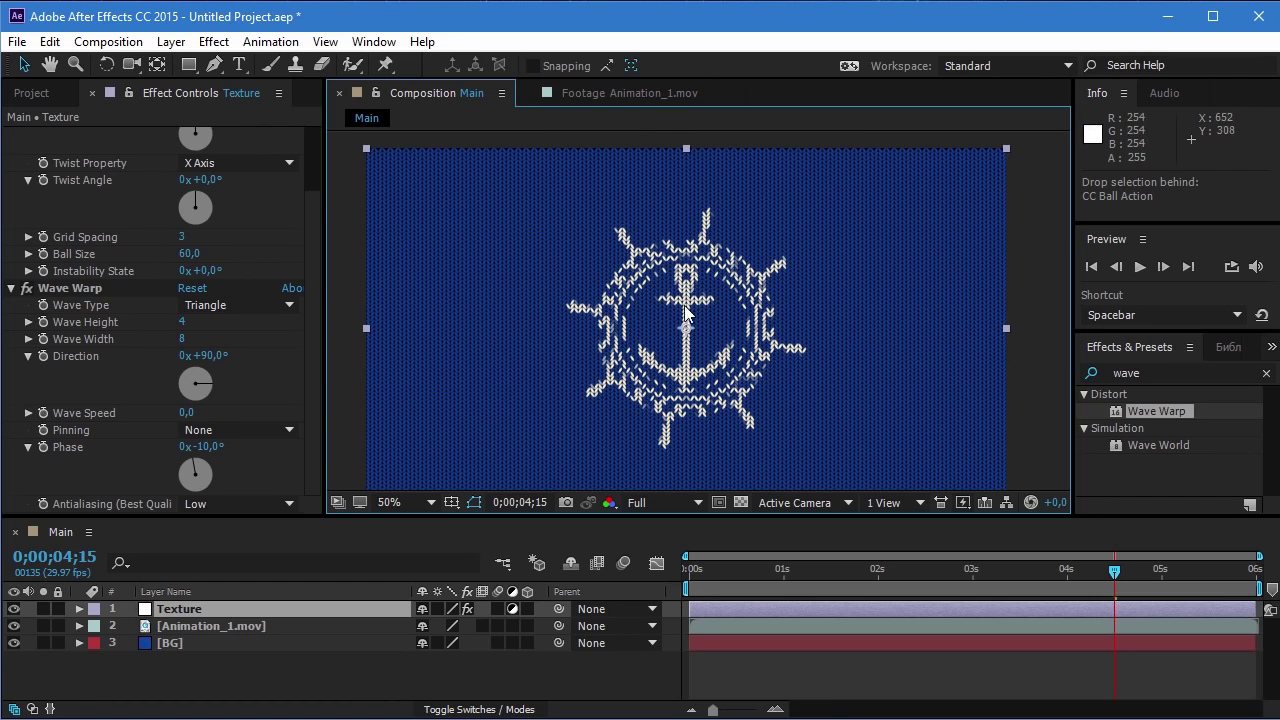
pyautogui.moveTo(631, 301); pyautogui.dragTo(620, 293)
pyautogui.scroll(4, 620, 288)
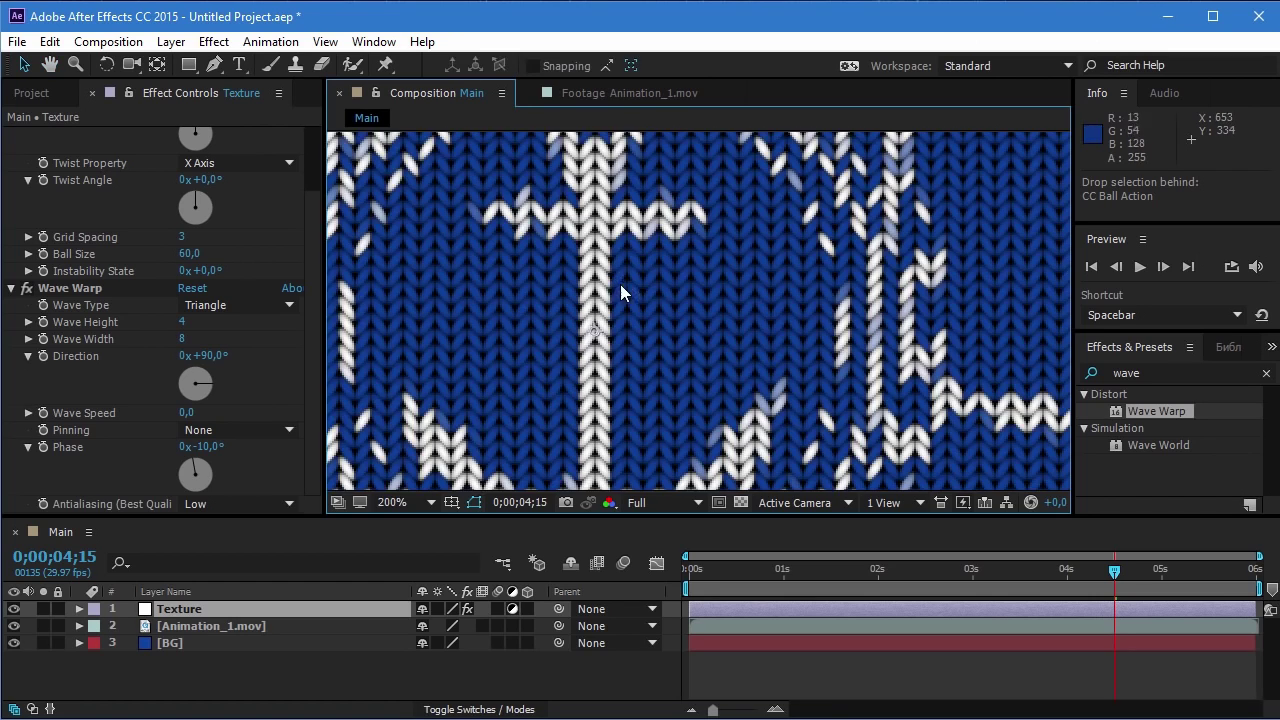
pyautogui.scroll(-2, 595, 280)
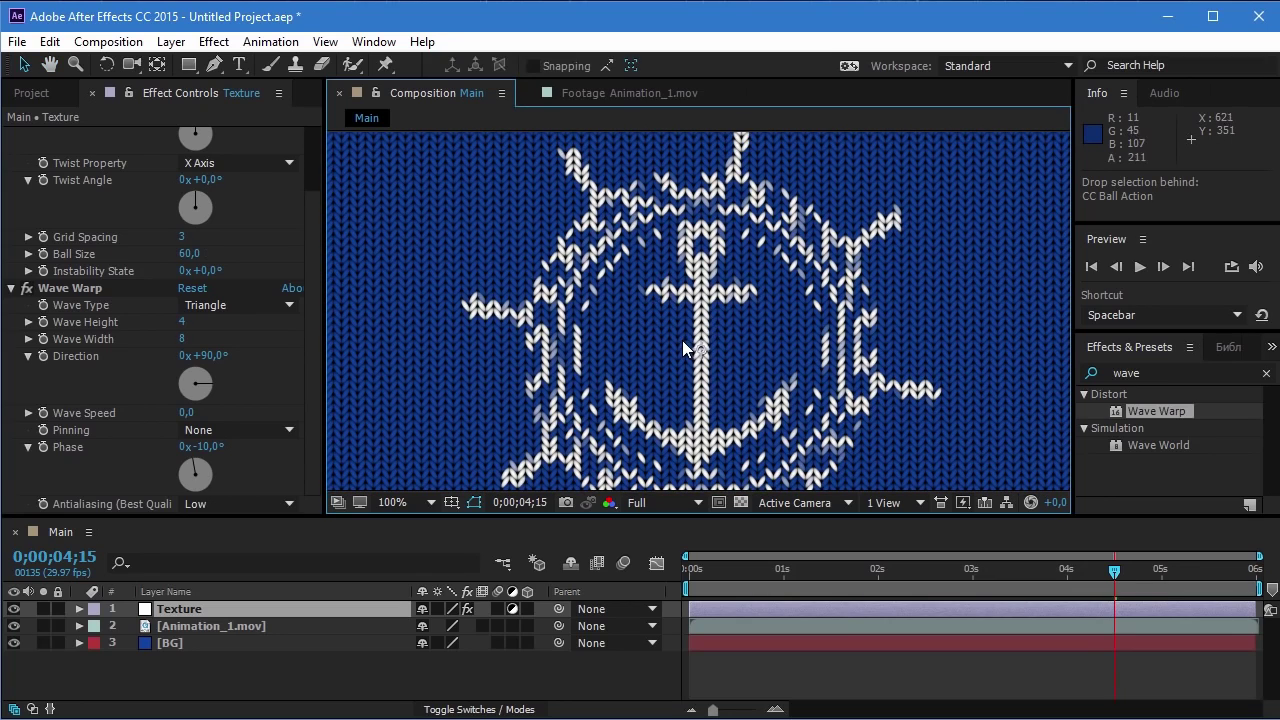
pyautogui.click(1149, 373)
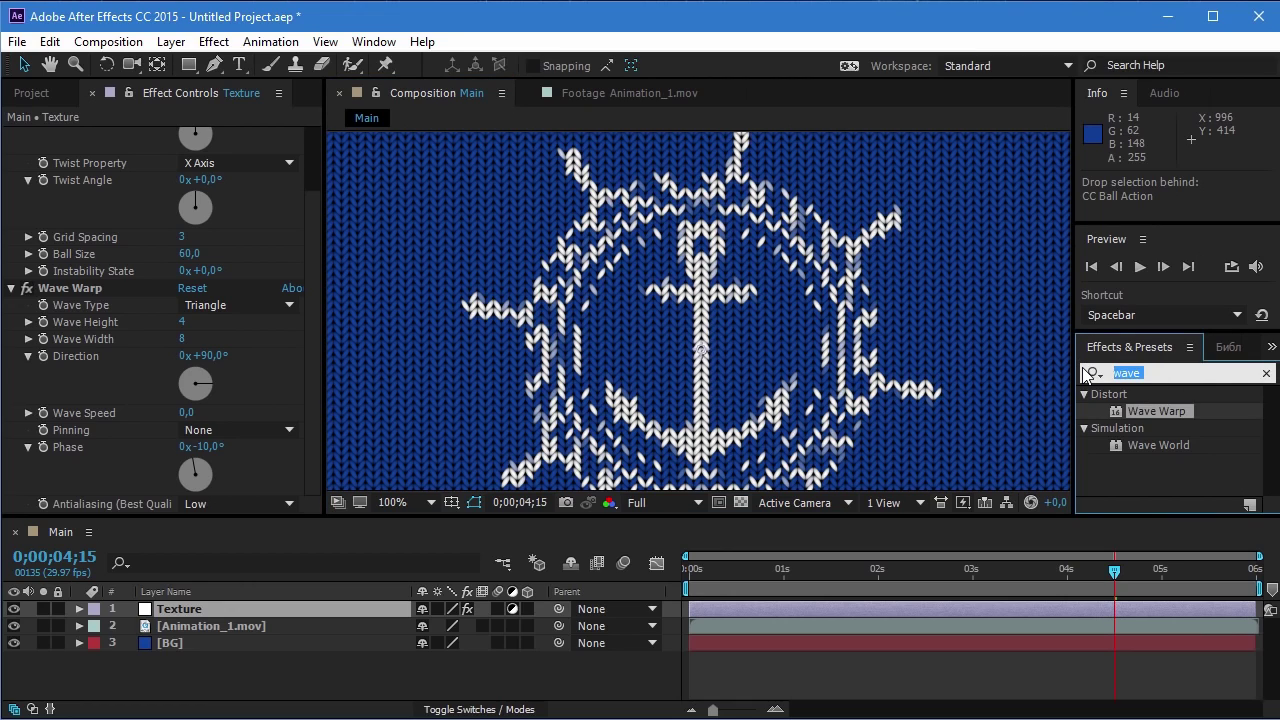
# - Search 'turb' and apply Turbulent Displace to the Texture layer below Wave Warp
pyautogui.press('BackSpace')
pyautogui.click(1087, 373)
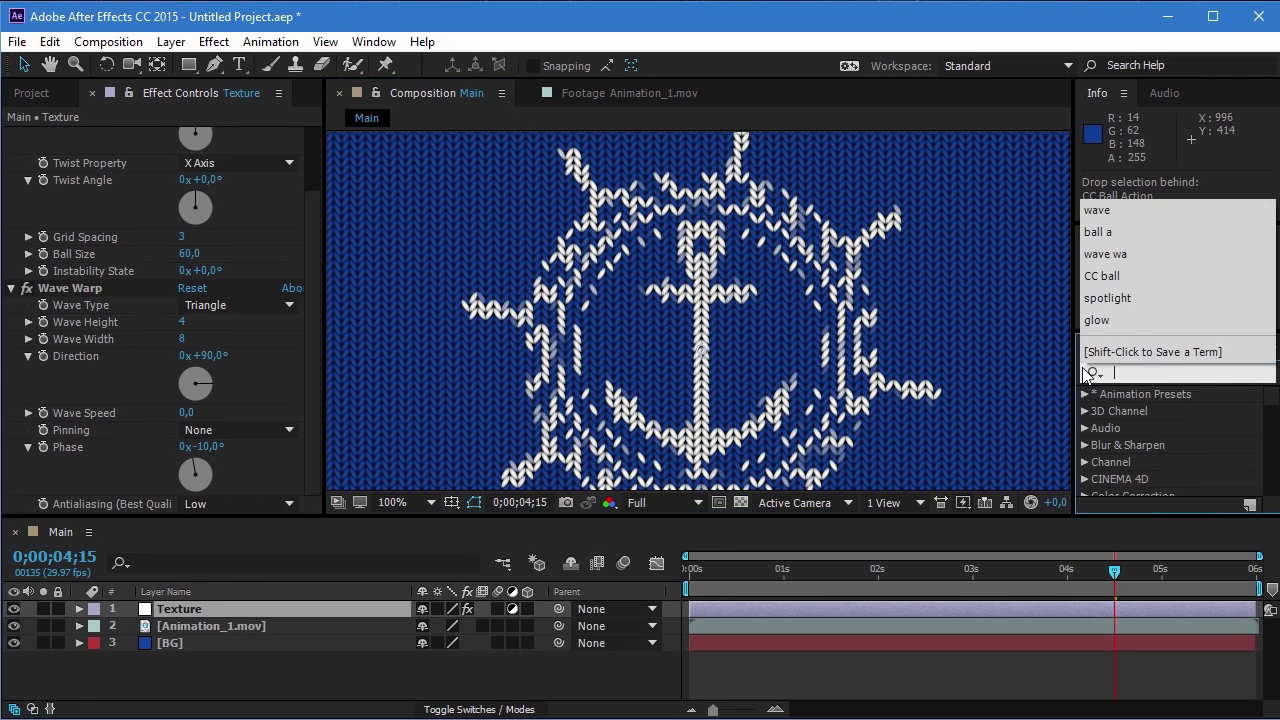
pyautogui.write('t')
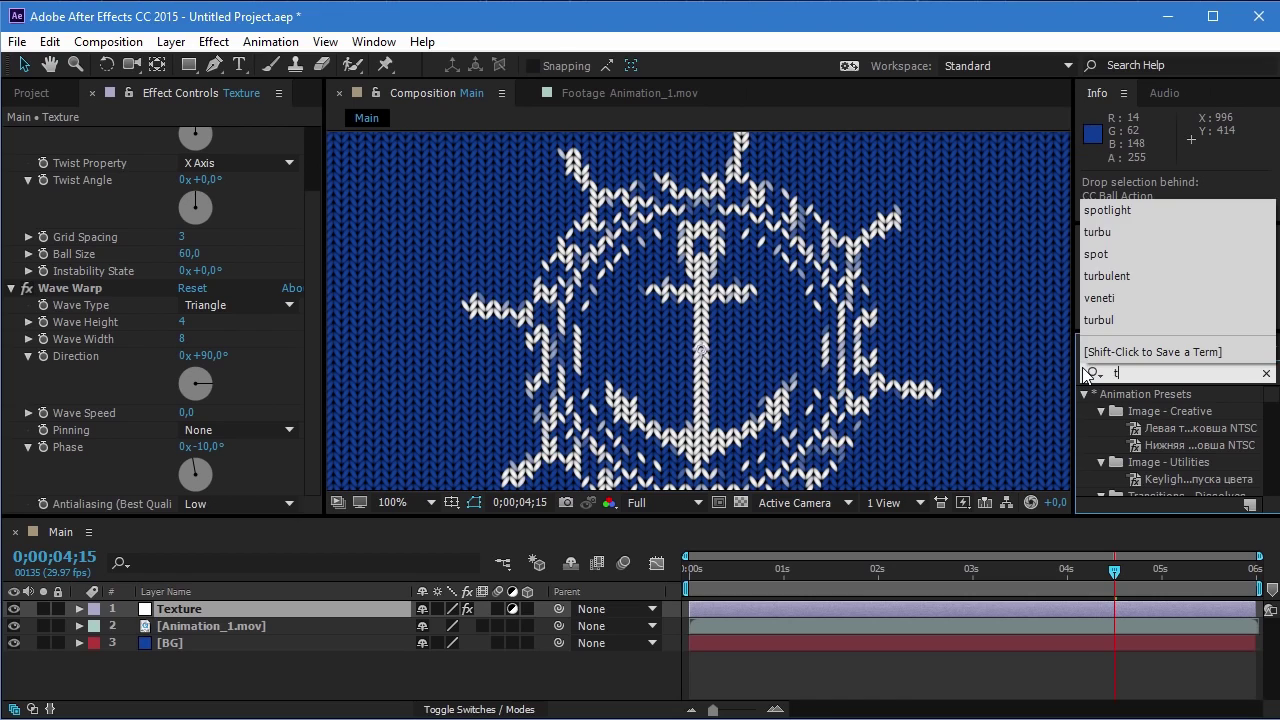
pyautogui.write('urbu')
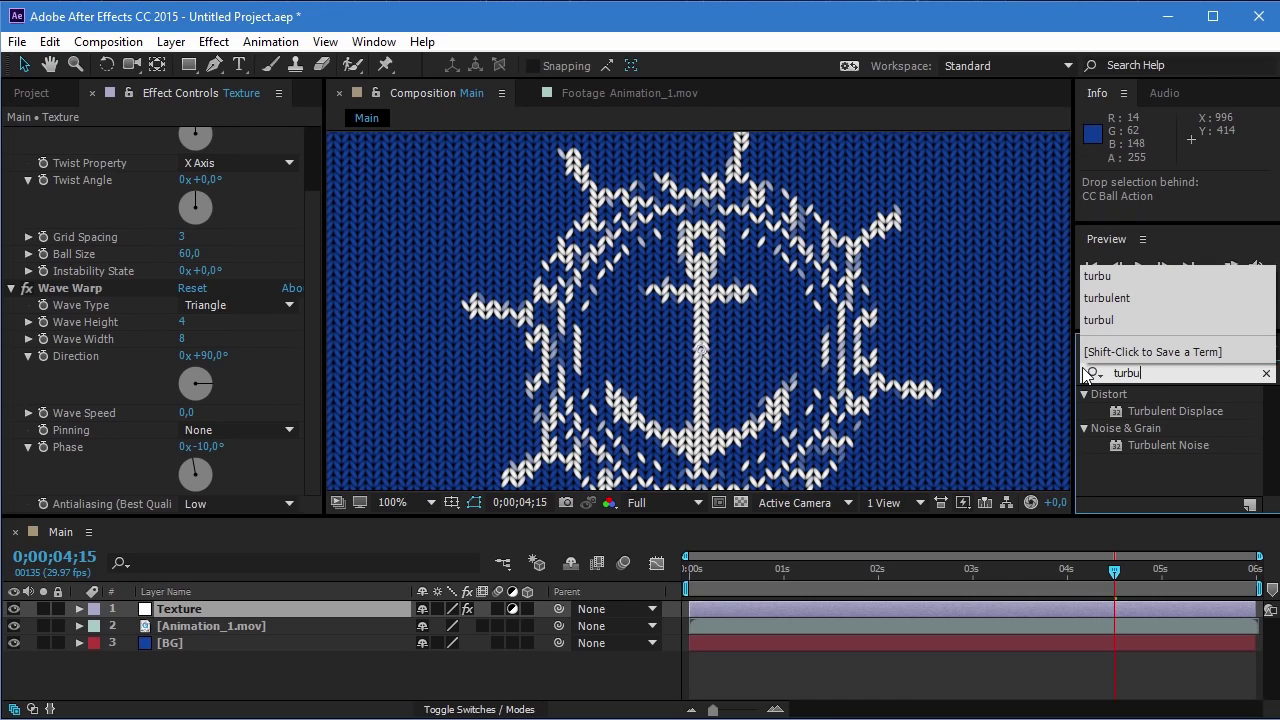
pyautogui.click(1167, 409)
pyautogui.moveTo(1192, 412); pyautogui.dragTo(143, 496)
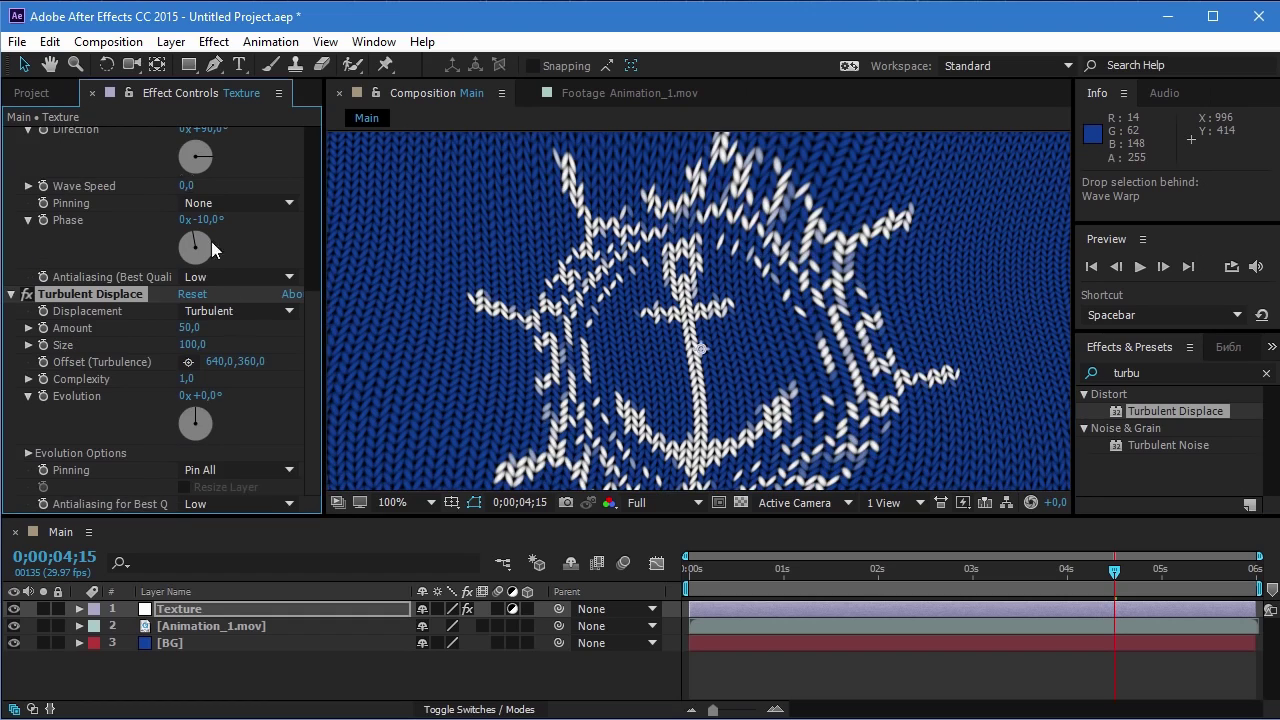
# - Keep Wave Warp antialiasing at Low and set Turbulent Displace Amount 35, Size 2
pyautogui.click(289, 277)
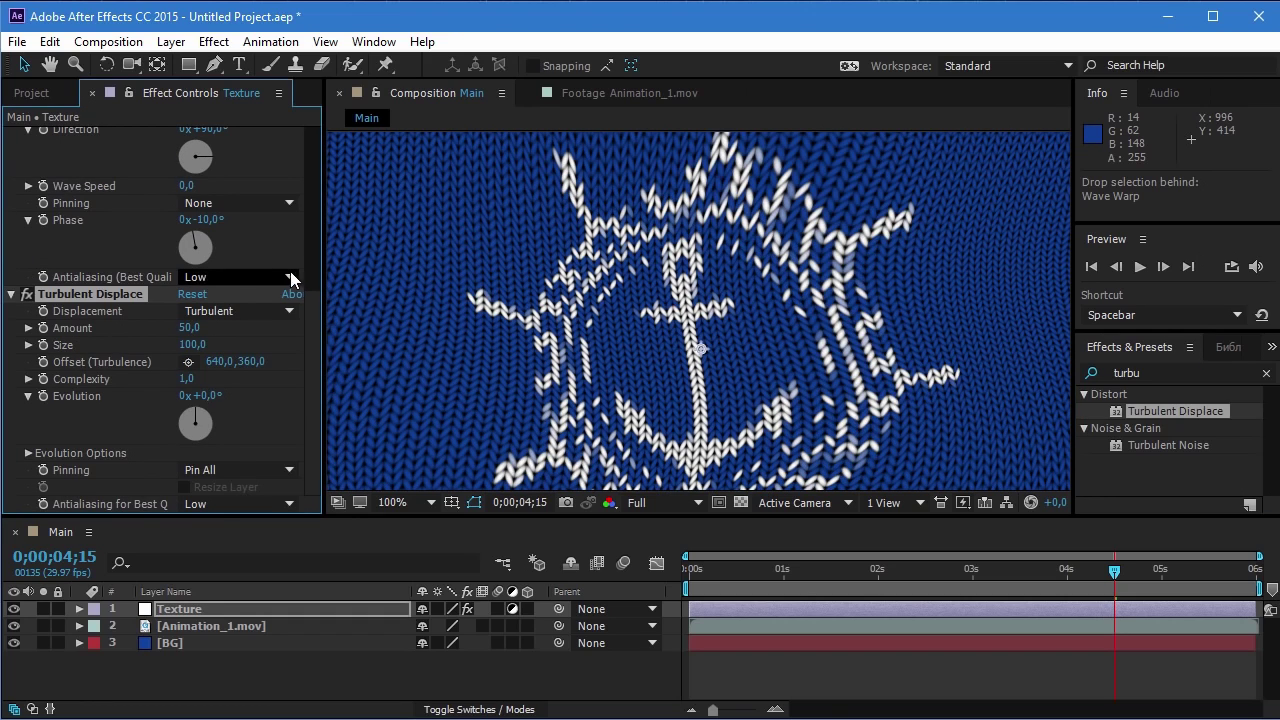
pyautogui.click(285, 280)
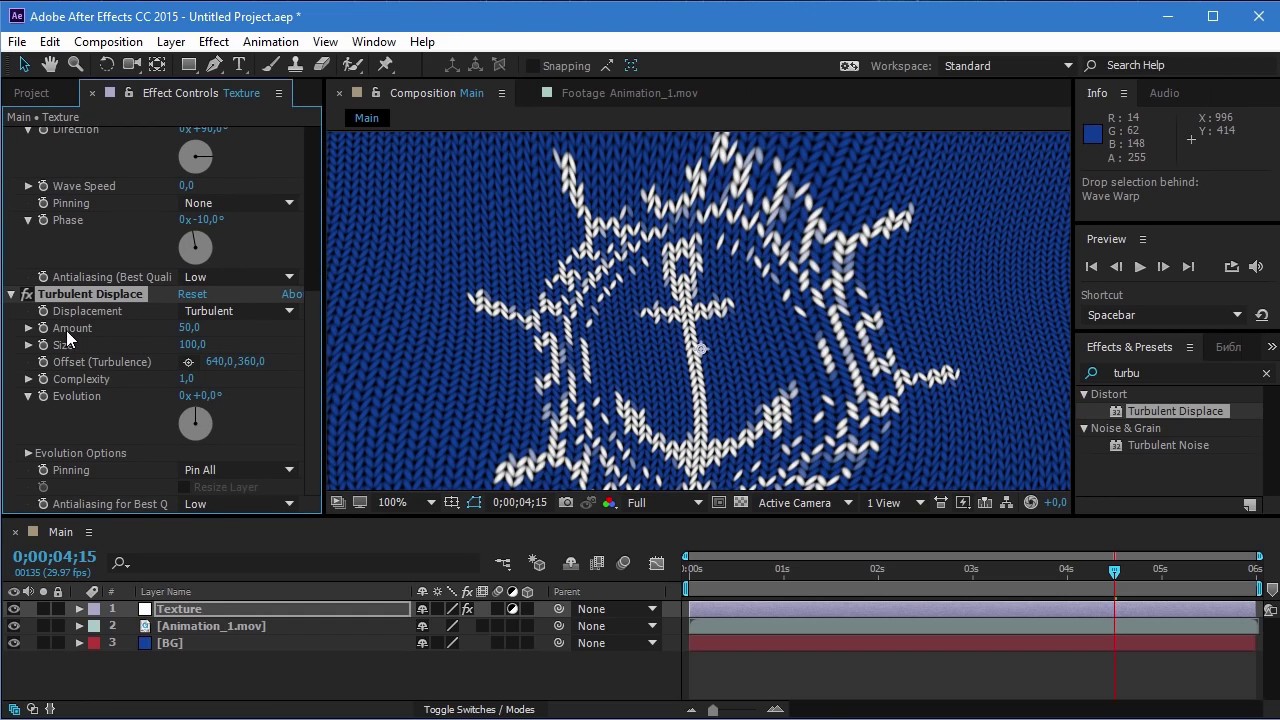
pyautogui.scroll(-2, 657, 420)
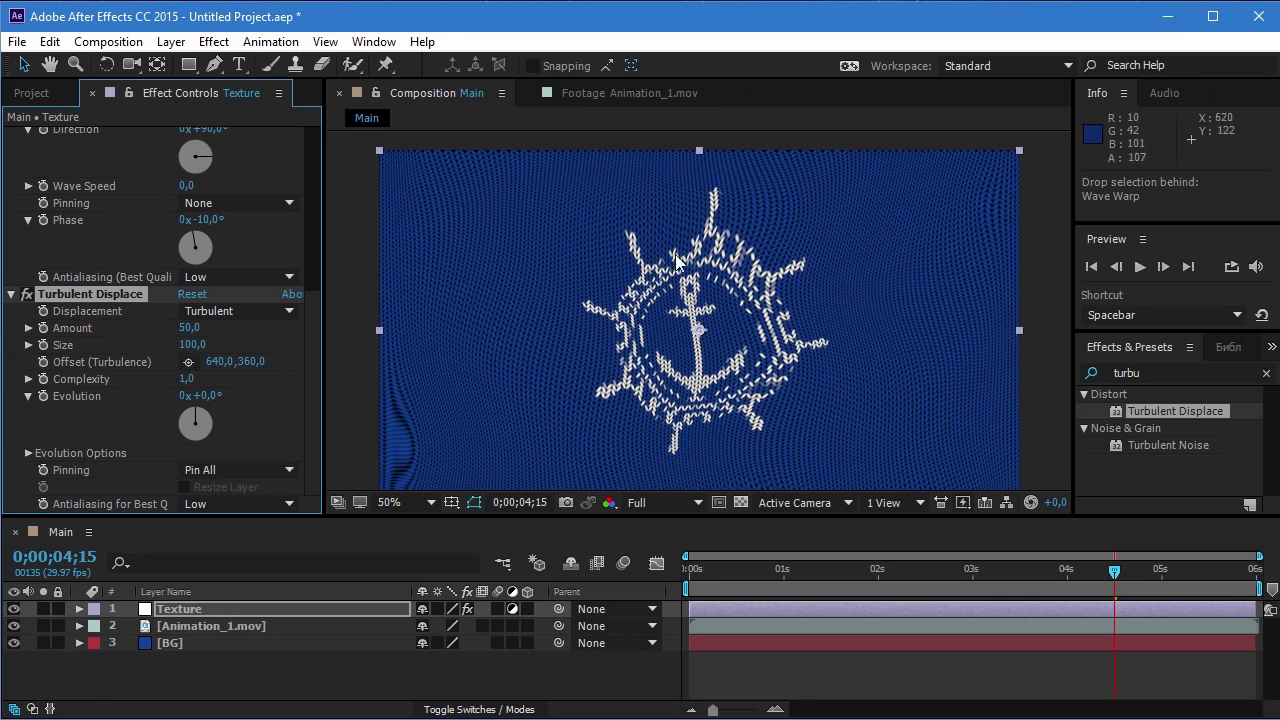
pyautogui.click(184, 331)
pyautogui.write('35')
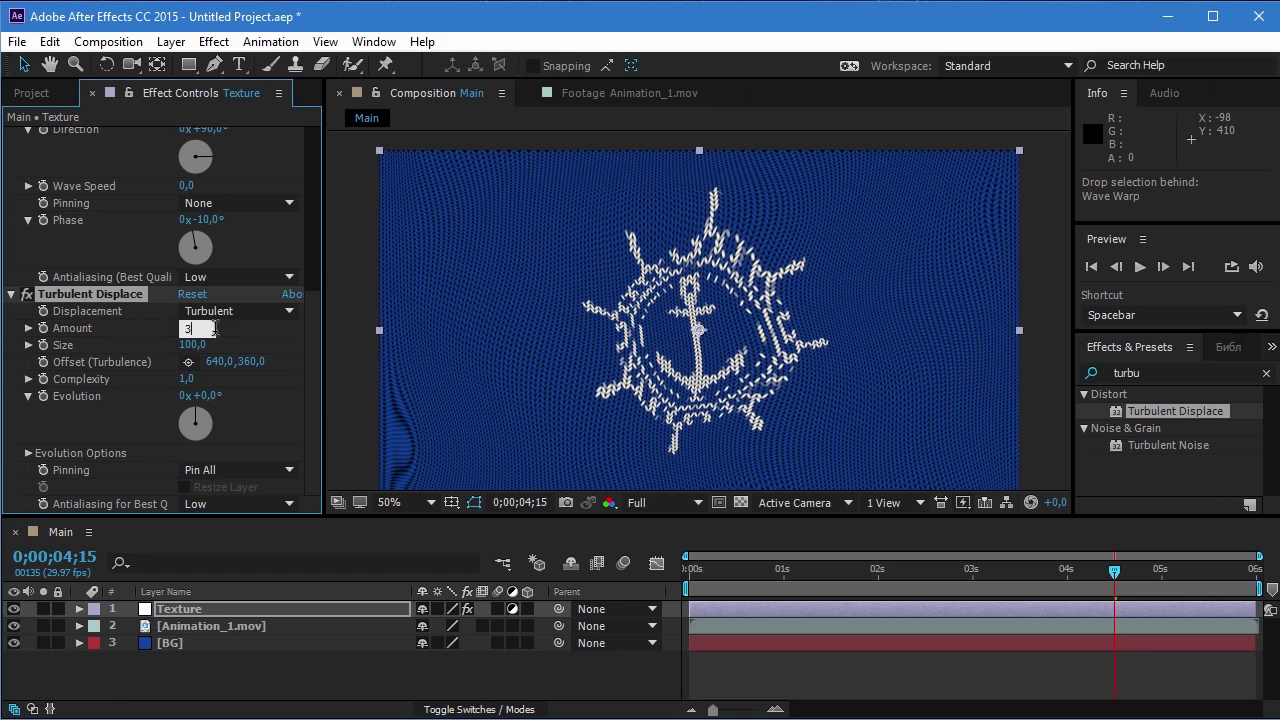
pyautogui.press('Return')
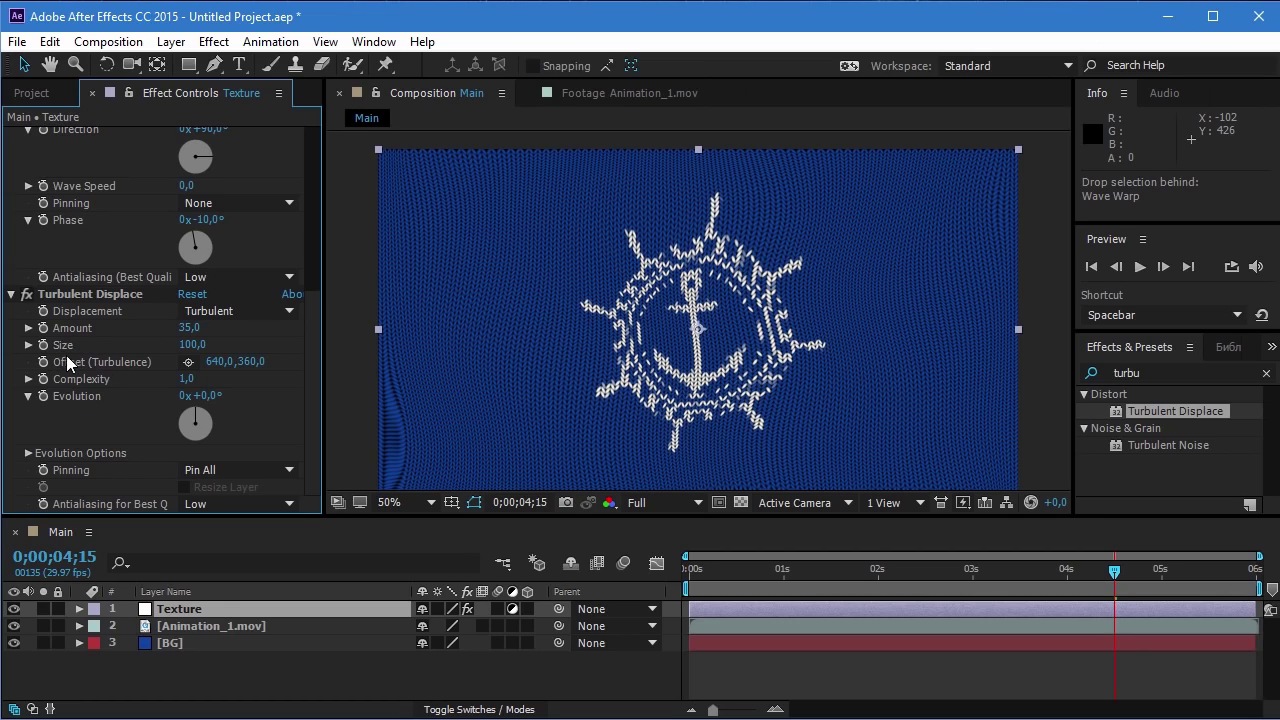
pyautogui.click(192, 344)
pyautogui.write('2')
pyautogui.press('Return')
# - Zoom and pan across the knitted wheel to inspect the roughened stitches
pyautogui.scroll(1, 648, 314)
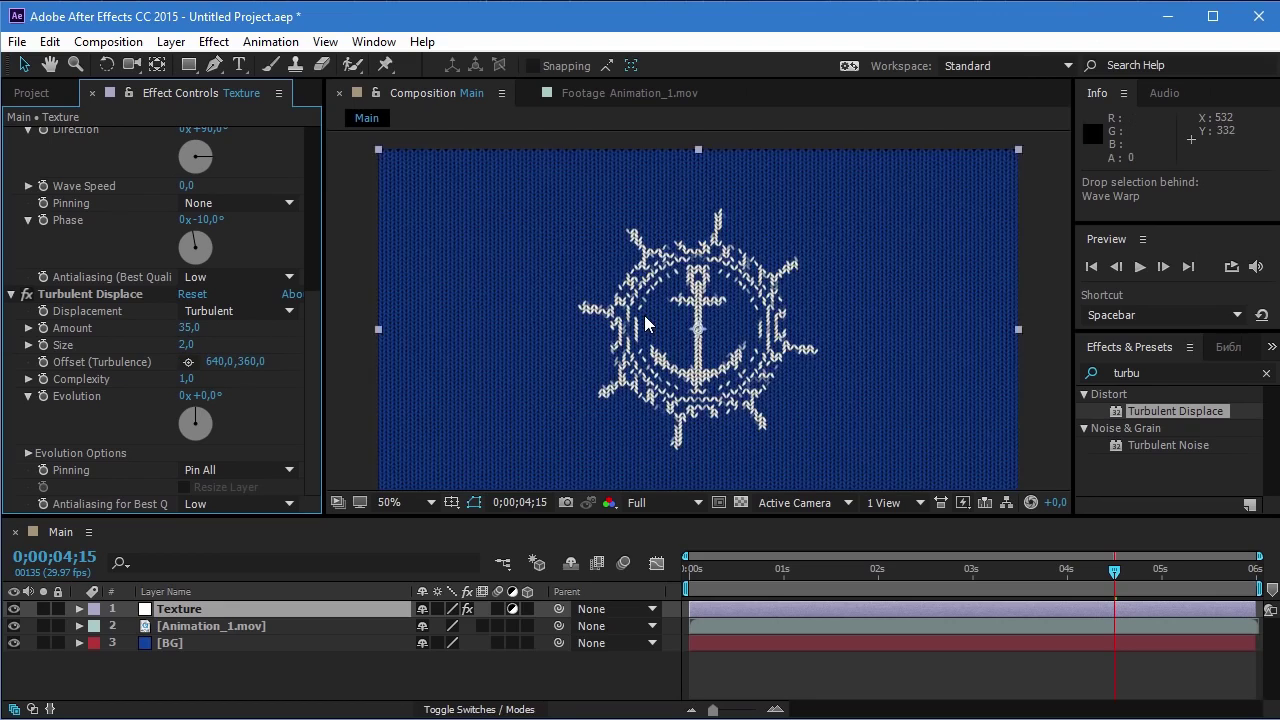
pyautogui.scroll(1, 648, 314)
pyautogui.moveTo(665, 288); pyautogui.dragTo(637, 318)
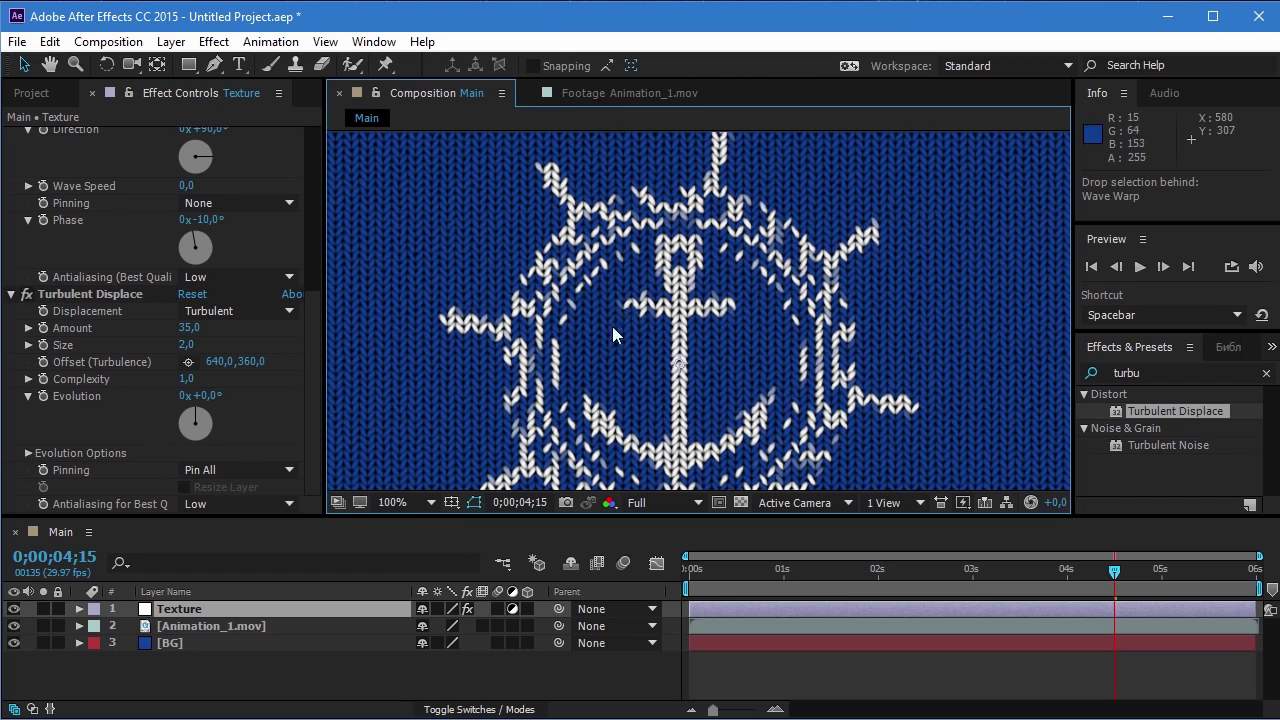
pyautogui.scroll(-2, 612, 326)
pyautogui.scroll(2, 655, 325)
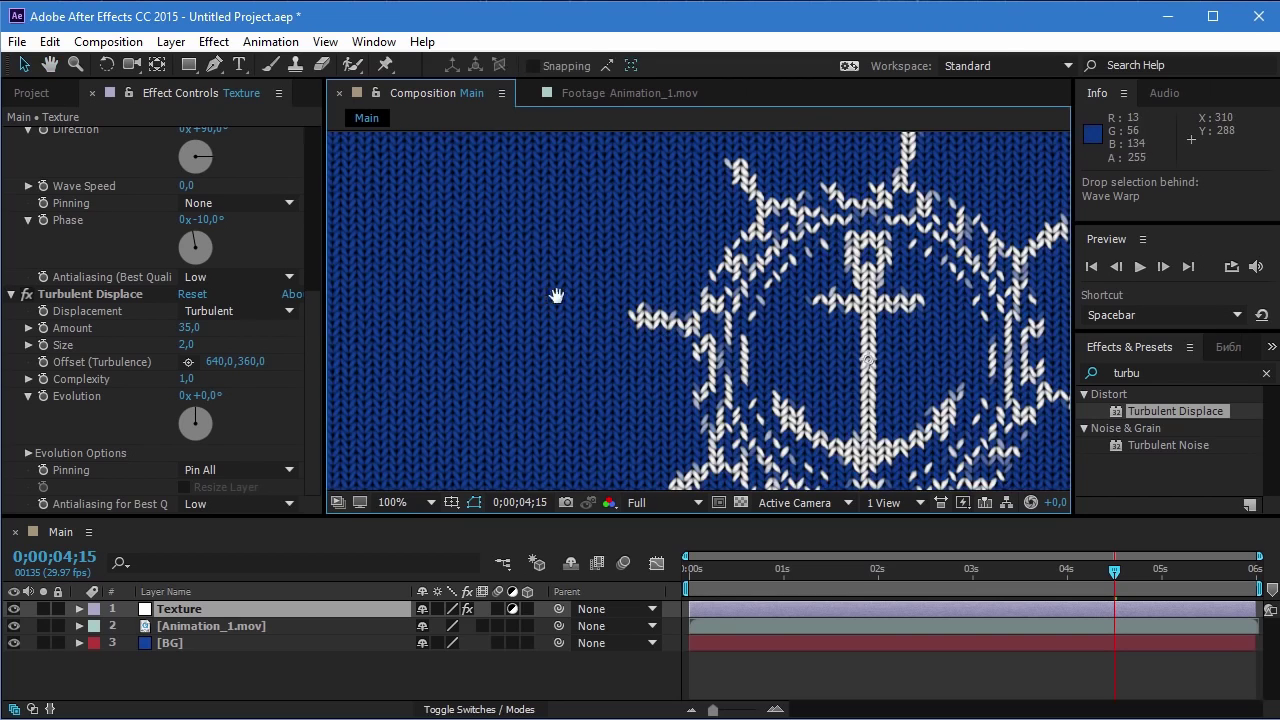
pyautogui.scroll(1, 613, 334)
pyautogui.scroll(1, 624, 328)
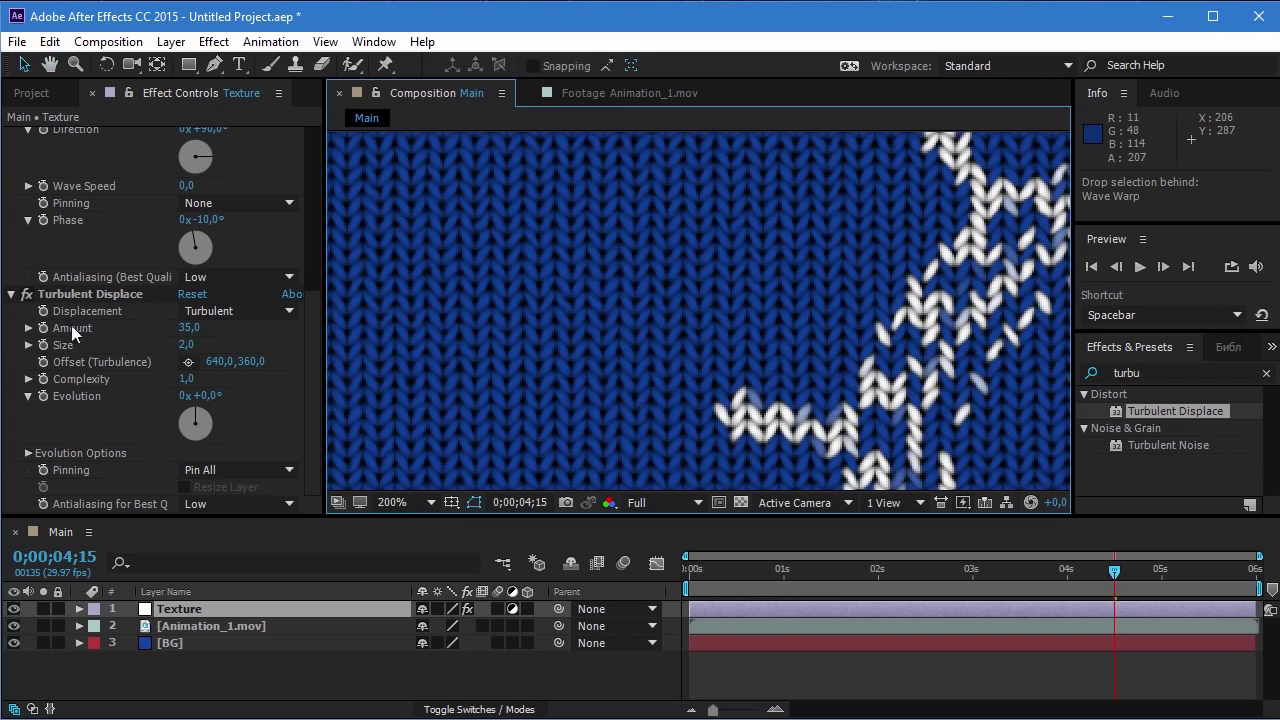
# - Toggle Turbulent Displace off and back on to compare, zooming to check the result
pyautogui.click(27, 295)
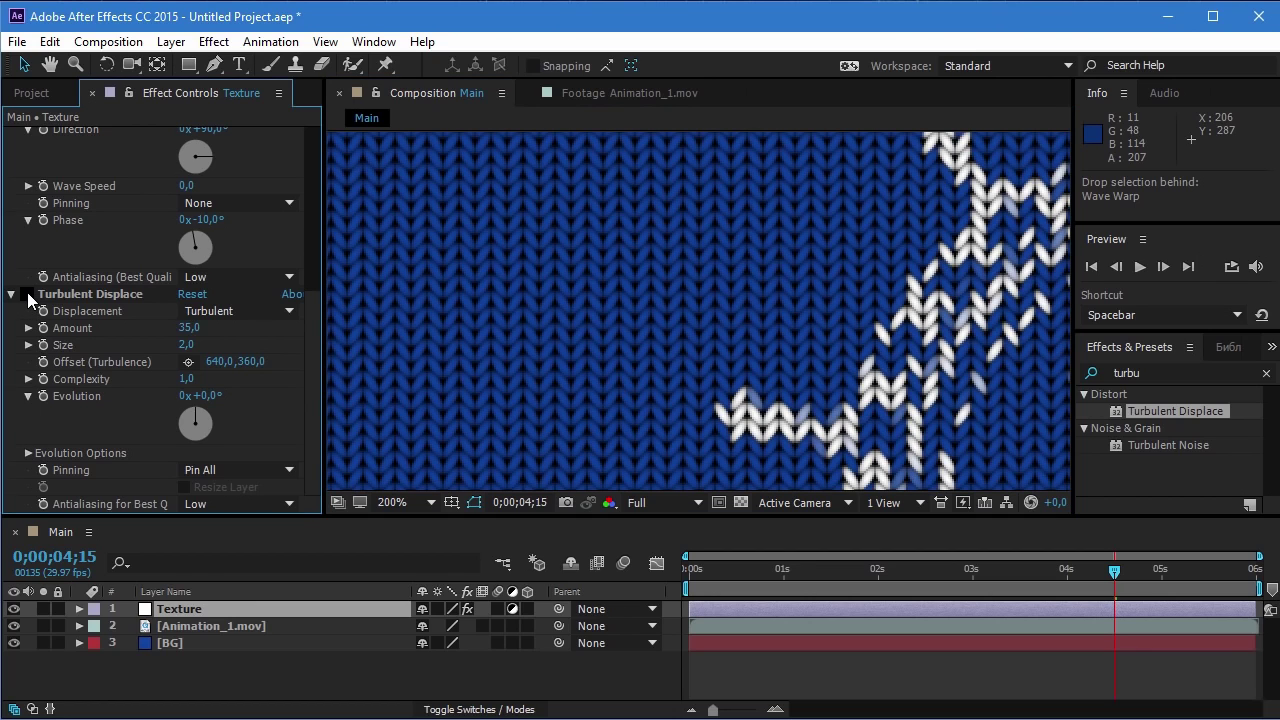
pyautogui.click(27, 295)
pyautogui.scroll(-1, 670, 359)
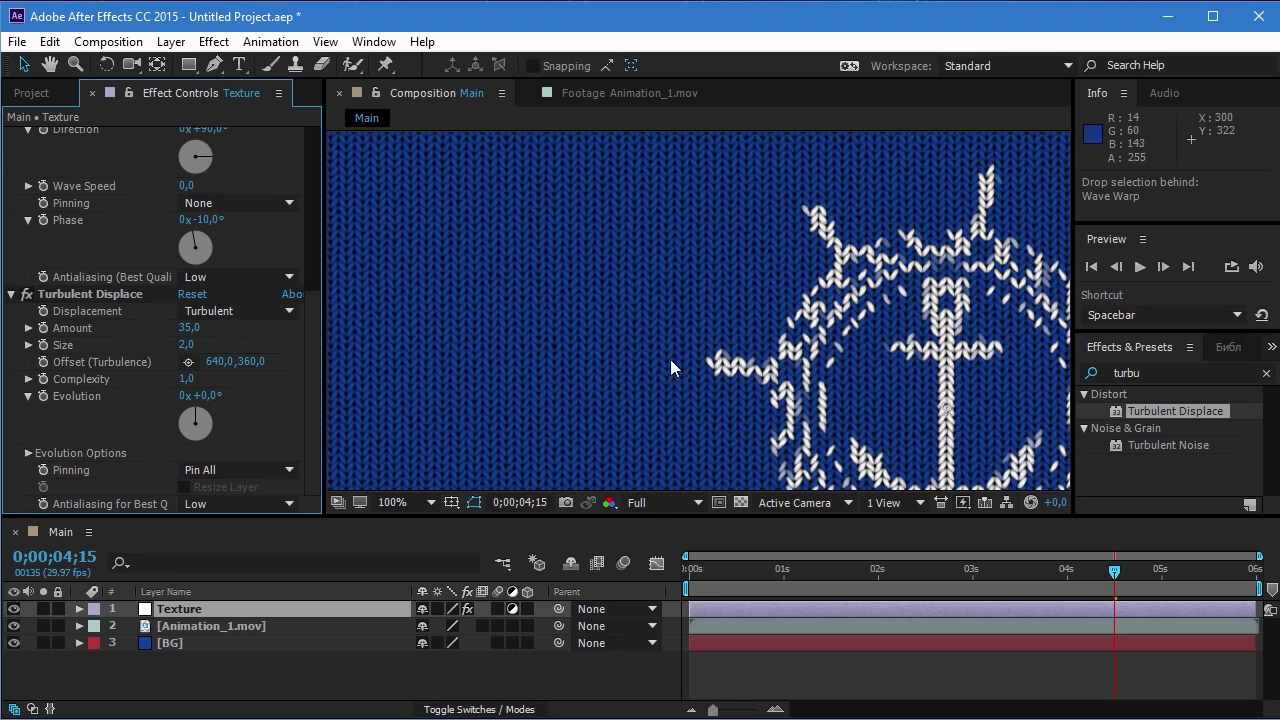
pyautogui.scroll(-1, 651, 294)
pyautogui.scroll(-1, 643, 320)
pyautogui.scroll(-1, 721, 368)
pyautogui.scroll(1, 720, 365)
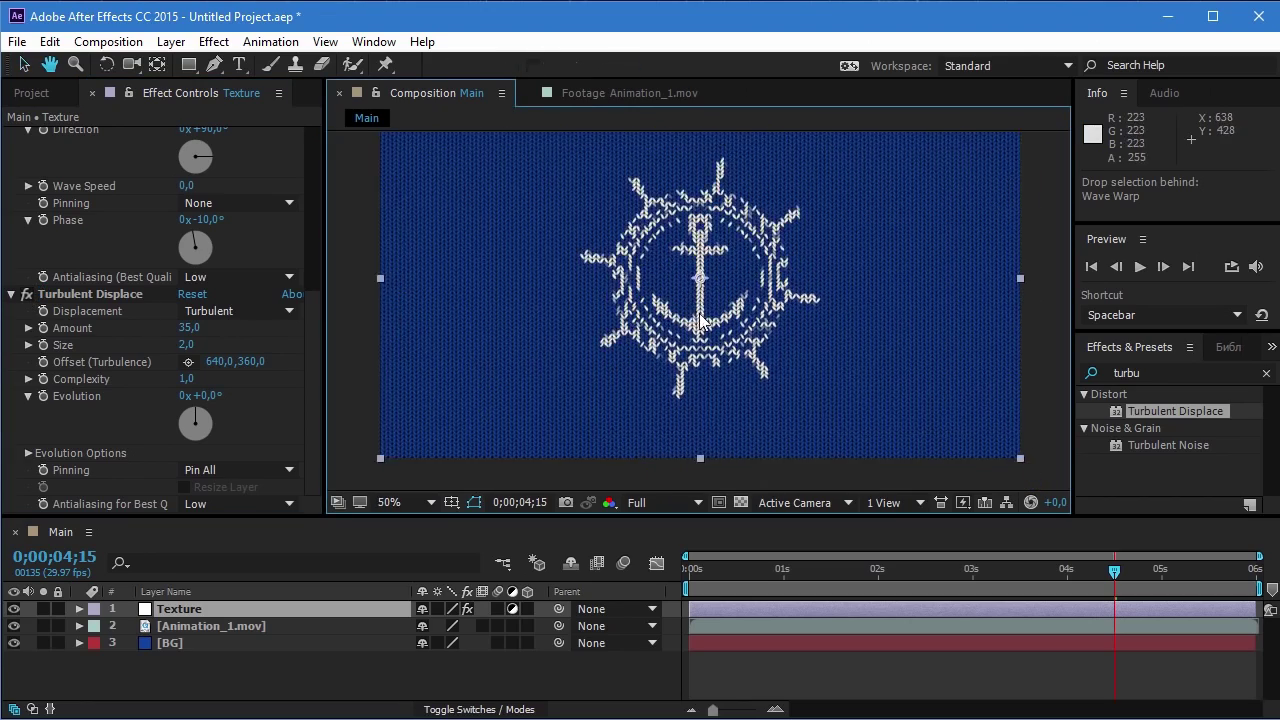
pyautogui.scroll(1, 705, 340)
pyautogui.scroll(1, 696, 320)
pyautogui.scroll(1, 689, 360)
pyautogui.scroll(-2, 689, 354)
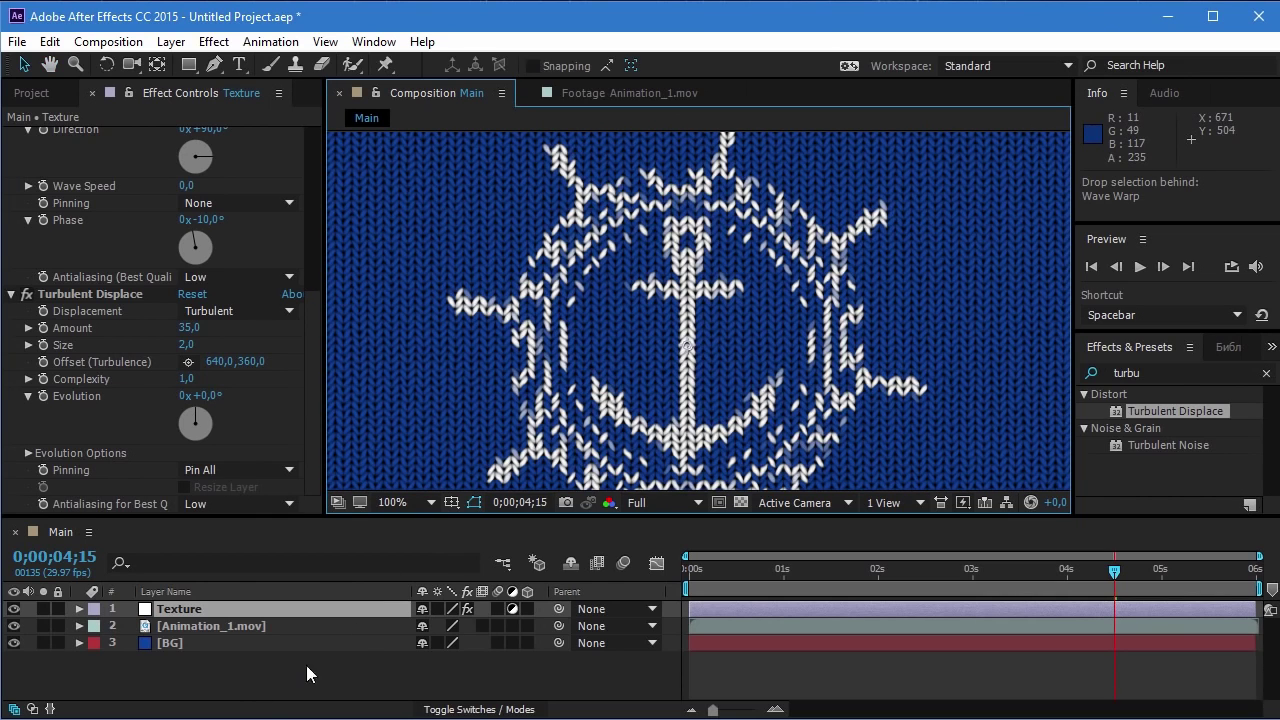
# - Pre-compose all three layers into a new composition named Base
pyautogui.moveTo(225, 672); pyautogui.dragTo(168, 590)
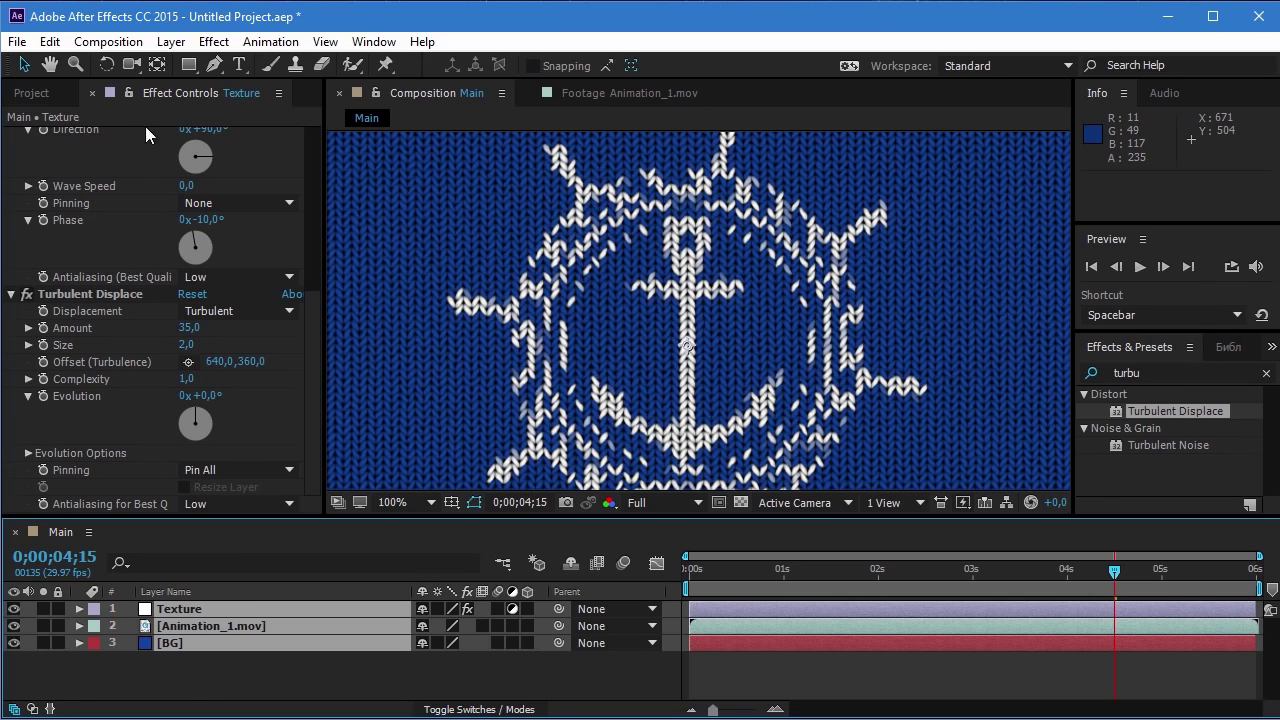
pyautogui.click(170, 42)
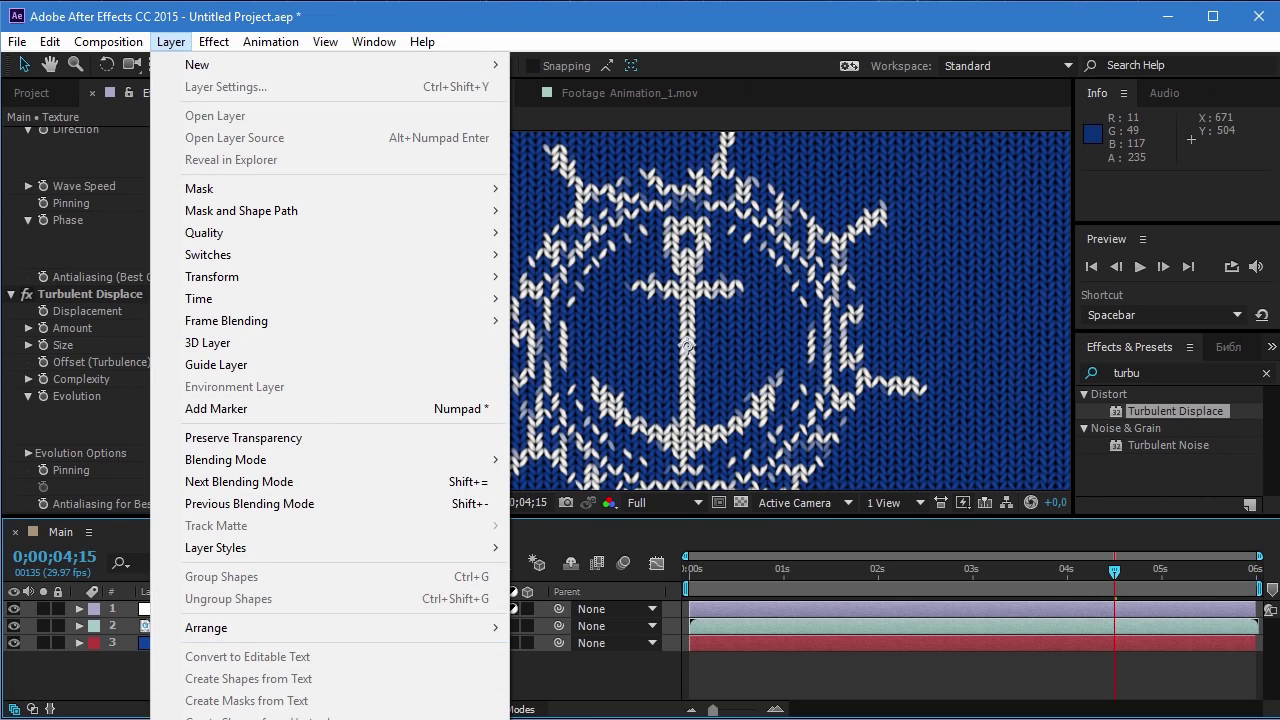
pyautogui.hotkey('ctrl', 'shift', 'c')
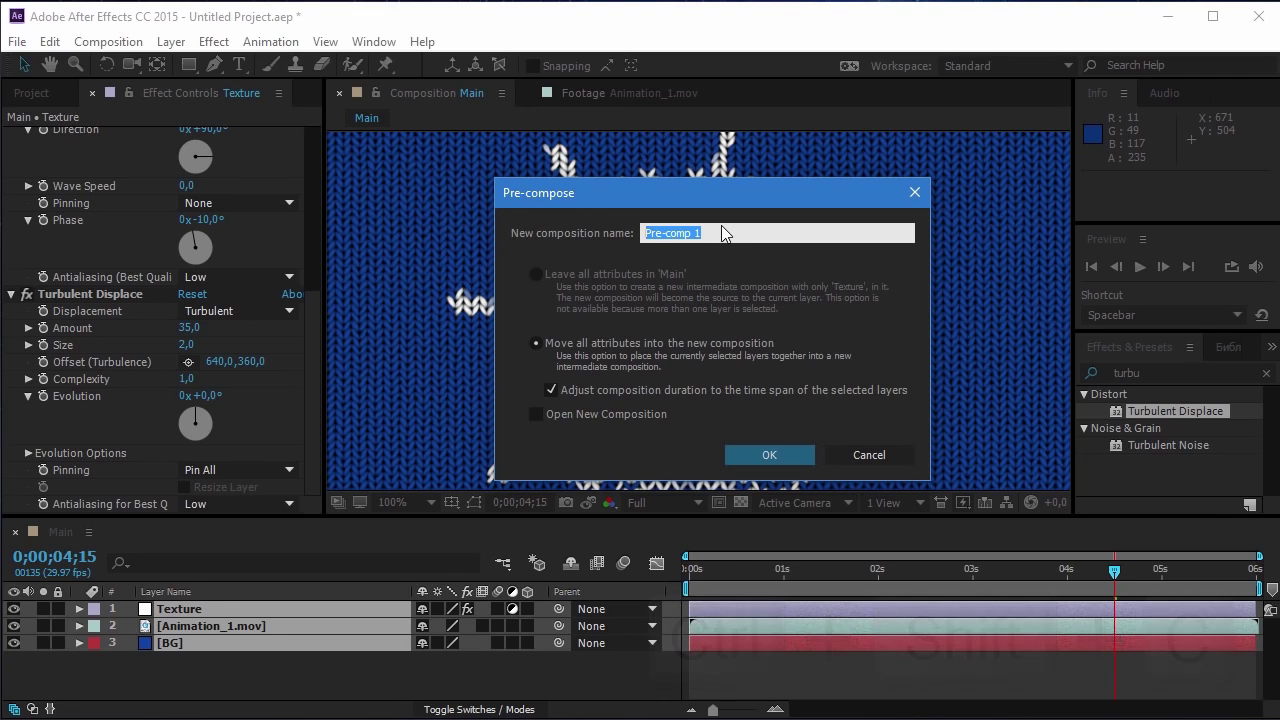
pyautogui.write('Bas')
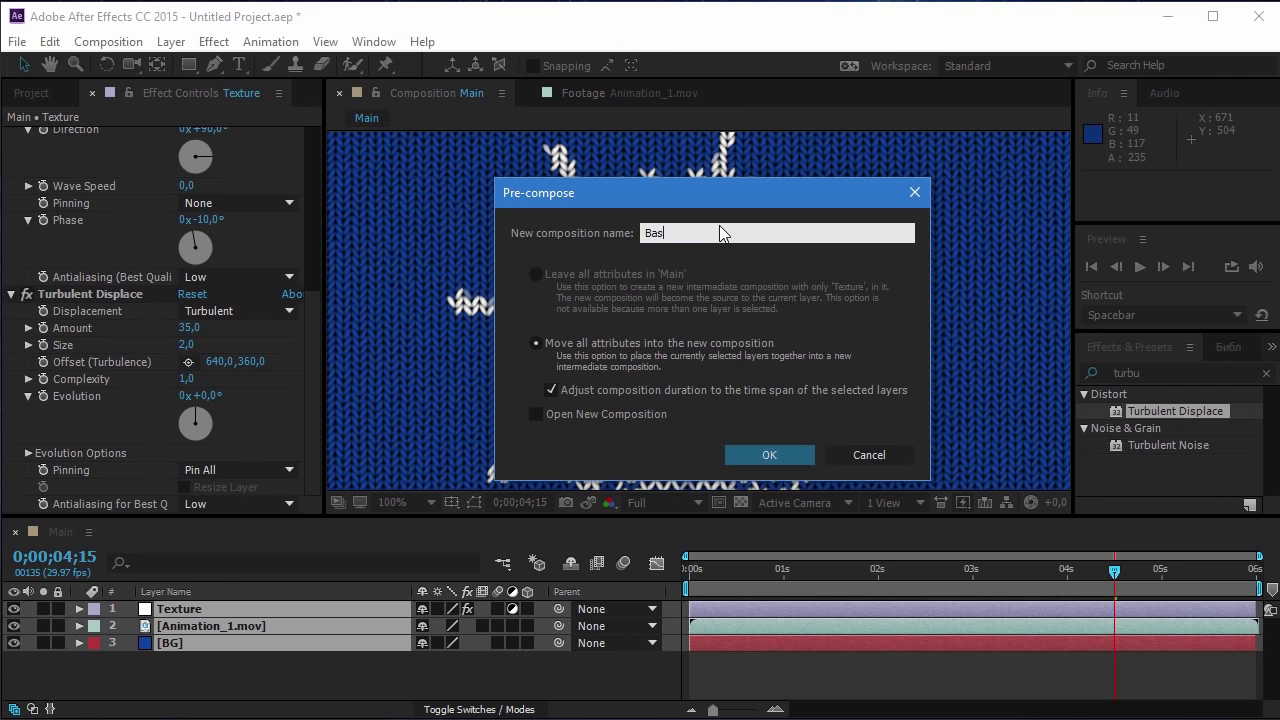
pyautogui.write('e')
pyautogui.click(766, 457)
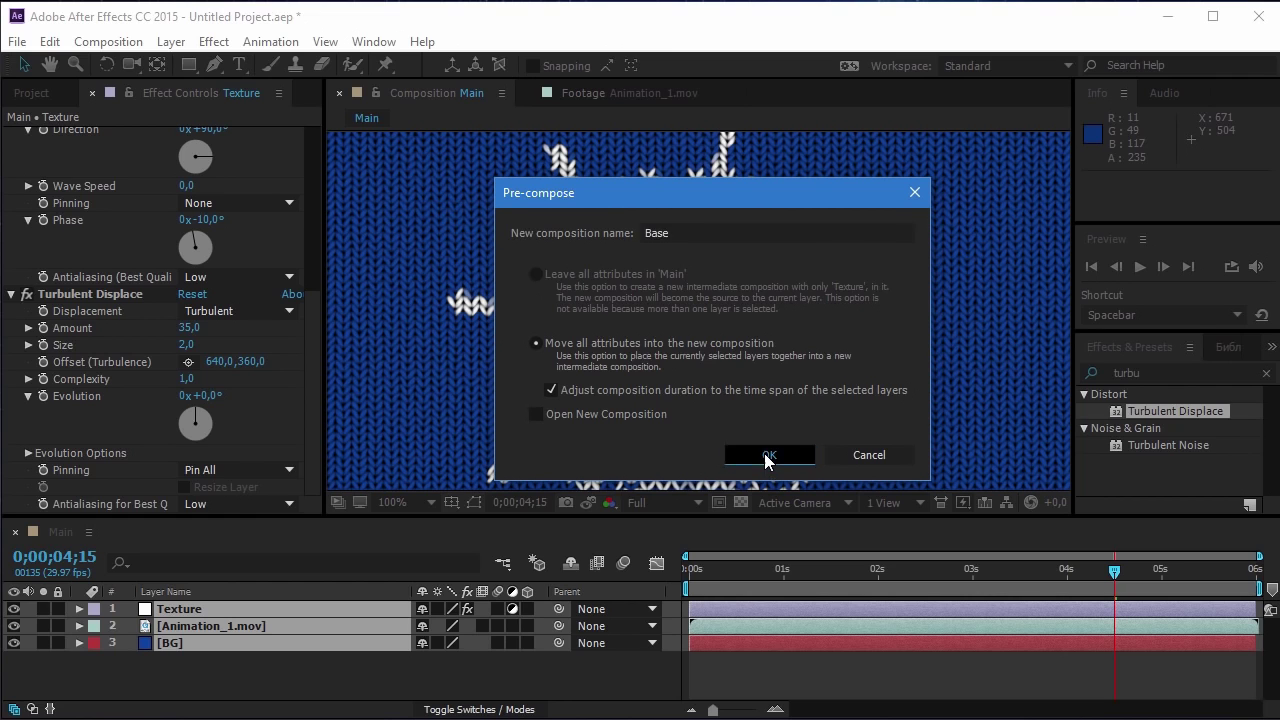
pyautogui.scroll(-2, 600, 300)
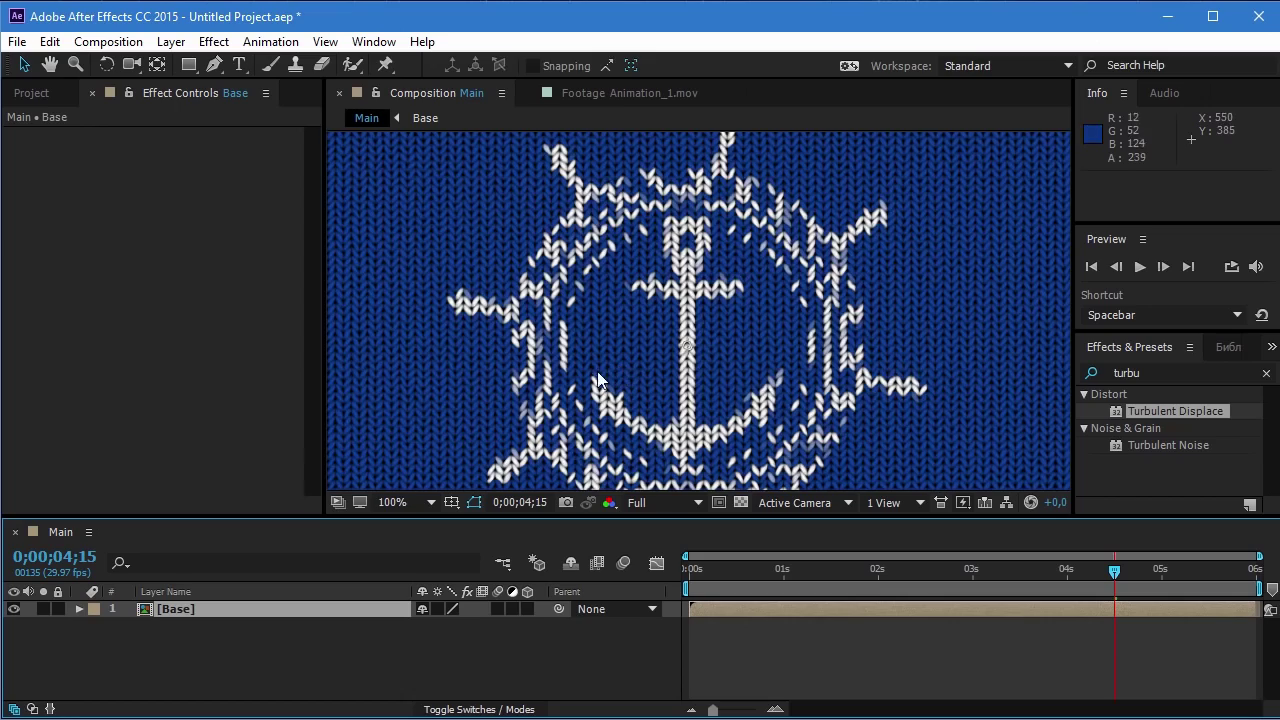
pyautogui.scroll(2, 609, 293)
pyautogui.scroll(4, 610, 280)
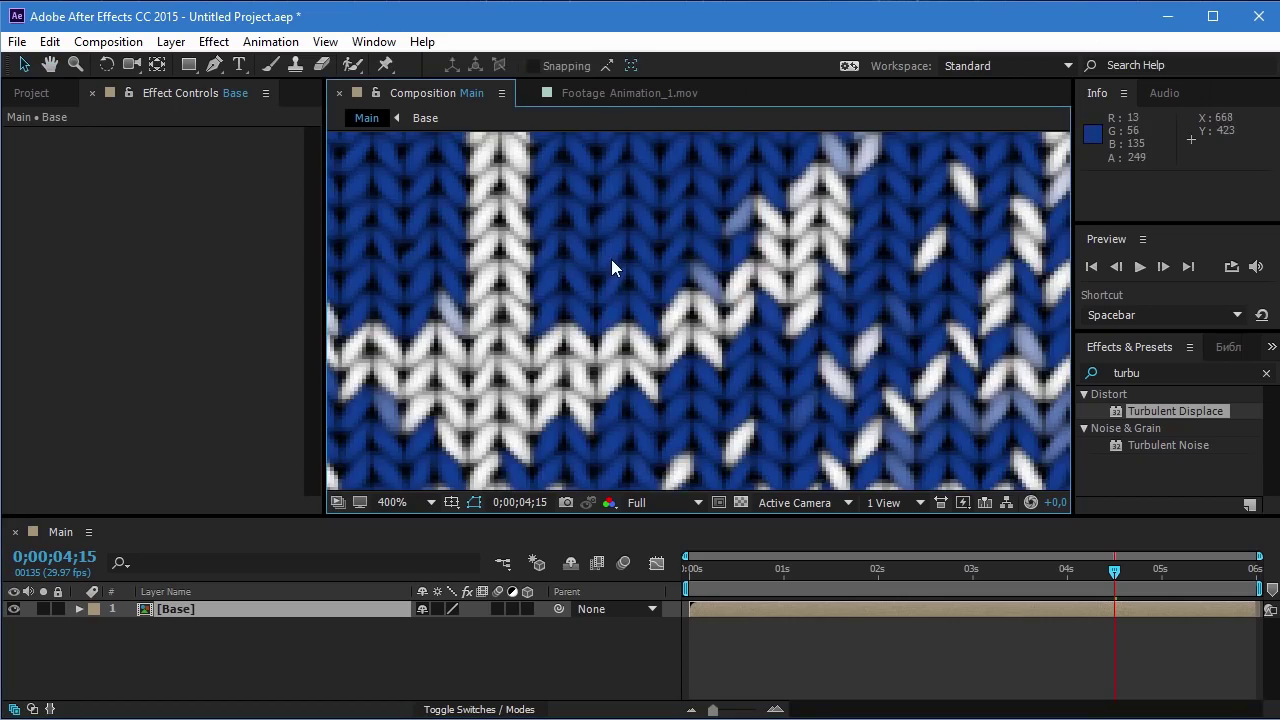
pyautogui.scroll(-2, 630, 320)
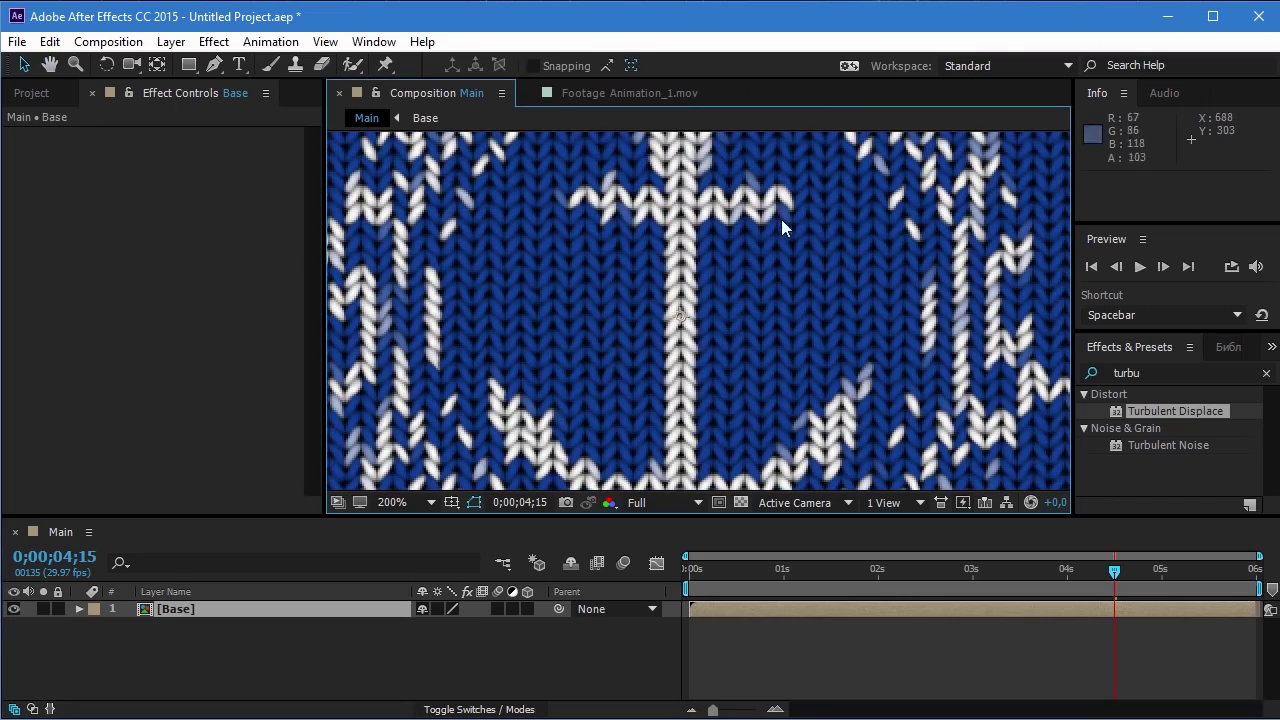
pyautogui.scroll(-1, 670, 319)
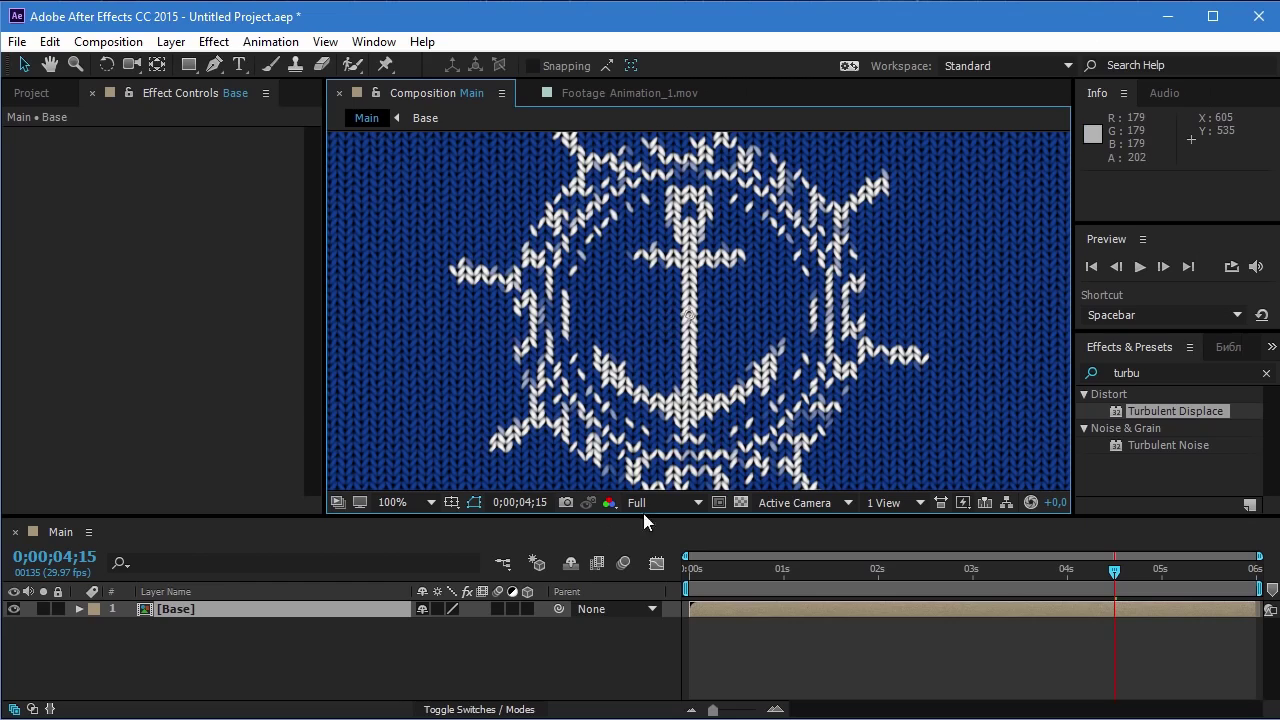
pyautogui.click(742, 501)
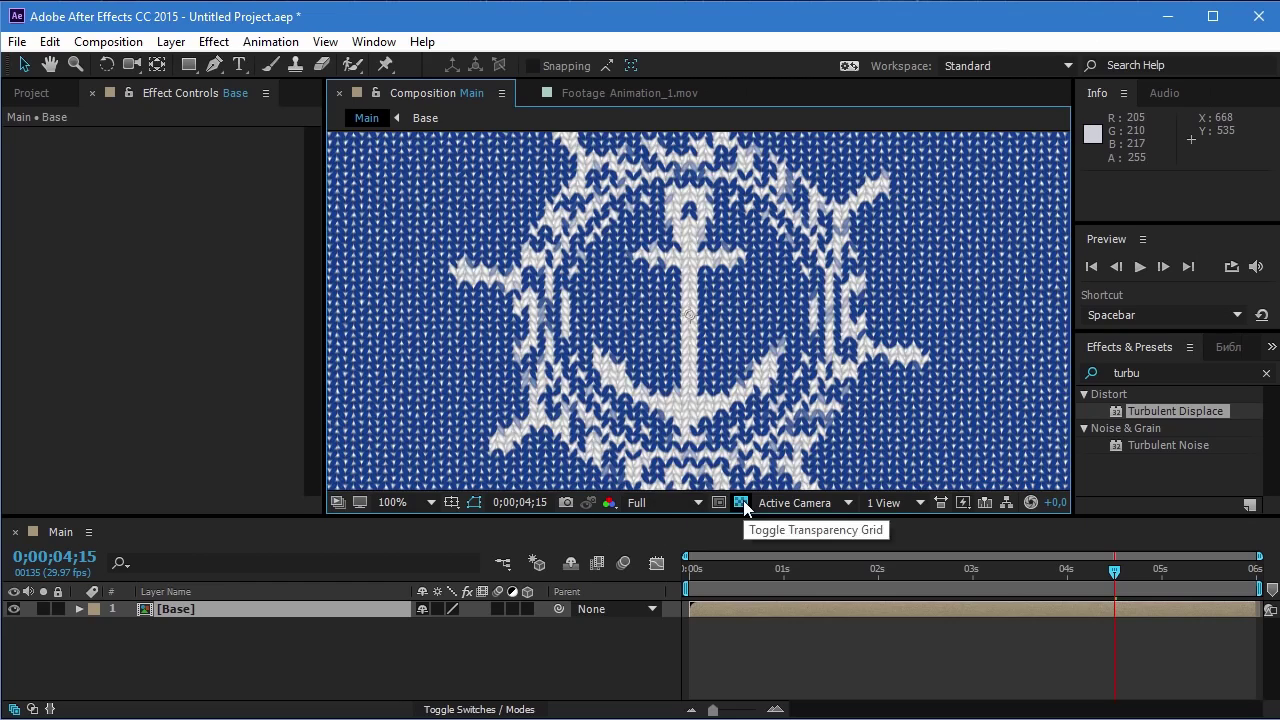
pyautogui.click(742, 501)
pyautogui.click(743, 501)
pyautogui.click(743, 501)
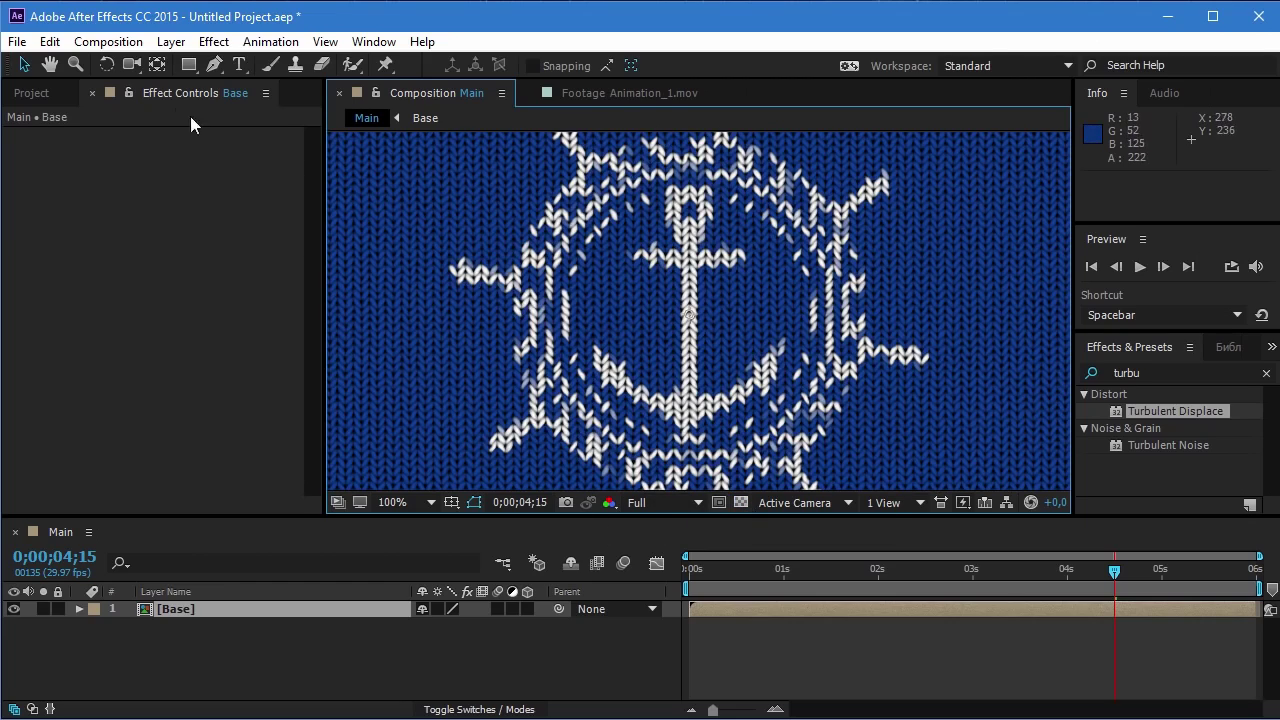
pyautogui.scroll(-1, 455, 222)
pyautogui.scroll(1, 523, 229)
pyautogui.scroll(2, 491, 225)
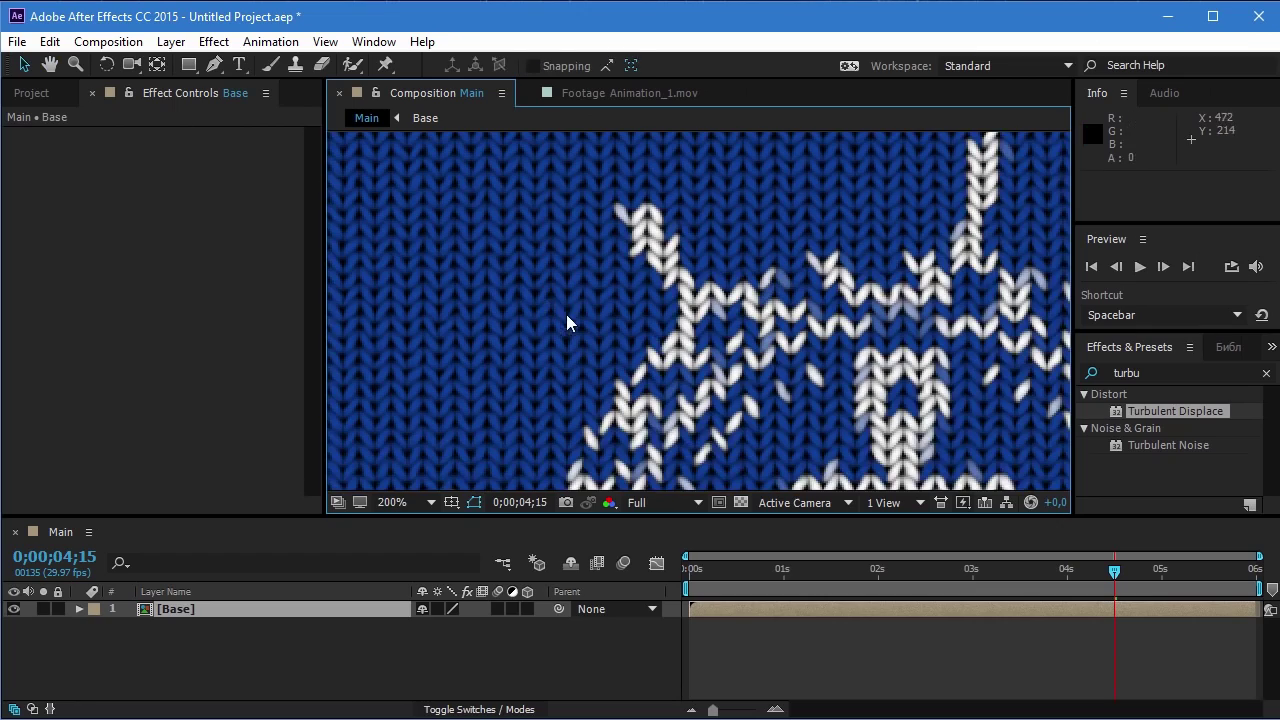
pyautogui.scroll(1, 566, 314)
pyautogui.press('h')
pyautogui.click(172, 42)
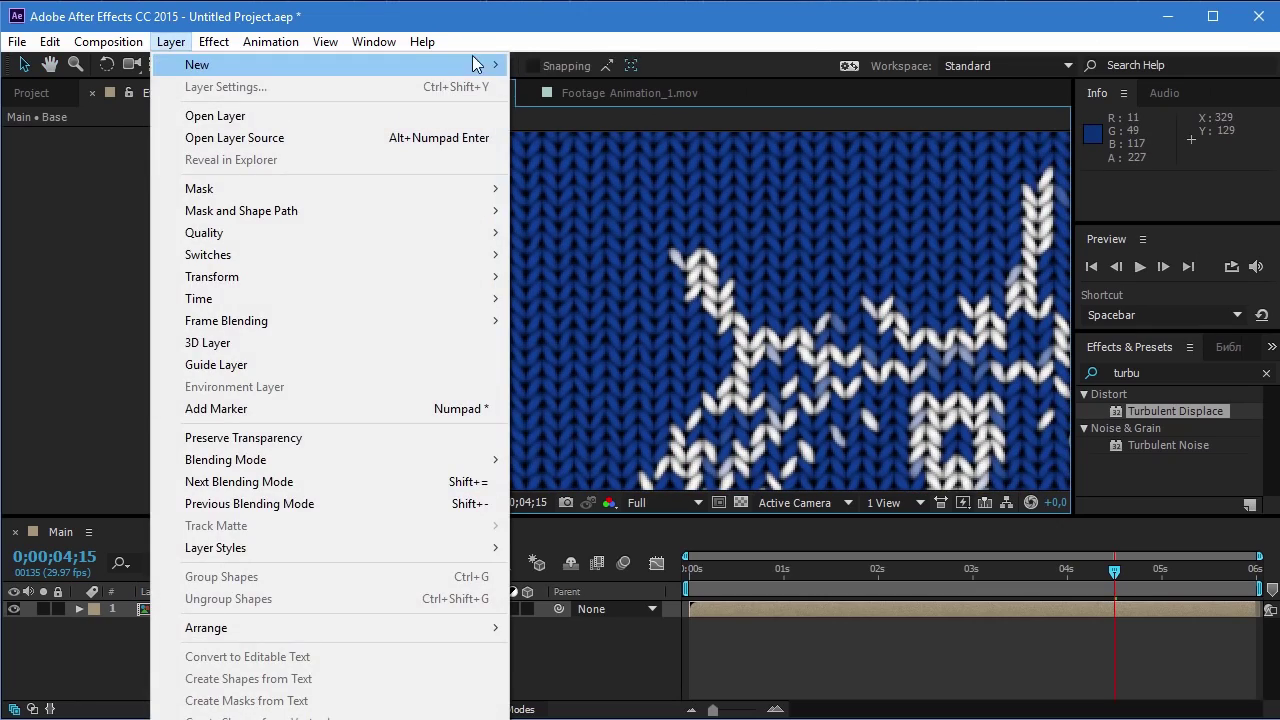
pyautogui.moveTo(487, 66)
pyautogui.click(587, 86)
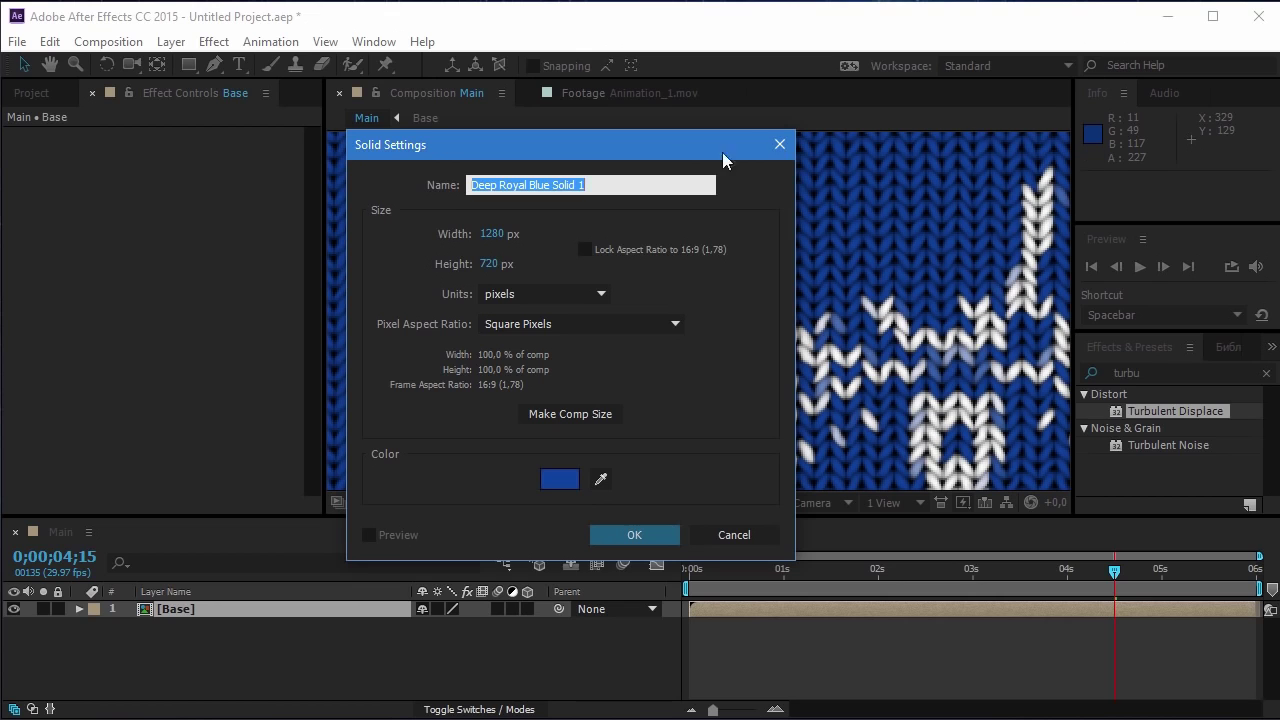
pyautogui.moveTo(622, 148); pyautogui.dragTo(324, 107)
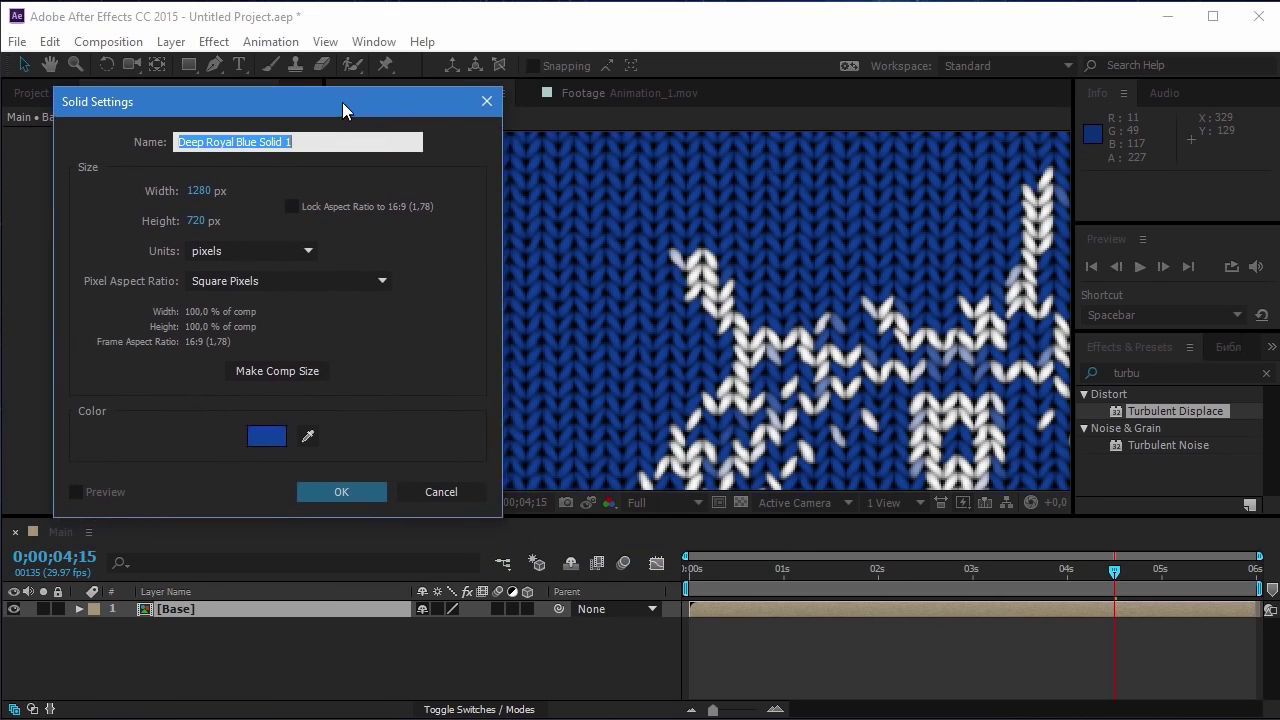
pyautogui.click(269, 443)
pyautogui.moveTo(699, 192); pyautogui.dragTo(359, 141)
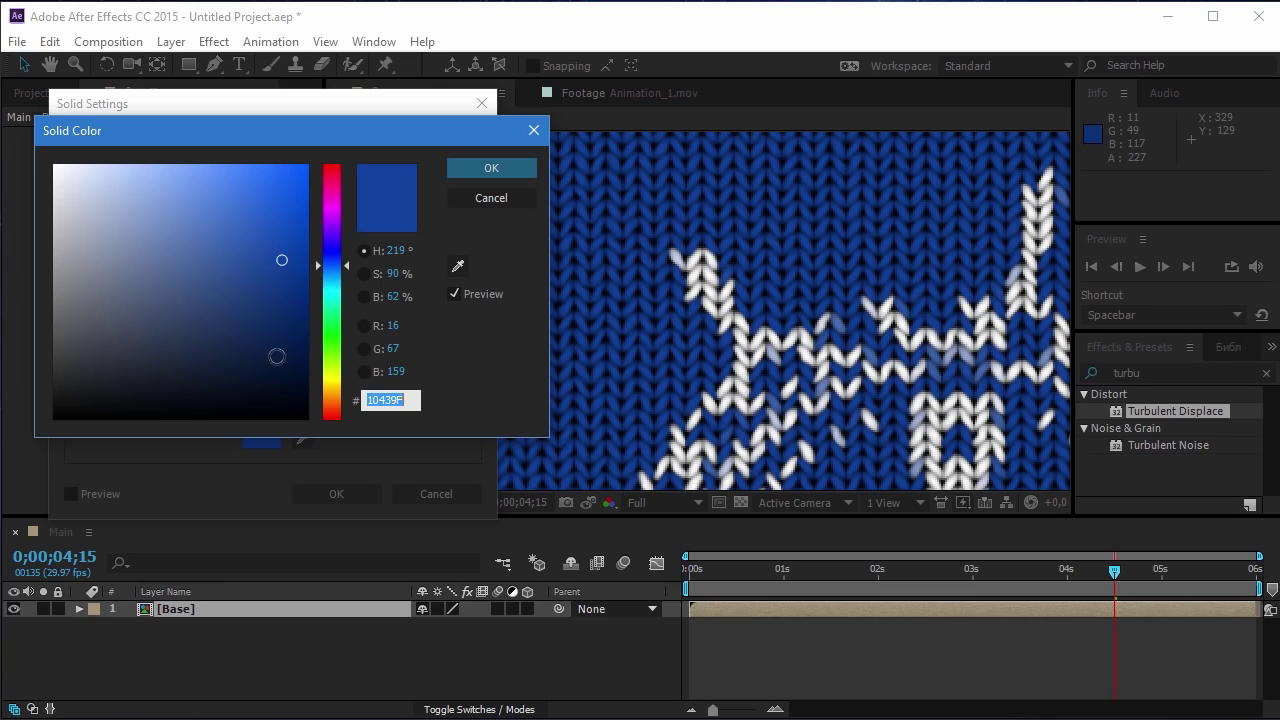
pyautogui.click(277, 357)
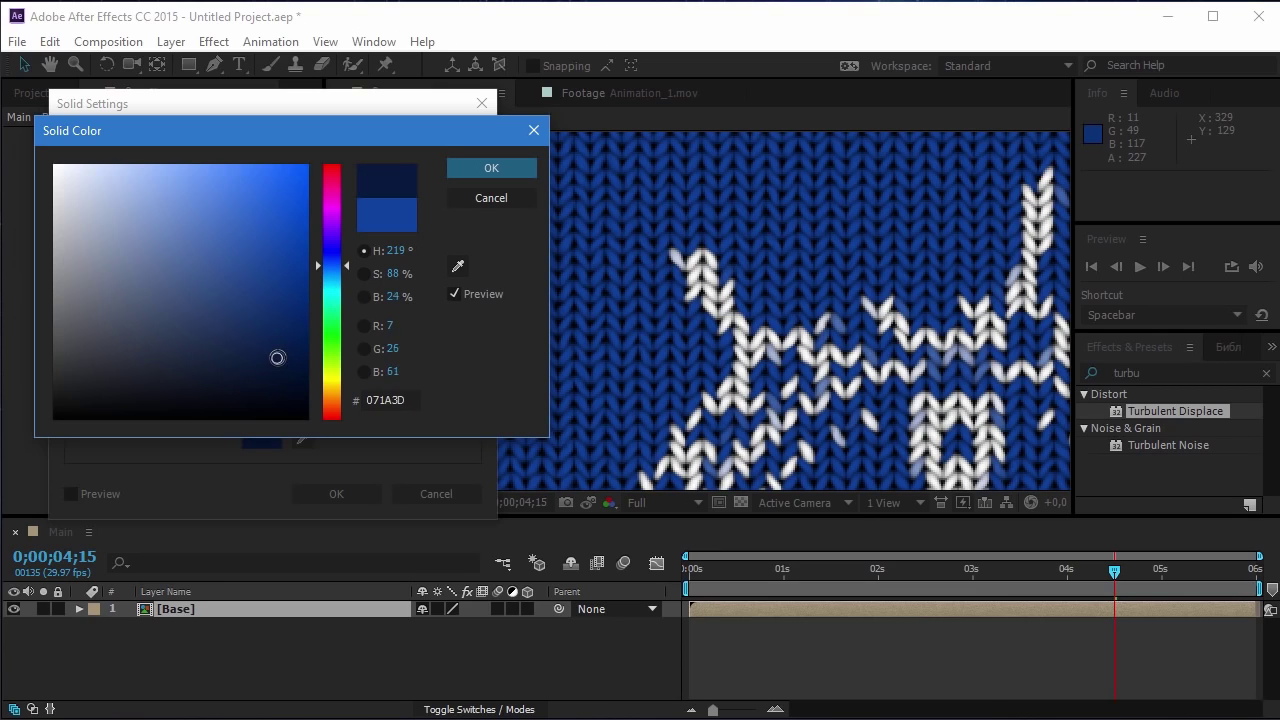
pyautogui.moveTo(277, 357); pyautogui.dragTo(279, 353)
pyautogui.moveTo(278, 358); pyautogui.dragTo(277, 371)
pyautogui.click(496, 168)
pyautogui.click(340, 493)
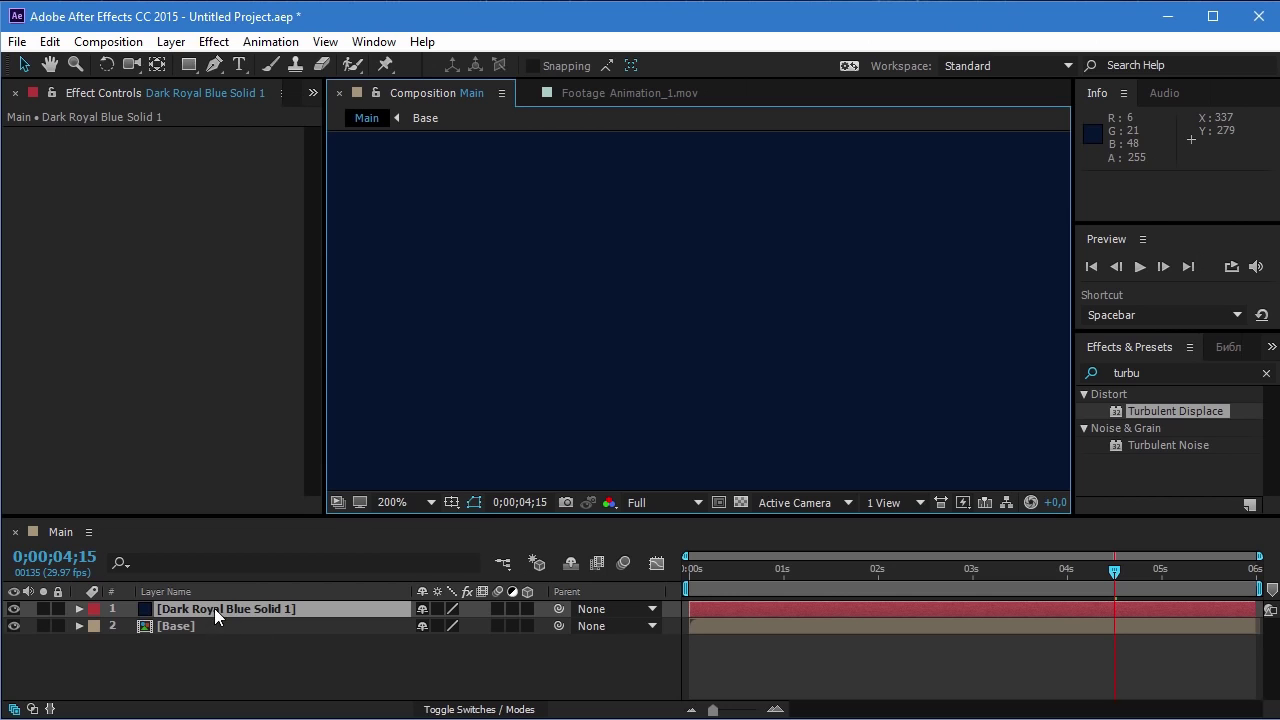
pyautogui.moveTo(214, 608)
pyautogui.mouseDown()
pyautogui.moveTo(203, 668)
pyautogui.moveTo(201, 648)
pyautogui.mouseUp()
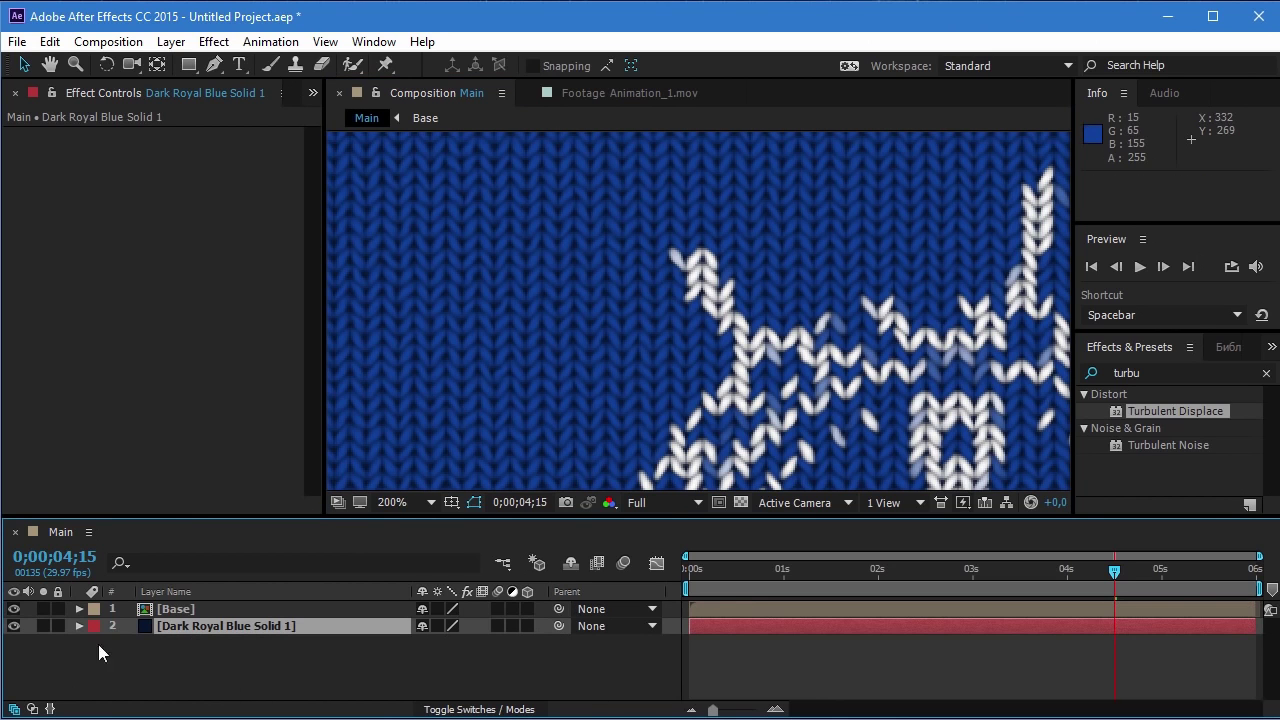
pyautogui.click(13, 626)
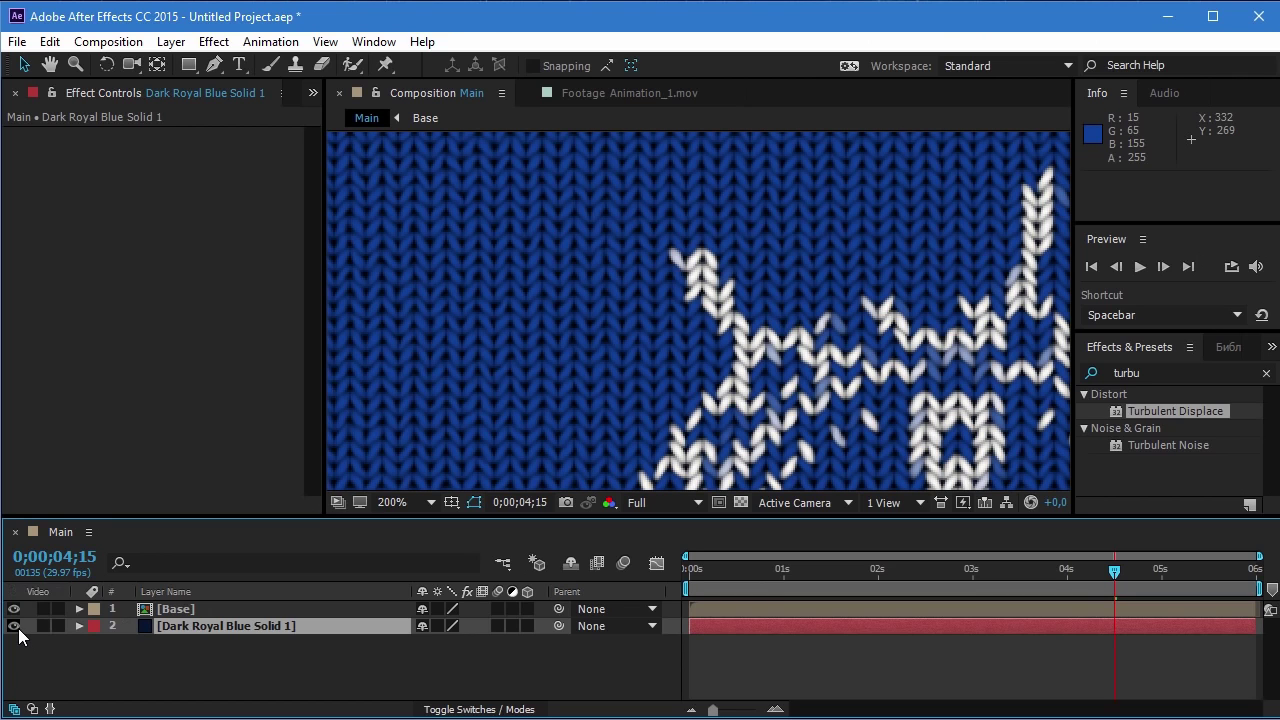
pyautogui.click(13, 626)
pyautogui.scroll(-2, 675, 332)
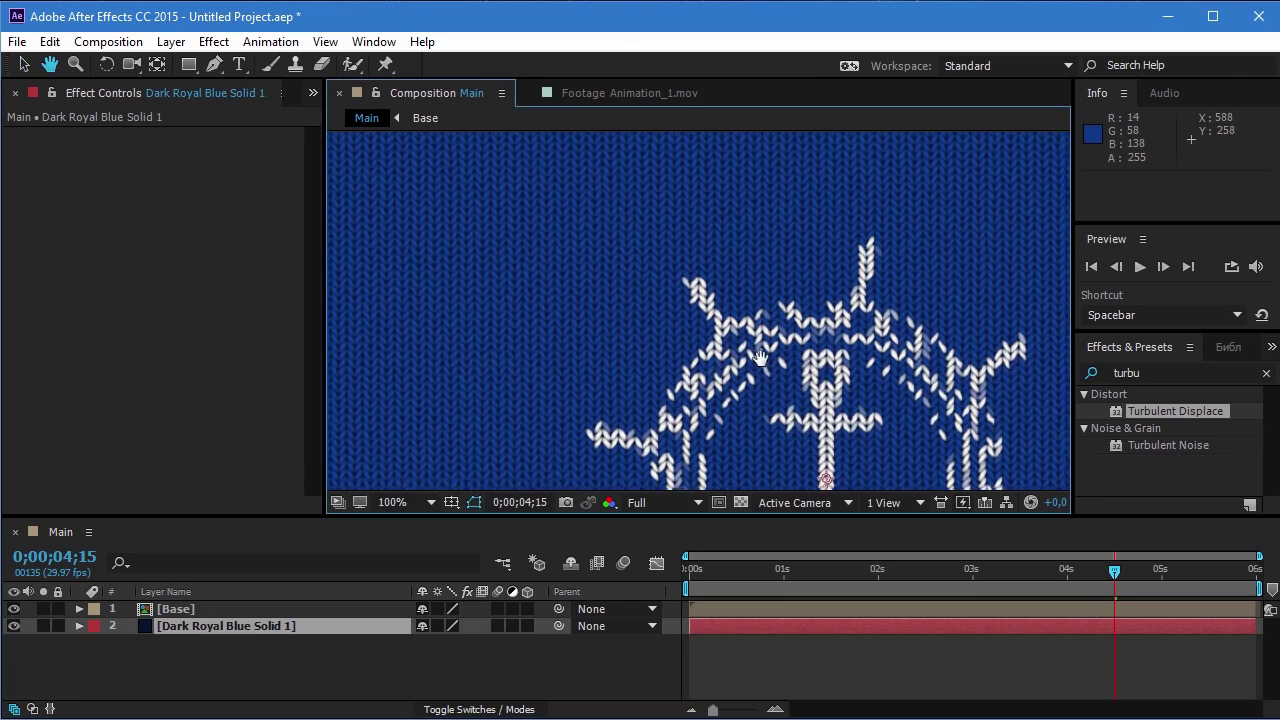
pyautogui.moveTo(700, 347)
pyautogui.mouseDown()
pyautogui.moveTo(679, 237)
pyautogui.moveTo(697, 247)
pyautogui.mouseUp()
pyautogui.click(13, 626)
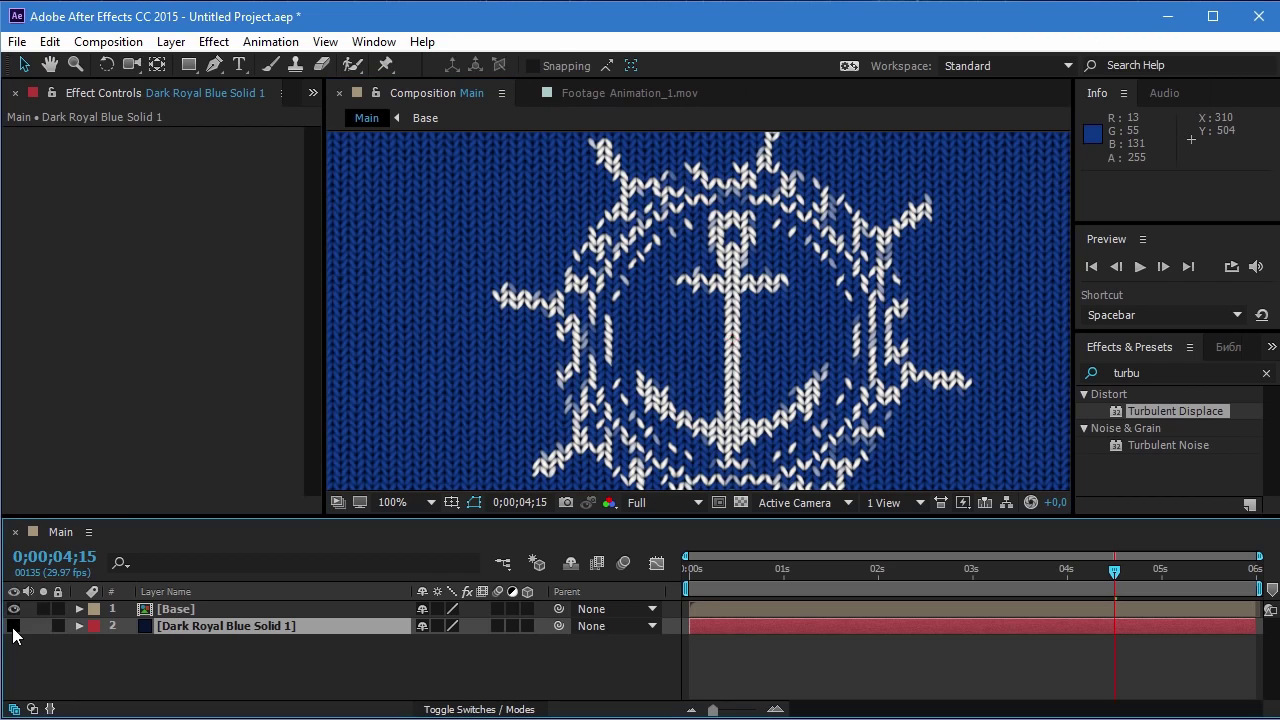
pyautogui.click(13, 626)
pyautogui.click(179, 628)
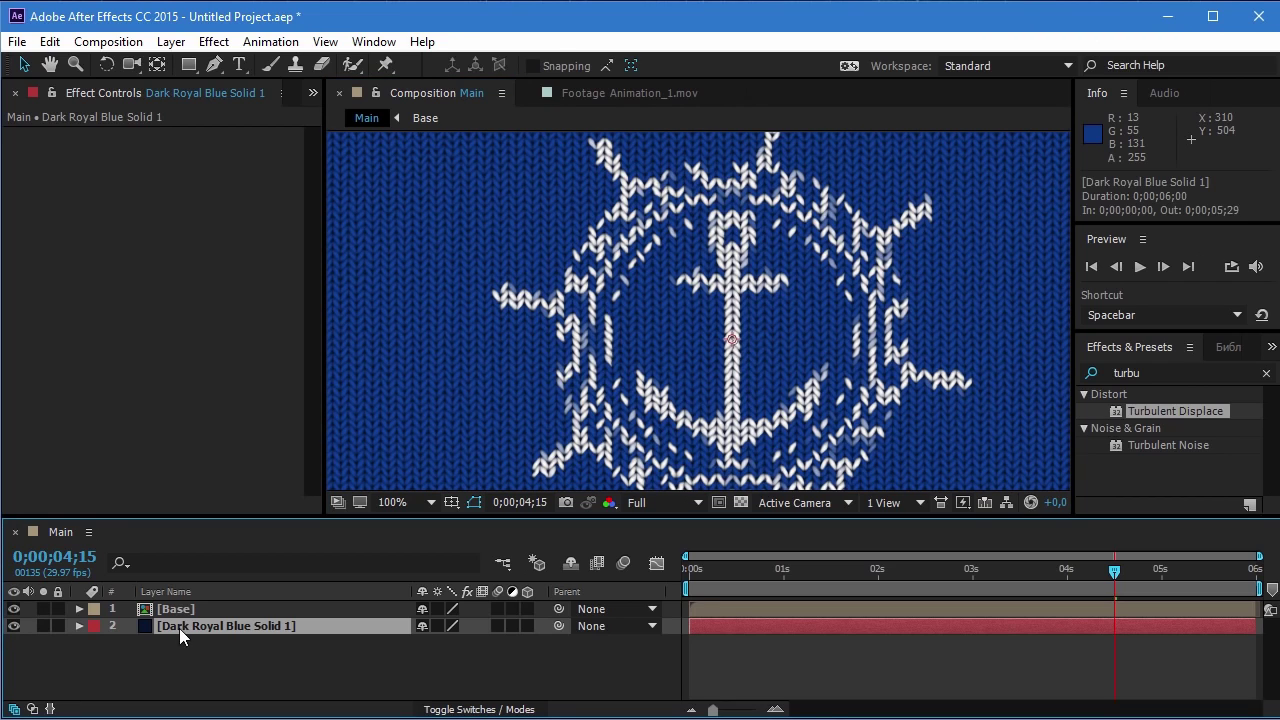
# - Change Dark Royal Blue Solid 1's colour to a slightly different dark navy in Solid Settings
pyautogui.click(171, 41)
pyautogui.click(211, 92)
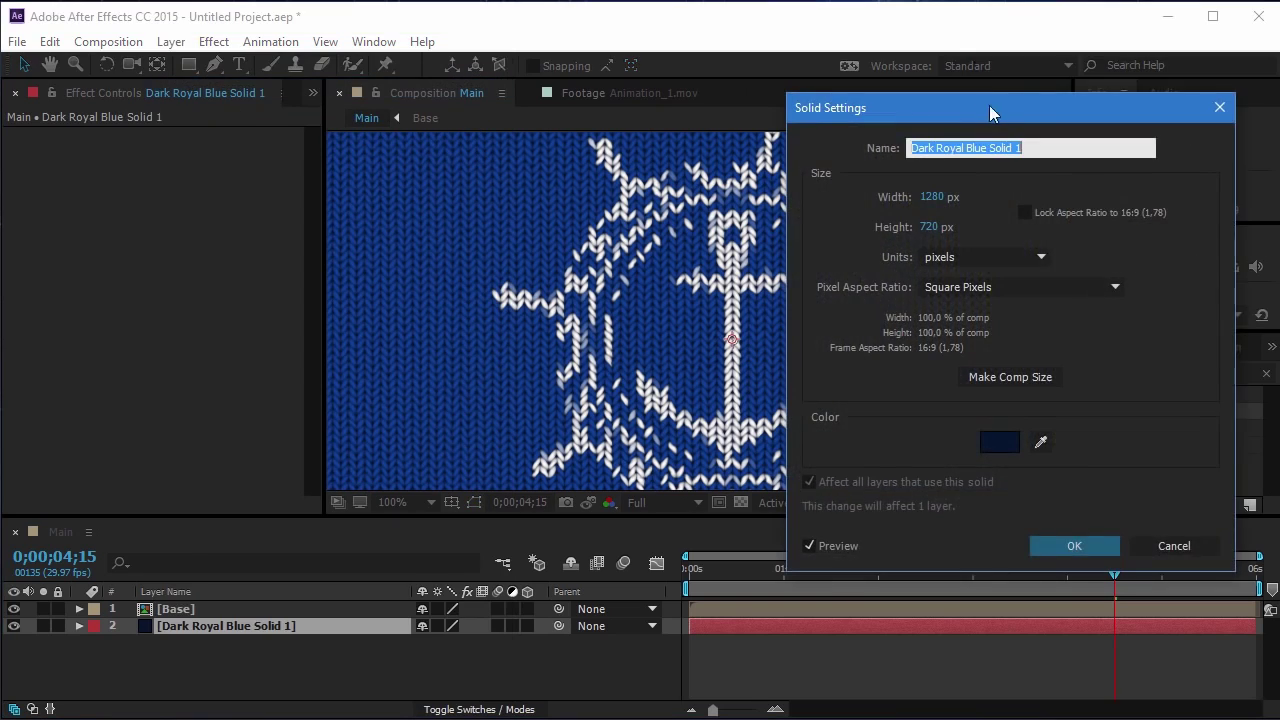
pyautogui.moveTo(989, 105); pyautogui.dragTo(1151, 58)
pyautogui.click(1170, 398)
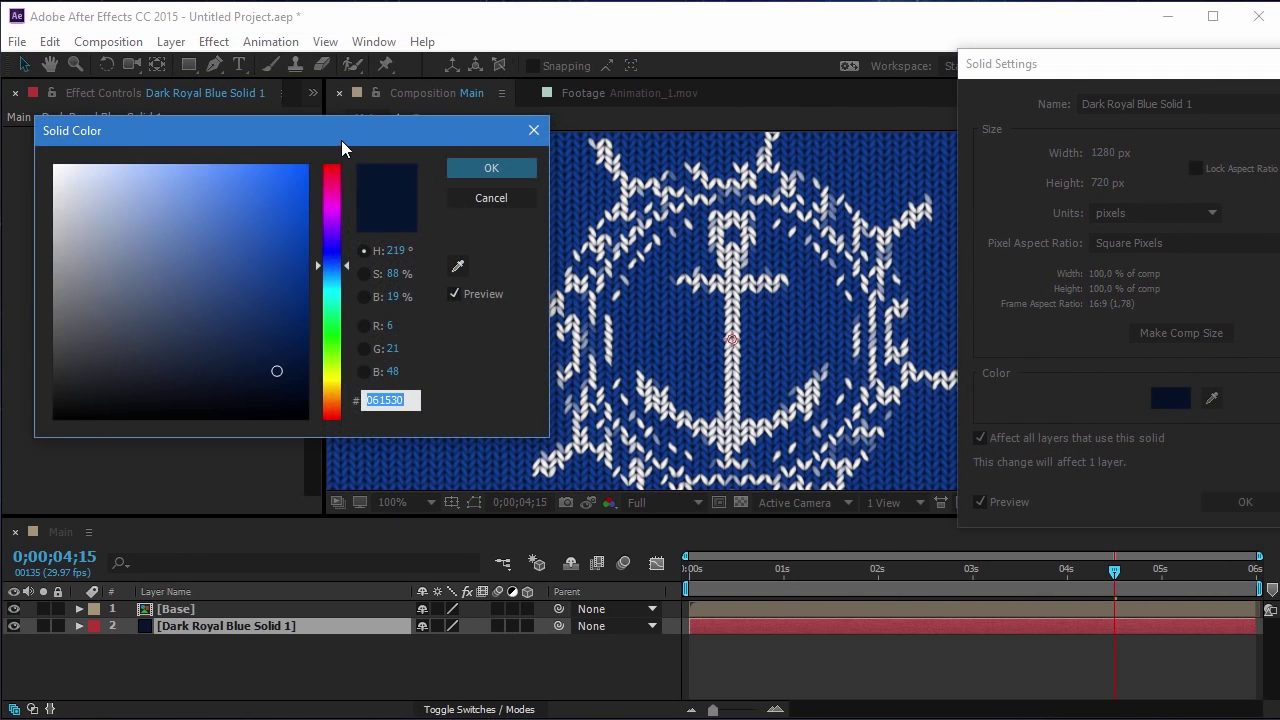
pyautogui.moveTo(341, 140); pyautogui.dragTo(1236, 118)
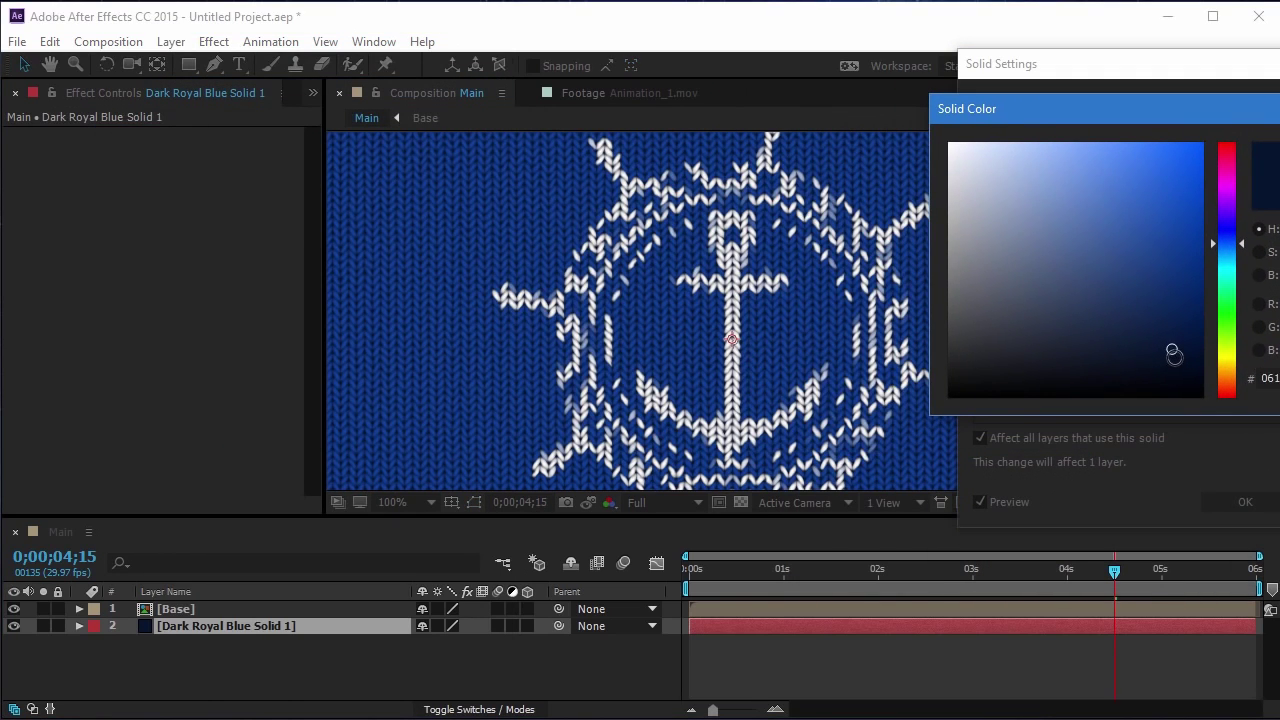
pyautogui.click(1175, 349)
pyautogui.click(1176, 362)
pyautogui.moveTo(1182, 362); pyautogui.dragTo(1172, 357)
pyautogui.press('Return')
pyautogui.click(1240, 502)
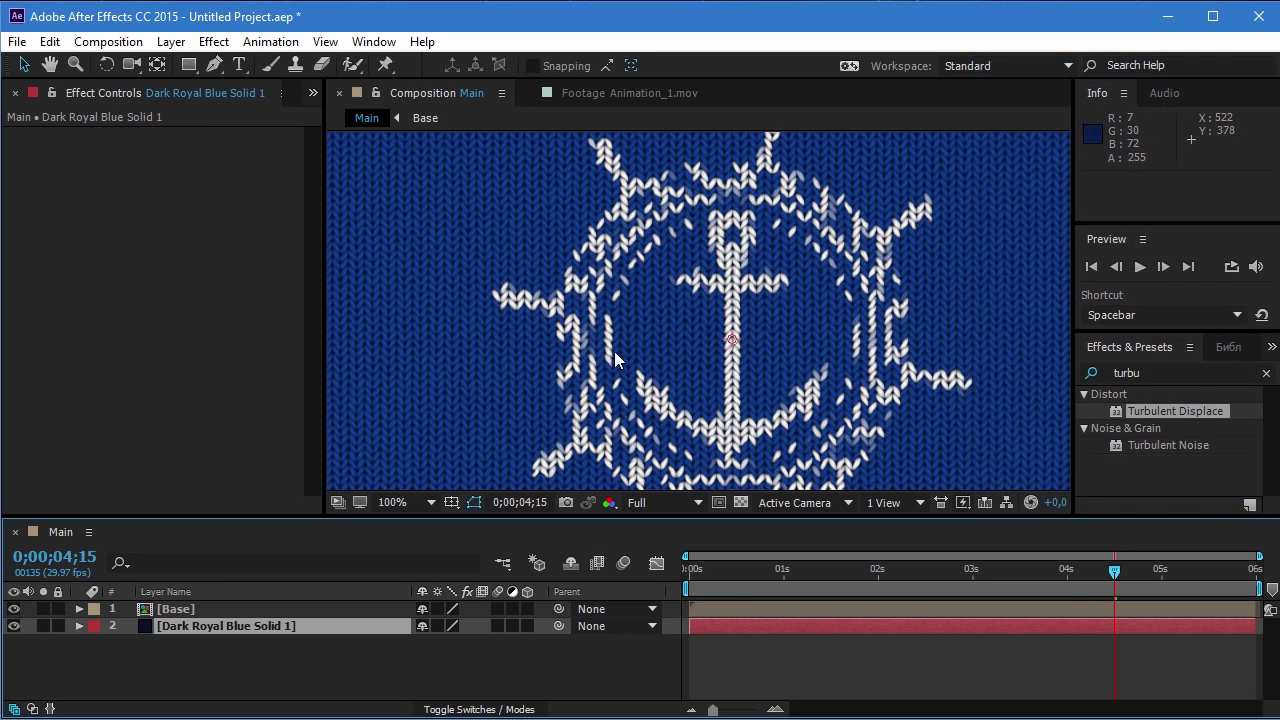
# - Zoom and pan across the anchor stitches, then deselect the blue solid layer
pyautogui.scroll(-1, 614, 351)
pyautogui.scroll(1, 689, 332)
pyautogui.scroll(1, 740, 366)
pyautogui.moveTo(747, 369); pyautogui.dragTo(648, 193)
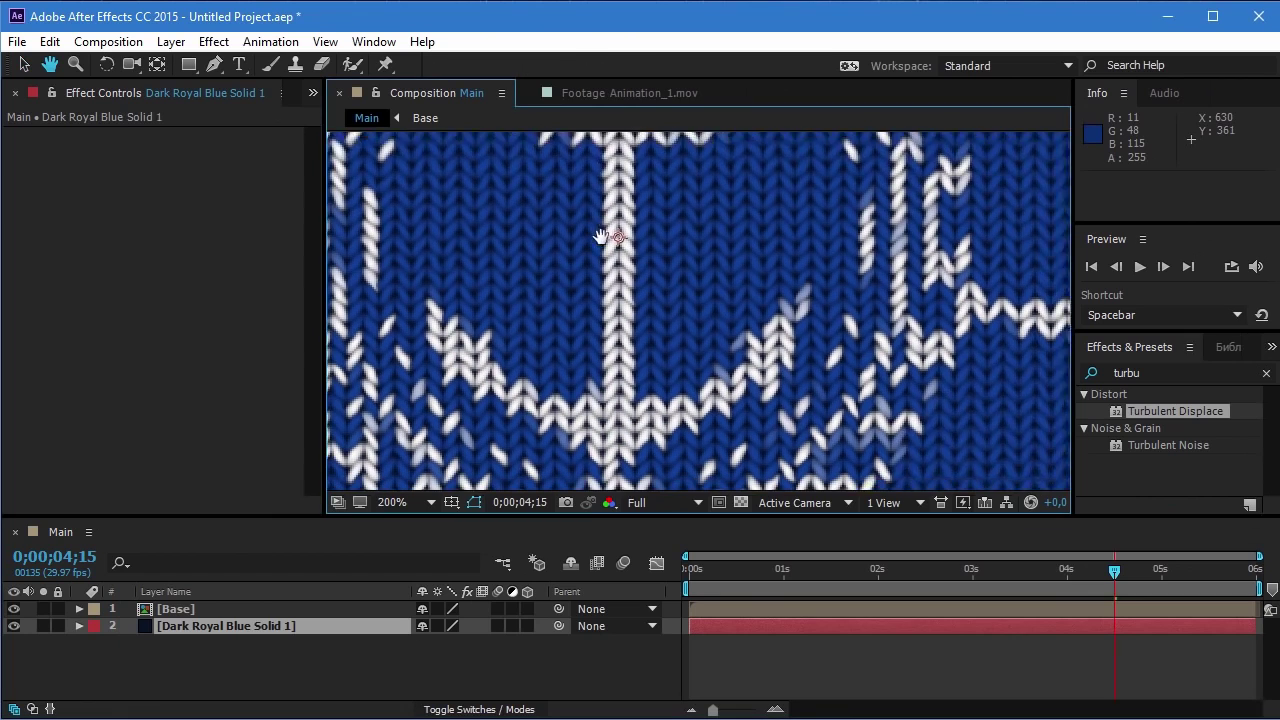
pyautogui.scroll(-1, 648, 195)
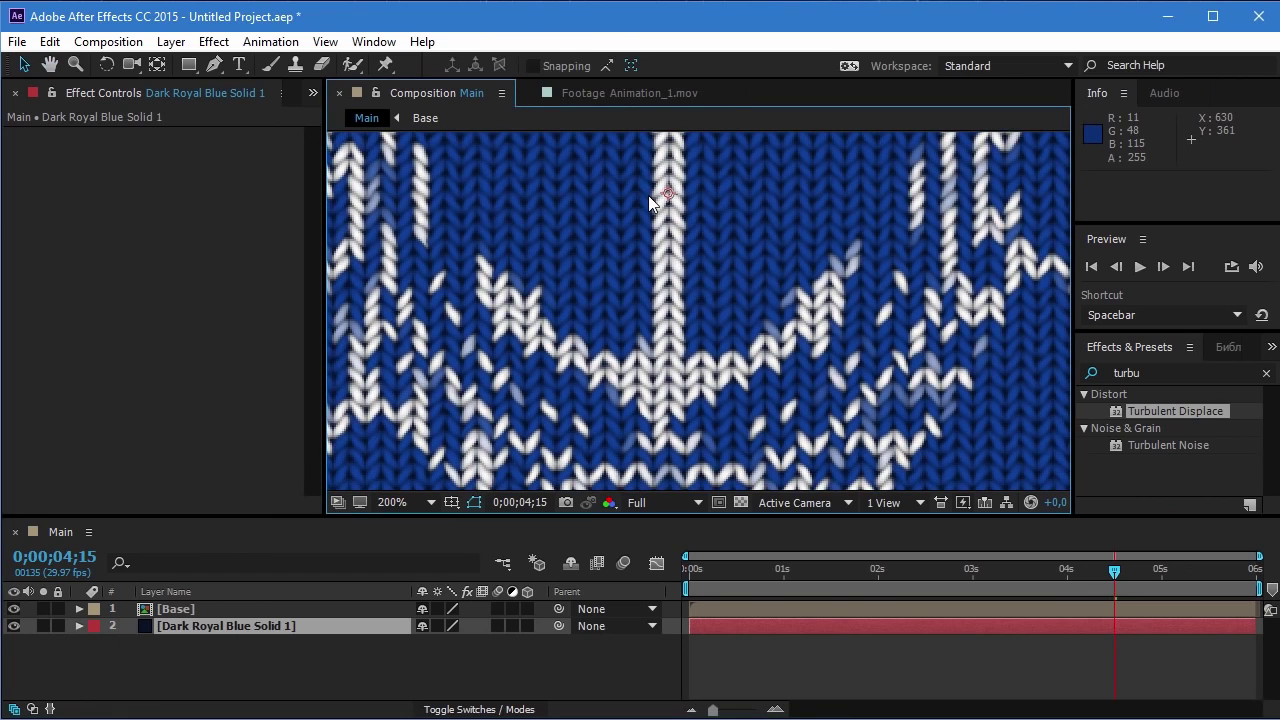
pyautogui.scroll(-1, 660, 230)
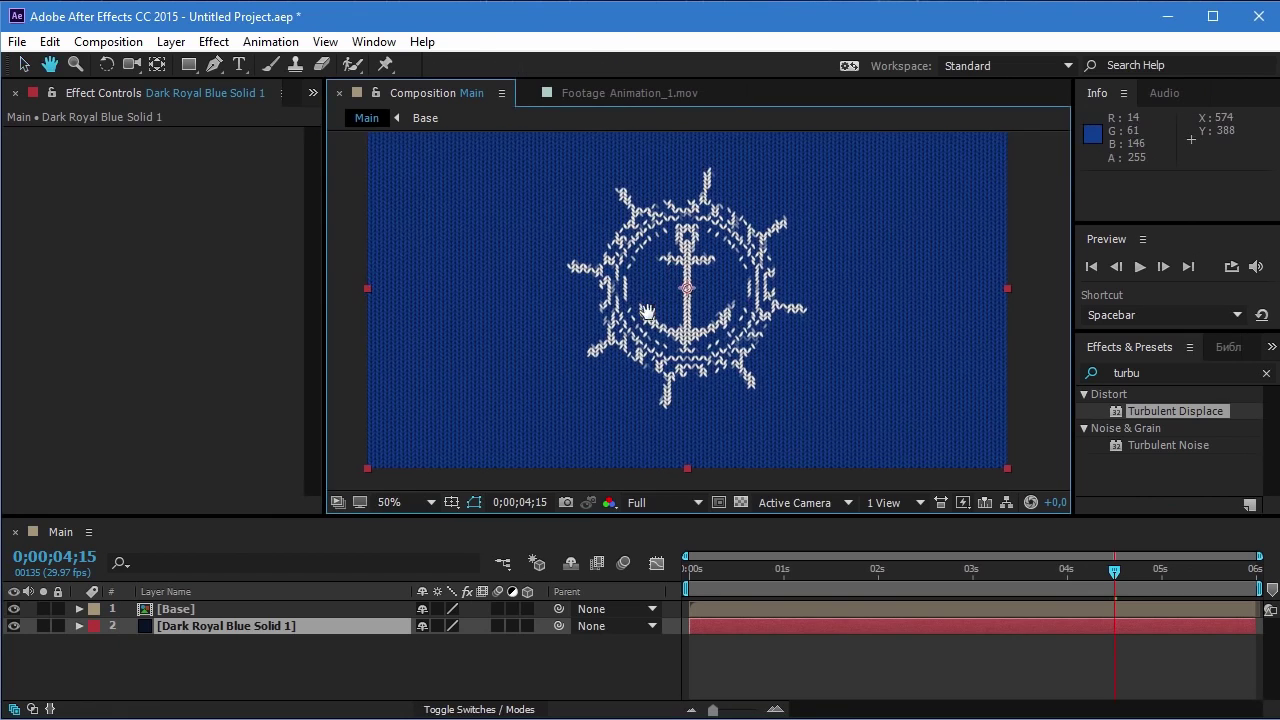
pyautogui.moveTo(672, 258); pyautogui.dragTo(667, 260)
pyautogui.click(266, 651)
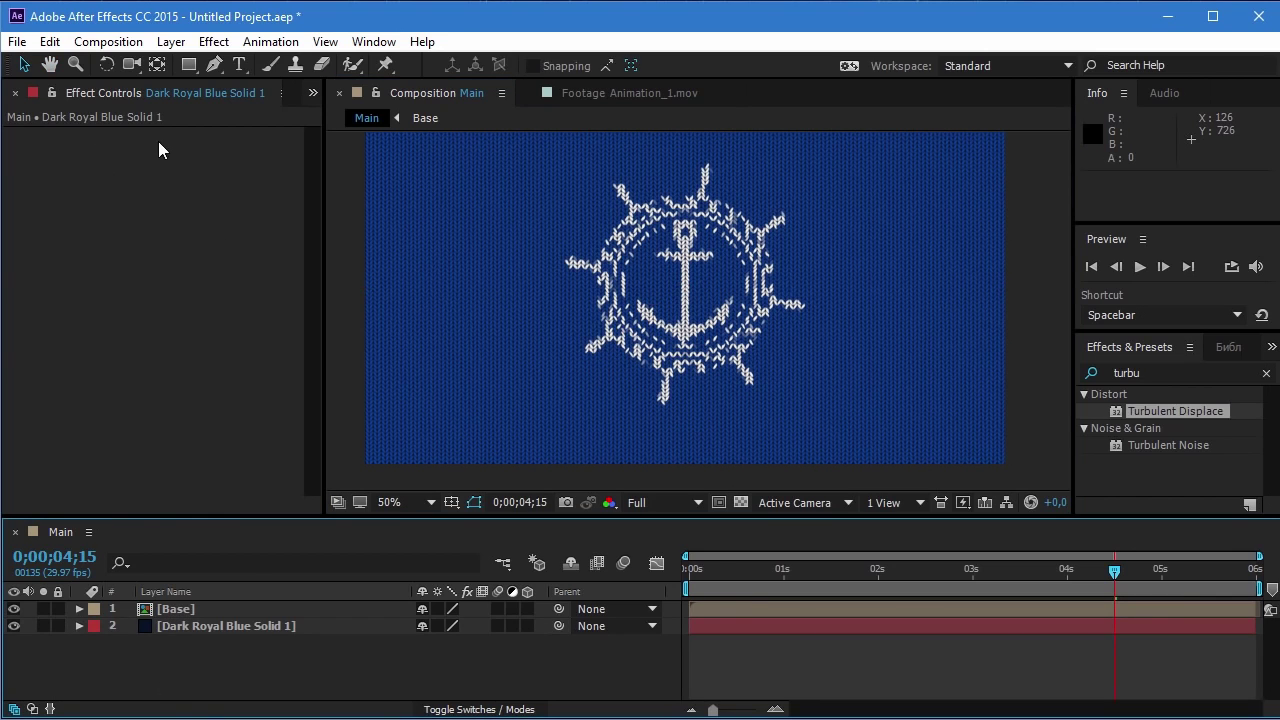
pyautogui.click(170, 41)
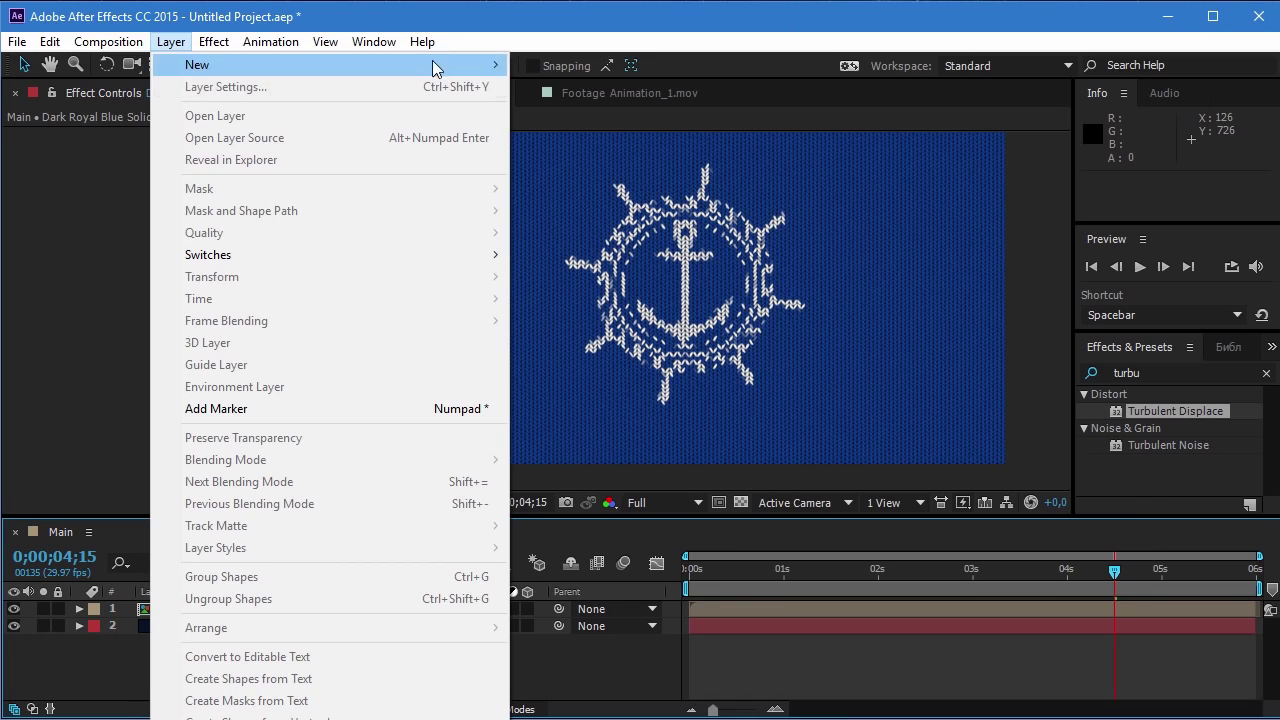
# - Add a full-frame black (000000) solid, Black Solid 1, to the Main comp
pyautogui.moveTo(440, 66)
pyautogui.click(571, 87)
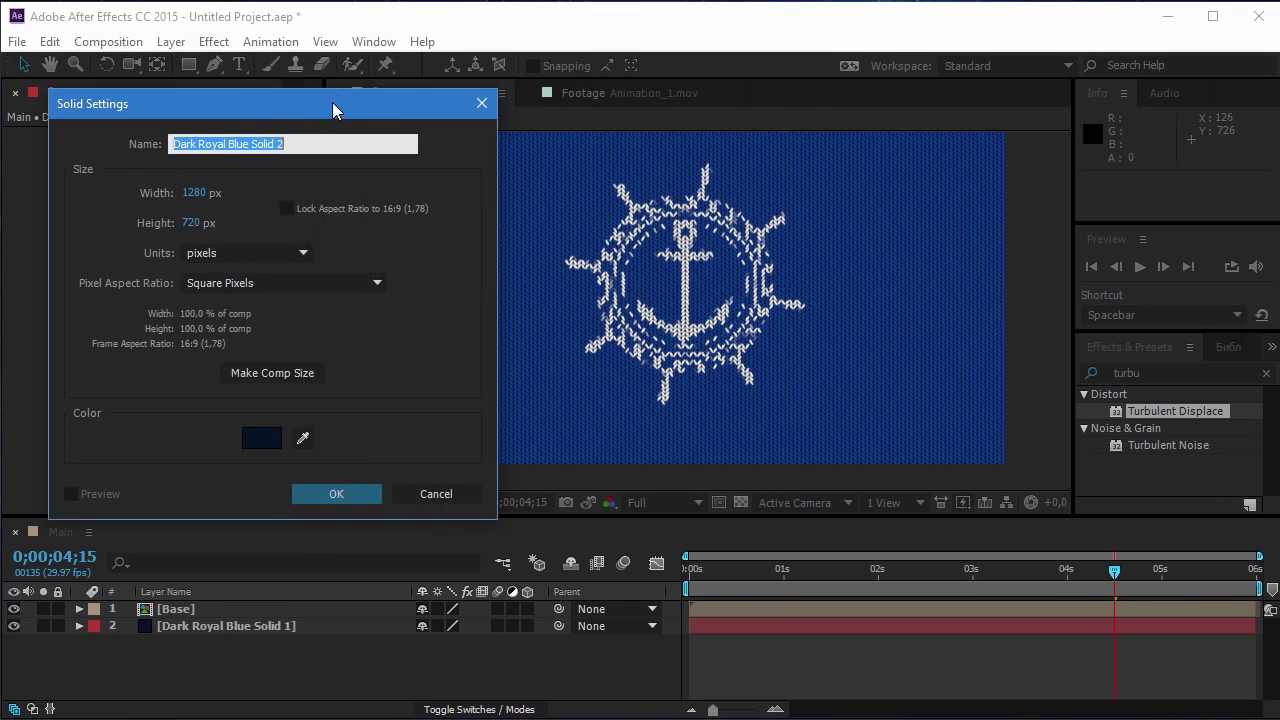
pyautogui.click(490, 451)
pyautogui.click(951, 399)
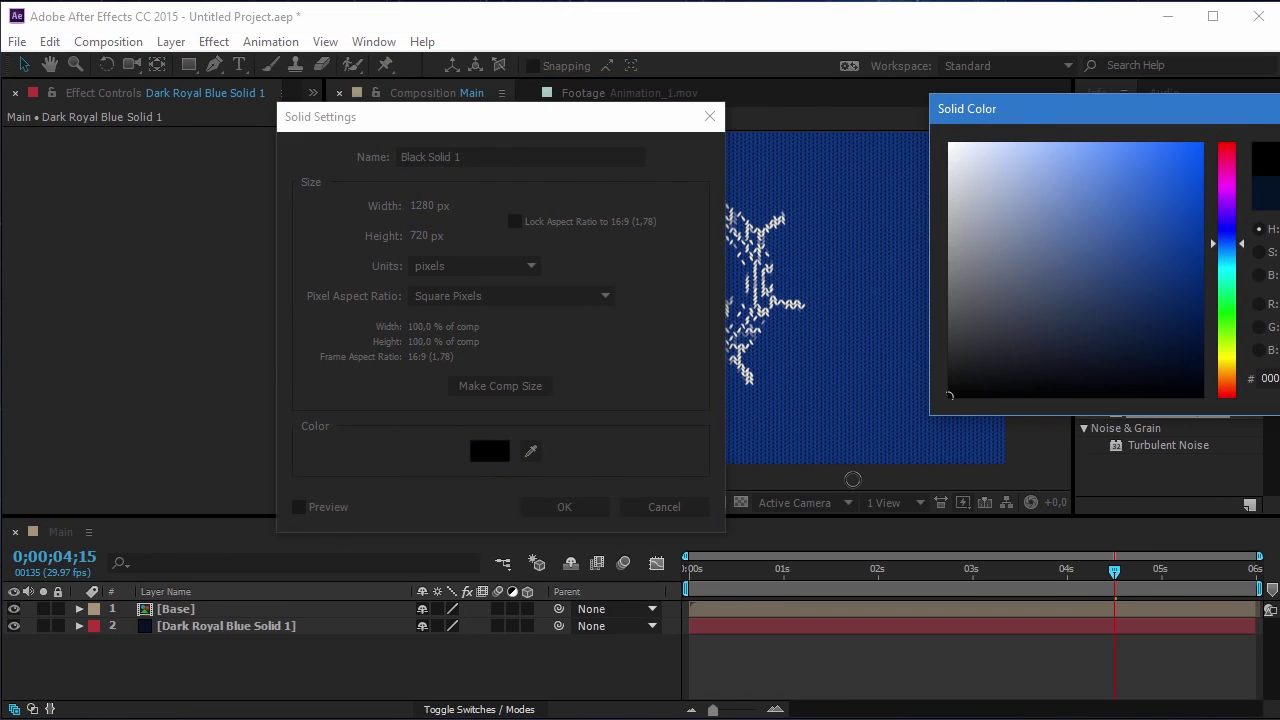
pyautogui.click(1029, 188)
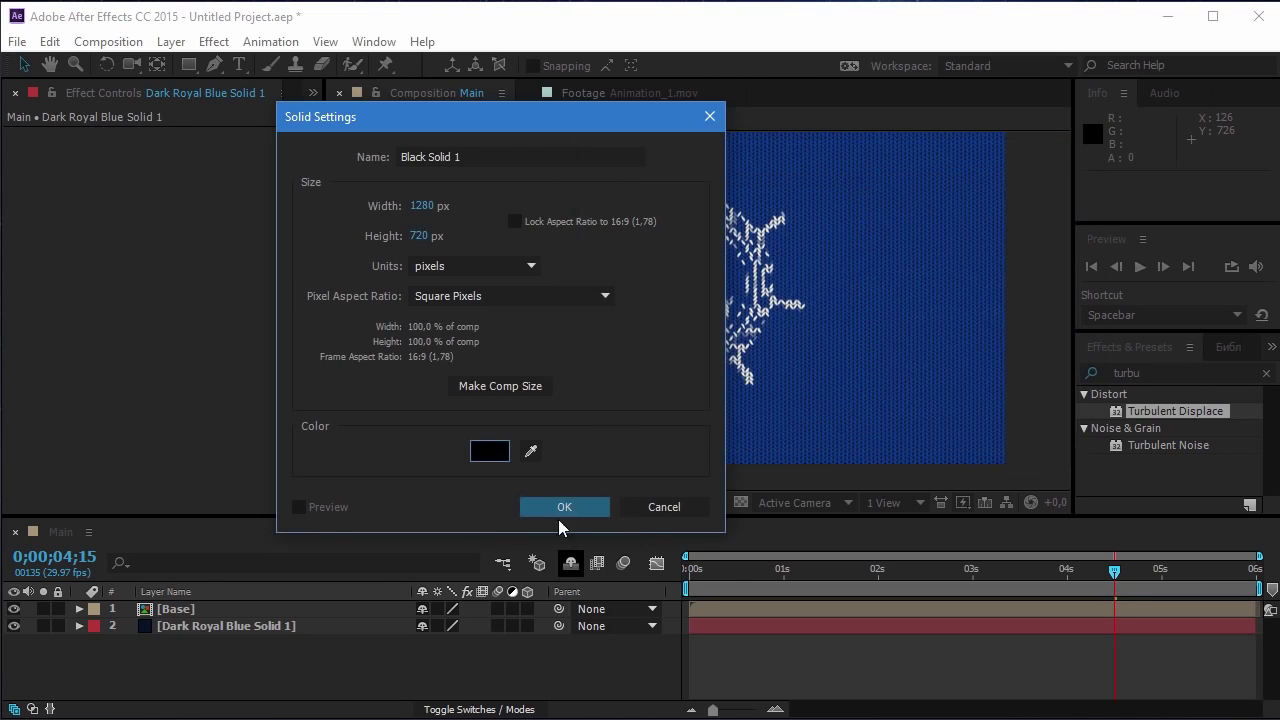
pyautogui.click(561, 508)
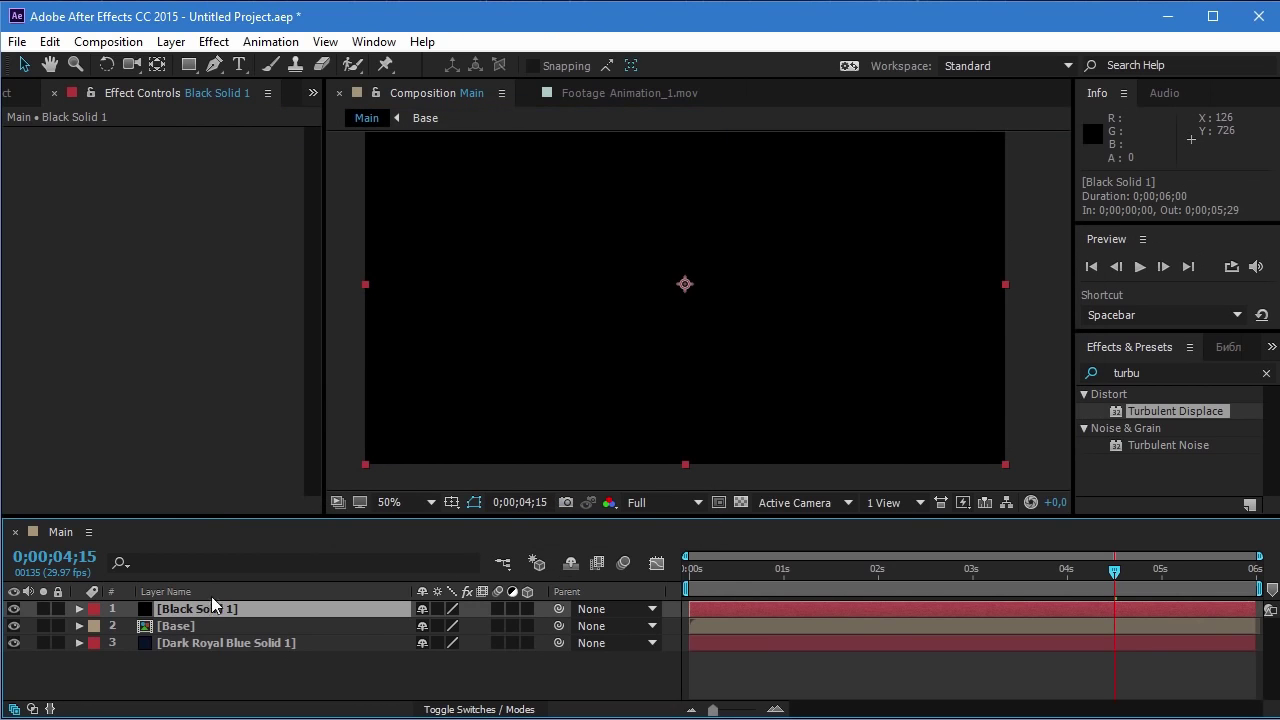
# - Add a white (FFFFFF) solid, White Solid 1, and clear the old effects search
pyautogui.click(170, 41)
pyautogui.moveTo(385, 70)
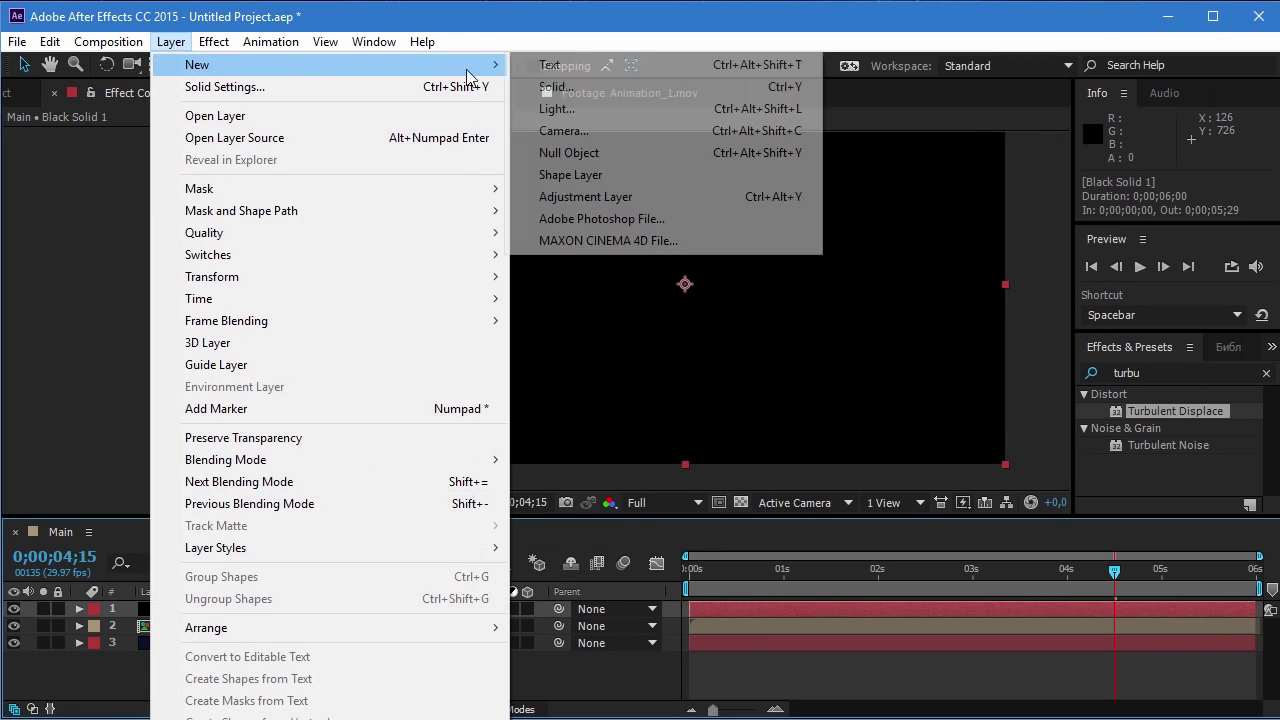
pyautogui.click(556, 86)
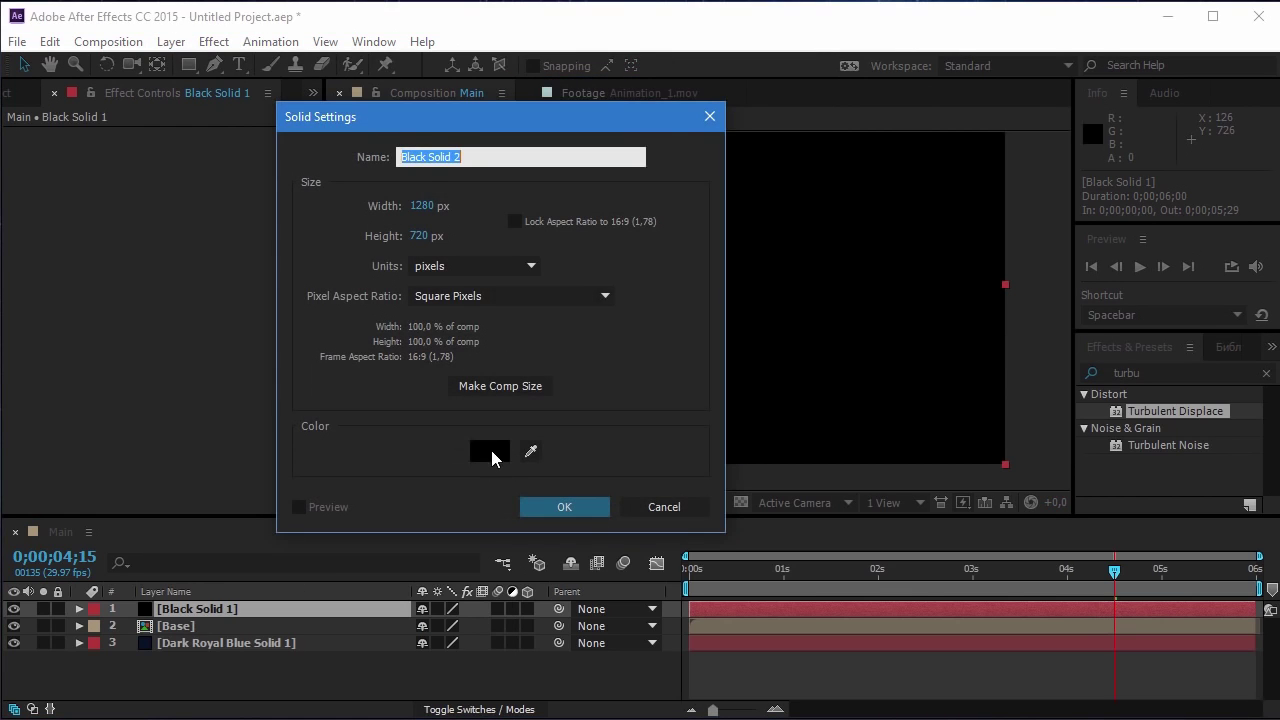
pyautogui.click(489, 451)
pyautogui.write('ffffff')
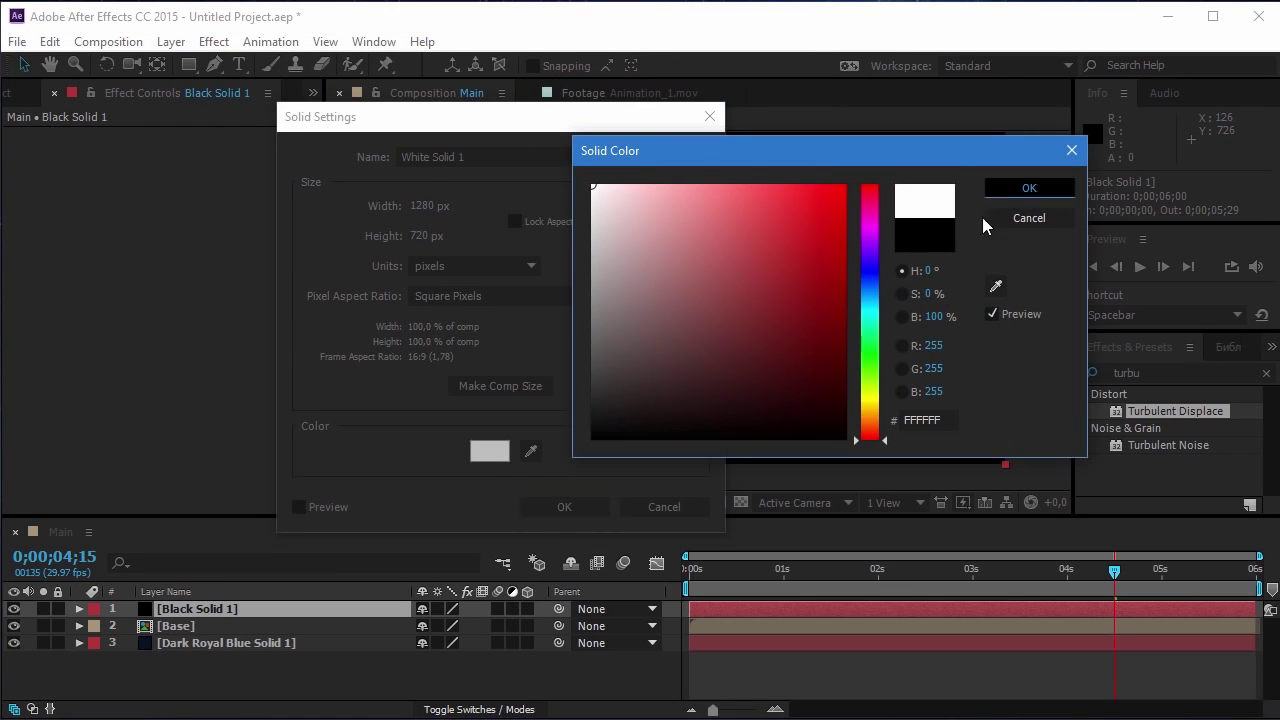
pyautogui.click(1040, 189)
pyautogui.click(574, 510)
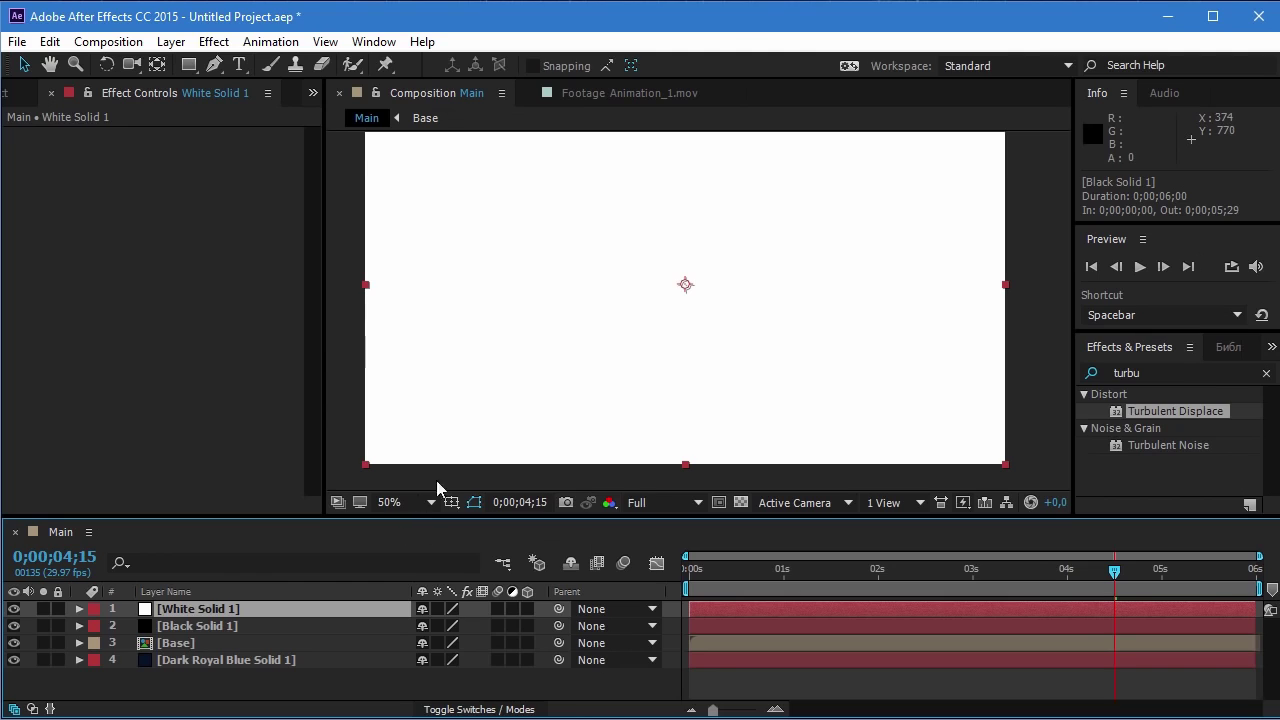
pyautogui.click(1160, 373)
pyautogui.press('BackSpace')
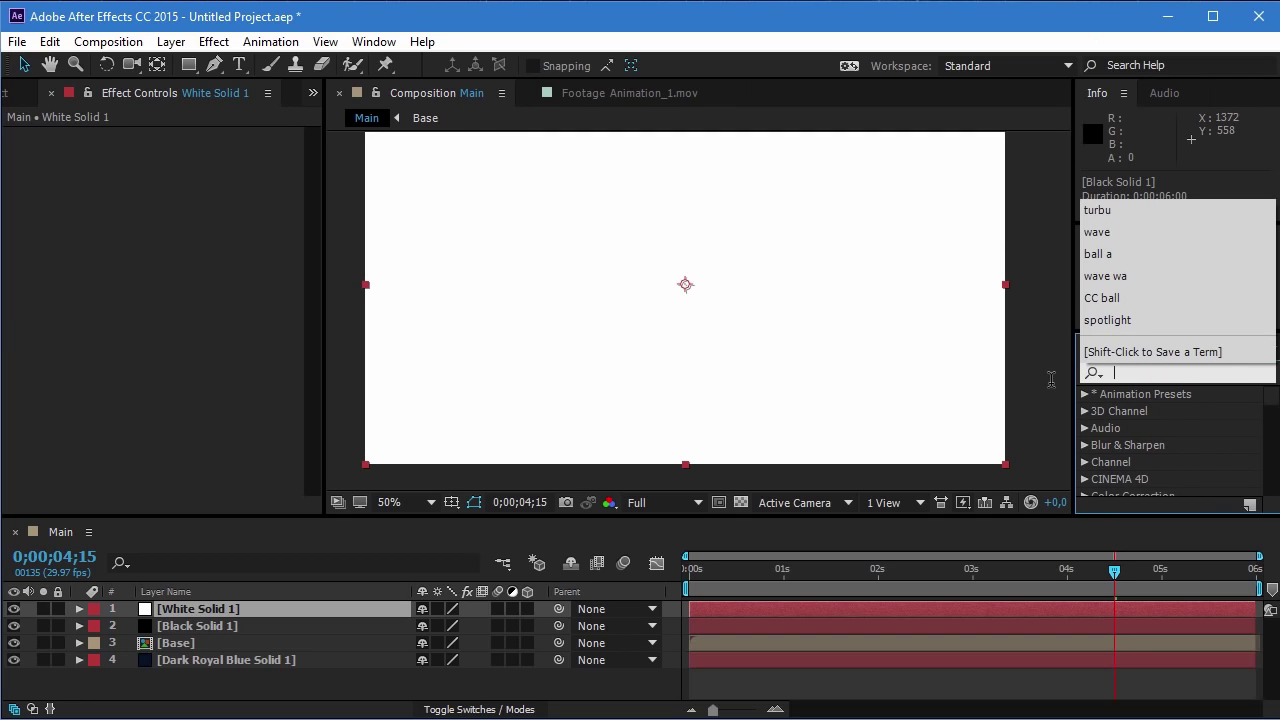
# - Apply Venetian Blinds to White Solid 1 with Transition Completion at 50%
pyautogui.write('vene')
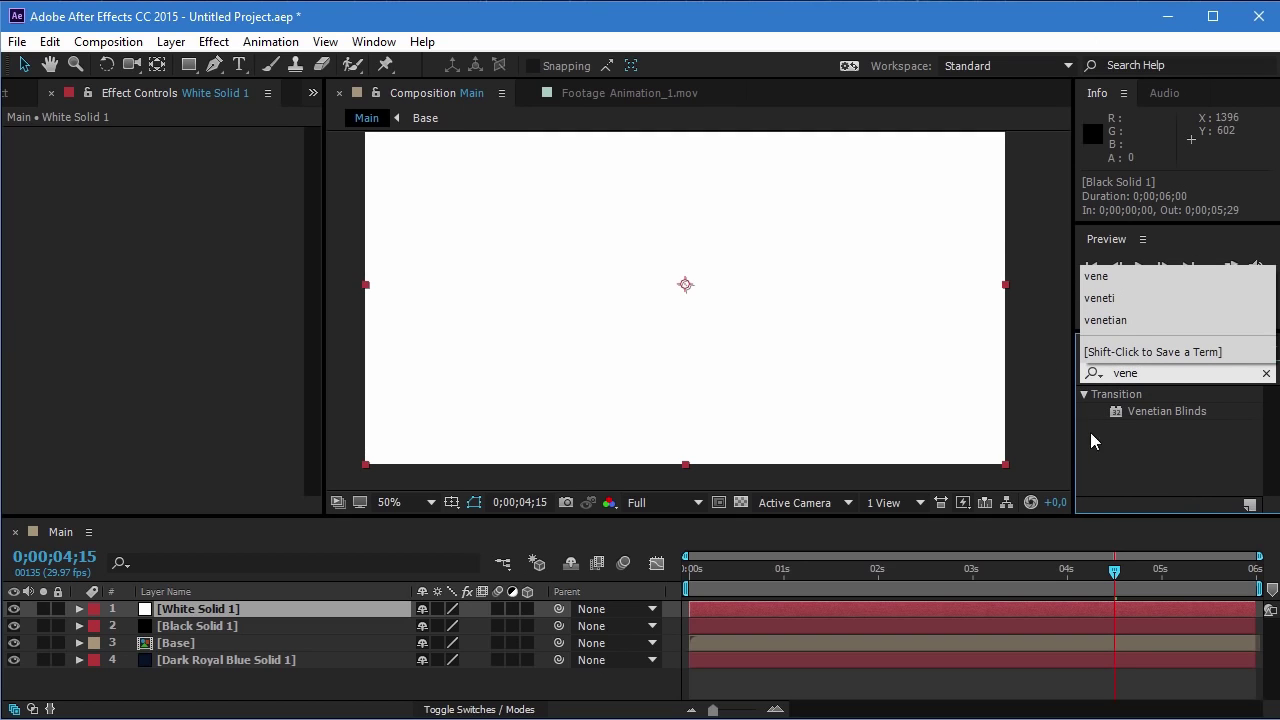
pyautogui.click(1174, 410)
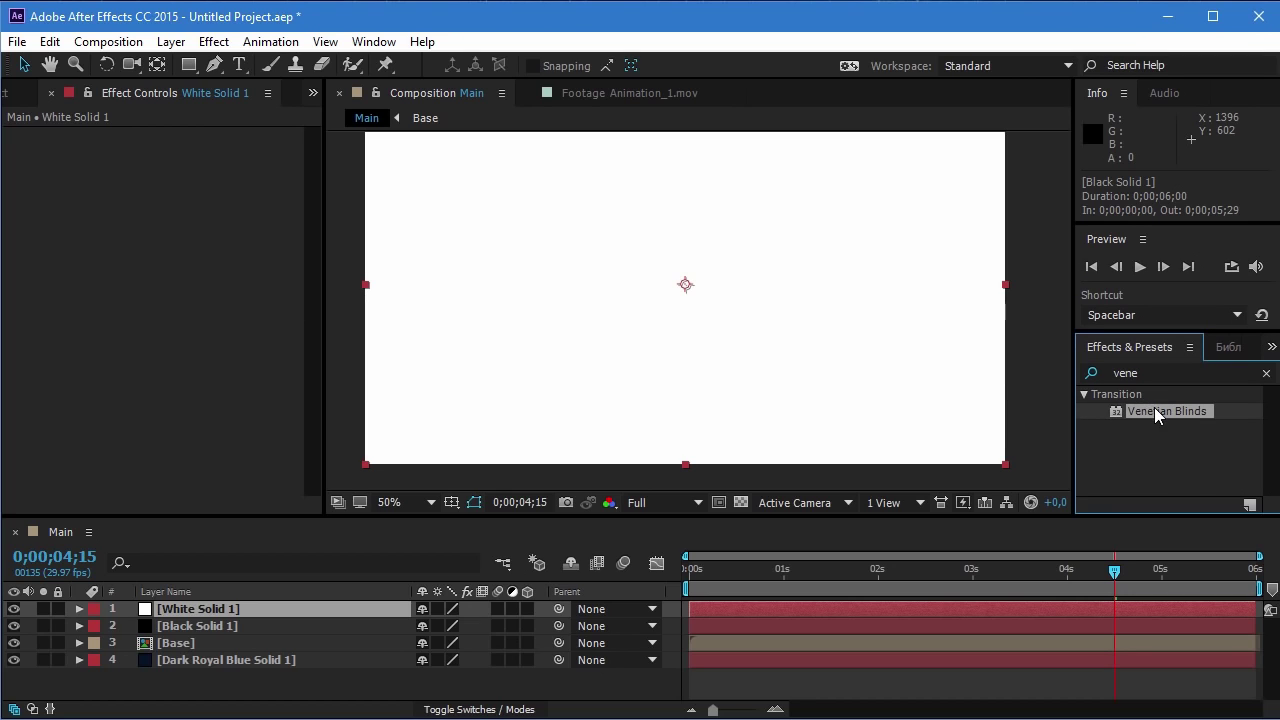
pyautogui.moveTo(1154, 407); pyautogui.dragTo(180, 612)
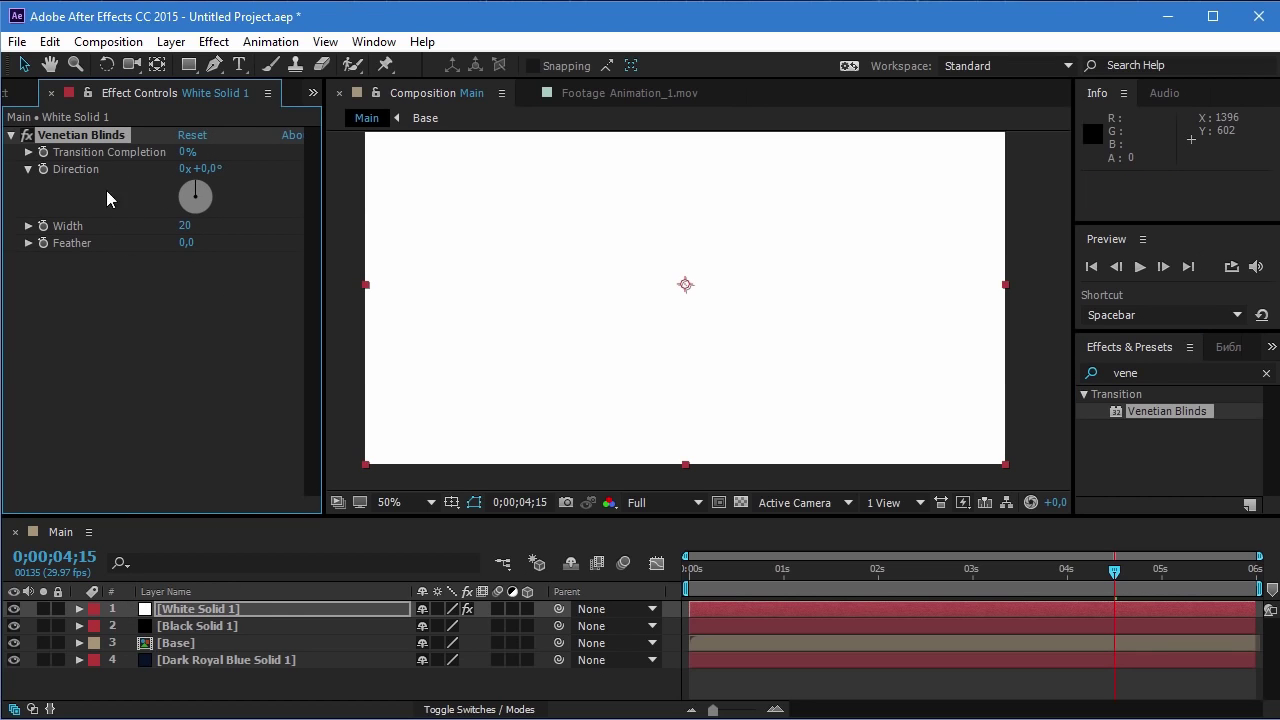
pyautogui.click(186, 153)
pyautogui.write('0')
pyautogui.press('Return')
# - Set the Venetian Blinds Direction to 90° and Width to 10 for horizontal stripes
pyautogui.moveTo(189, 188); pyautogui.dragTo(209, 194)
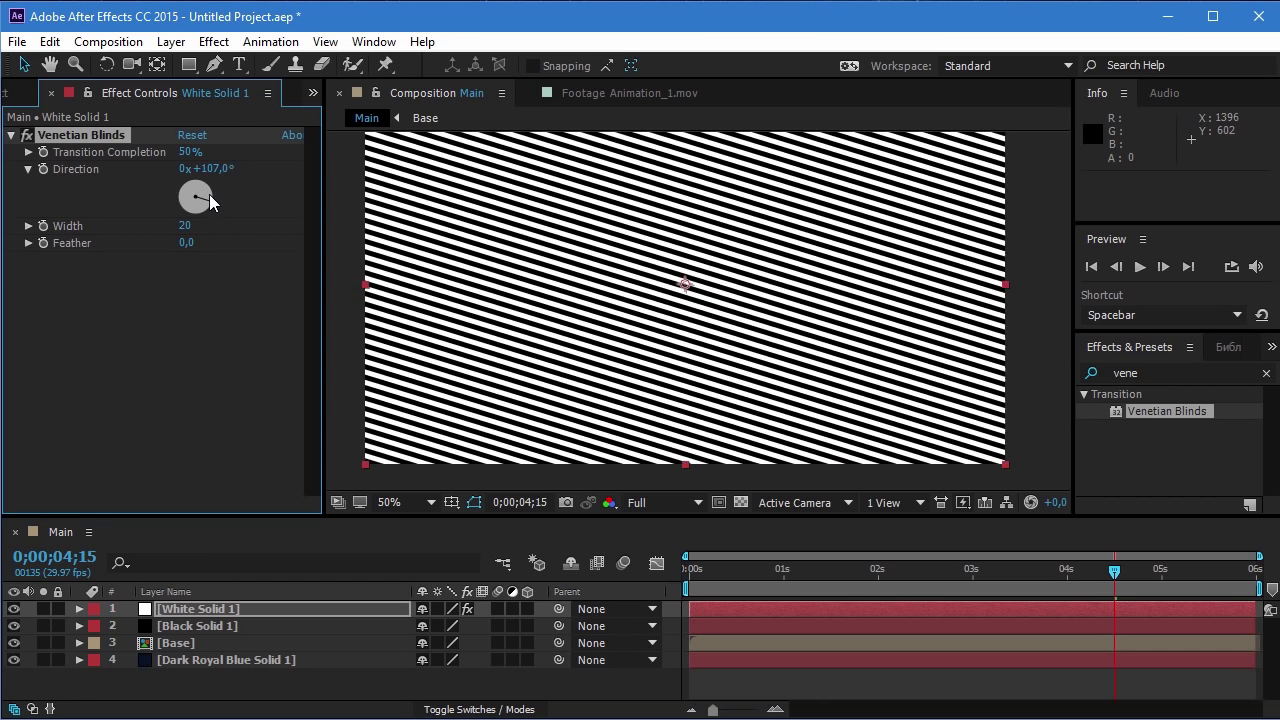
pyautogui.click(205, 169)
pyautogui.write('90')
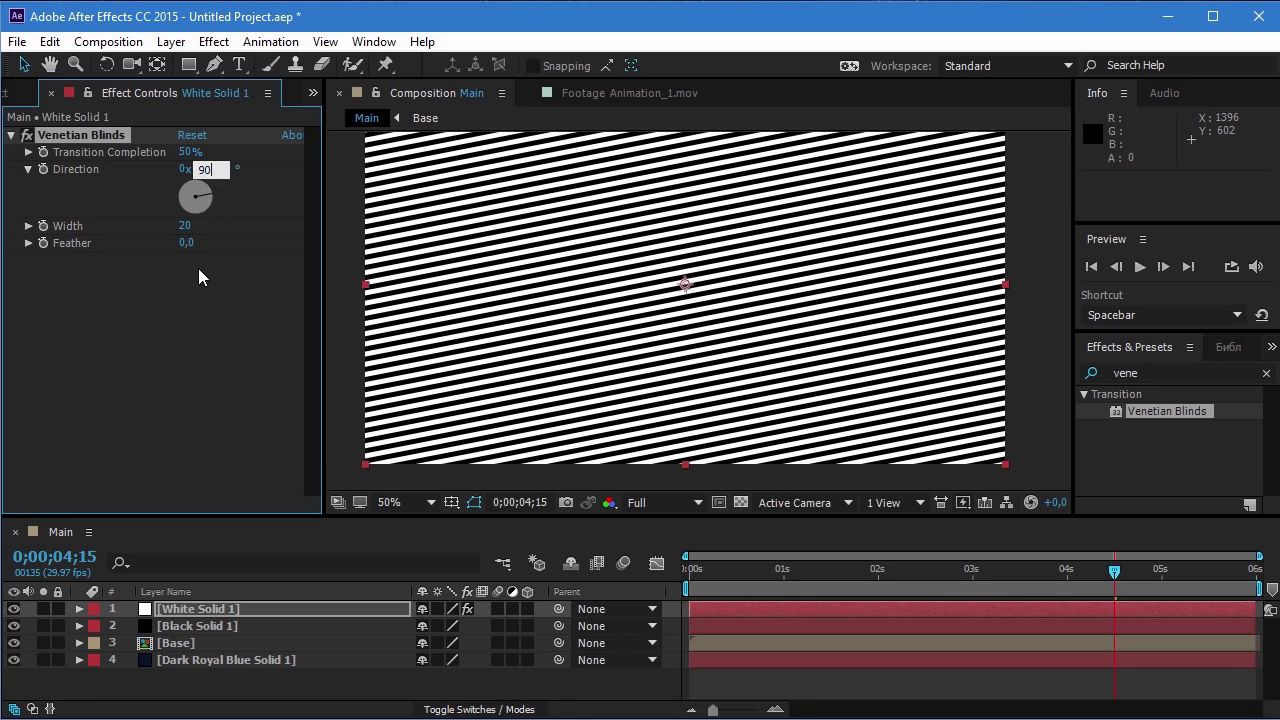
pyautogui.click(181, 291)
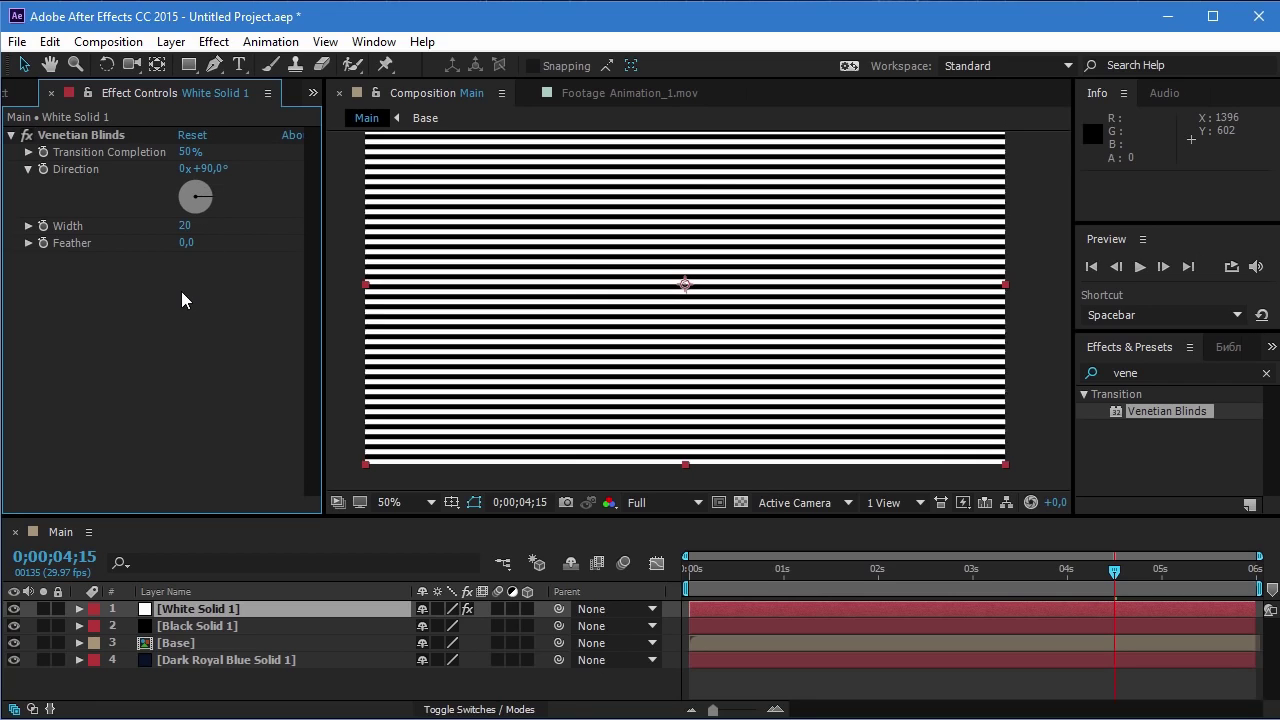
pyautogui.click(185, 227)
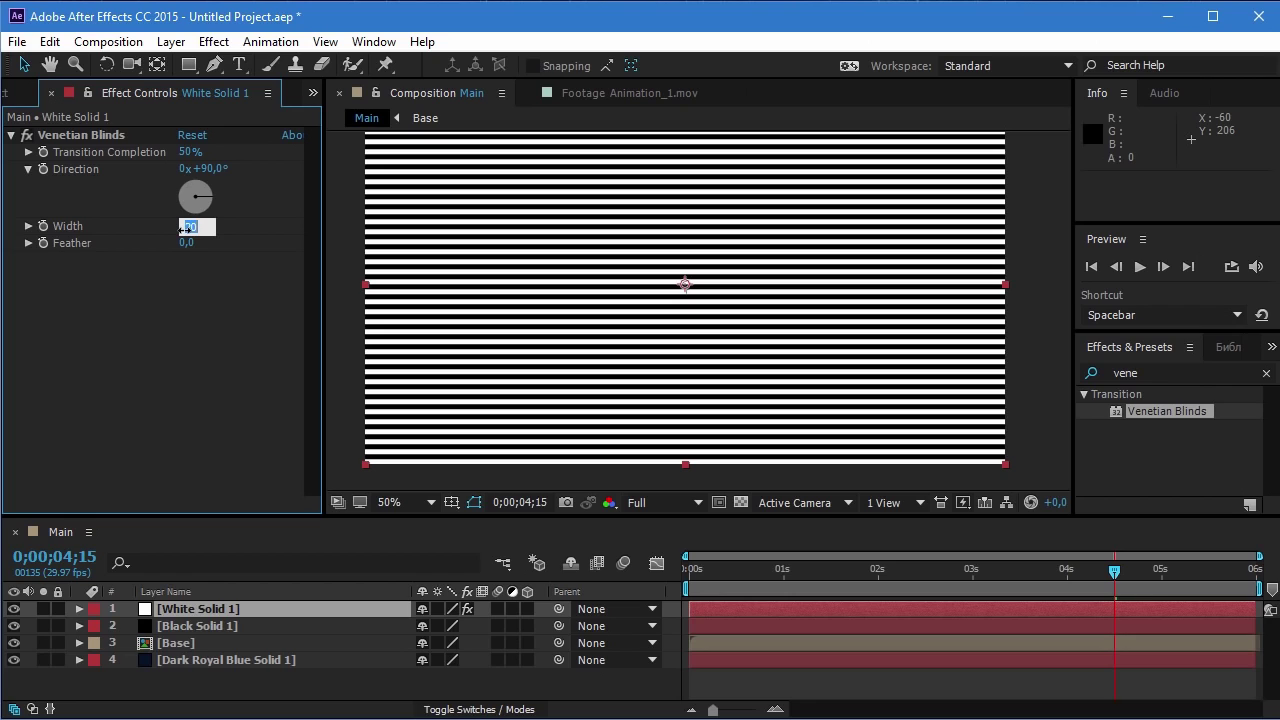
pyautogui.write('10')
pyautogui.press('Return')
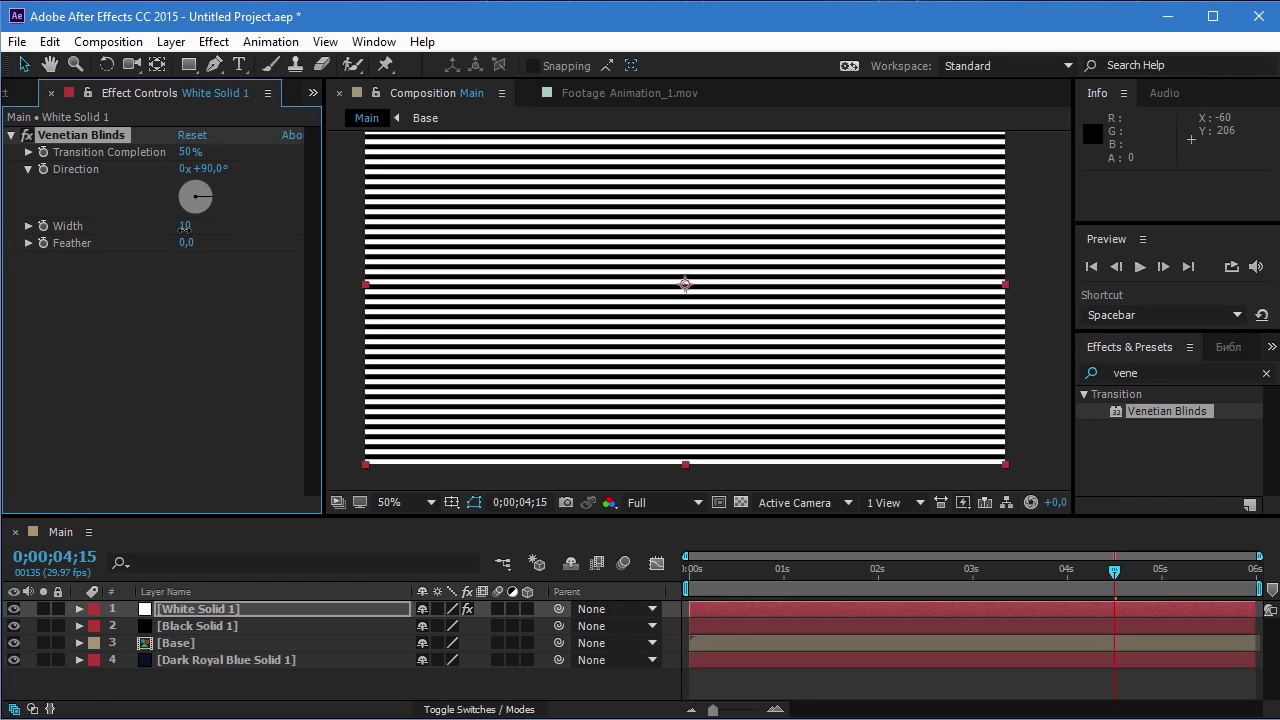
pyautogui.click(215, 365)
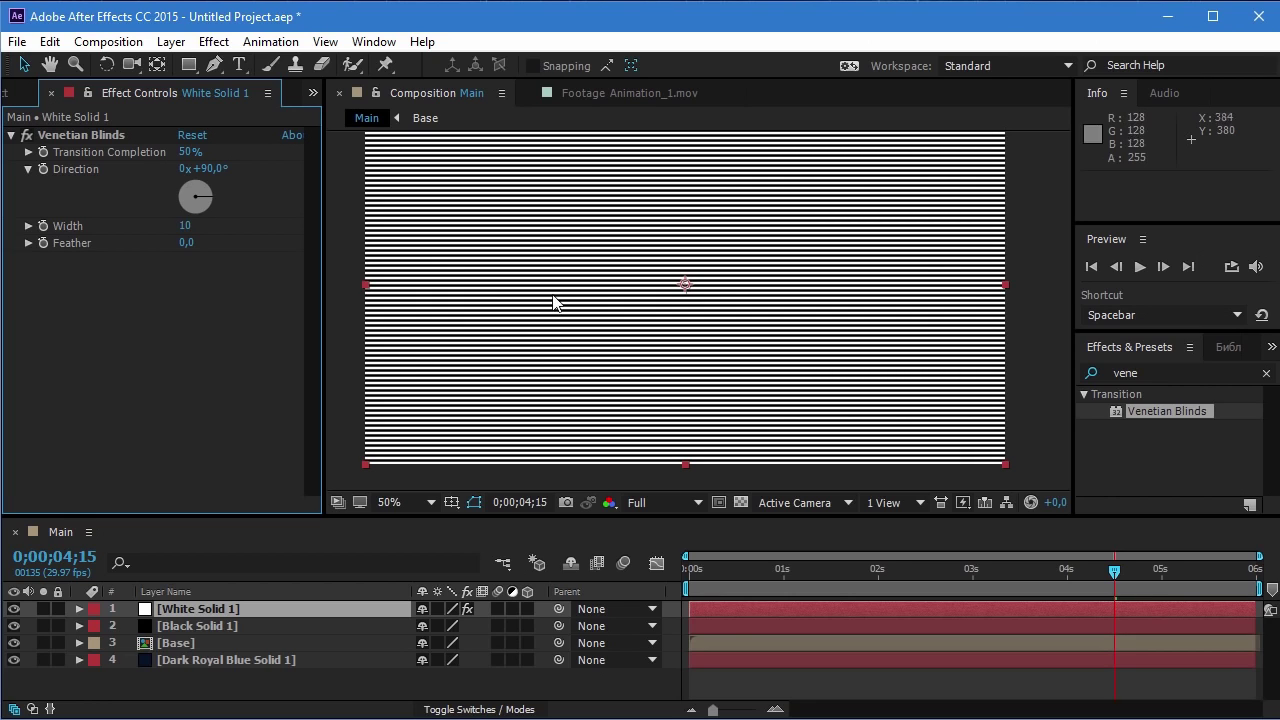
pyautogui.scroll(-2, 556, 300)
pyautogui.scroll(2, 560, 300)
pyautogui.scroll(1, 559, 302)
pyautogui.scroll(-1, 540, 320)
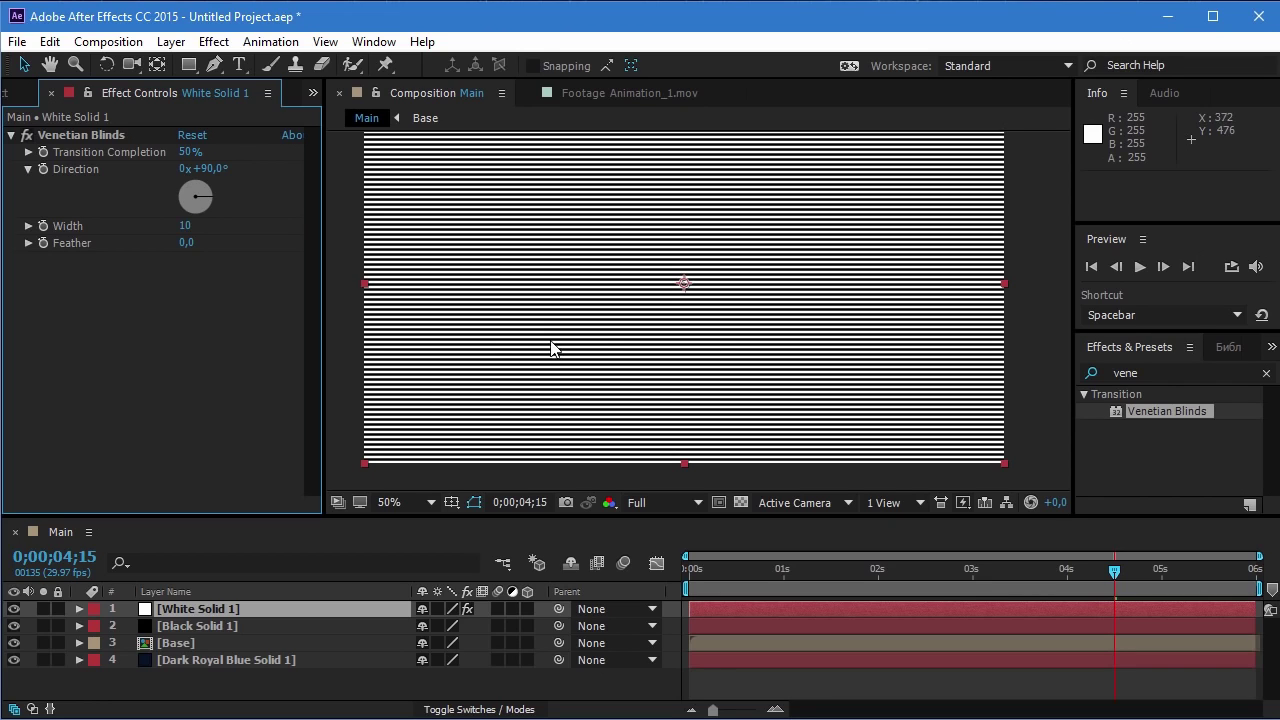
# - Apply Wave Warp to White Solid 1 with the Noise wave type
pyautogui.click(1137, 373)
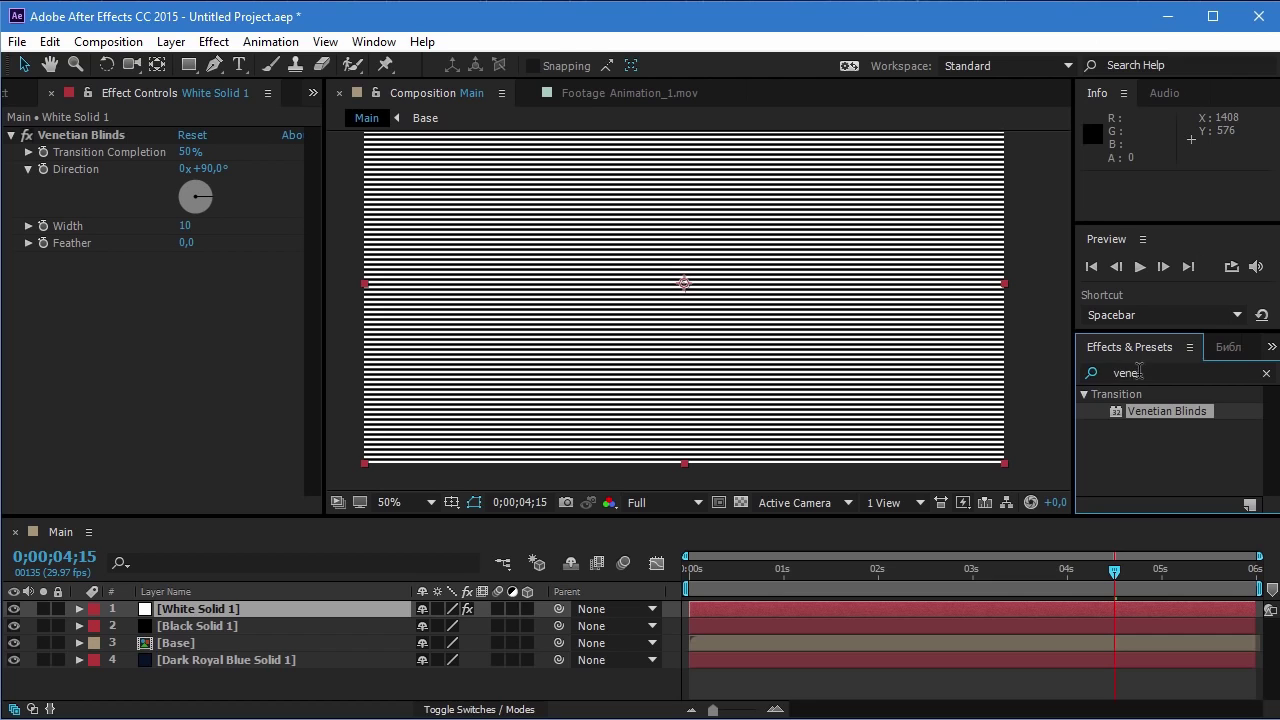
pyautogui.click(1139, 372)
pyautogui.write('wa')
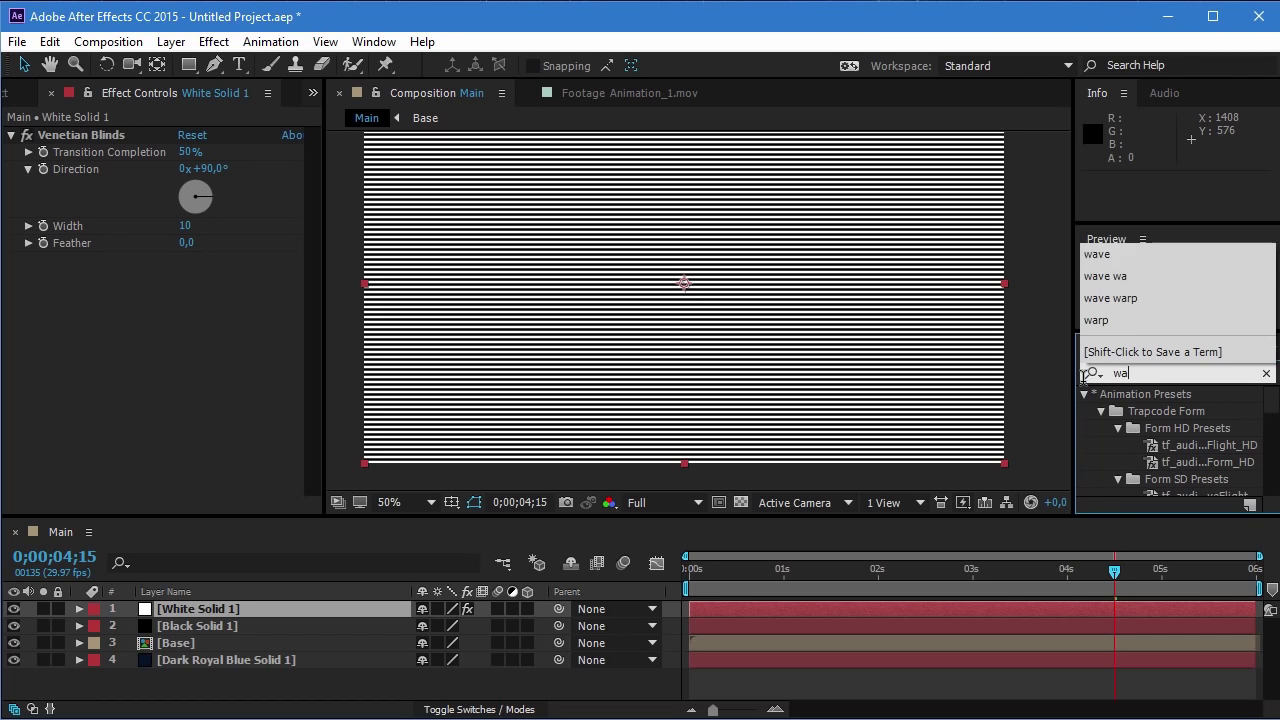
pyautogui.write('ve')
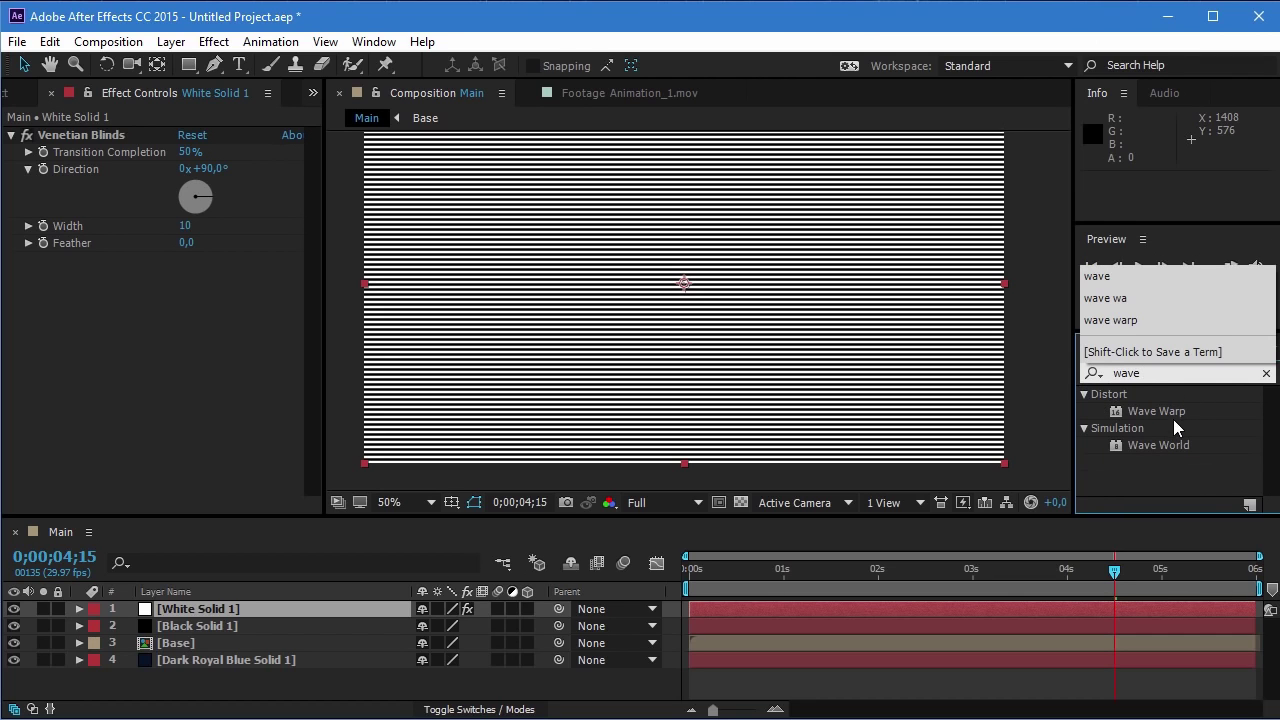
pyautogui.moveTo(1173, 419); pyautogui.dragTo(195, 336)
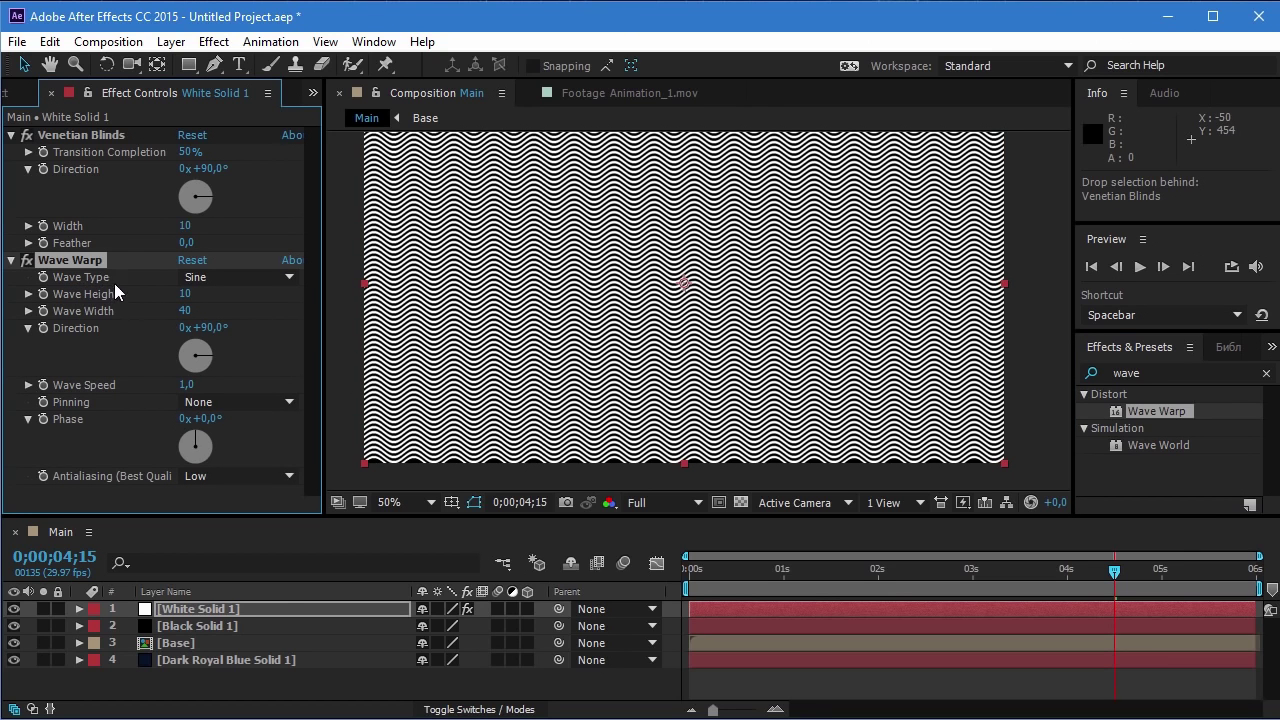
pyautogui.click(234, 279)
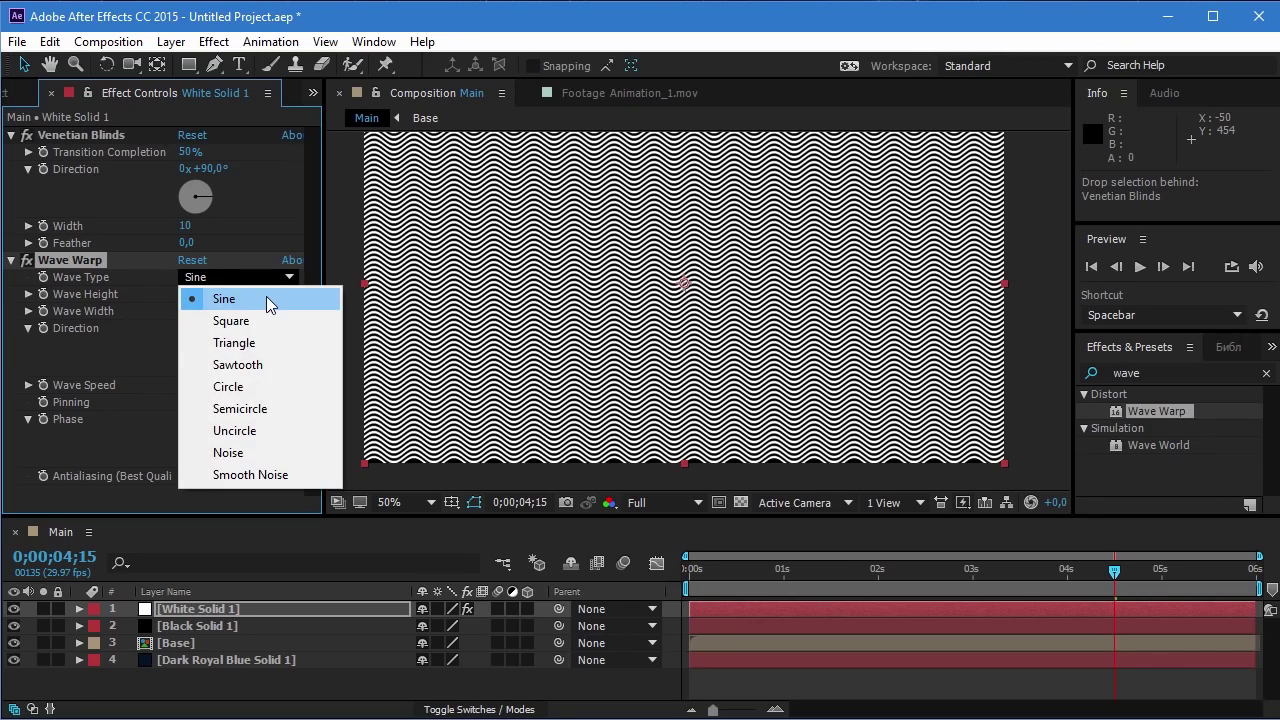
pyautogui.click(234, 453)
# - Raise the Wave Warp wave height to 30
pyautogui.scroll(-2, 660, 206)
pyautogui.scroll(4, 653, 210)
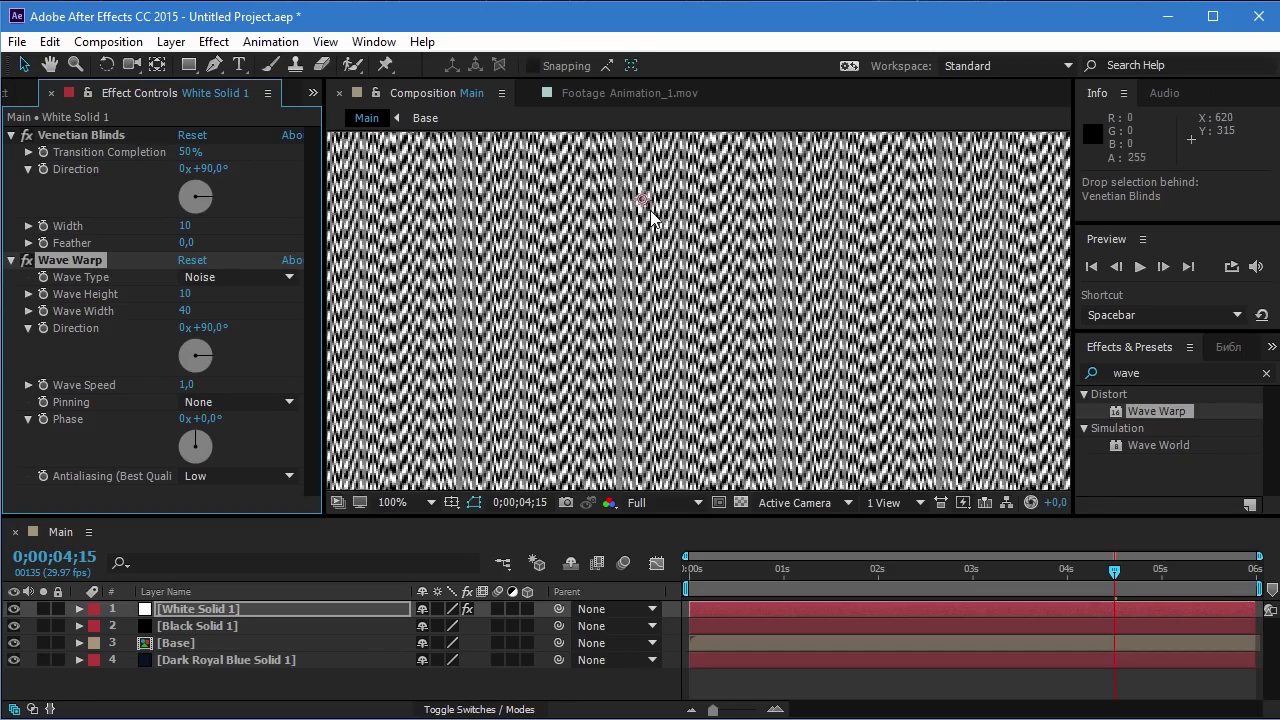
pyautogui.scroll(-1, 650, 216)
pyautogui.scroll(1, 650, 218)
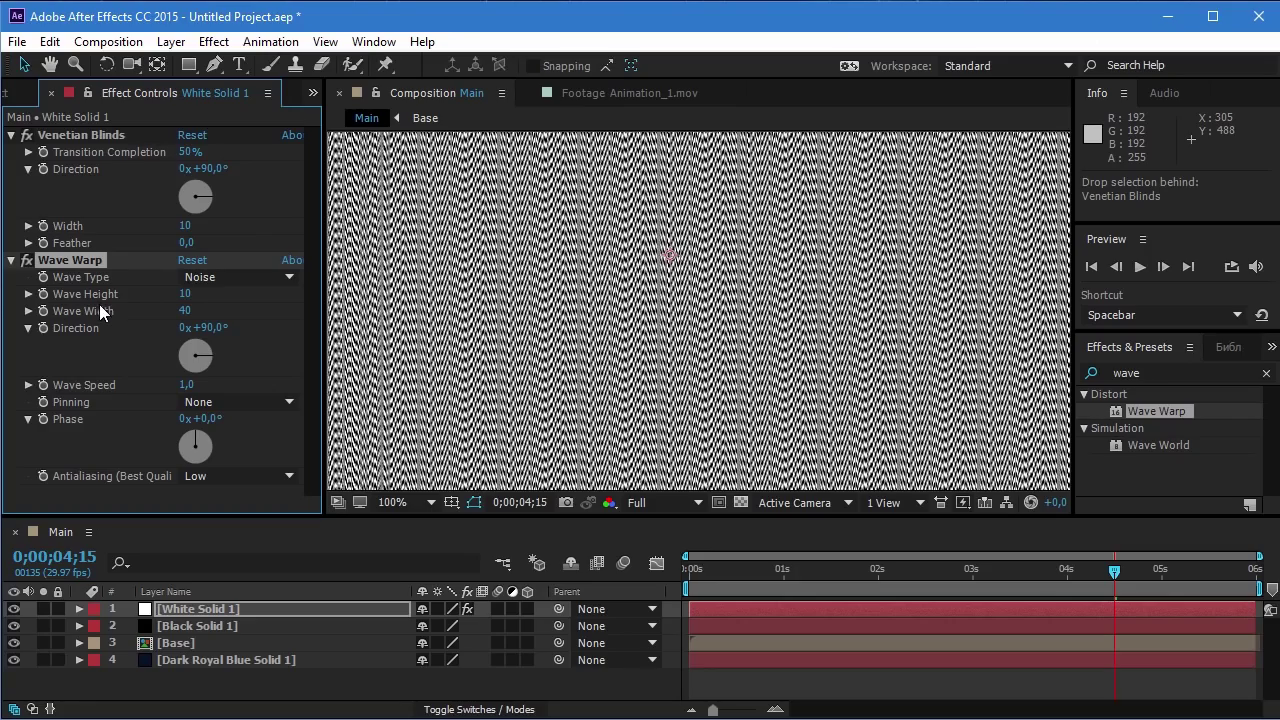
pyautogui.moveTo(186, 300)
pyautogui.mouseDown()
pyautogui.moveTo(206, 301)
pyautogui.moveTo(188, 302)
pyautogui.mouseUp()
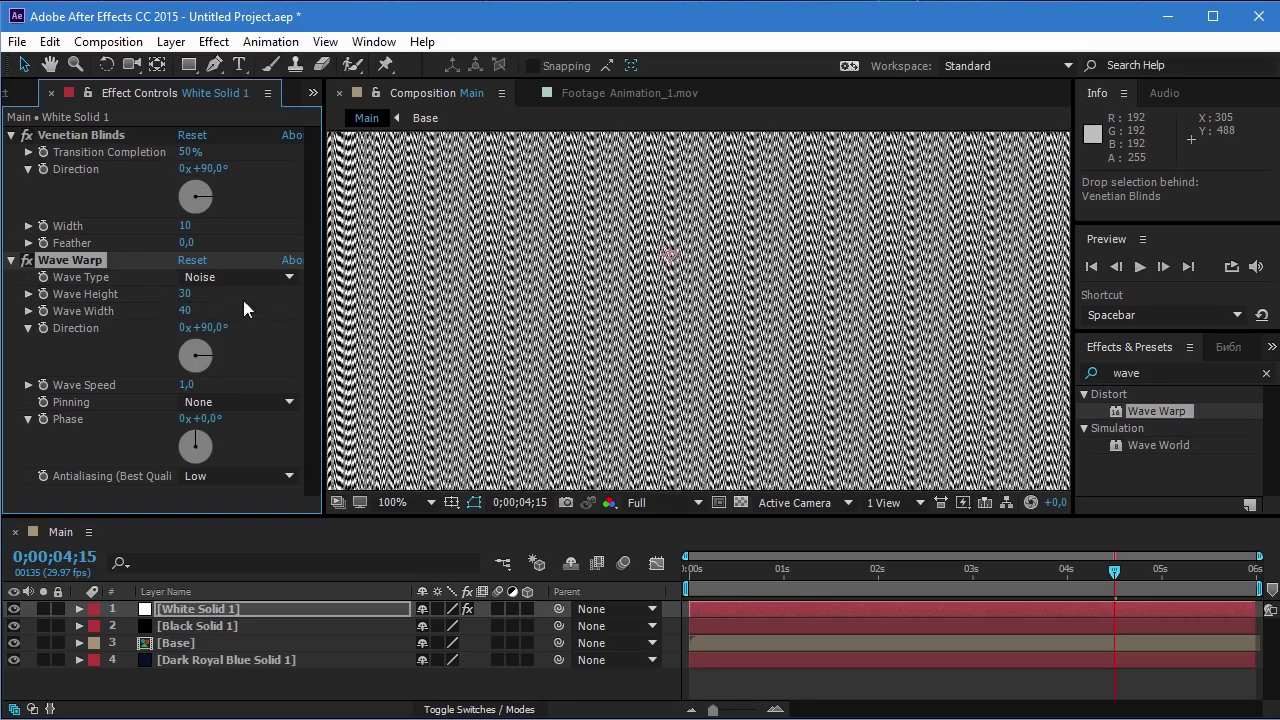
# - Set the Wave Warp wave width to 30
pyautogui.scroll(-1, 600, 286)
pyautogui.scroll(1, 600, 286)
pyautogui.moveTo(184, 316); pyautogui.dragTo(60, 311)
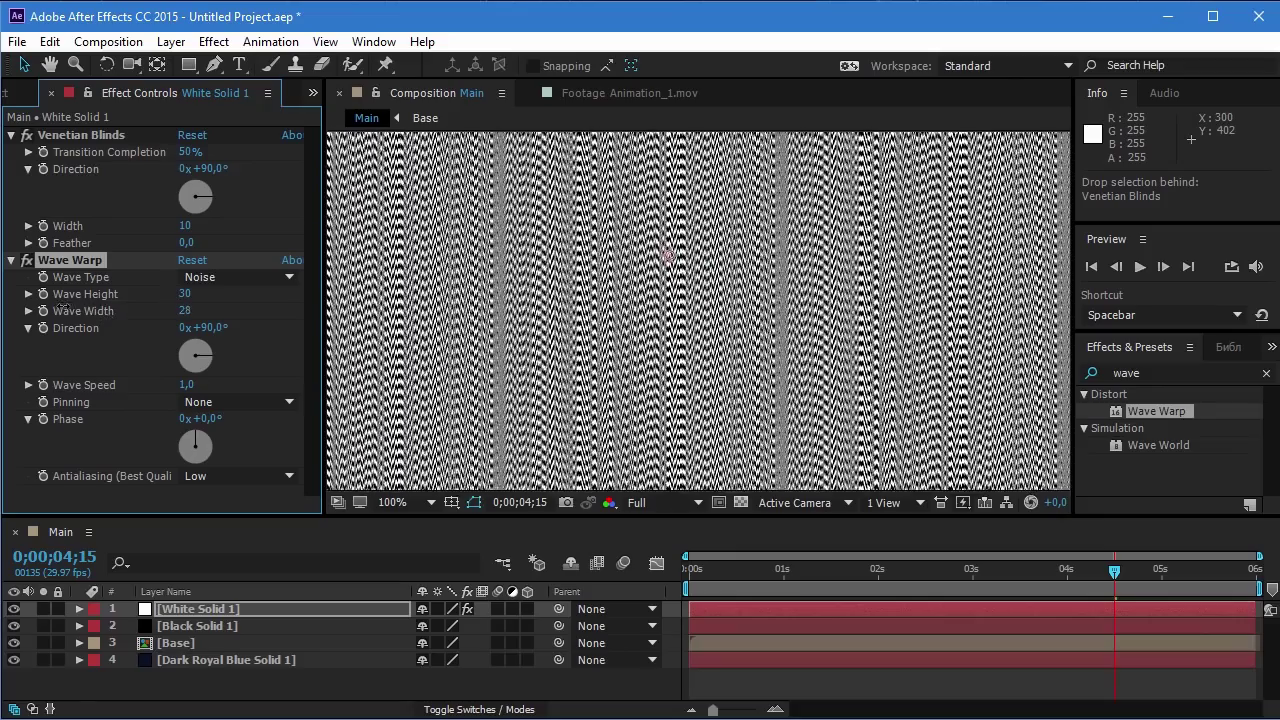
pyautogui.scroll(-2, 586, 272)
pyautogui.scroll(-1, 586, 272)
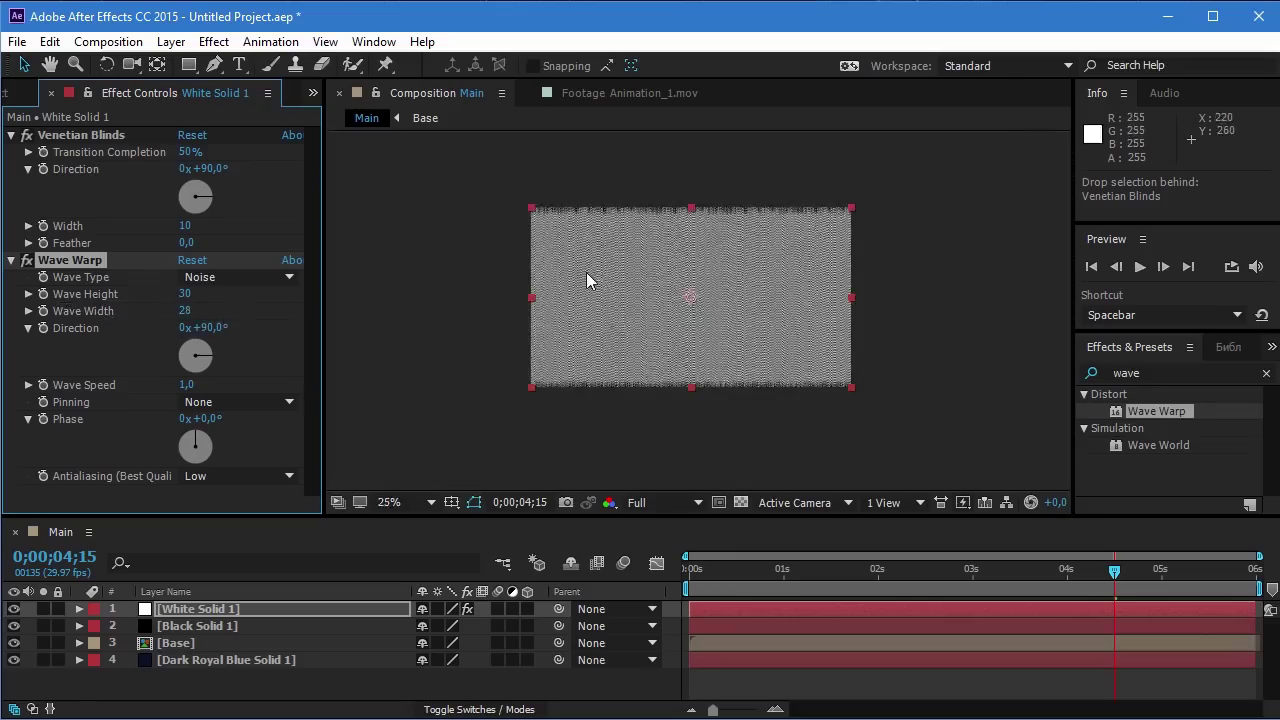
pyautogui.scroll(3, 586, 272)
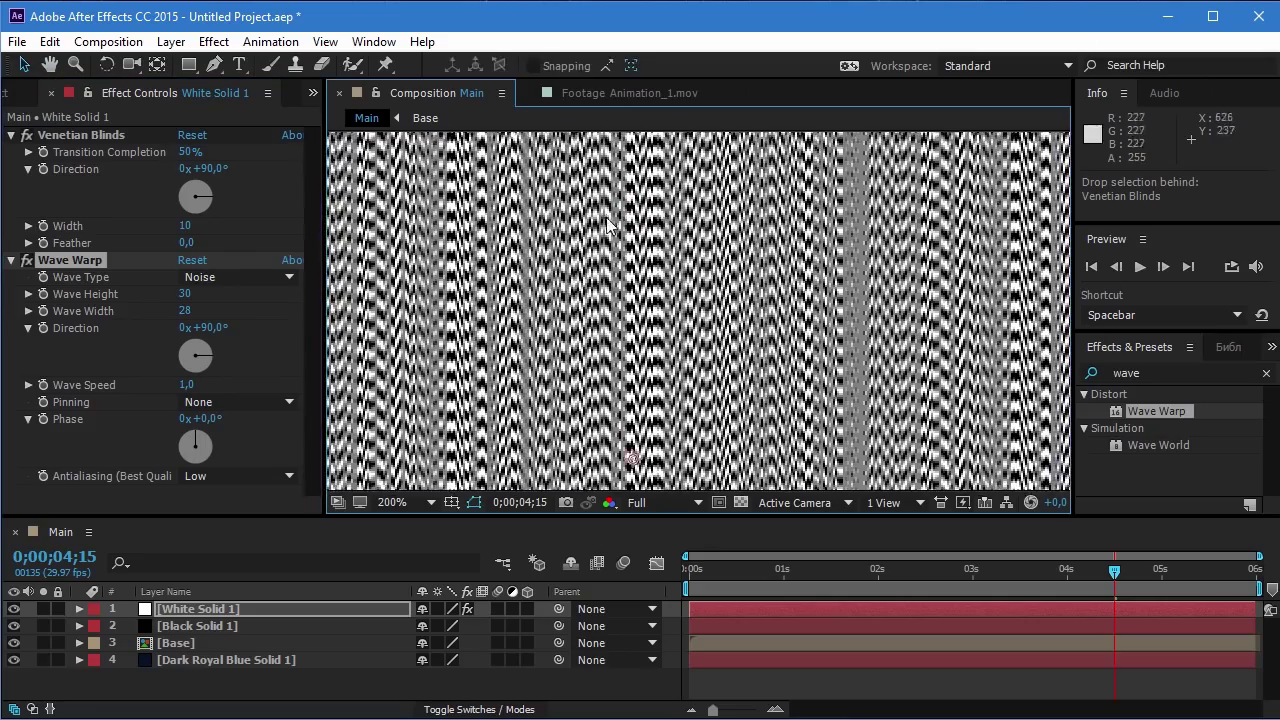
pyautogui.scroll(-4, 595, 258)
pyautogui.scroll(6, 599, 258)
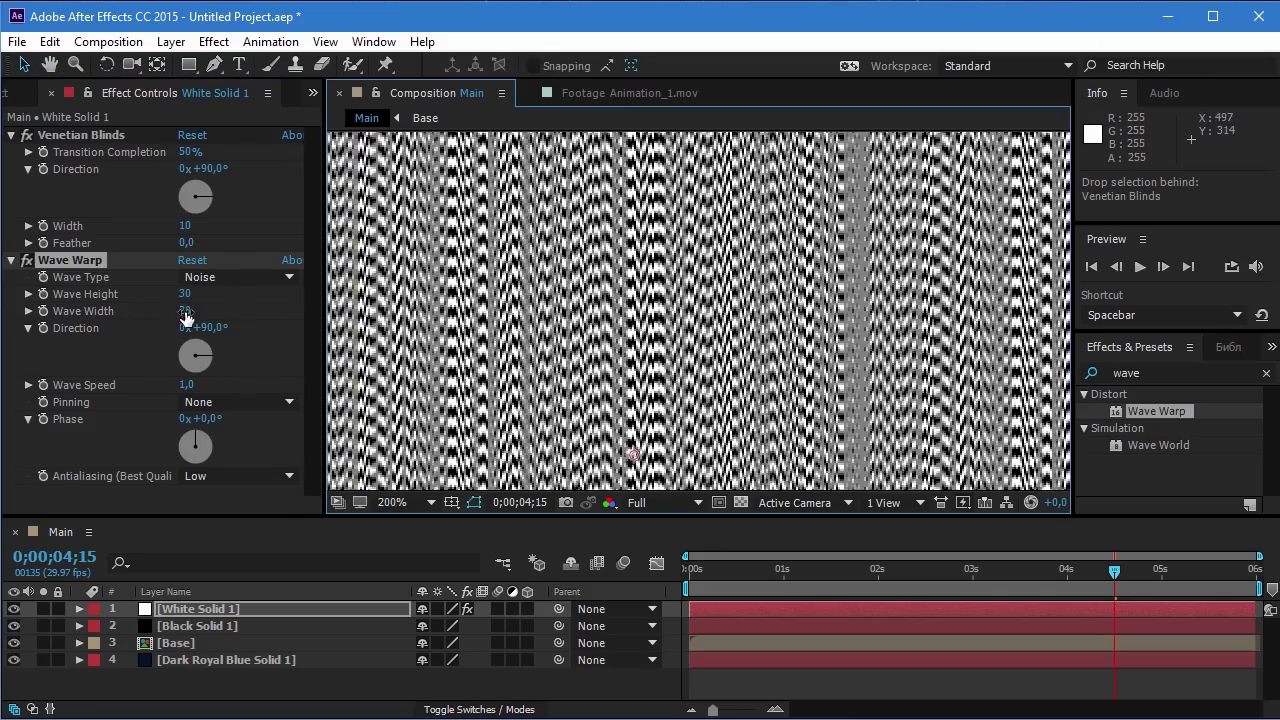
pyautogui.moveTo(186, 316); pyautogui.dragTo(197, 318)
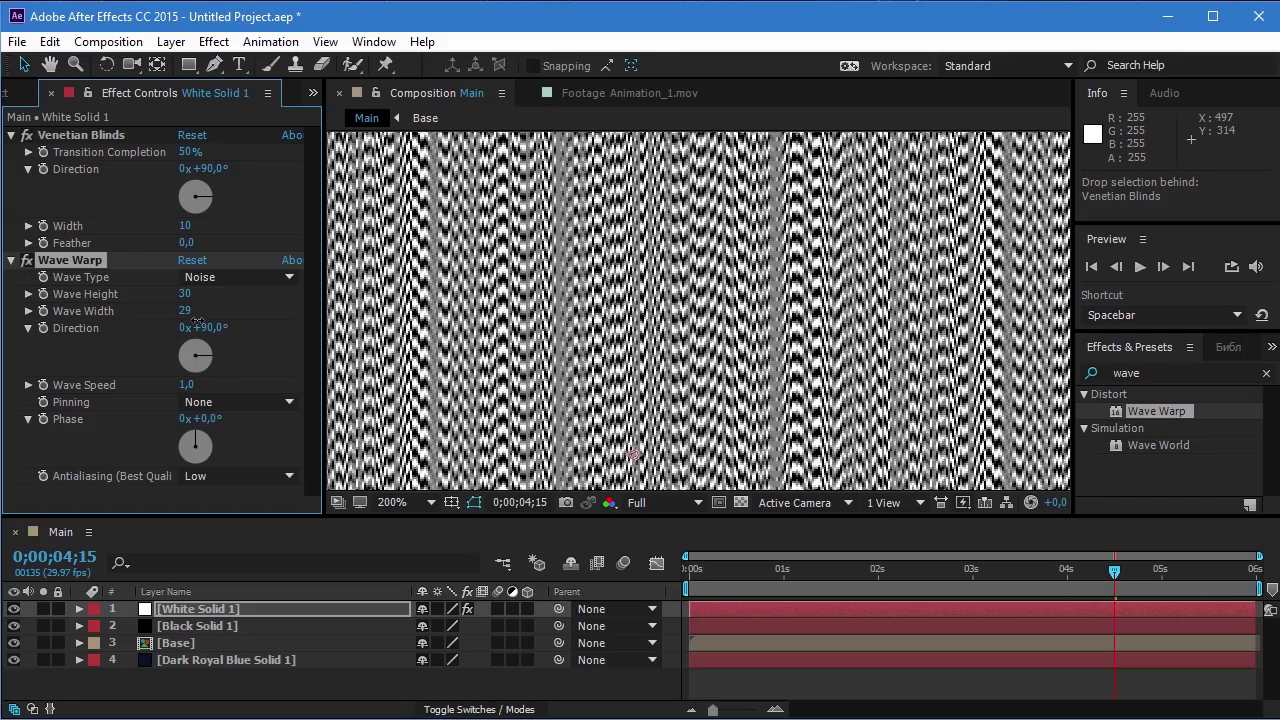
pyautogui.scroll(-6, 627, 325)
pyautogui.scroll(4, 627, 329)
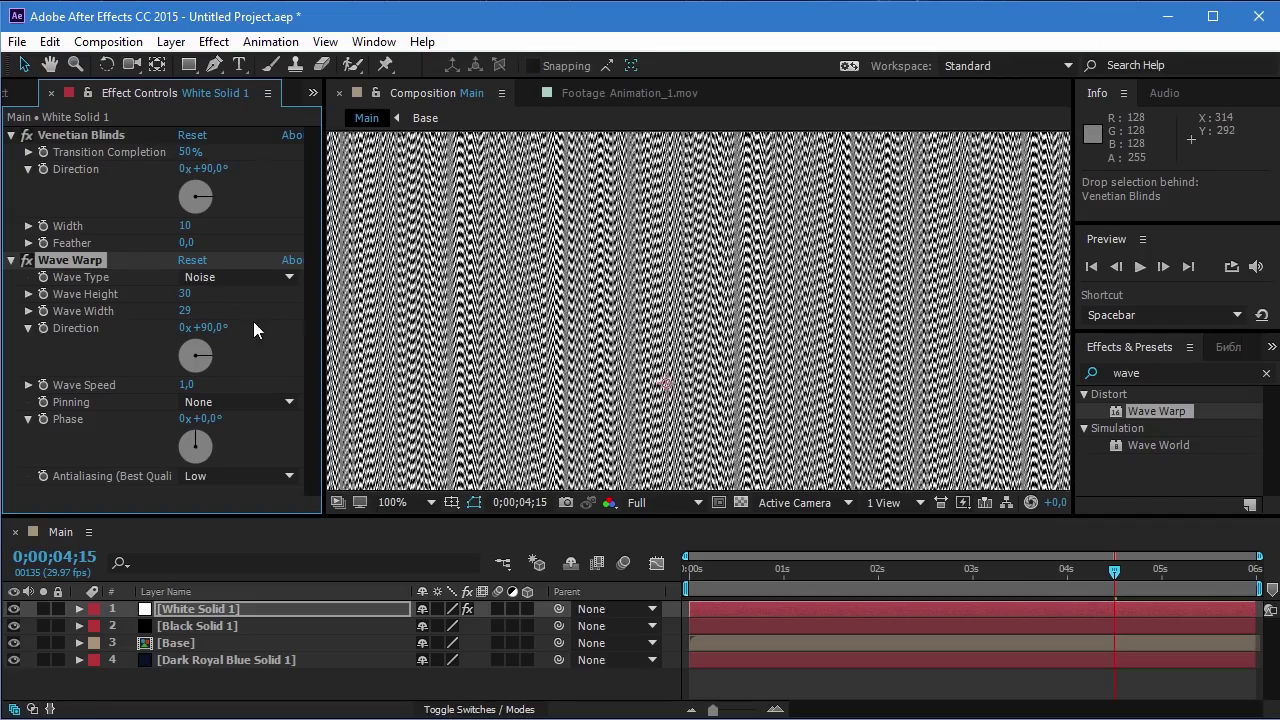
pyautogui.moveTo(187, 318); pyautogui.dragTo(210, 320)
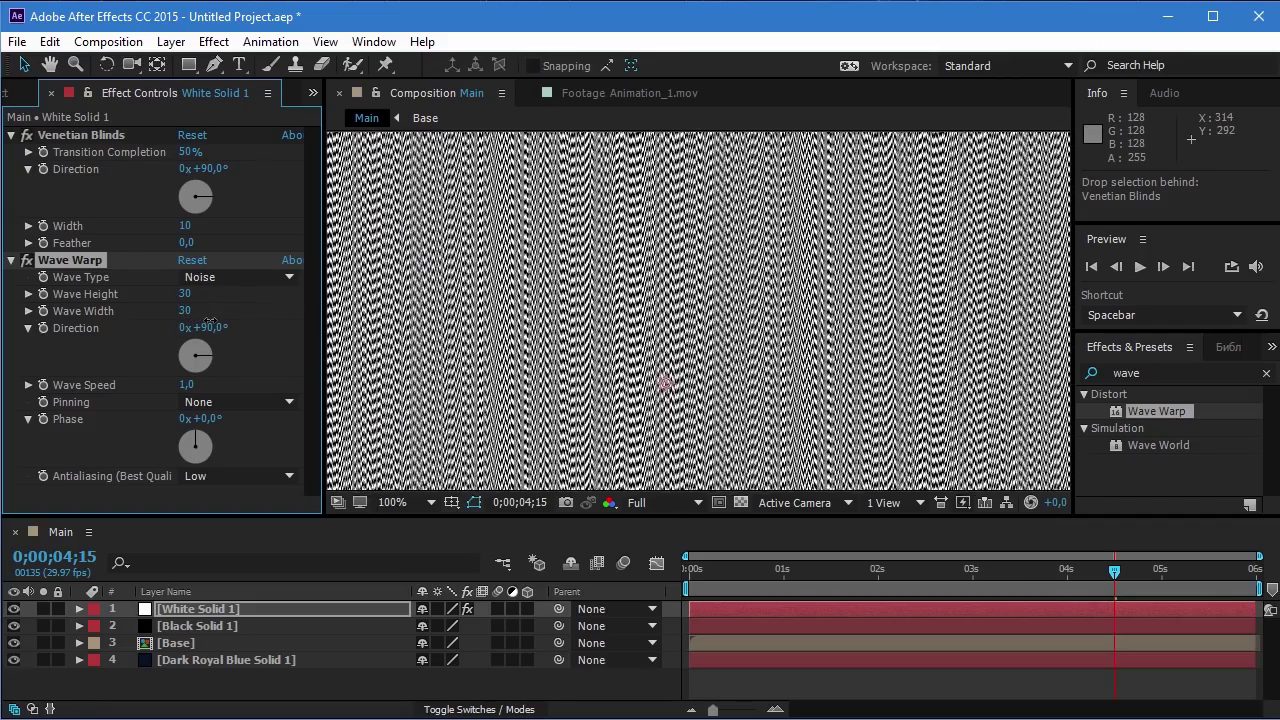
pyautogui.scroll(-2, 561, 368)
pyautogui.scroll(2, 556, 363)
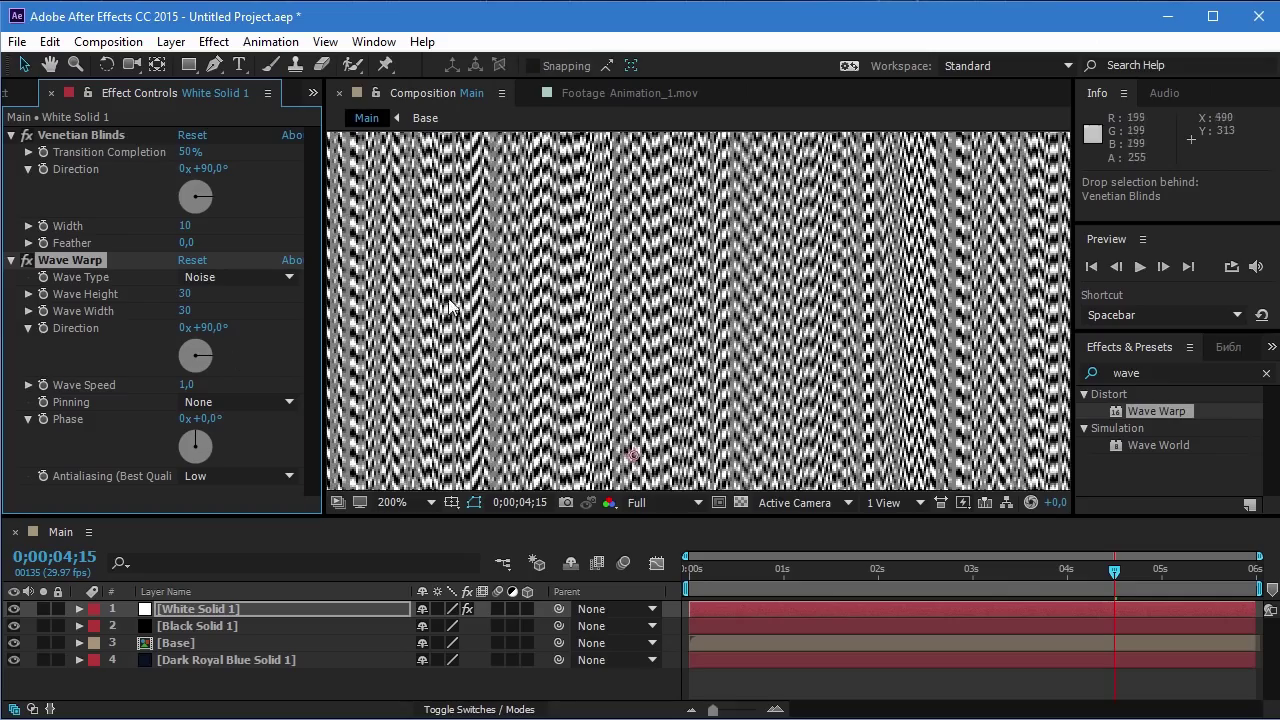
pyautogui.scroll(-4, 590, 342)
pyautogui.scroll(2, 590, 342)
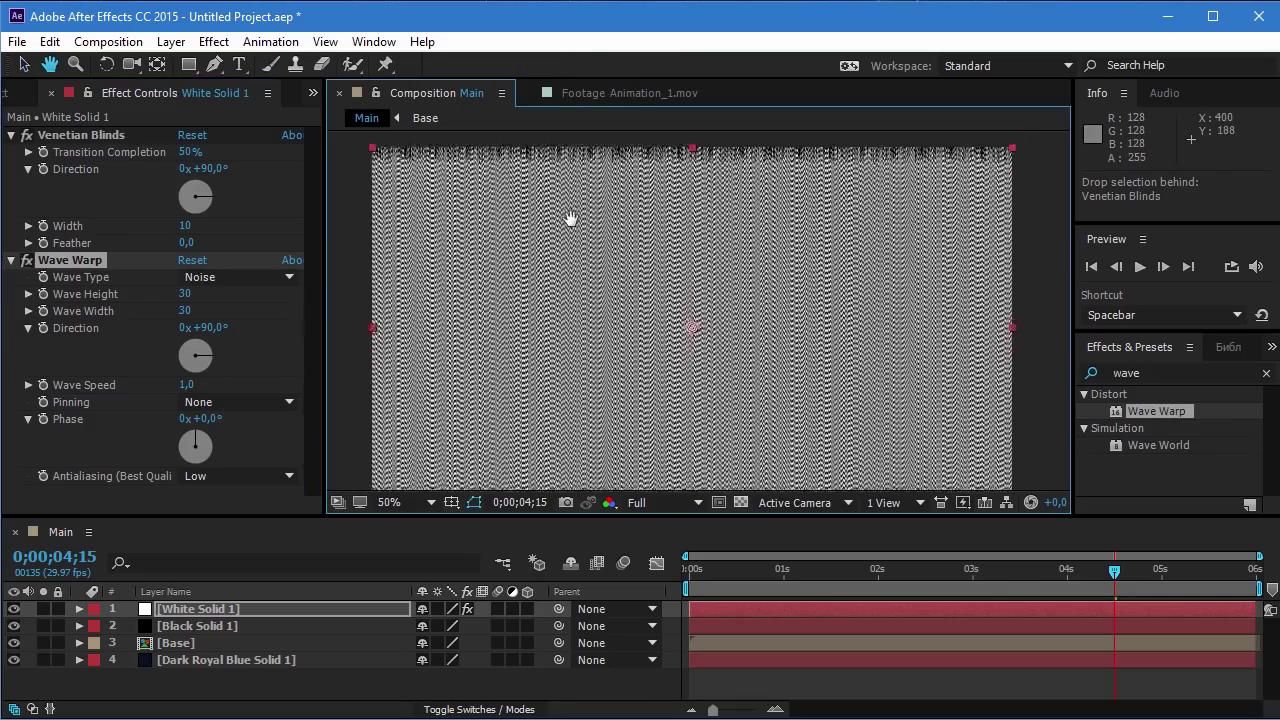
pyautogui.moveTo(571, 286)
pyautogui.mouseDown()
pyautogui.moveTo(559, 244)
pyautogui.moveTo(591, 294)
pyautogui.mouseUp()
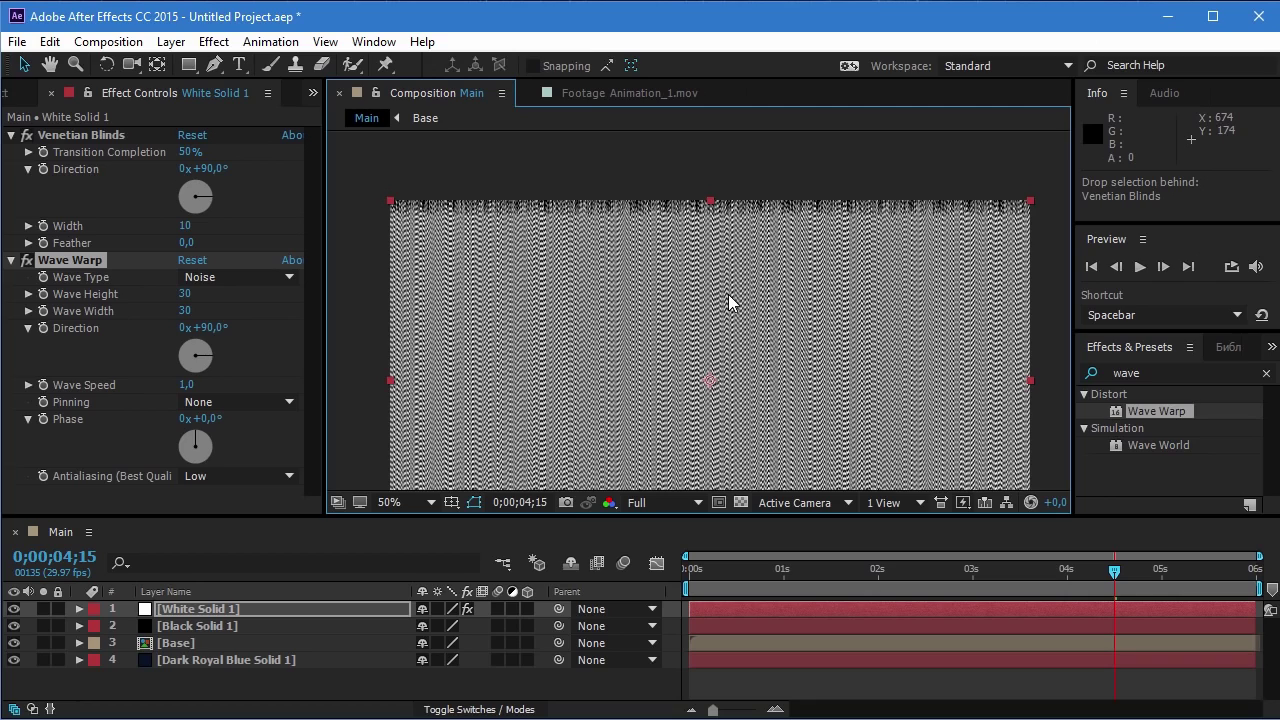
# - Pre-compose White Solid 1 and Black Solid 1 into a precomp named Noise
pyautogui.keyDown('ctrl'); pyautogui.click(205, 627); pyautogui.keyUp('ctrl')
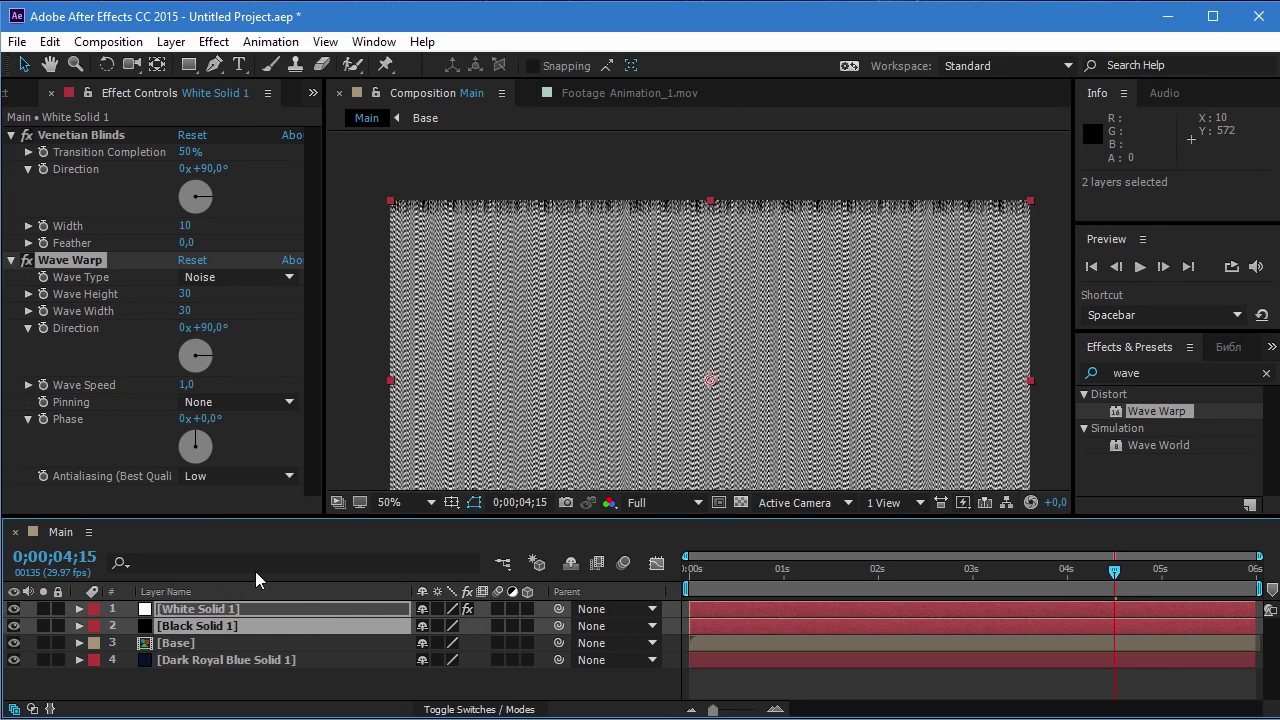
pyautogui.hotkey('ctrl', 'shift', 'c')
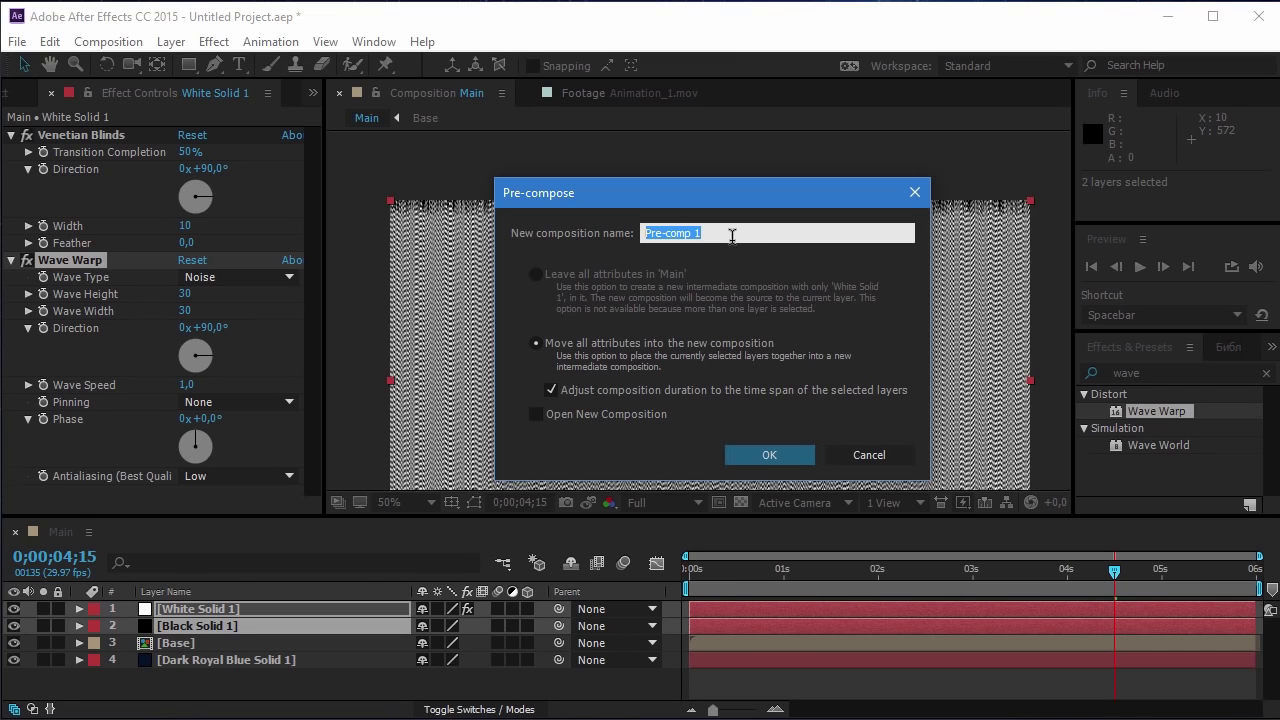
pyautogui.write('M')
pyautogui.click(776, 452)
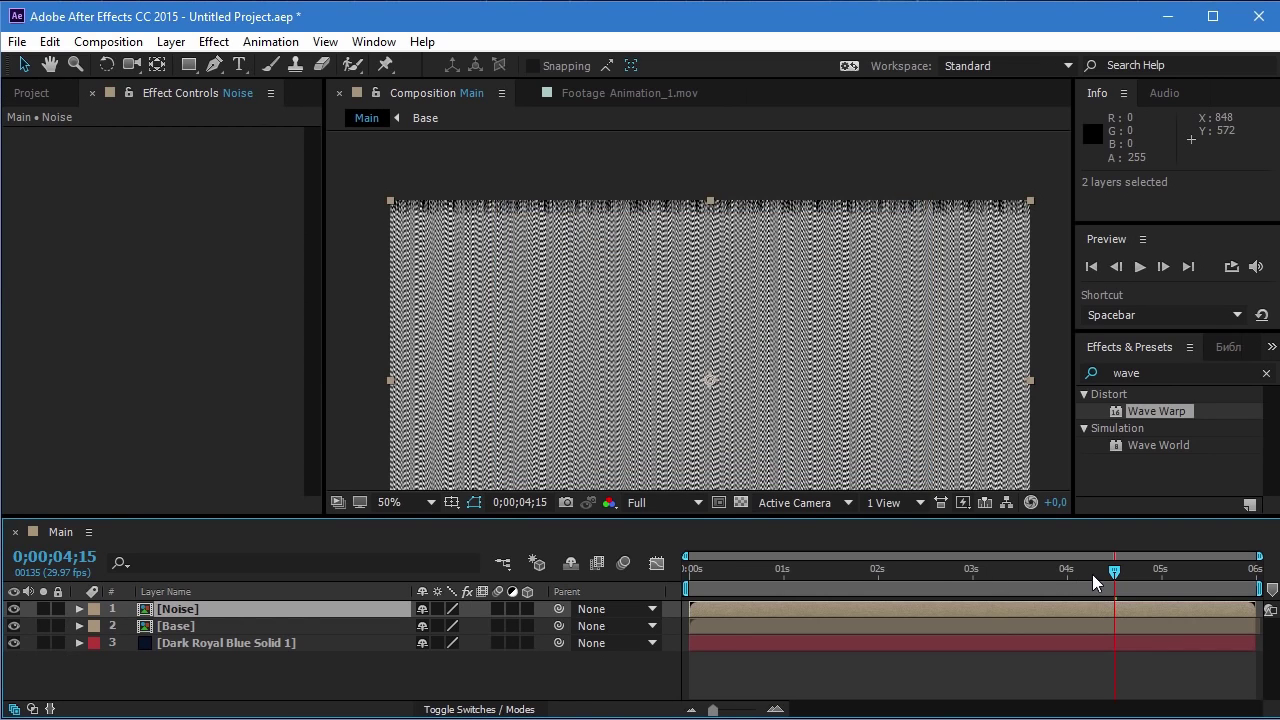
pyautogui.moveTo(1093, 576)
pyautogui.mouseDown()
pyautogui.moveTo(1144, 588)
pyautogui.moveTo(1121, 604)
pyautogui.mouseUp()
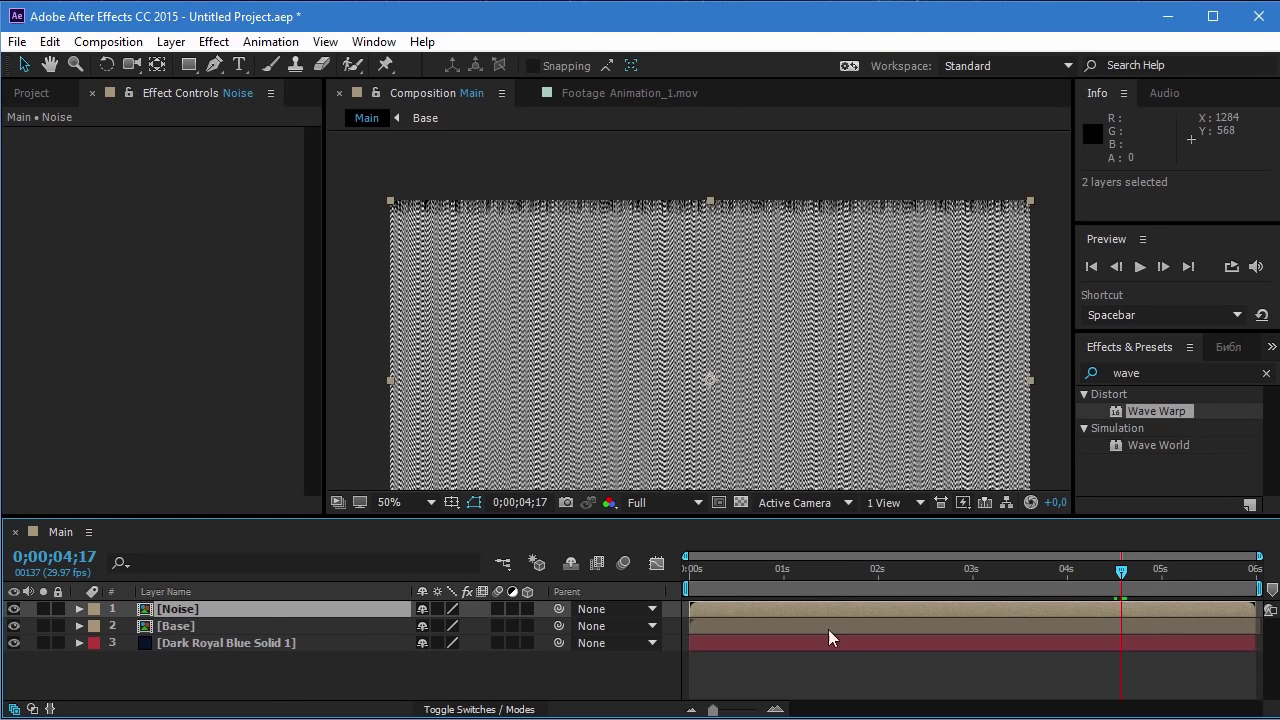
pyautogui.moveTo(590, 360); pyautogui.dragTo(575, 278)
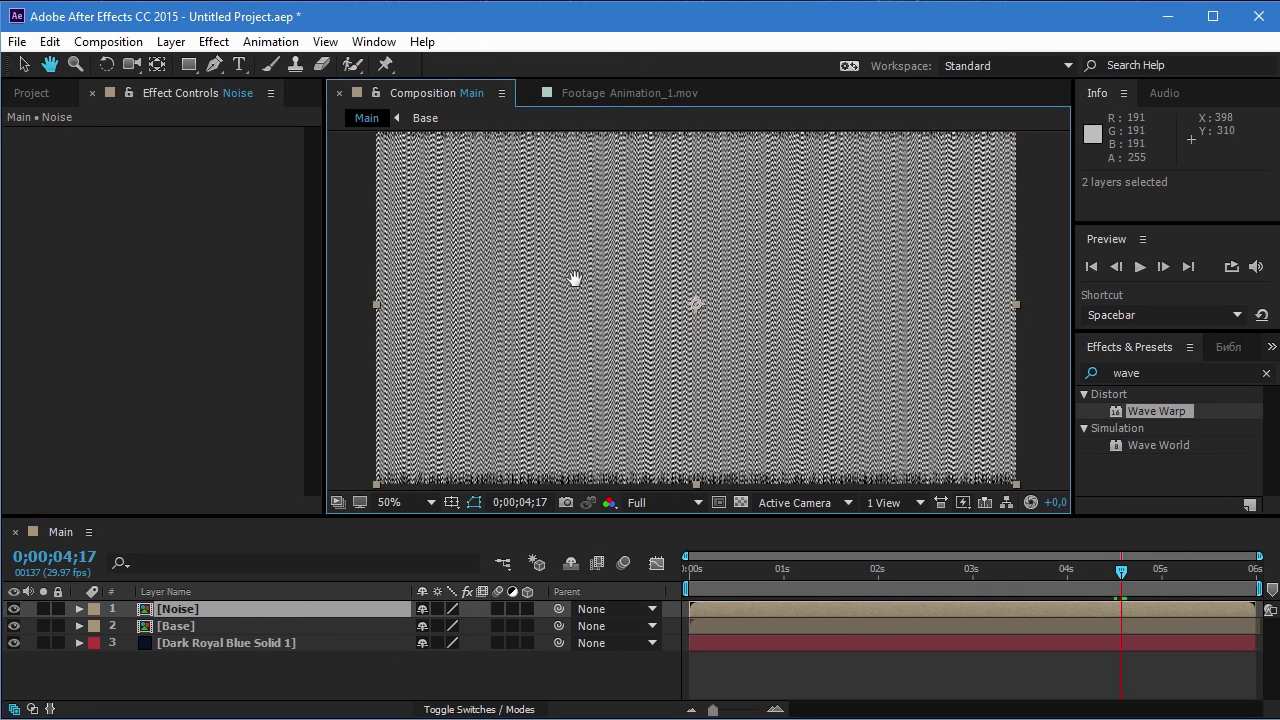
pyautogui.press('v')
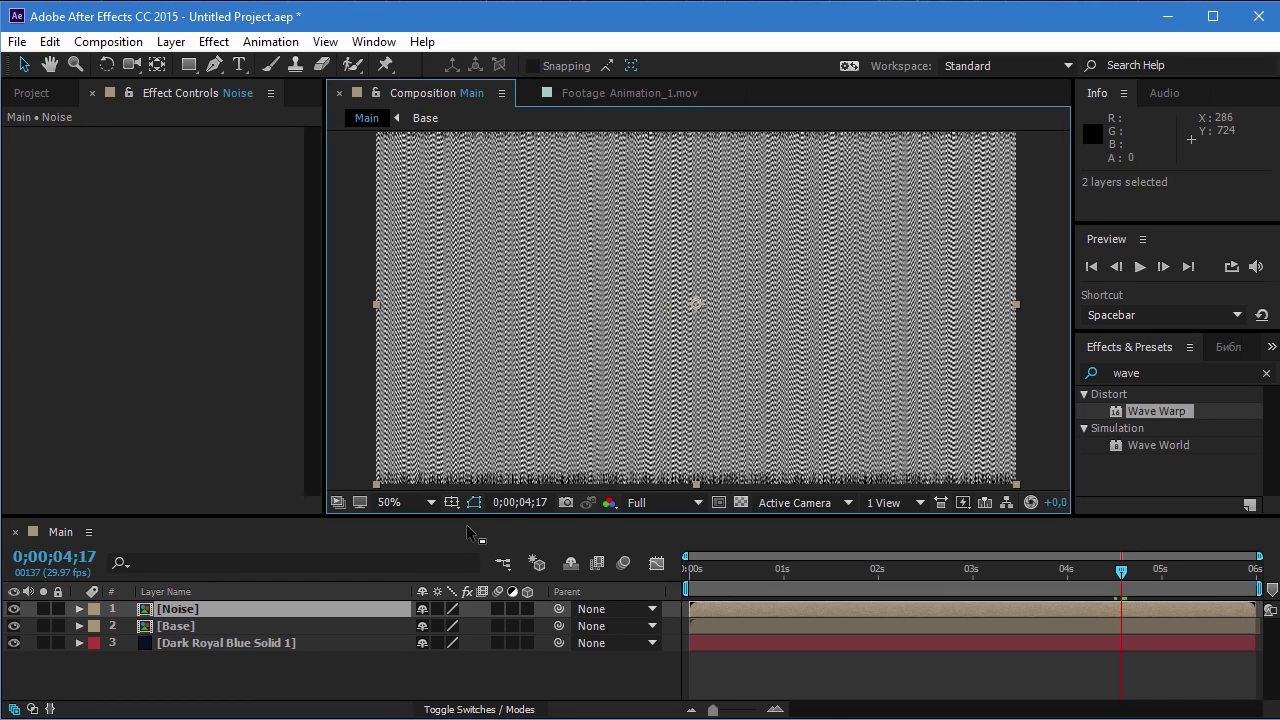
# - Freeze the Noise layer on the current frame and set the time to 0;00;04;14
pyautogui.rightClick(198, 606)
pyautogui.moveTo(394, 234)
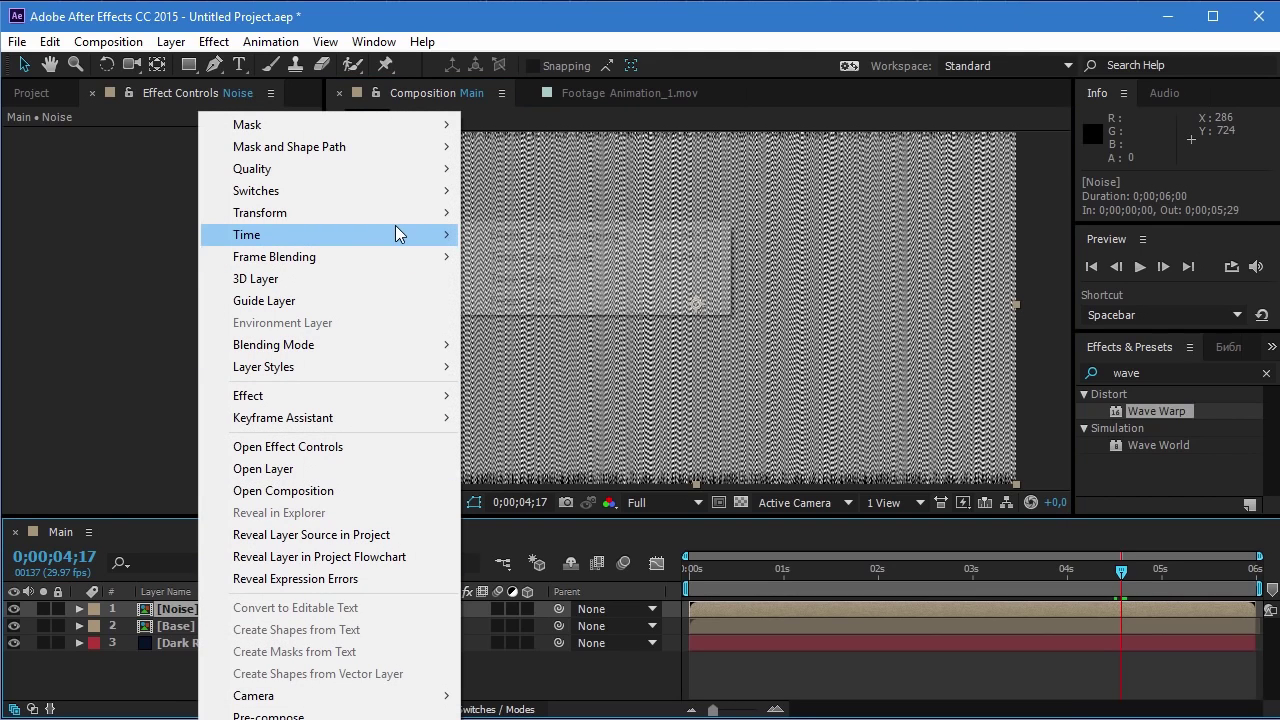
pyautogui.click(521, 304)
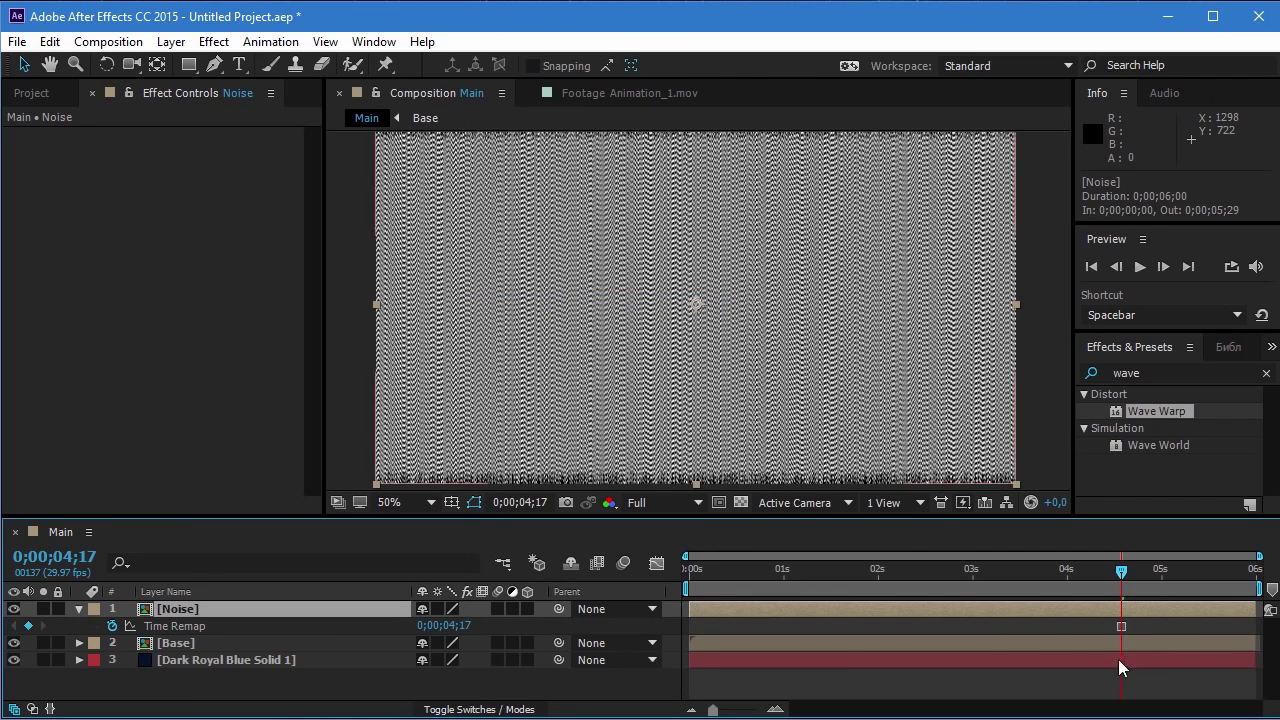
pyautogui.click(78, 608)
pyautogui.moveTo(1121, 572); pyautogui.dragTo(1026, 579)
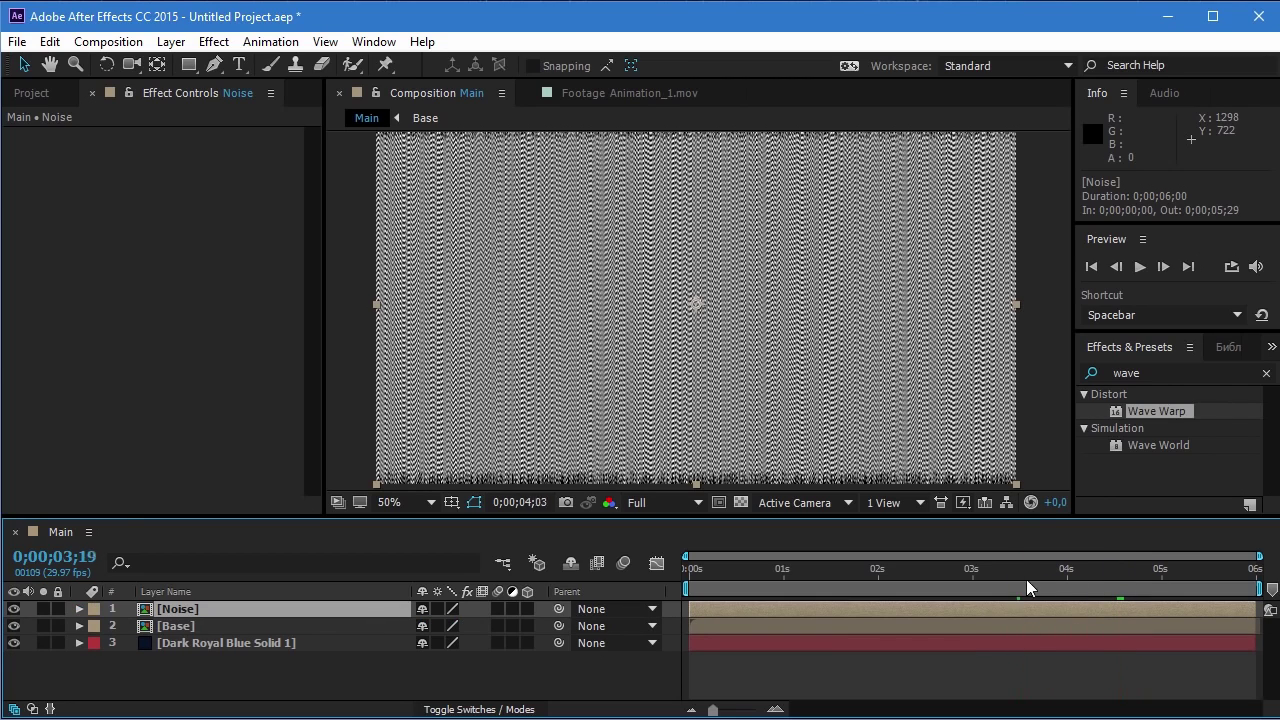
pyautogui.click(1112, 584)
# - Scale the Noise layer up from 115% to 119%
pyautogui.press('s')
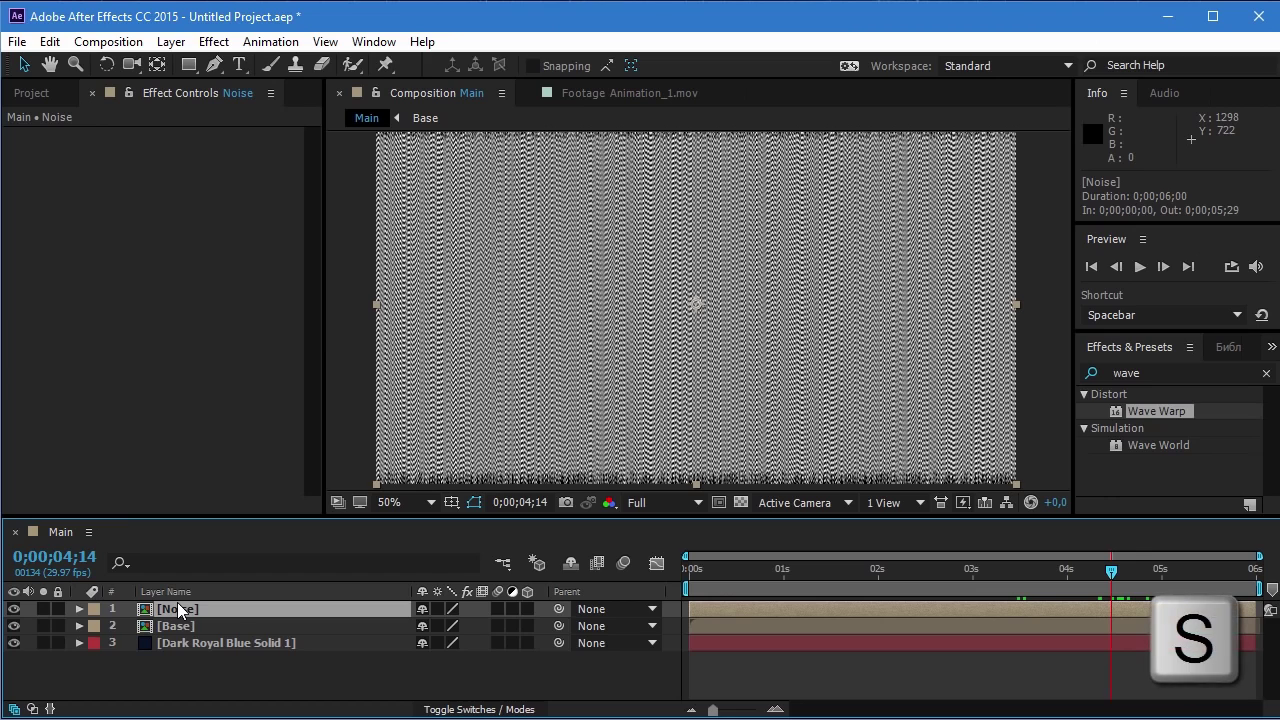
pyautogui.scroll(-2, 546, 433)
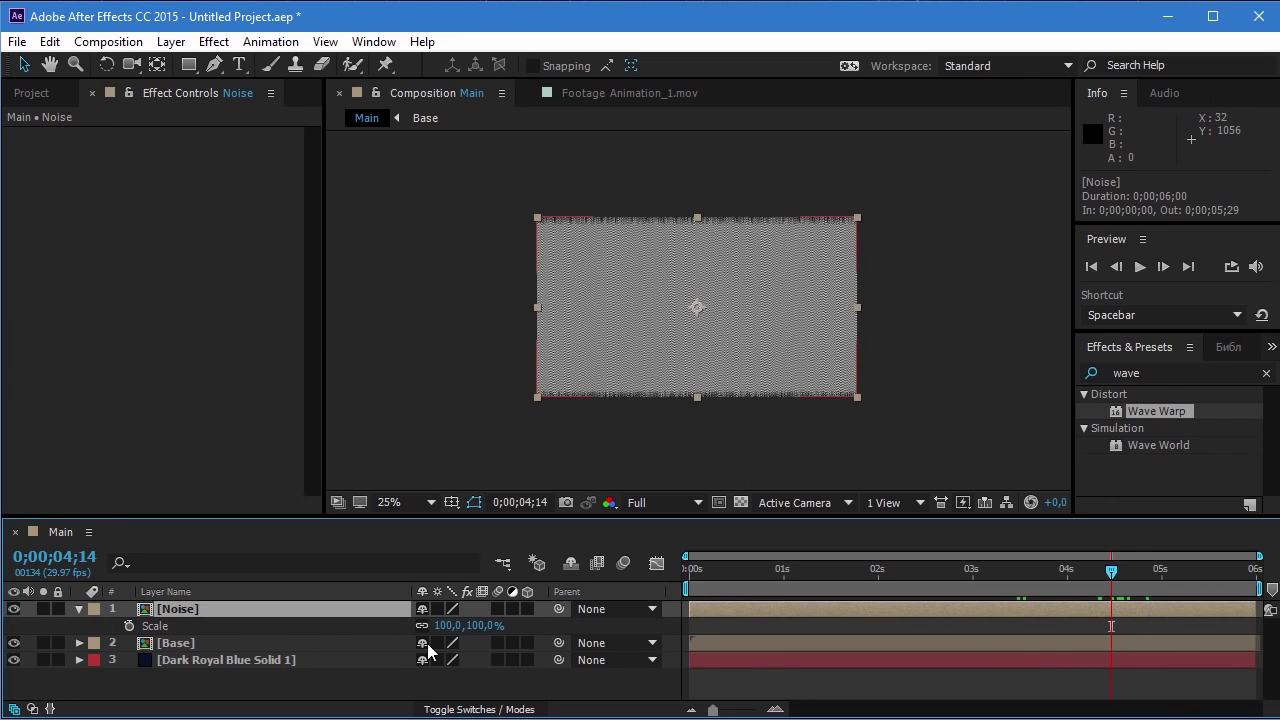
pyautogui.moveTo(455, 626); pyautogui.dragTo(470, 626)
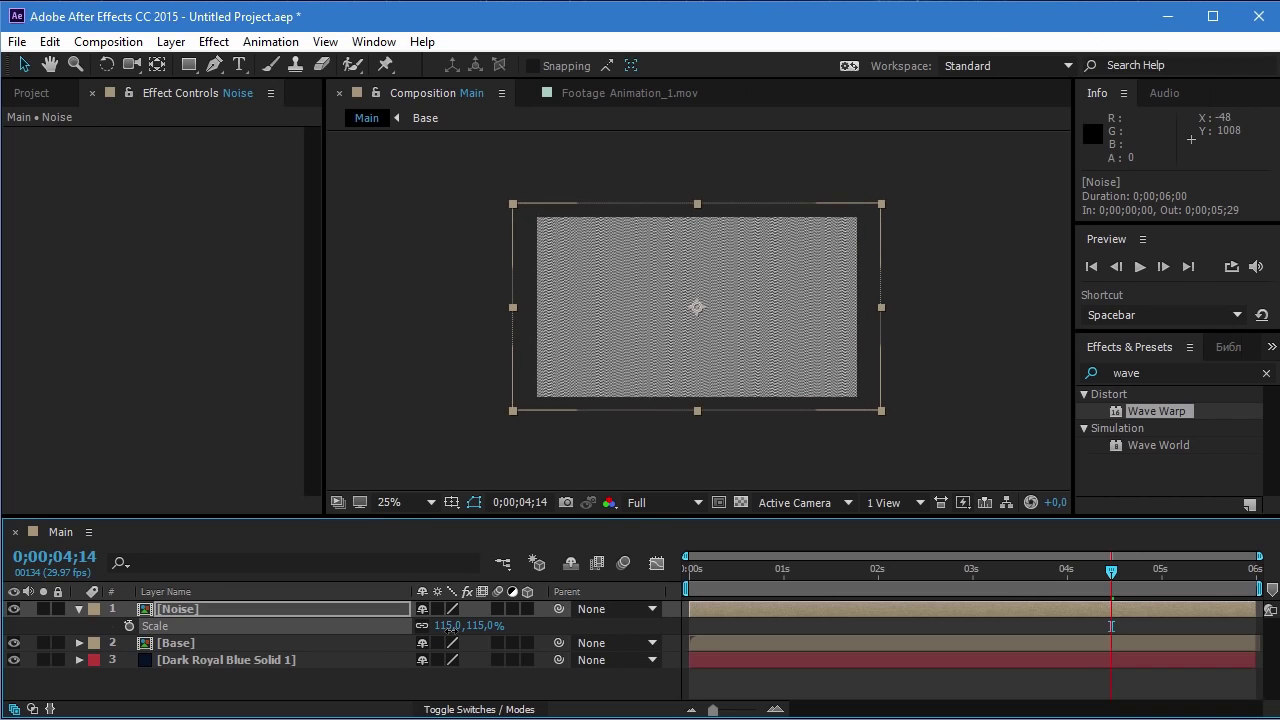
pyautogui.moveTo(455, 628); pyautogui.dragTo(459, 626)
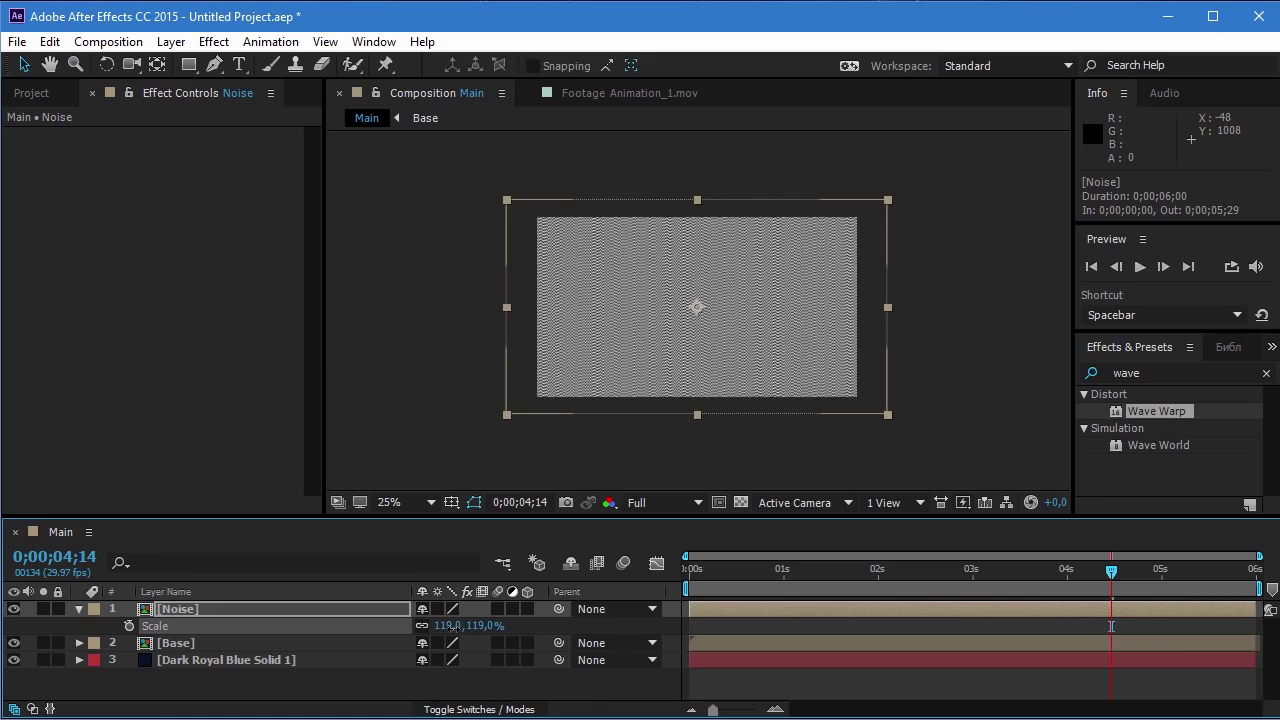
pyautogui.scroll(2, 640, 371)
pyautogui.scroll(2, 640, 380)
pyautogui.scroll(-2, 629, 391)
pyautogui.scroll(-2, 628, 395)
pyautogui.scroll(2, 628, 396)
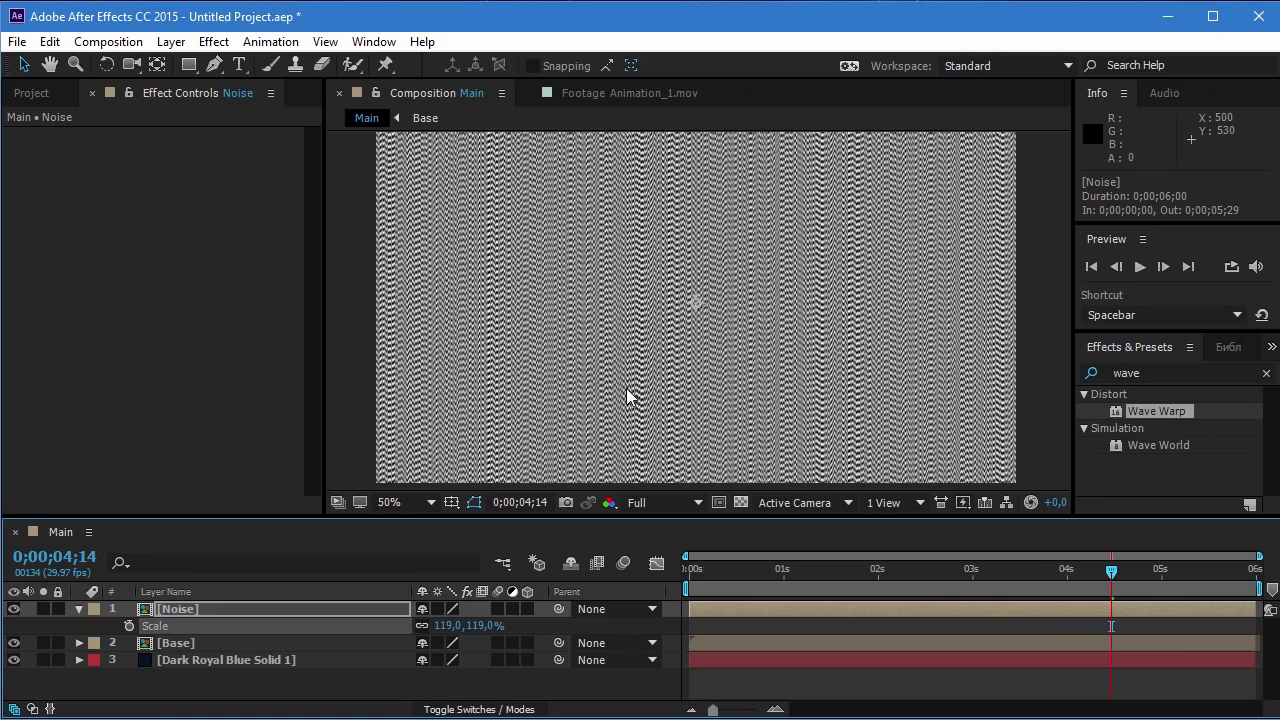
pyautogui.click(228, 611)
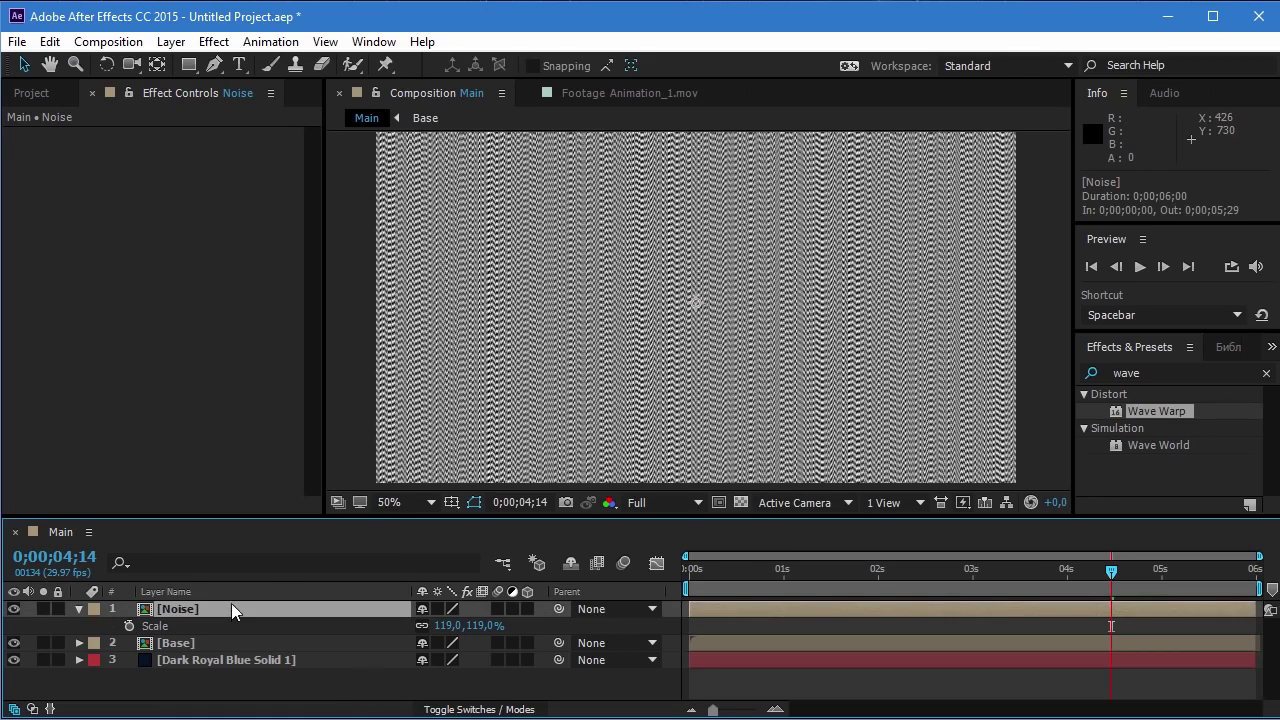
# - Set the Noise layer's blending mode to Overlay
pyautogui.click(453, 710)
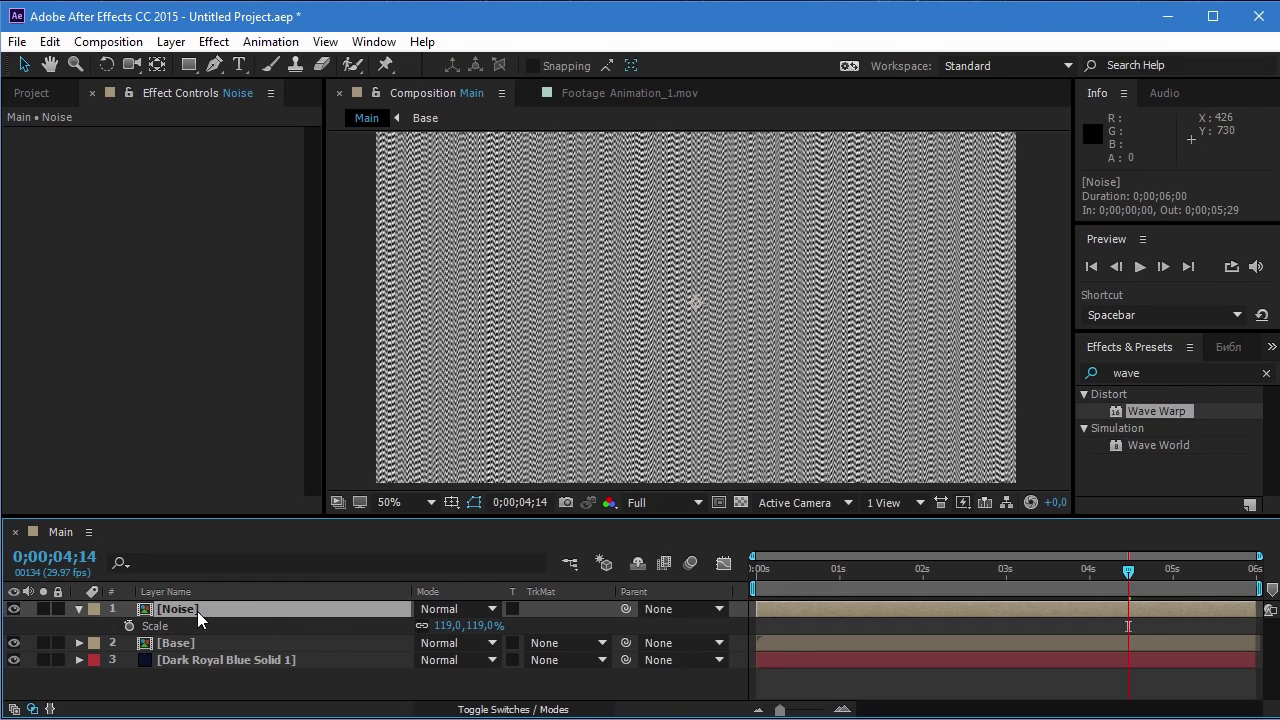
pyautogui.click(440, 609)
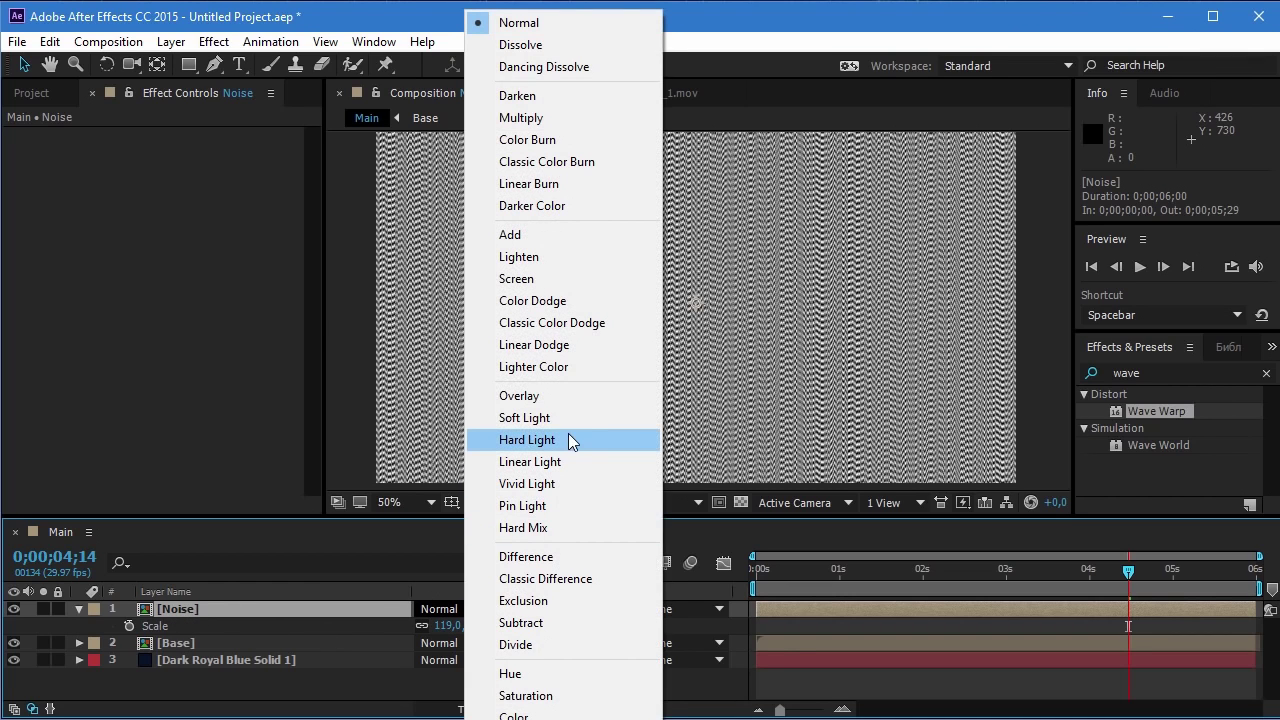
pyautogui.click(528, 396)
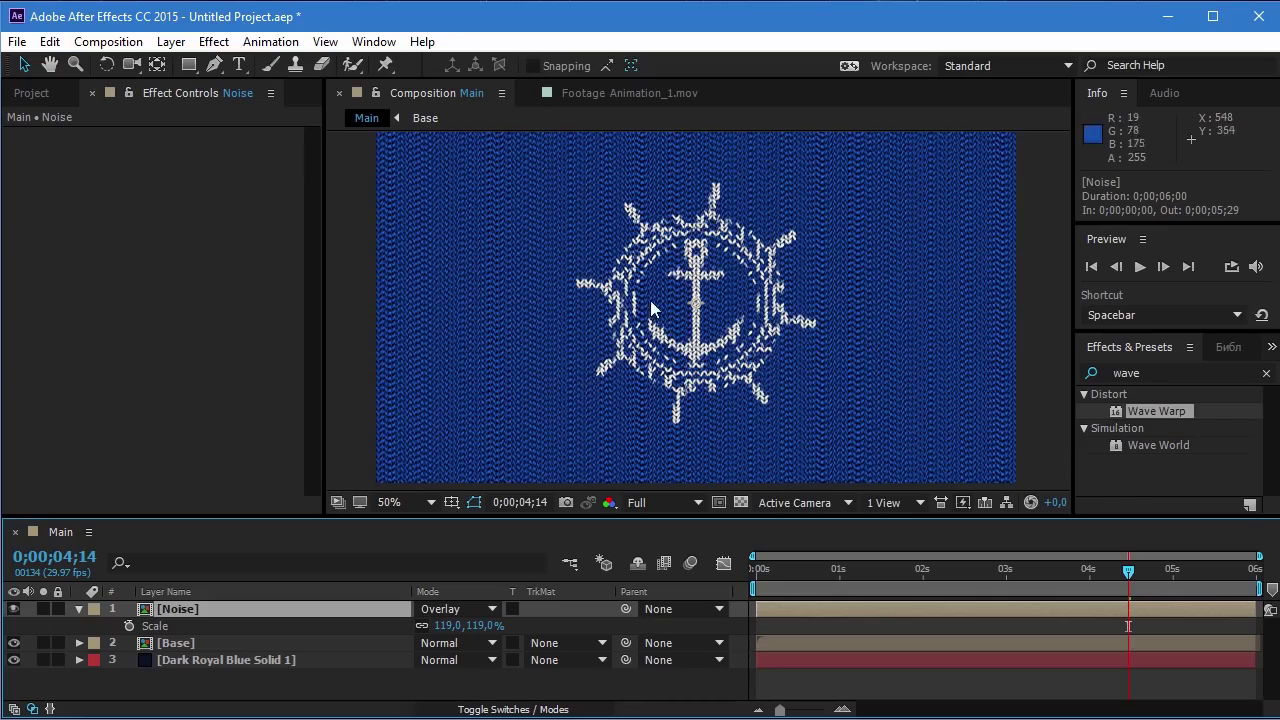
pyautogui.scroll(2, 629, 314)
pyautogui.scroll(2, 631, 308)
pyautogui.scroll(-2, 631, 308)
pyautogui.scroll(-2, 640, 308)
pyautogui.scroll(3, 641, 313)
pyautogui.scroll(1, 546, 287)
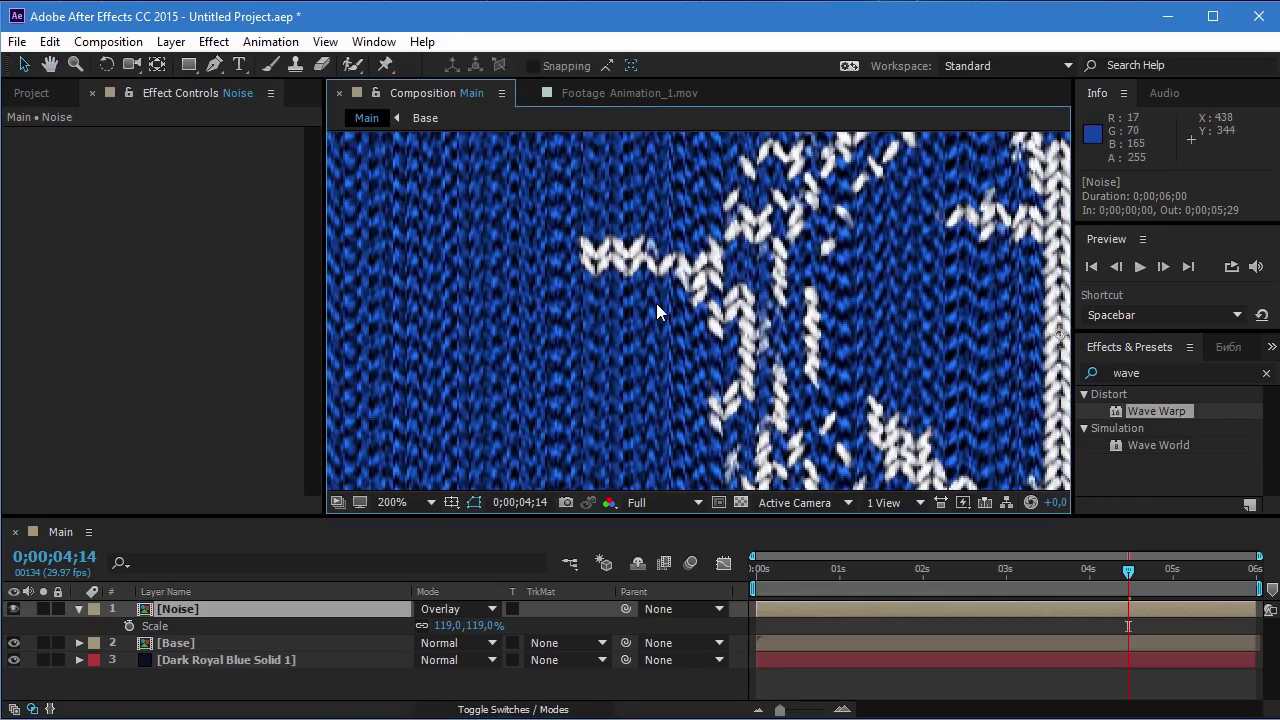
# - Lower the Noise layer's opacity to 35%
pyautogui.click(171, 607)
pyautogui.press('t')
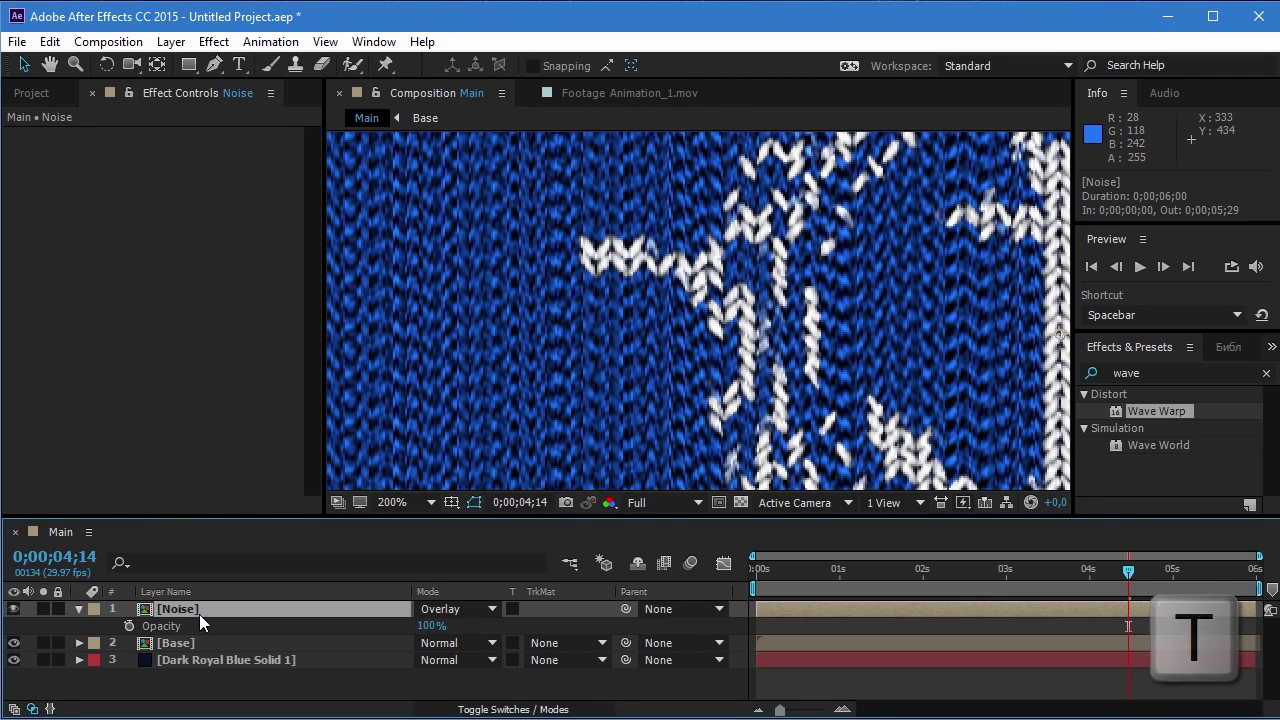
pyautogui.click(431, 626)
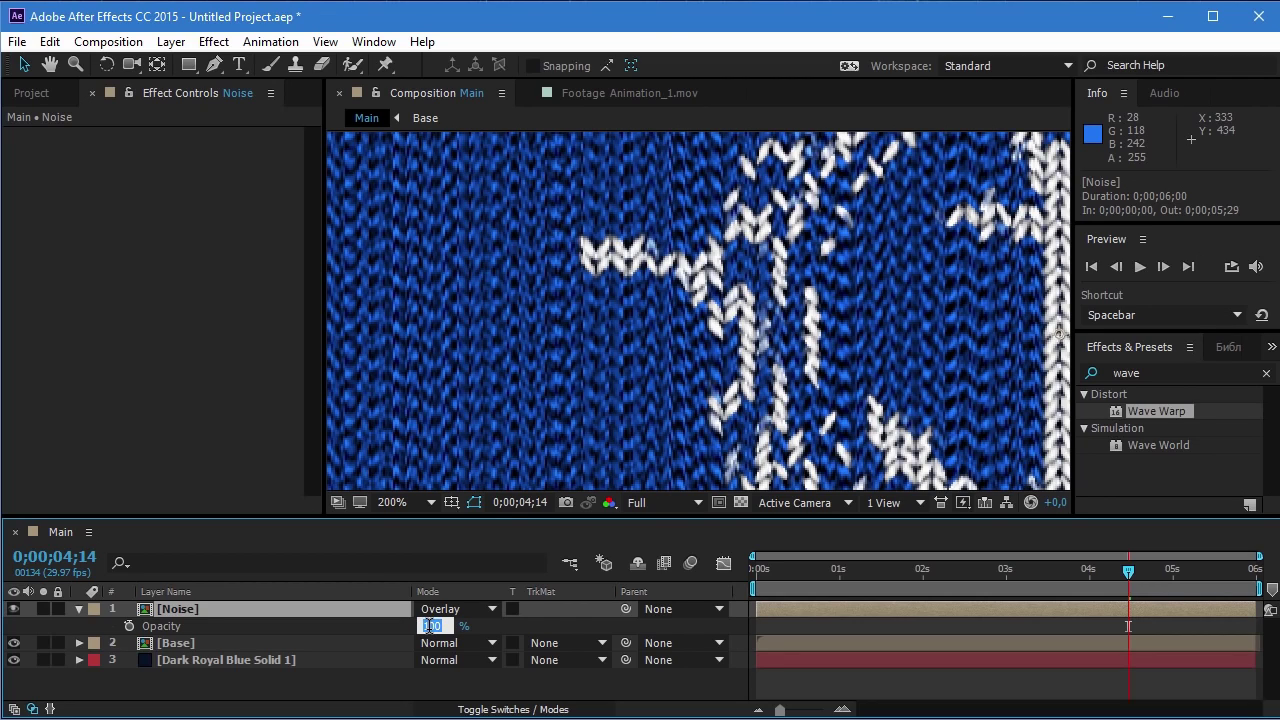
pyautogui.write('35')
pyautogui.click(457, 685)
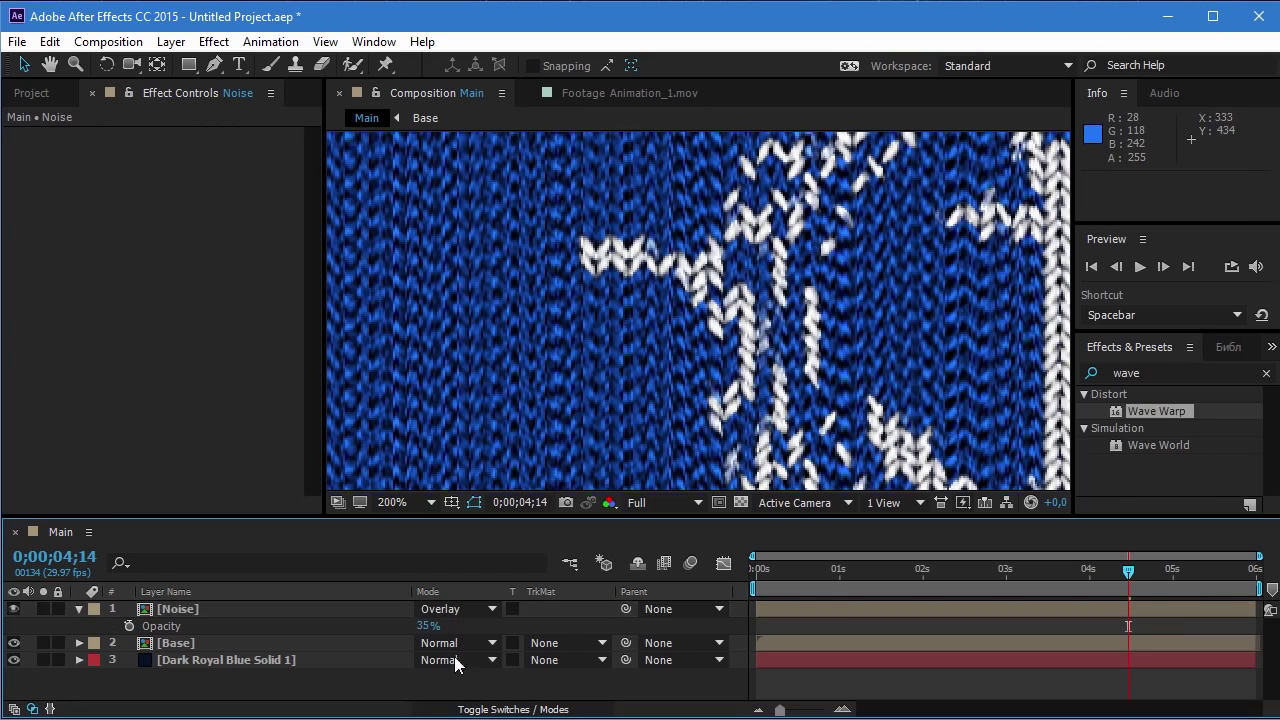
pyautogui.scroll(-2, 597, 371)
pyautogui.scroll(2, 580, 349)
pyautogui.moveTo(580, 349); pyautogui.dragTo(594, 400)
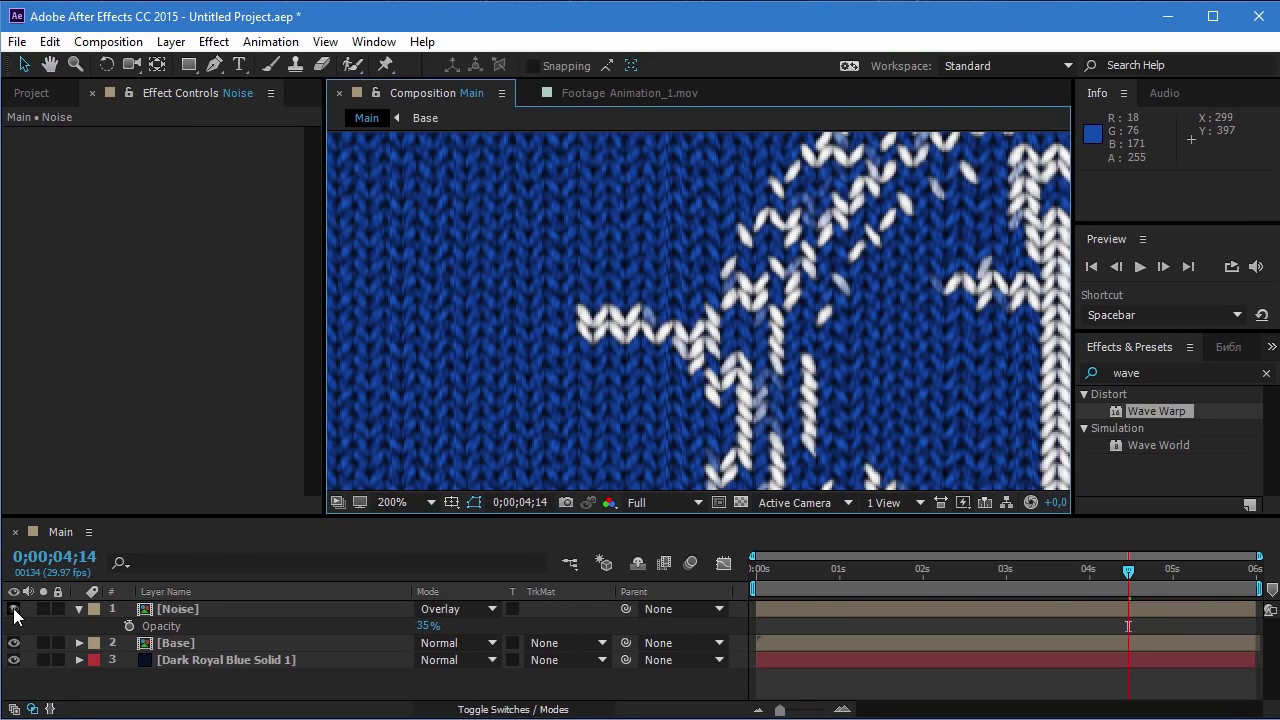
pyautogui.click(14, 609)
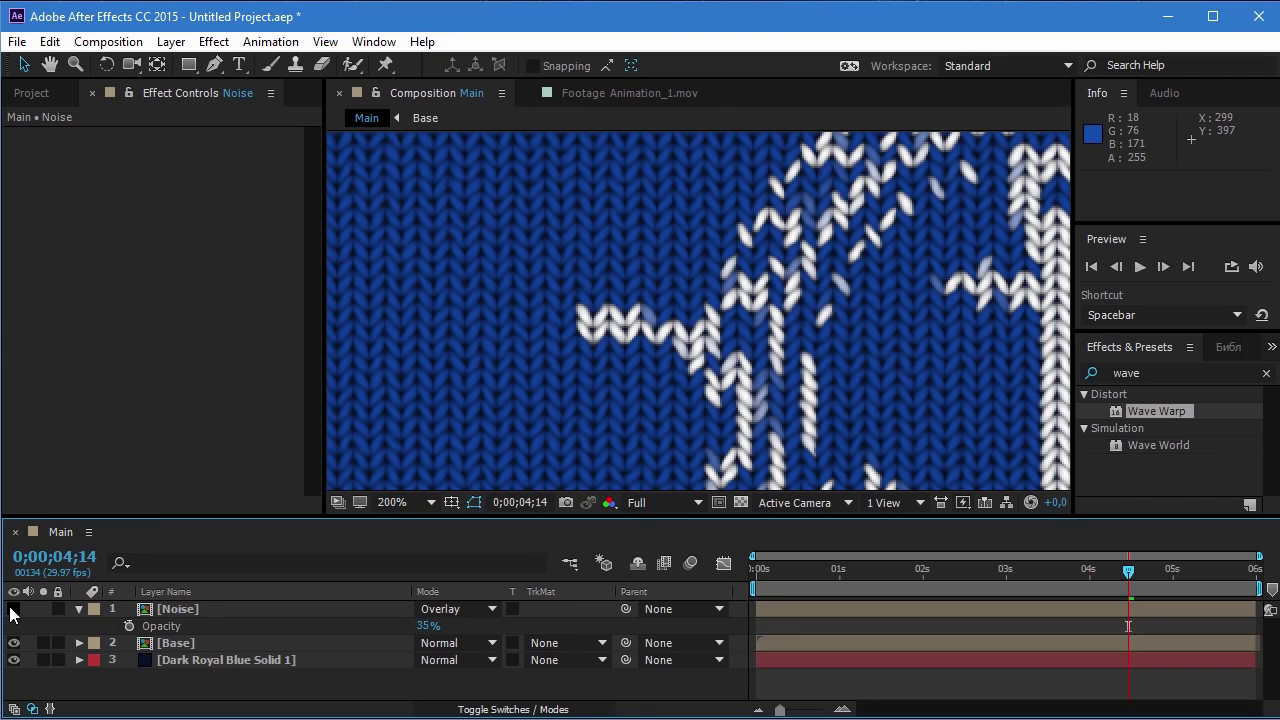
pyautogui.click(14, 609)
pyautogui.click(14, 609)
pyautogui.click(14, 609)
pyautogui.press('h')
pyautogui.moveTo(831, 317); pyautogui.dragTo(441, 307)
pyautogui.press('v')
pyautogui.scroll(-2, 737, 371)
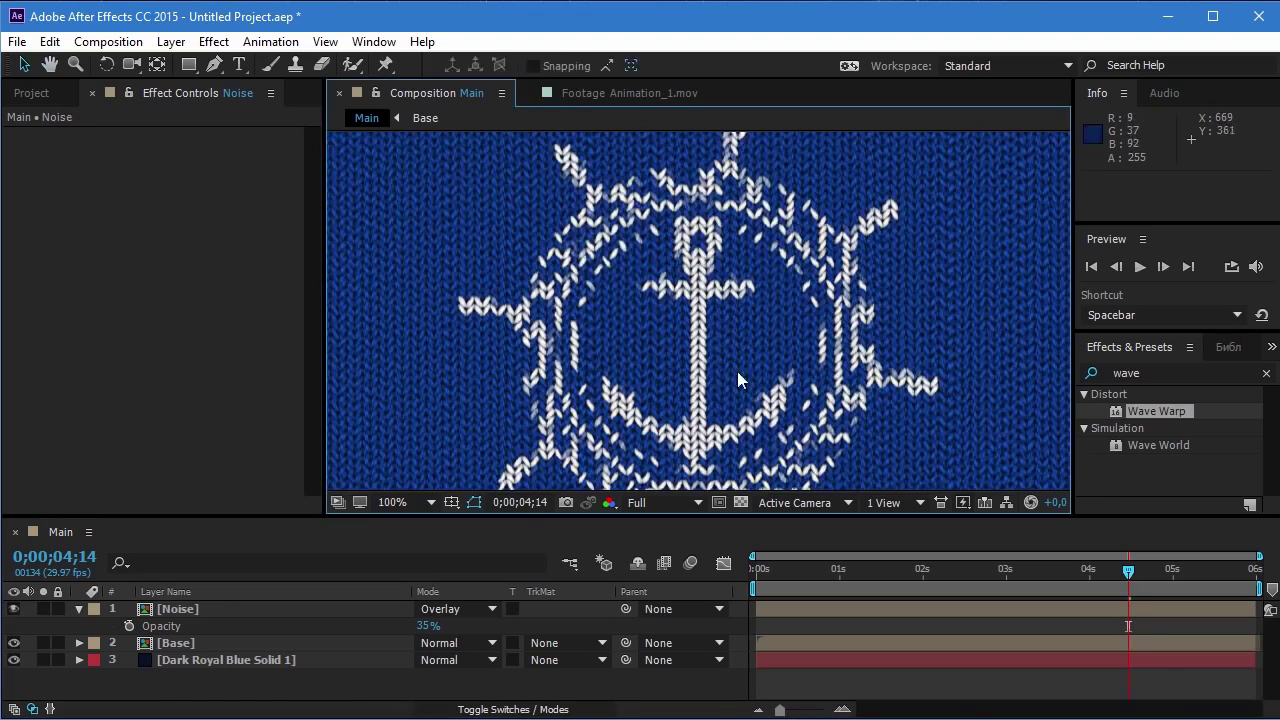
pyautogui.scroll(4, 690, 372)
pyautogui.scroll(-2, 690, 372)
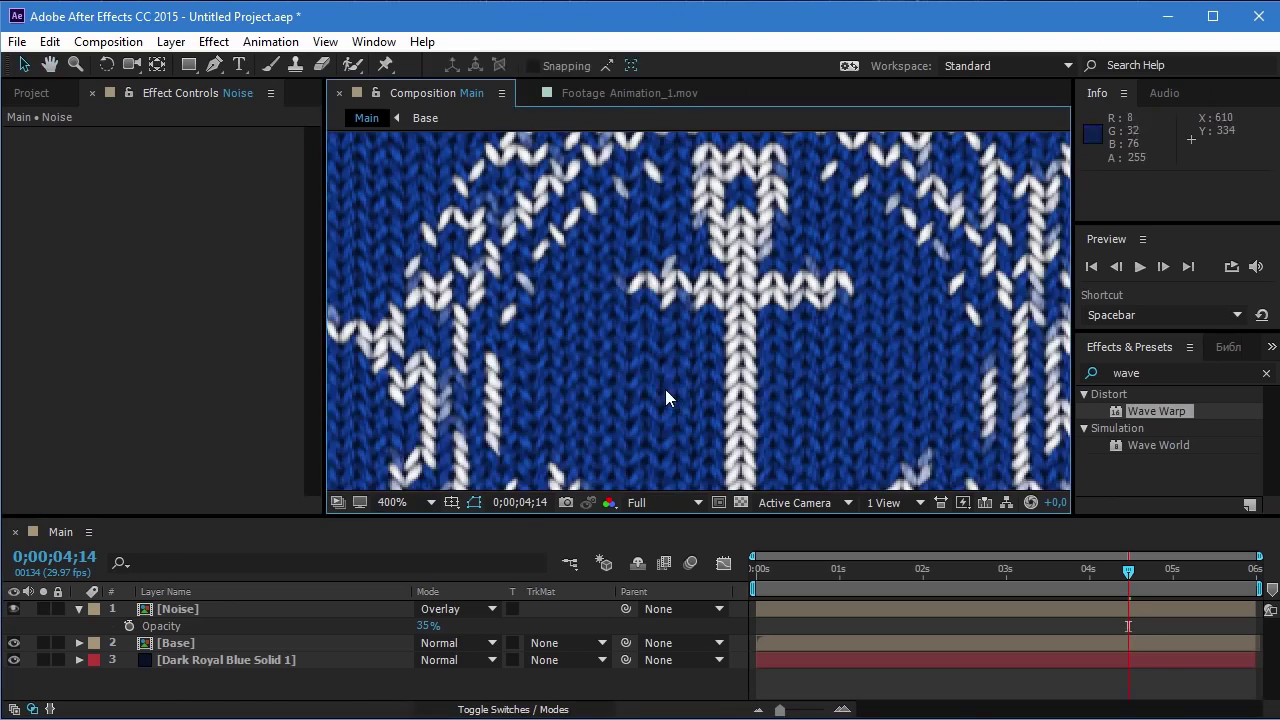
pyautogui.click(14, 609)
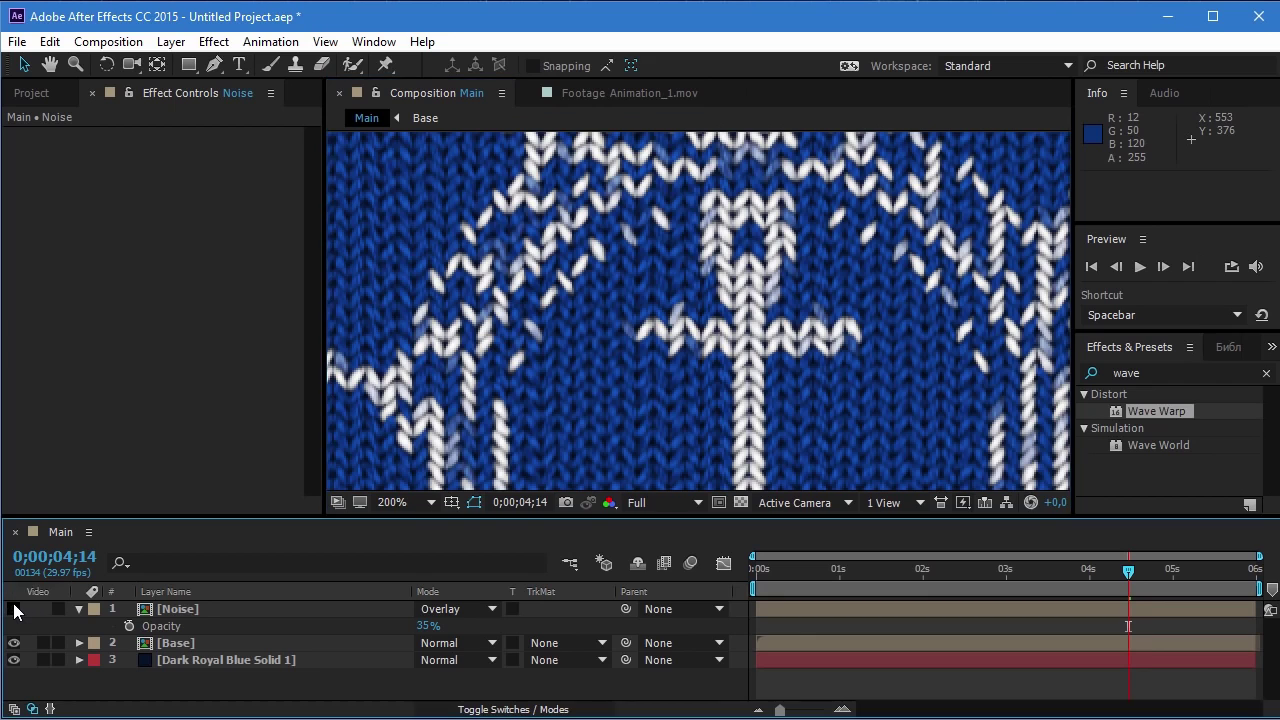
pyautogui.click(14, 609)
pyautogui.click(77, 611)
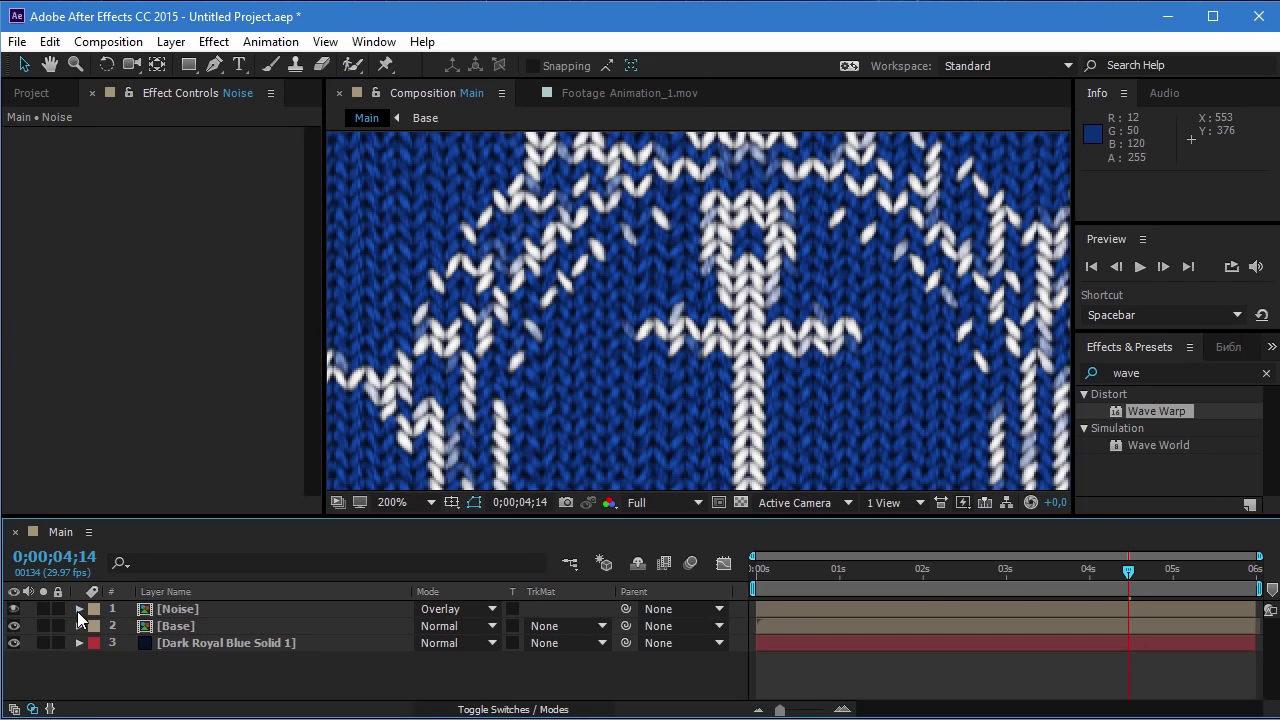
pyautogui.scroll(-3, 550, 437)
pyautogui.scroll(-1, 603, 383)
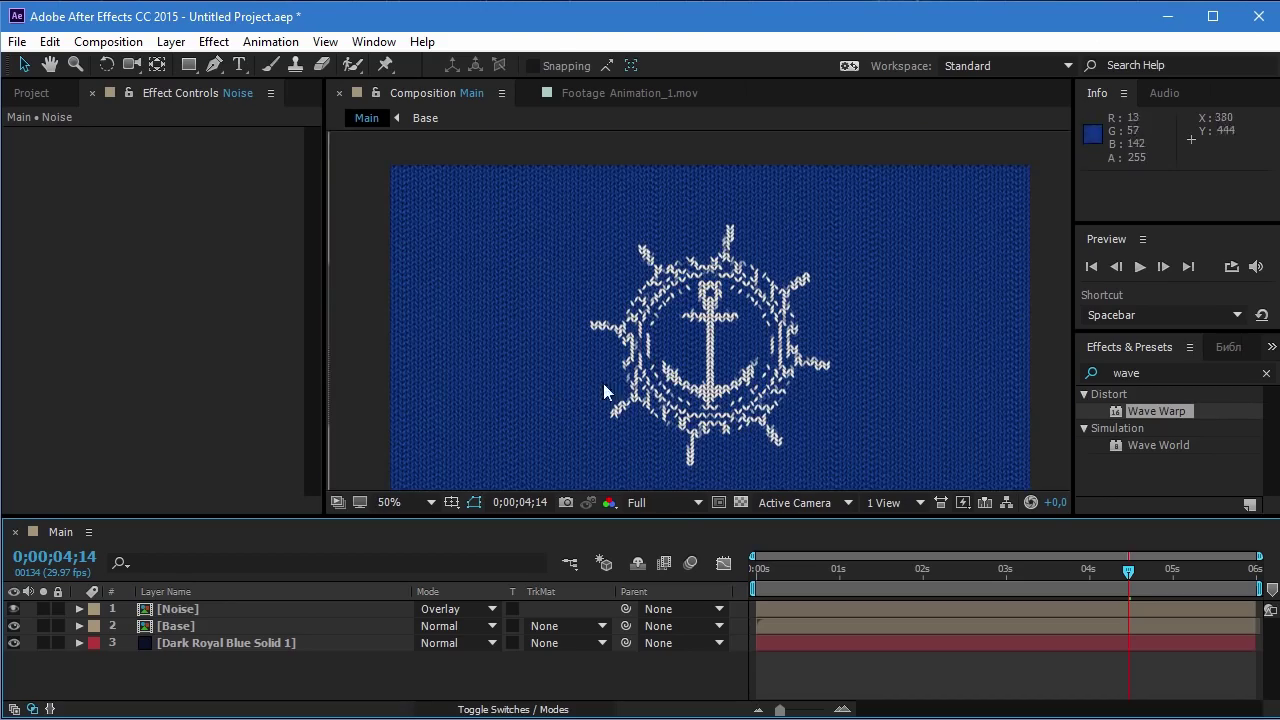
pyautogui.scroll(2, 658, 305)
pyautogui.scroll(1, 672, 290)
pyautogui.scroll(1, 663, 451)
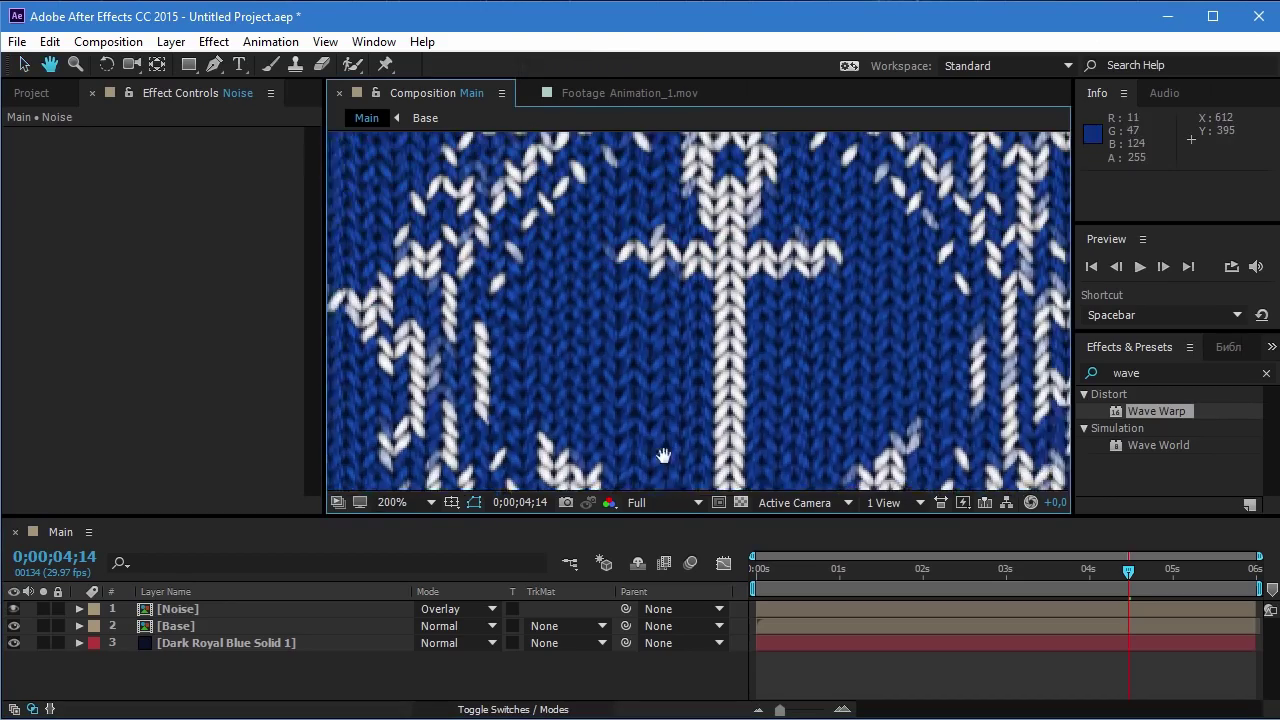
pyautogui.scroll(-2, 697, 316)
pyautogui.scroll(1, 697, 316)
pyautogui.scroll(-1, 610, 324)
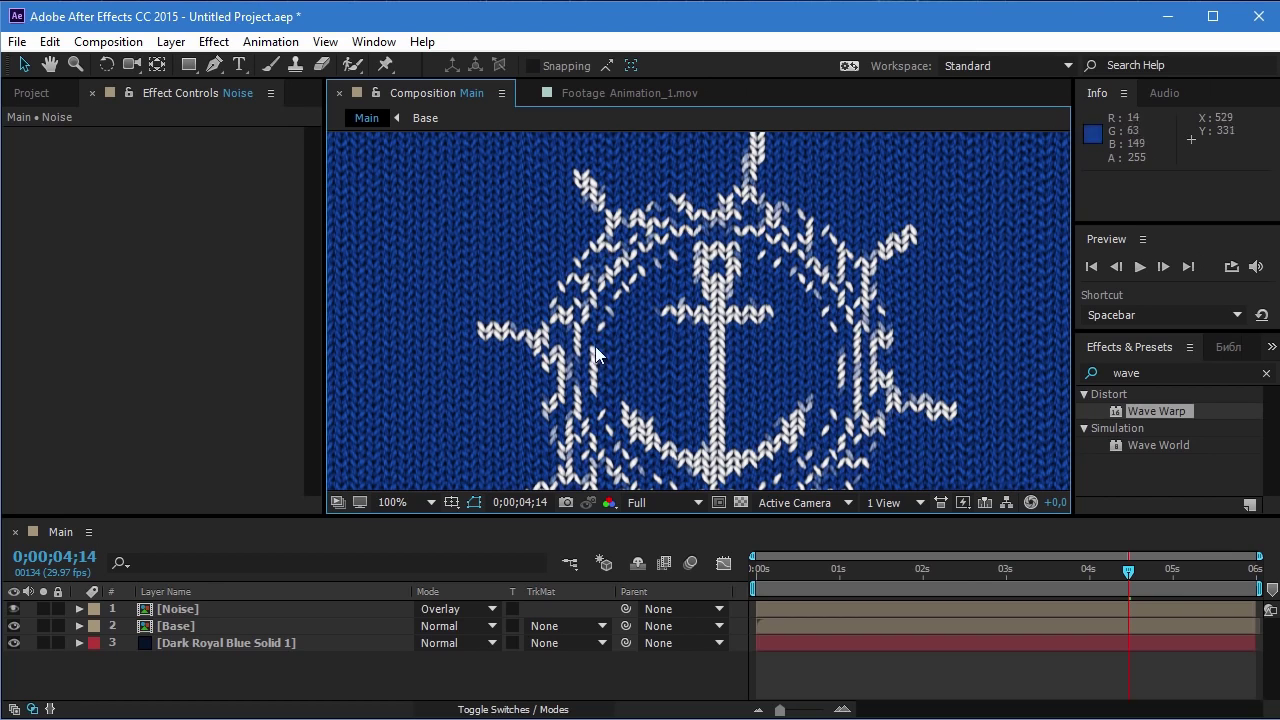
# - Add a new adjustment layer at the top of the Main comp
pyautogui.click(170, 41)
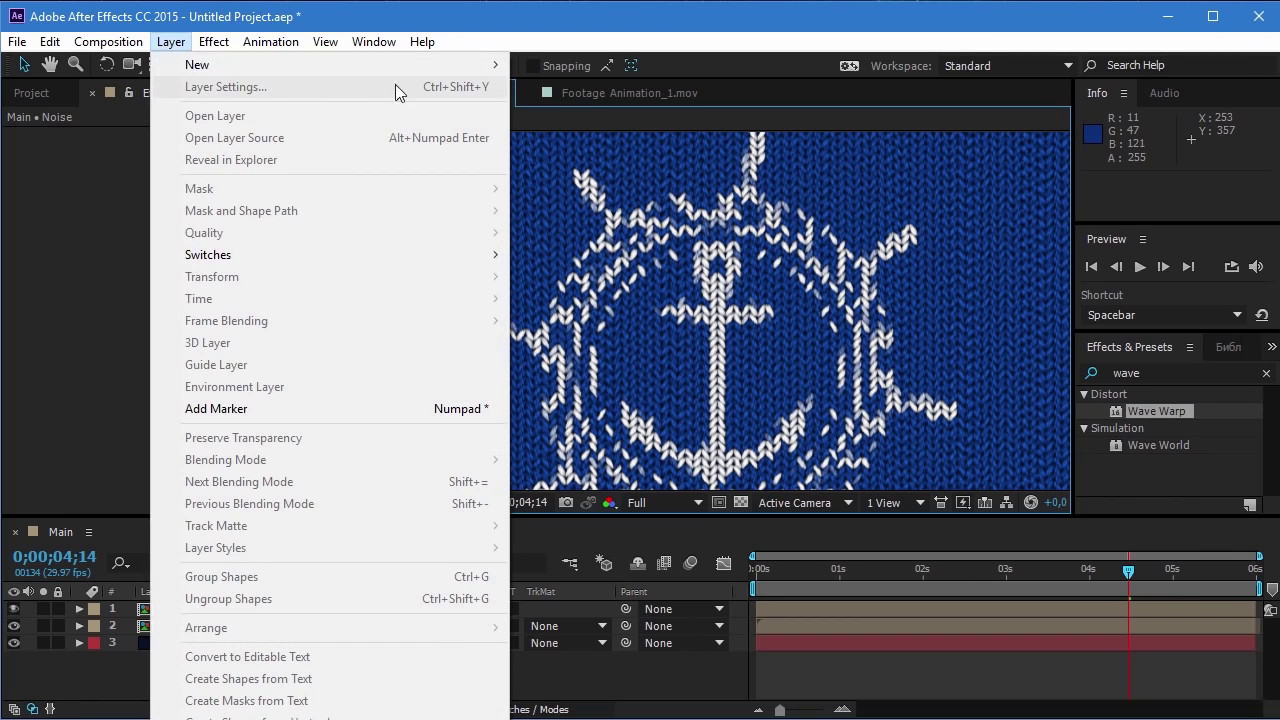
pyautogui.moveTo(498, 60)
pyautogui.click(570, 197)
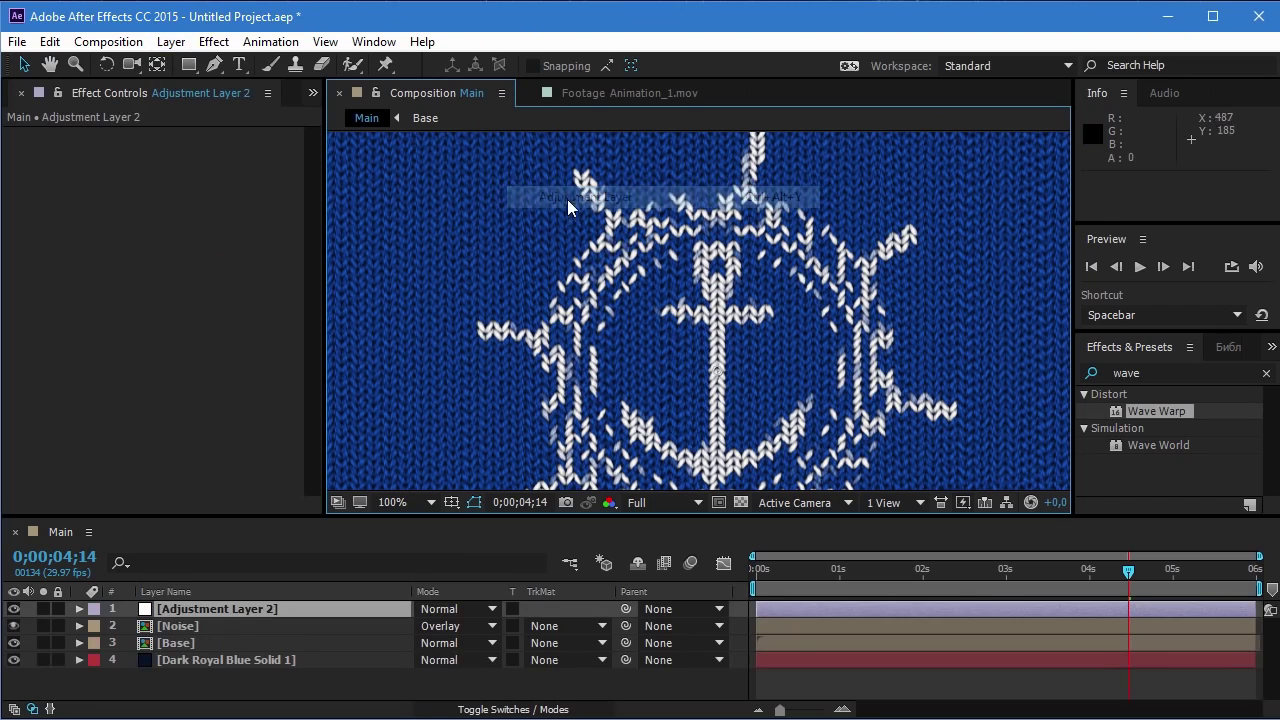
# - Search 'uns' and apply Unsharp Mask to the adjustment layer
pyautogui.click(1150, 372)
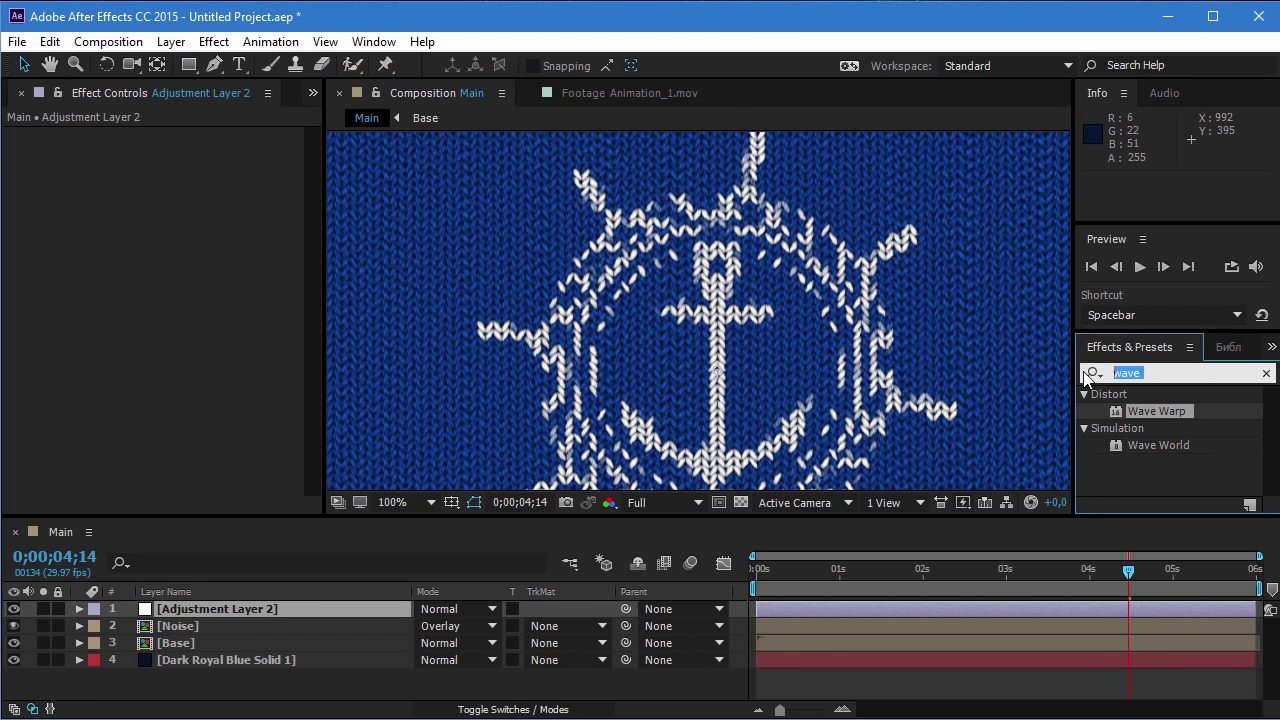
pyautogui.press('BackSpace')
pyautogui.click(1093, 373)
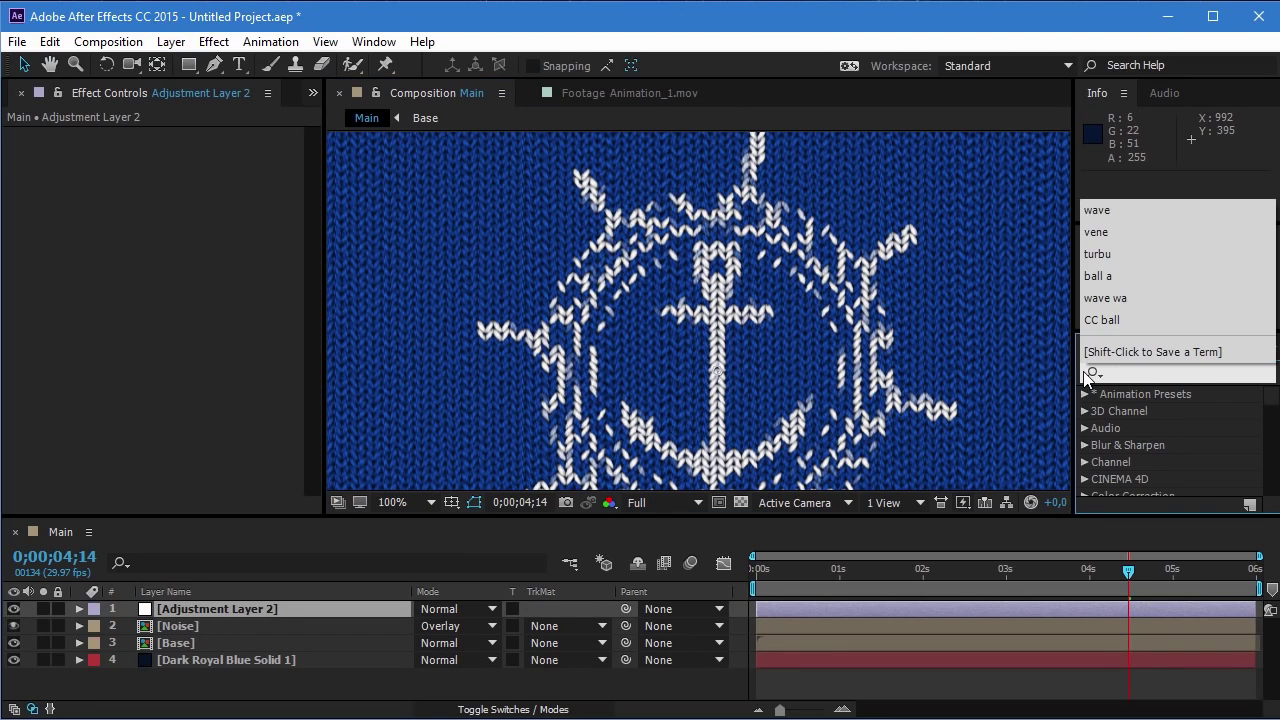
pyautogui.write('uns')
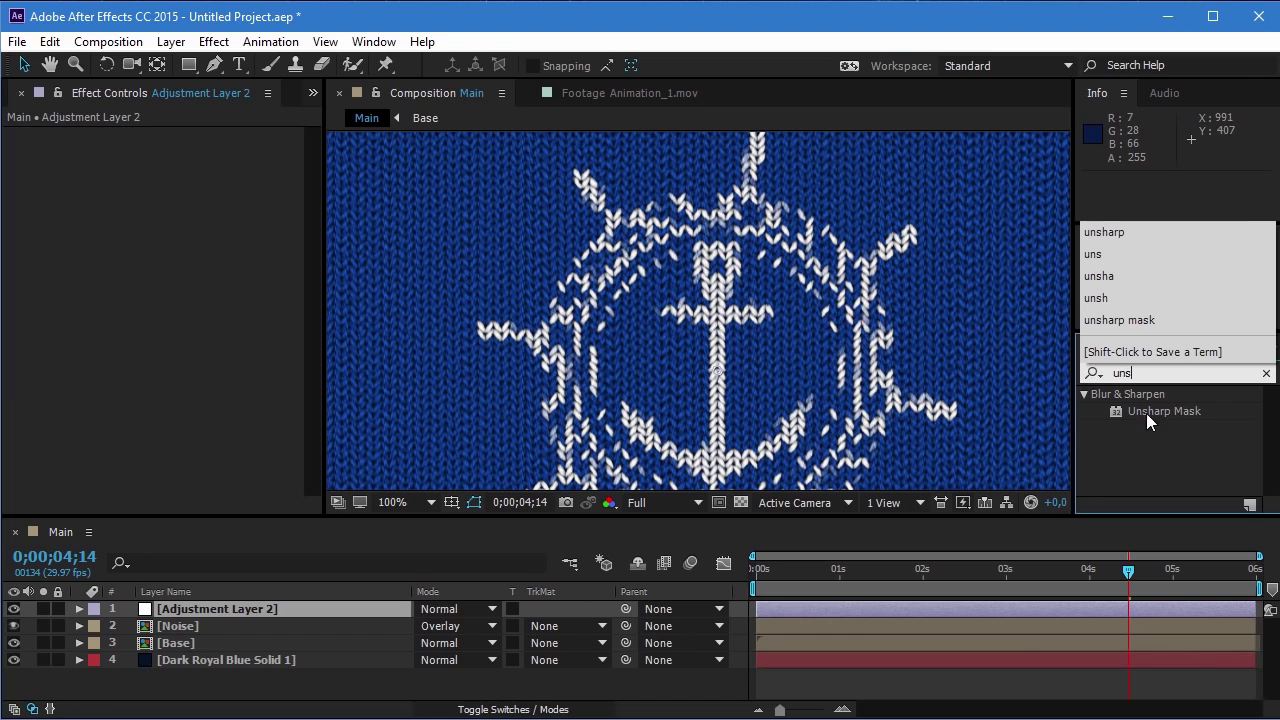
pyautogui.moveTo(1150, 412); pyautogui.dragTo(190, 268)
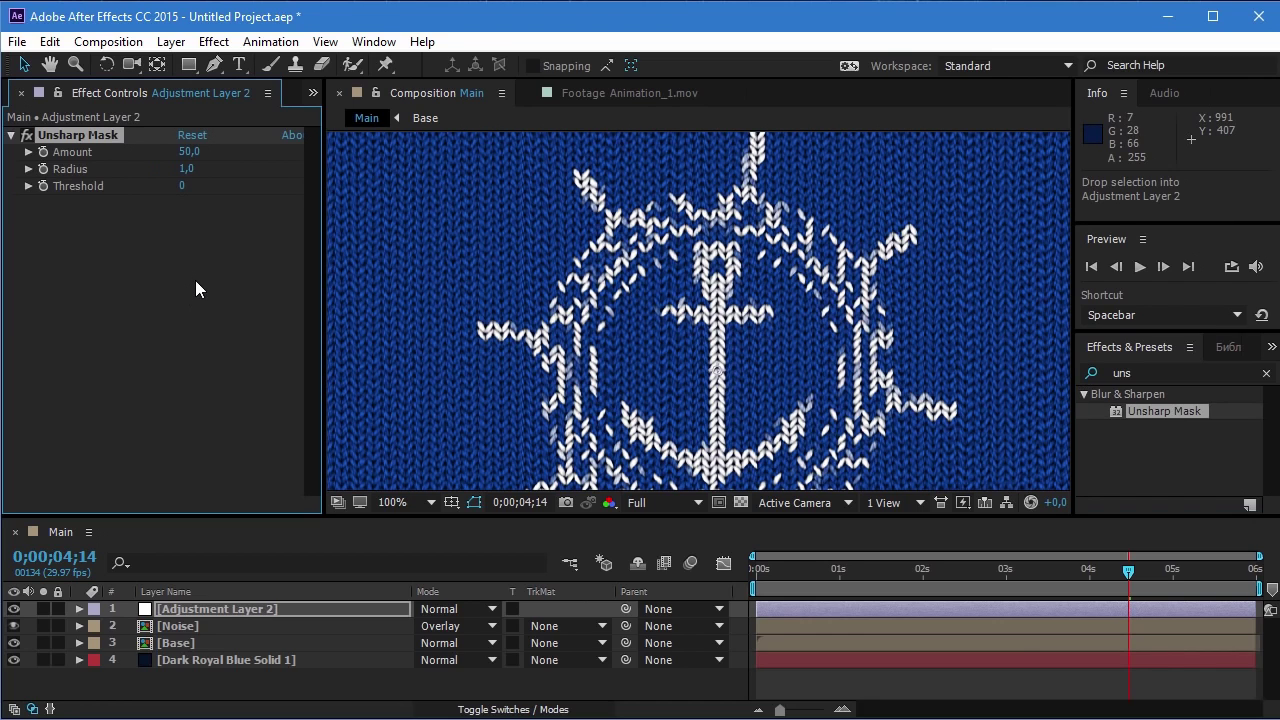
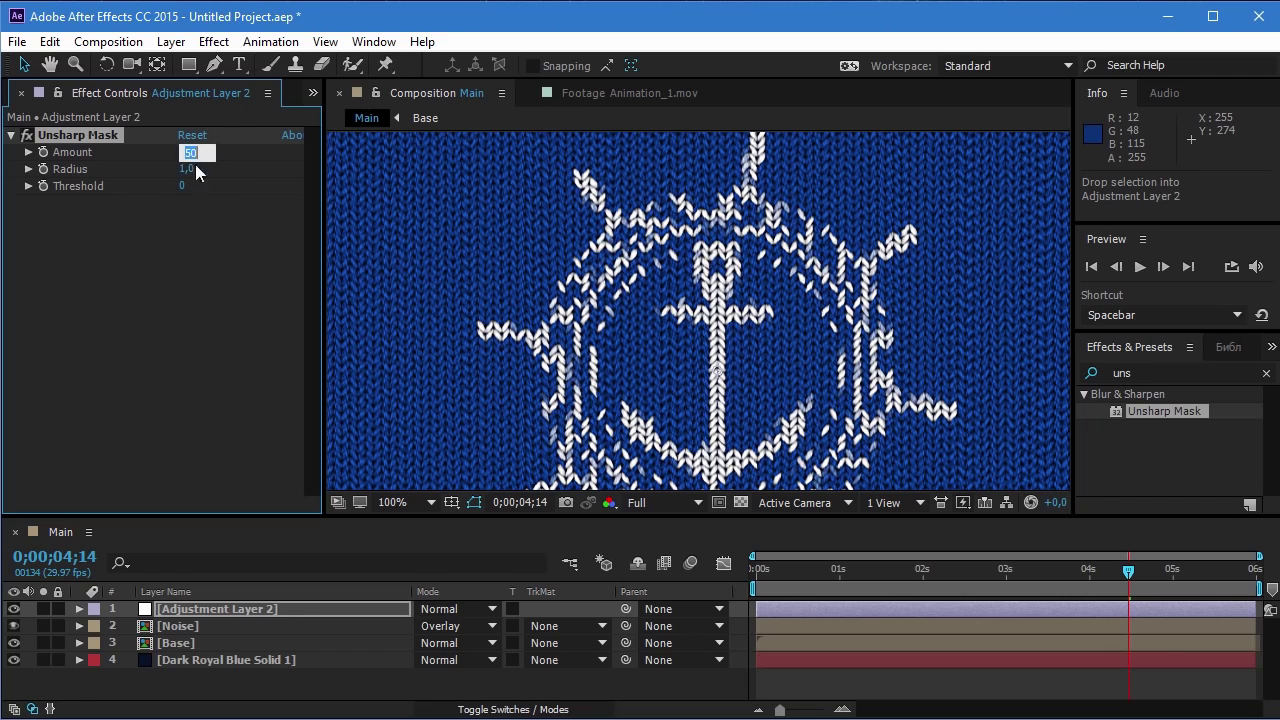
# - Set Unsharp Mask Amount to 20 and Radius to 415
pyautogui.write('20')
pyautogui.click(171, 261)
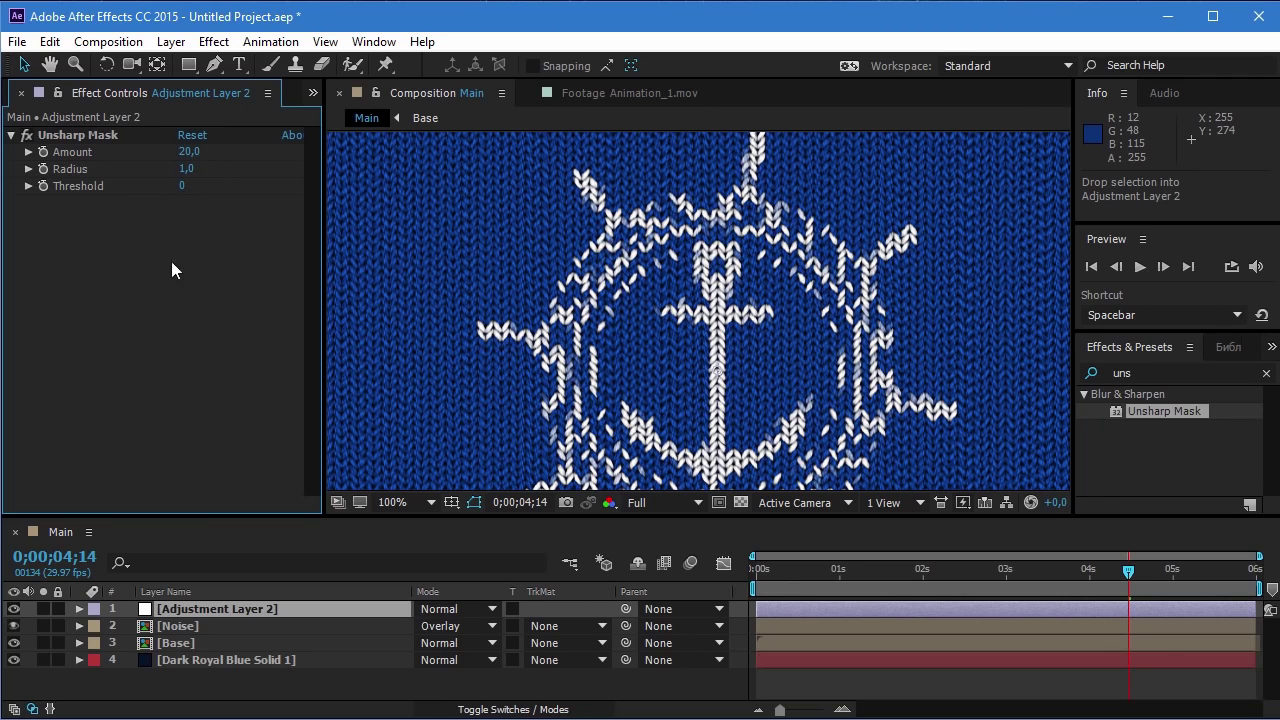
pyautogui.moveTo(190, 174); pyautogui.dragTo(190, 174)
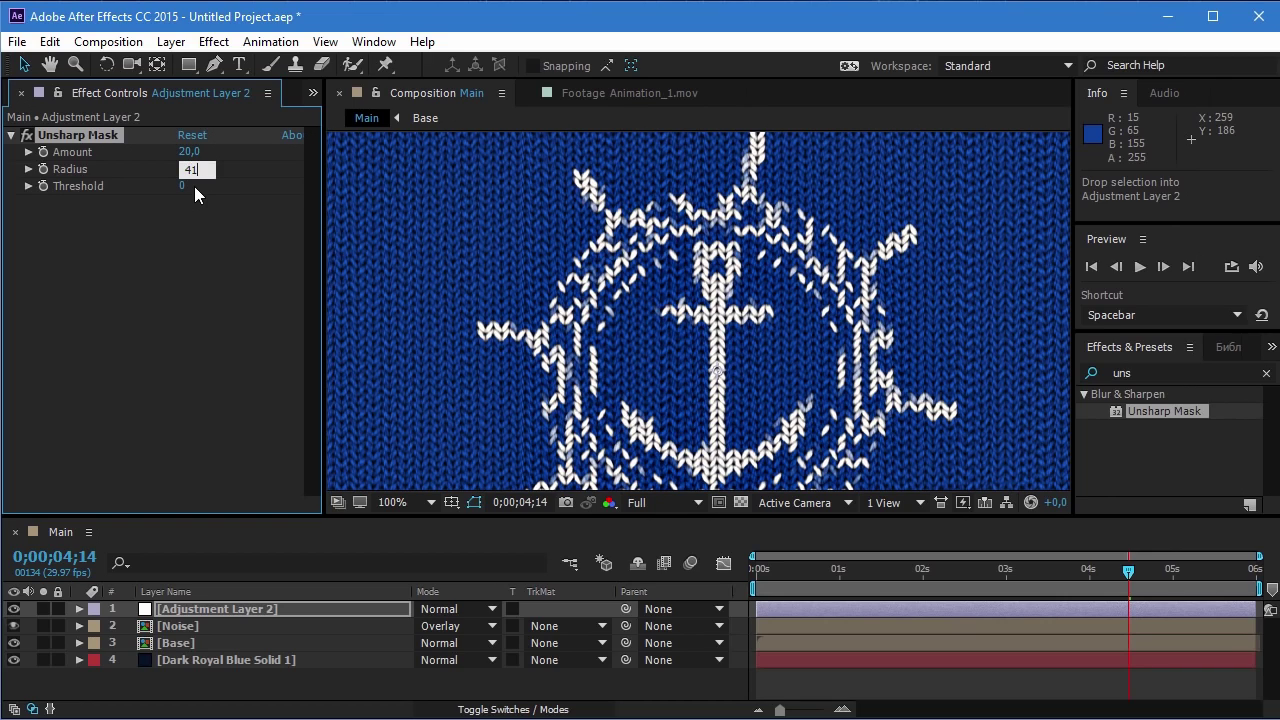
pyautogui.click(150, 290)
# - Toggle Unsharp Mask on and off to compare the knit before and after sharpening
pyautogui.moveTo(620, 352); pyautogui.dragTo(237, 259)
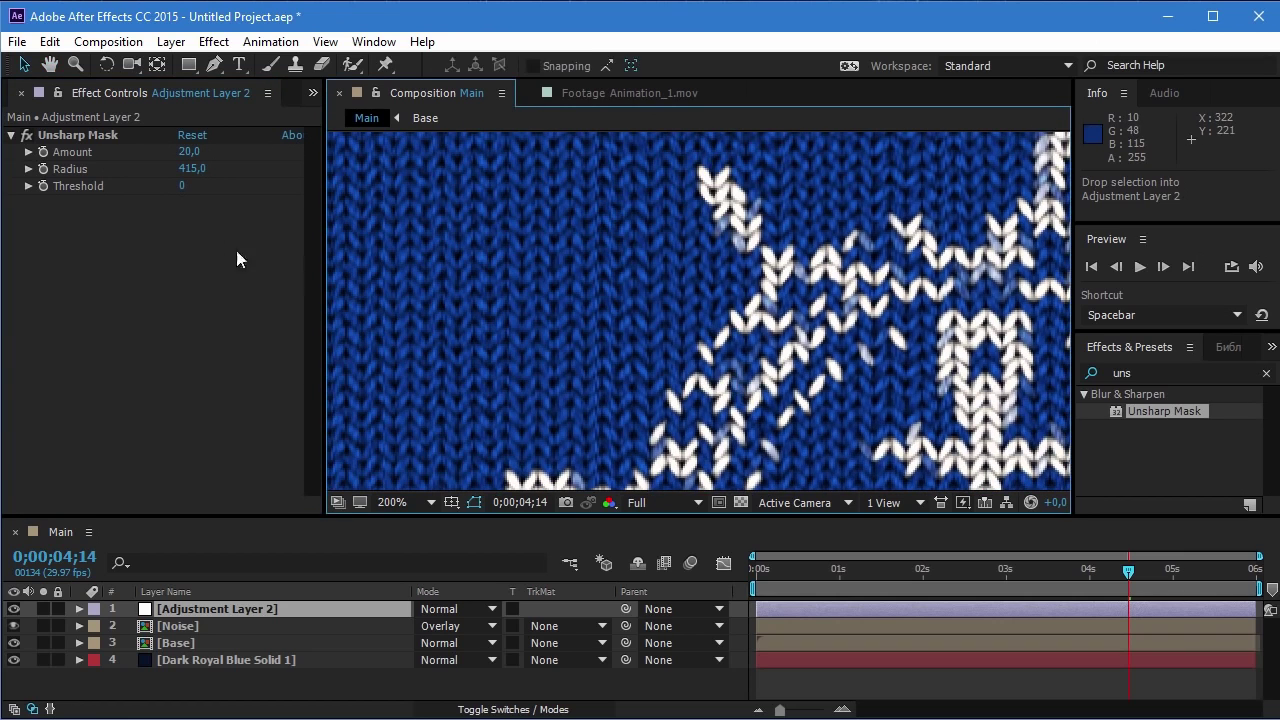
pyautogui.click(27, 136)
pyautogui.click(27, 136)
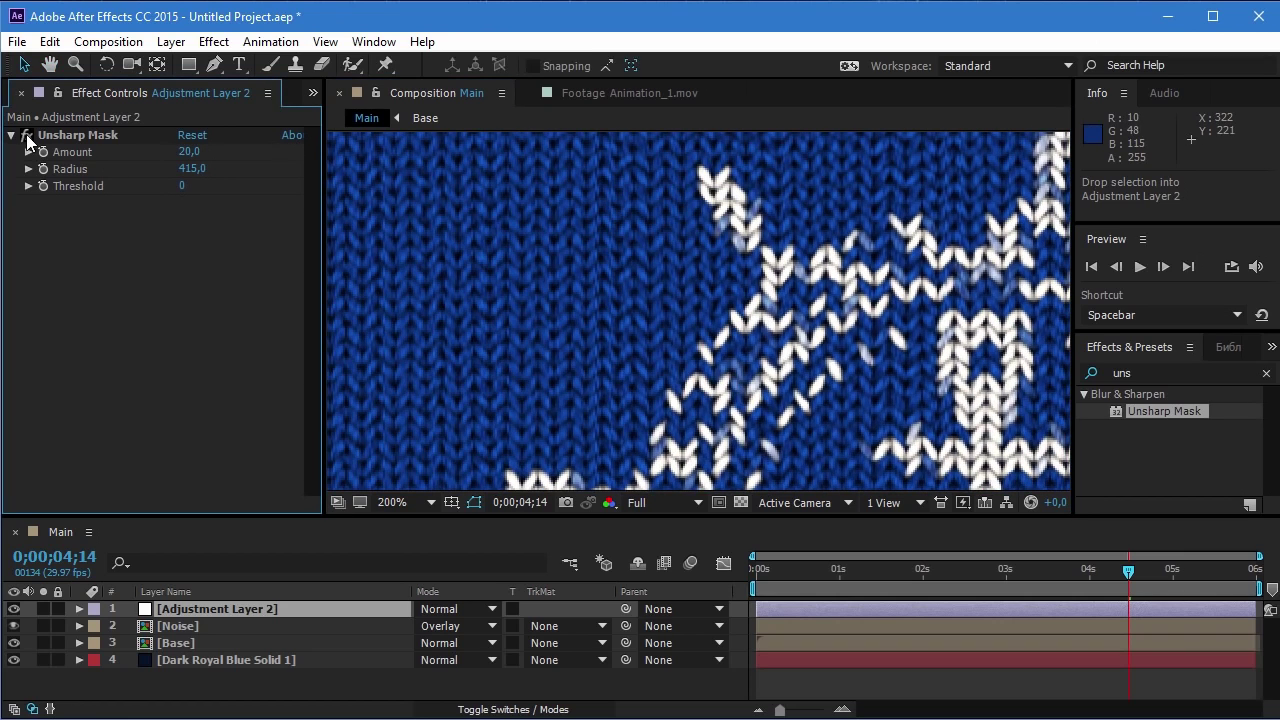
pyautogui.click(27, 136)
pyautogui.click(27, 136)
pyautogui.click(27, 136)
pyautogui.scroll(-4, 635, 250)
pyautogui.scroll(1, 631, 304)
pyautogui.scroll(3, 631, 304)
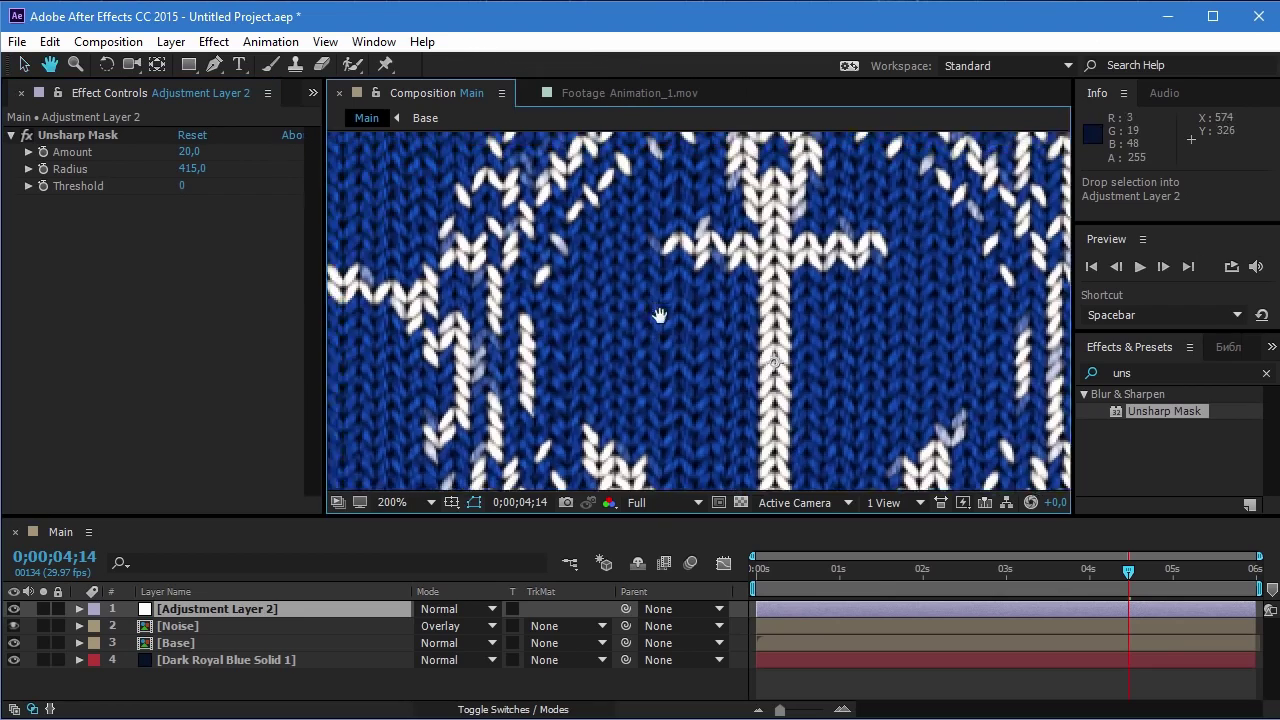
pyautogui.scroll(-2, 640, 310)
pyautogui.scroll(2, 484, 268)
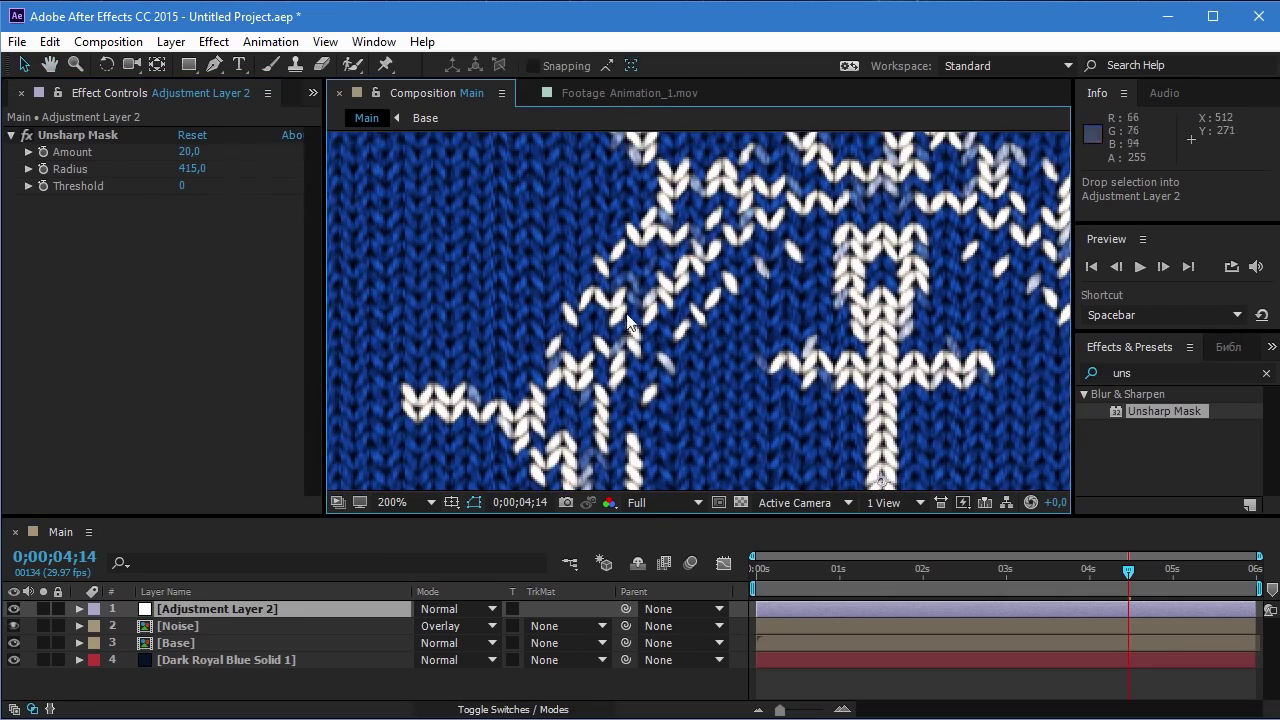
pyautogui.scroll(2, 612, 300)
pyautogui.scroll(-2, 614, 290)
pyautogui.scroll(-2, 766, 316)
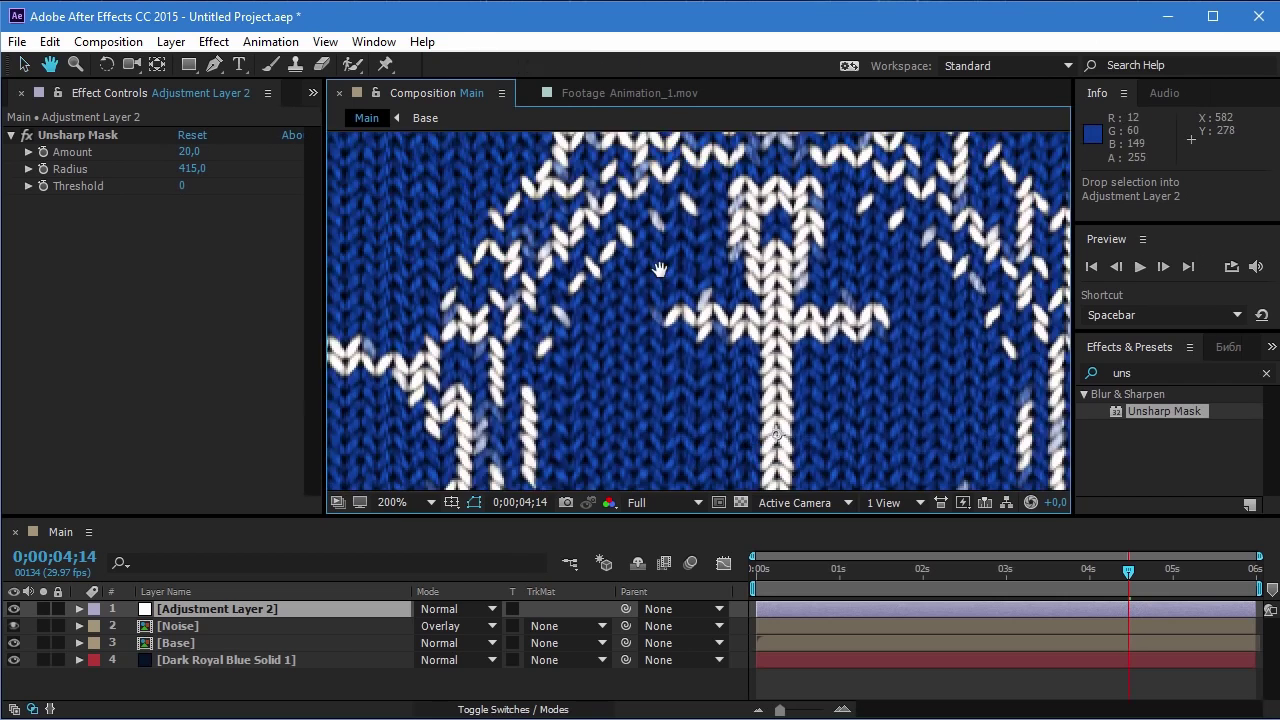
pyautogui.scroll(-2, 707, 348)
pyautogui.scroll(1, 749, 303)
pyautogui.scroll(1, 749, 303)
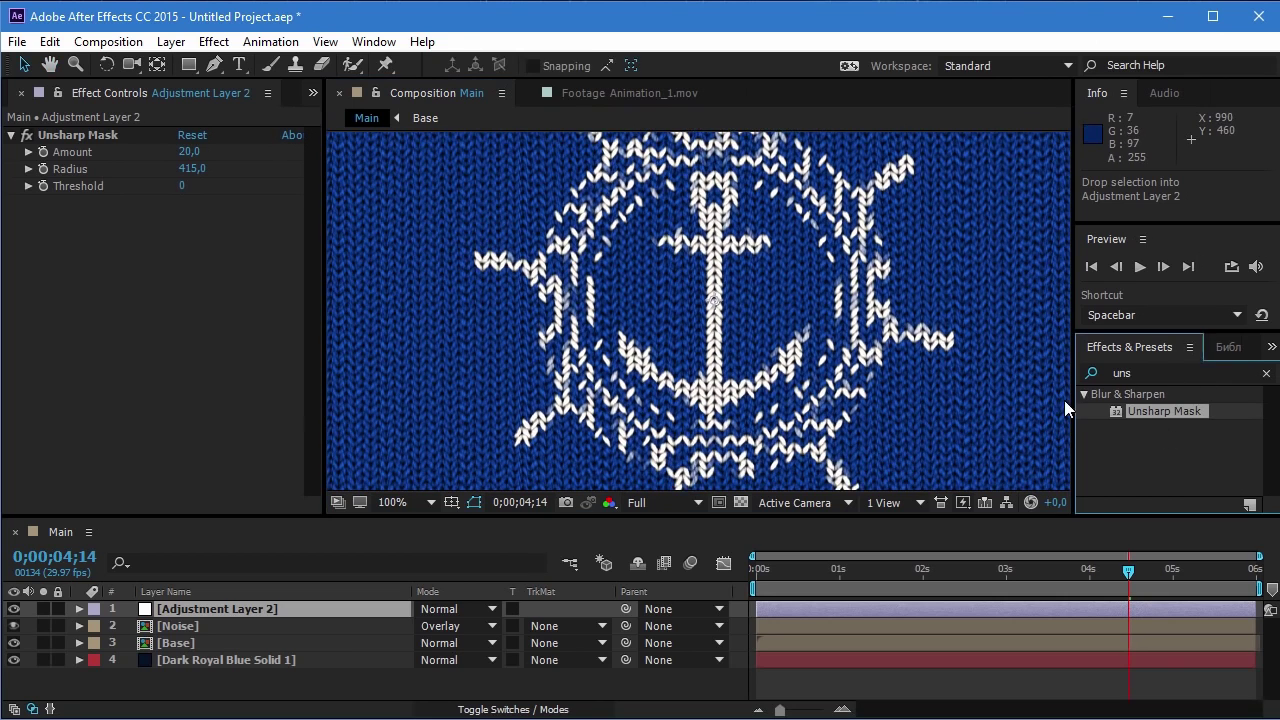
# - Search effects for 'glow' and apply Stylize > Glow to the adjustment layer
pyautogui.click(1128, 374)
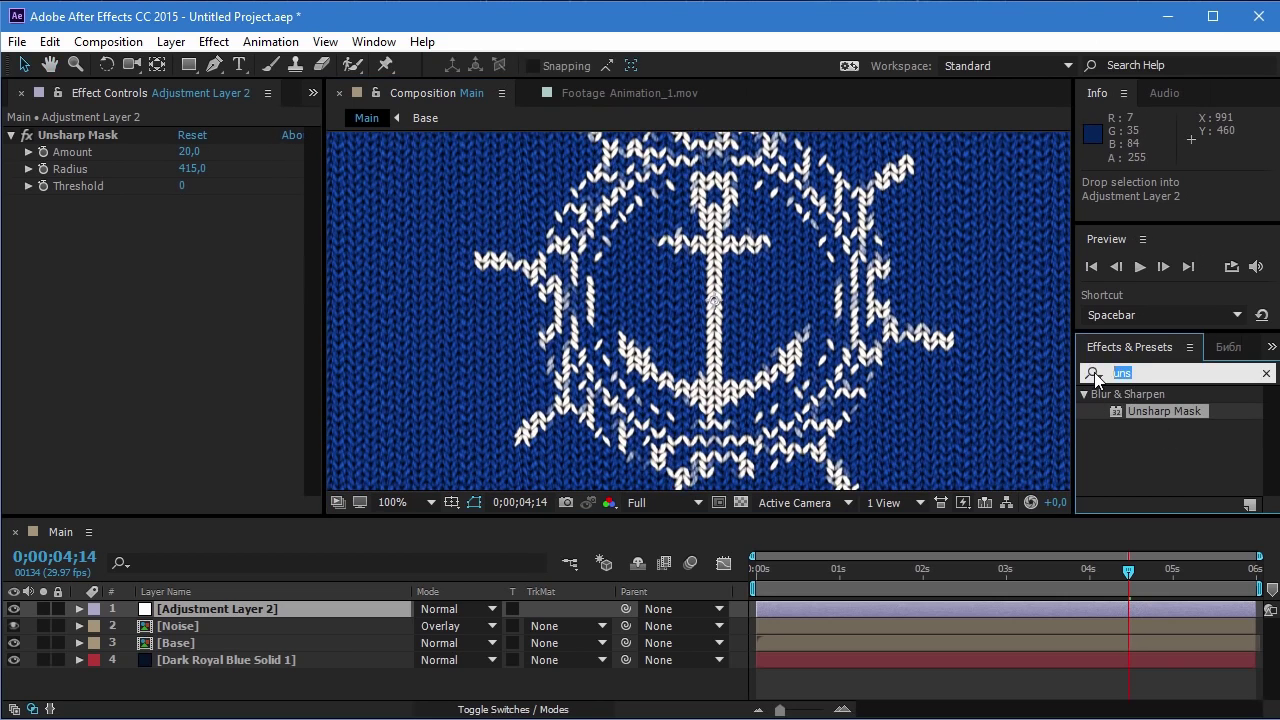
pyautogui.write('glow')
pyautogui.scroll(-2, 1137, 415)
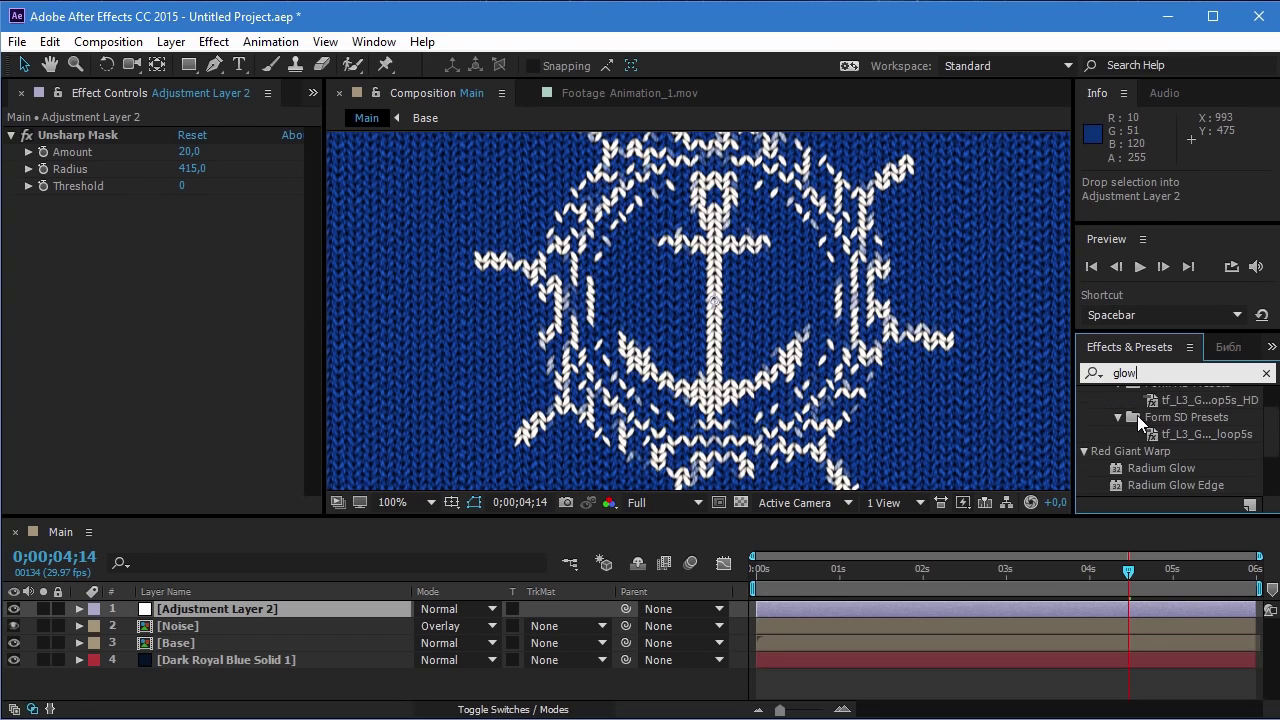
pyautogui.scroll(-2, 1137, 415)
pyautogui.moveTo(1140, 453); pyautogui.dragTo(150, 296)
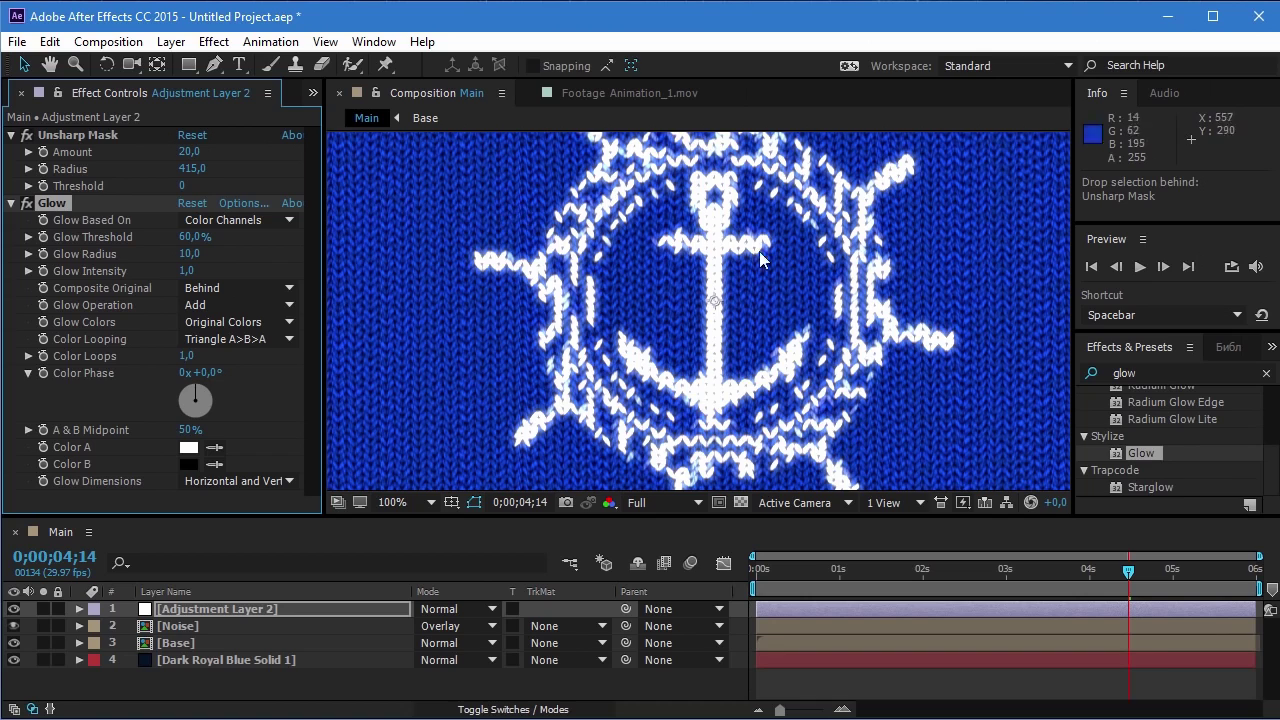
pyautogui.click(760, 260)
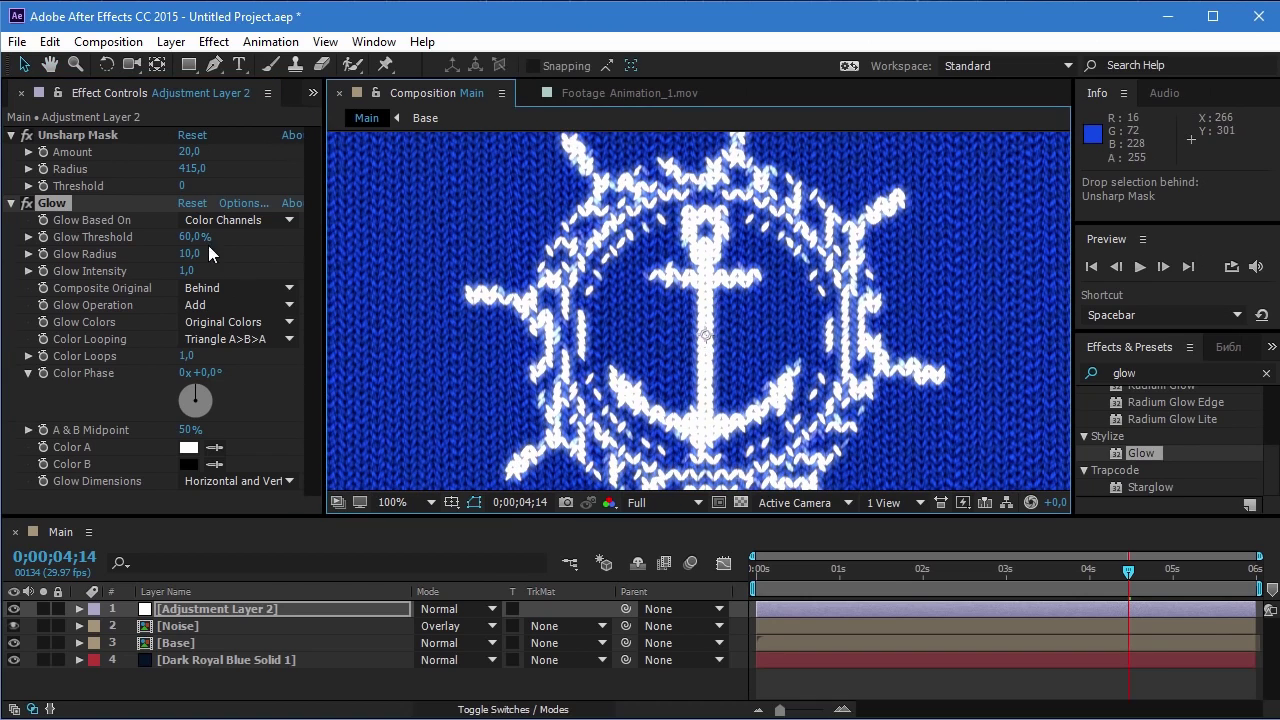
# - Set Glow Threshold to 66%, Radius to 100 and Intensity to 0.2
pyautogui.moveTo(198, 237); pyautogui.dragTo(215, 240)
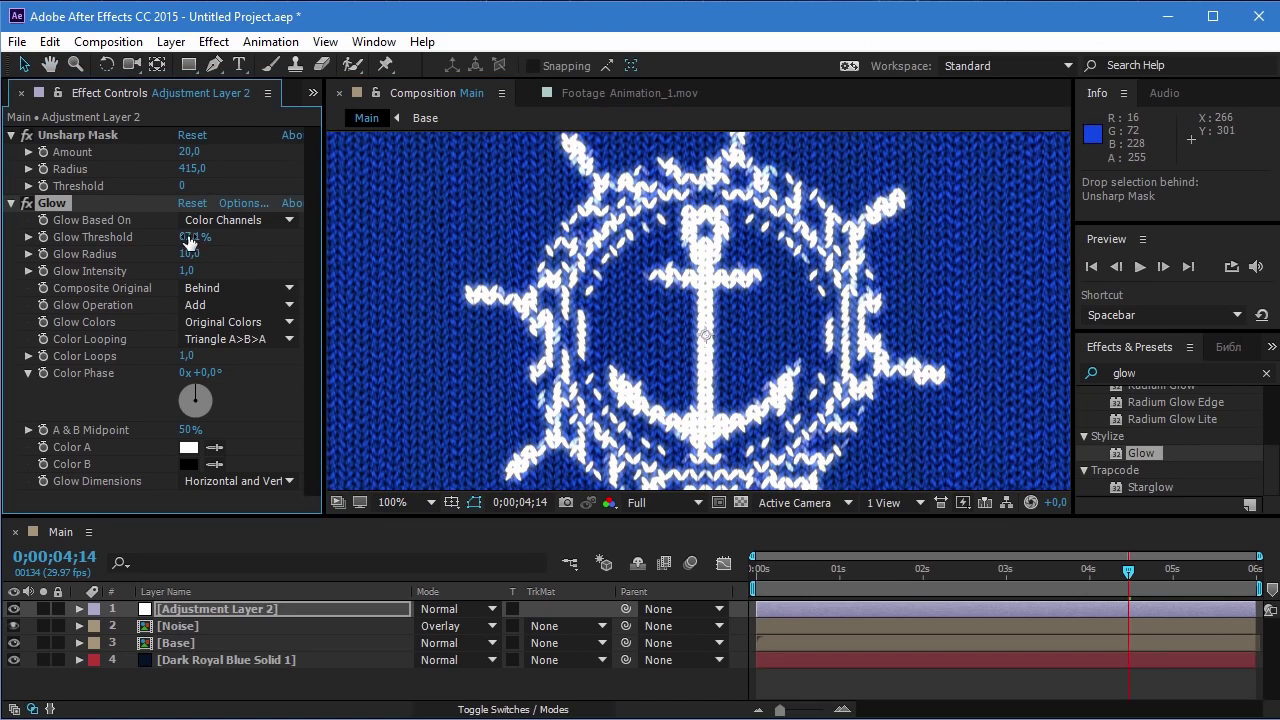
pyautogui.click(189, 239)
pyautogui.write('6')
pyautogui.press('Return')
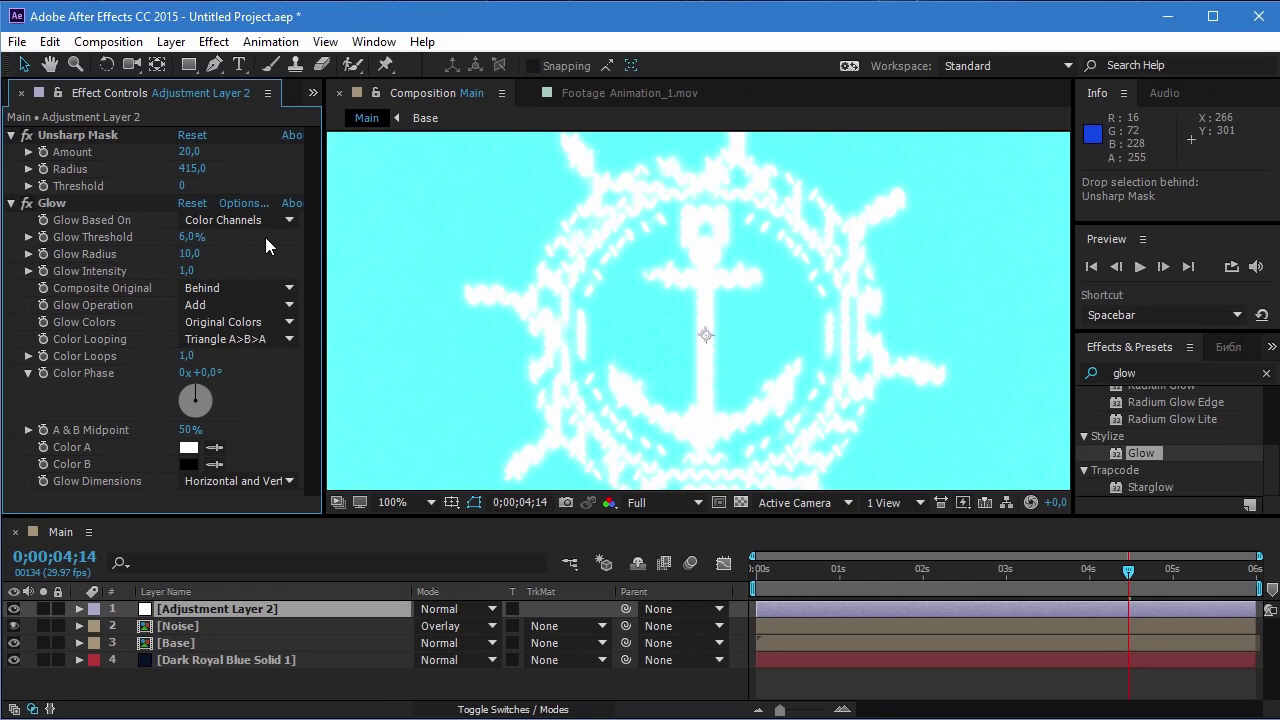
pyautogui.click(197, 259)
pyautogui.write('100')
pyautogui.press('Return')
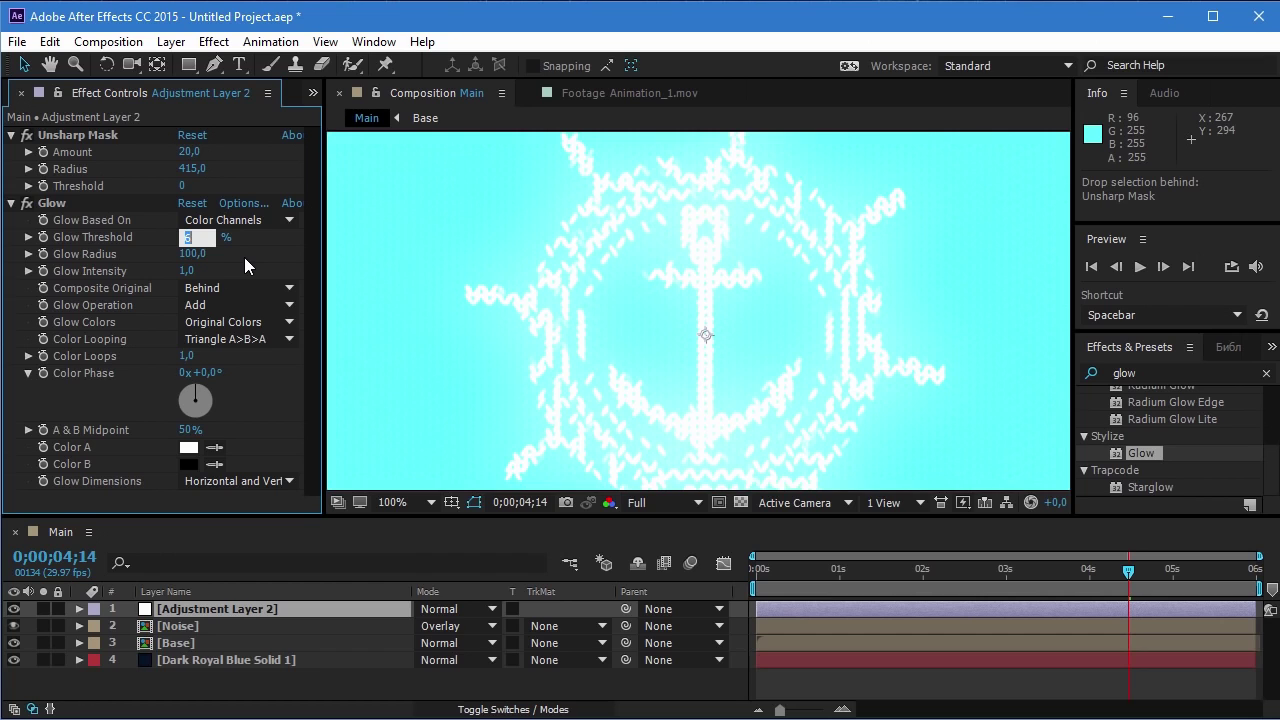
pyautogui.write('66')
pyautogui.press('Return')
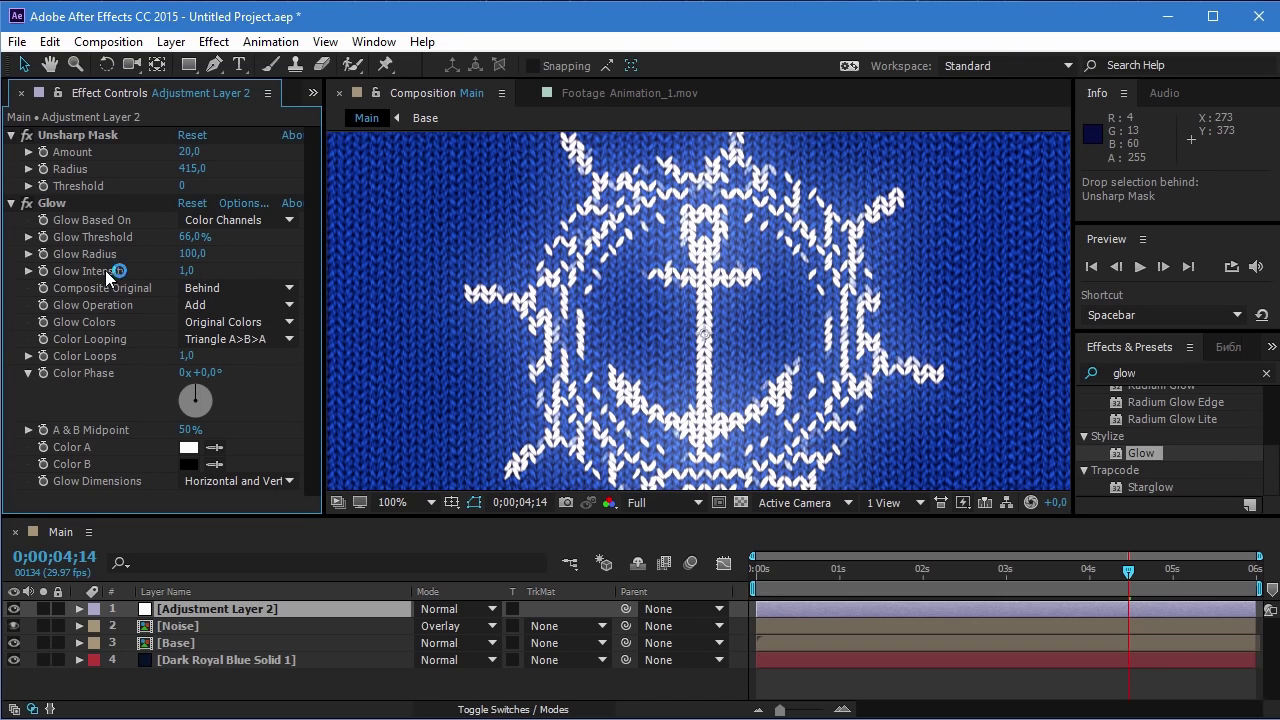
pyautogui.moveTo(195, 279); pyautogui.dragTo(130, 287)
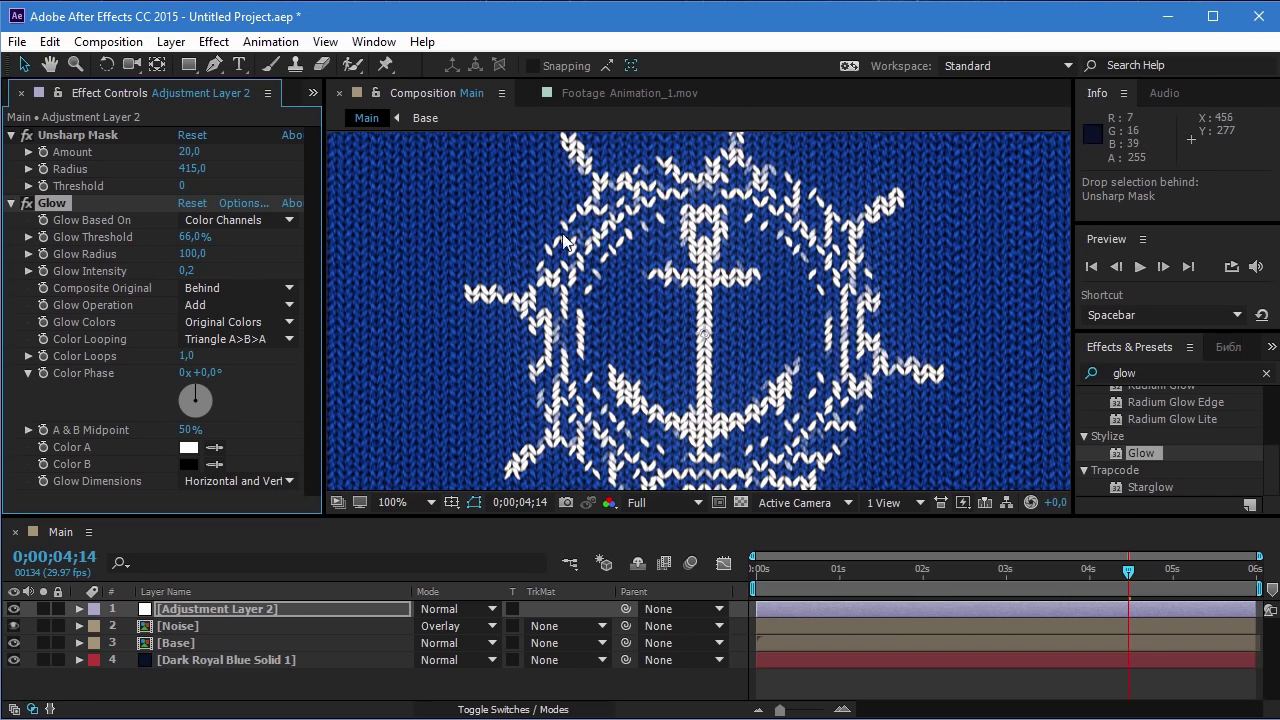
# - Toggle the Glow on and off to compare the result
pyautogui.scroll(-1, 567, 243)
pyautogui.scroll(1, 629, 322)
pyautogui.click(29, 208)
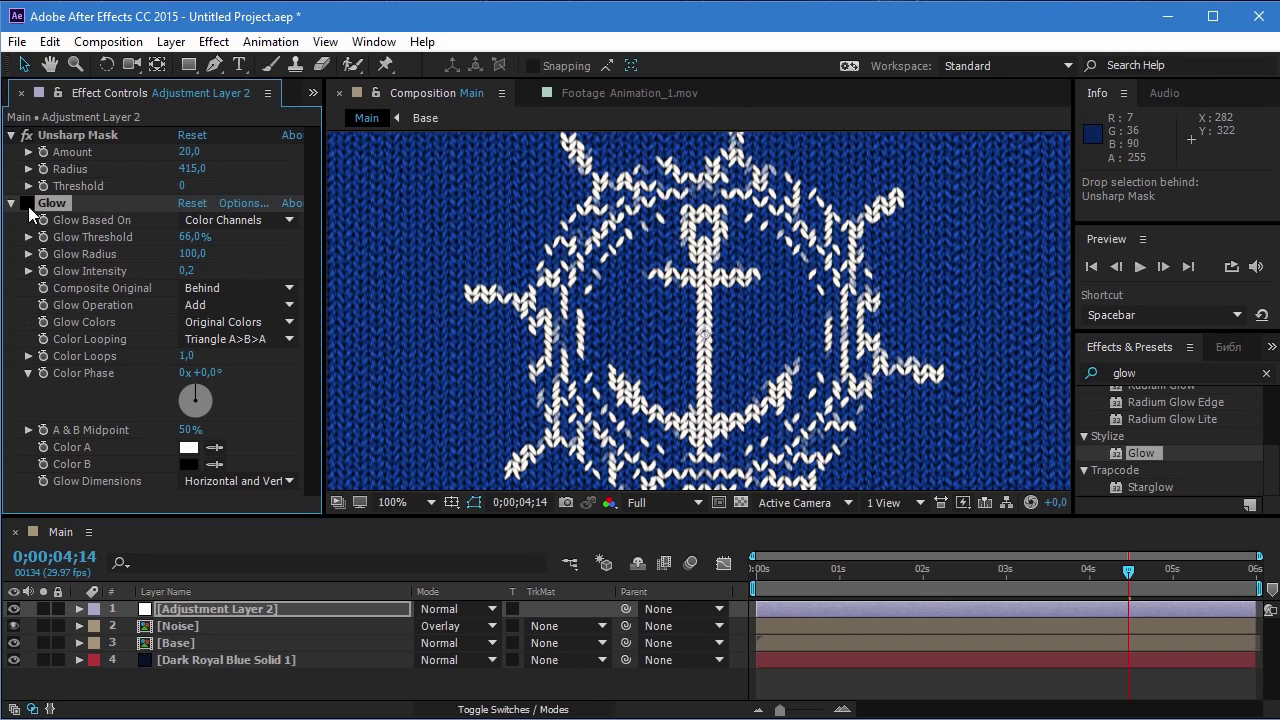
pyautogui.click(28, 204)
pyautogui.click(28, 204)
pyautogui.click(28, 204)
pyautogui.click(28, 204)
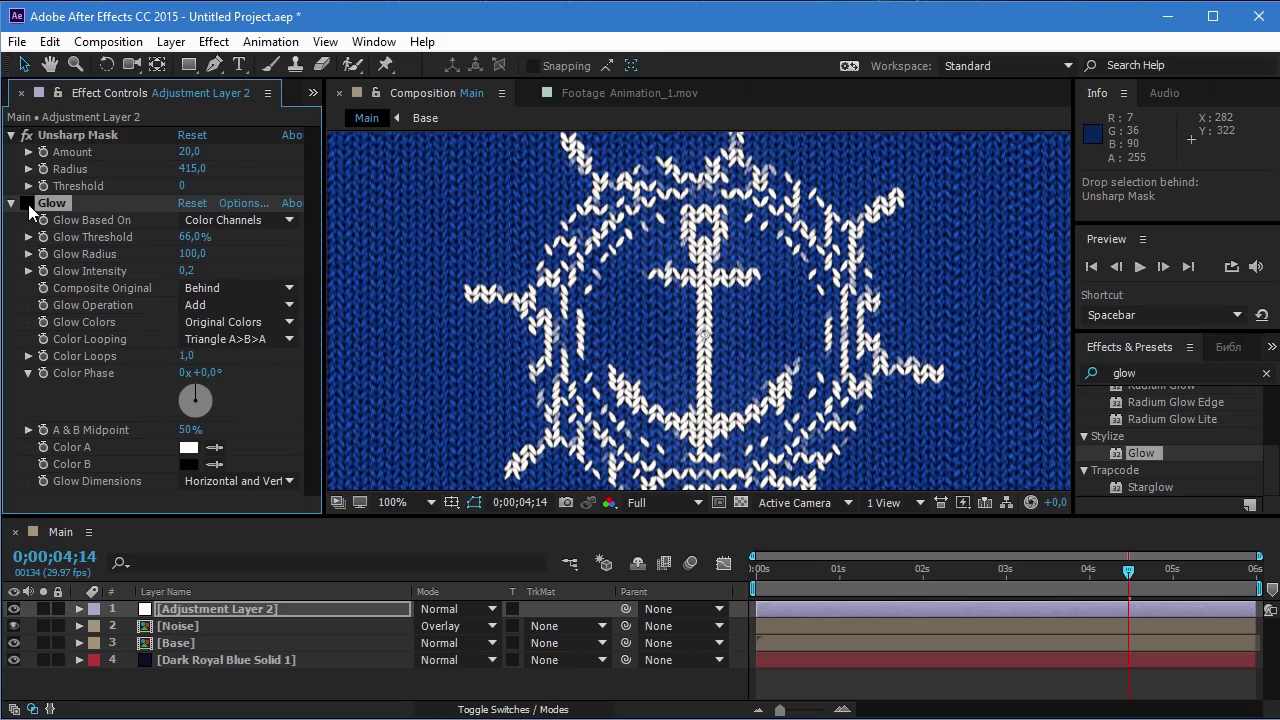
pyautogui.click(28, 204)
pyautogui.scroll(-2, 665, 390)
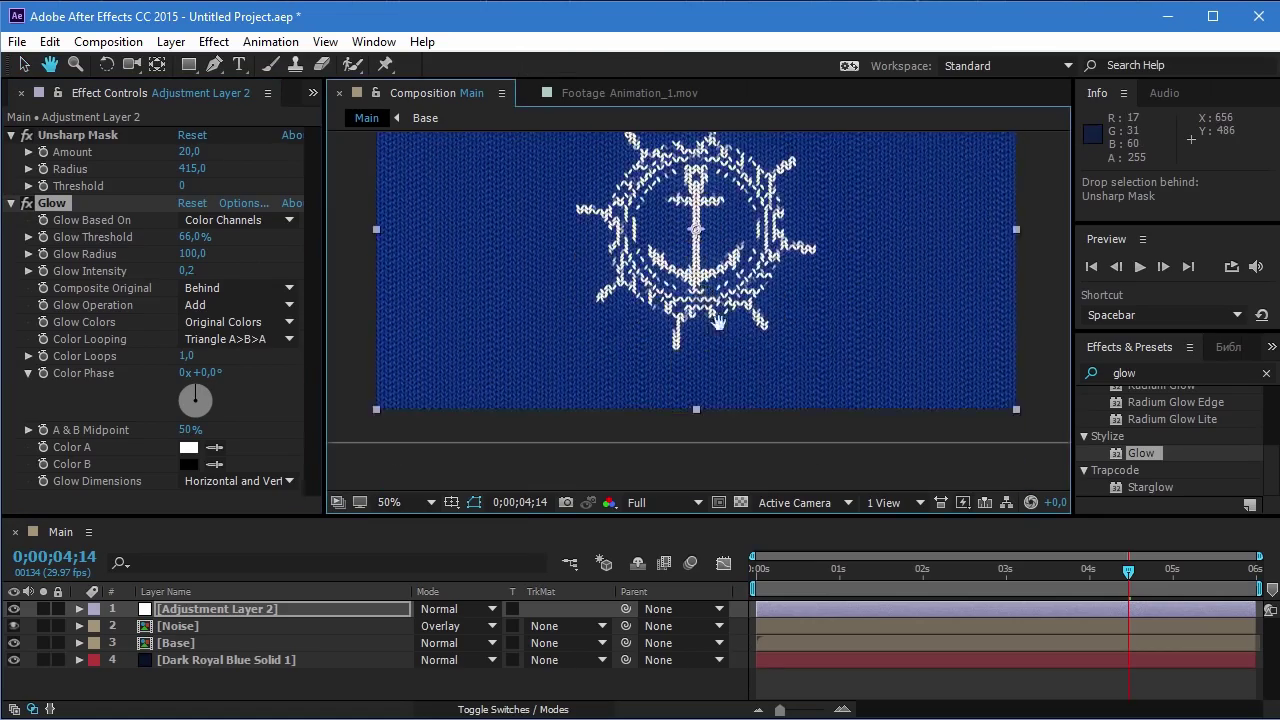
pyautogui.scroll(2, 700, 395)
pyautogui.scroll(-2, 700, 395)
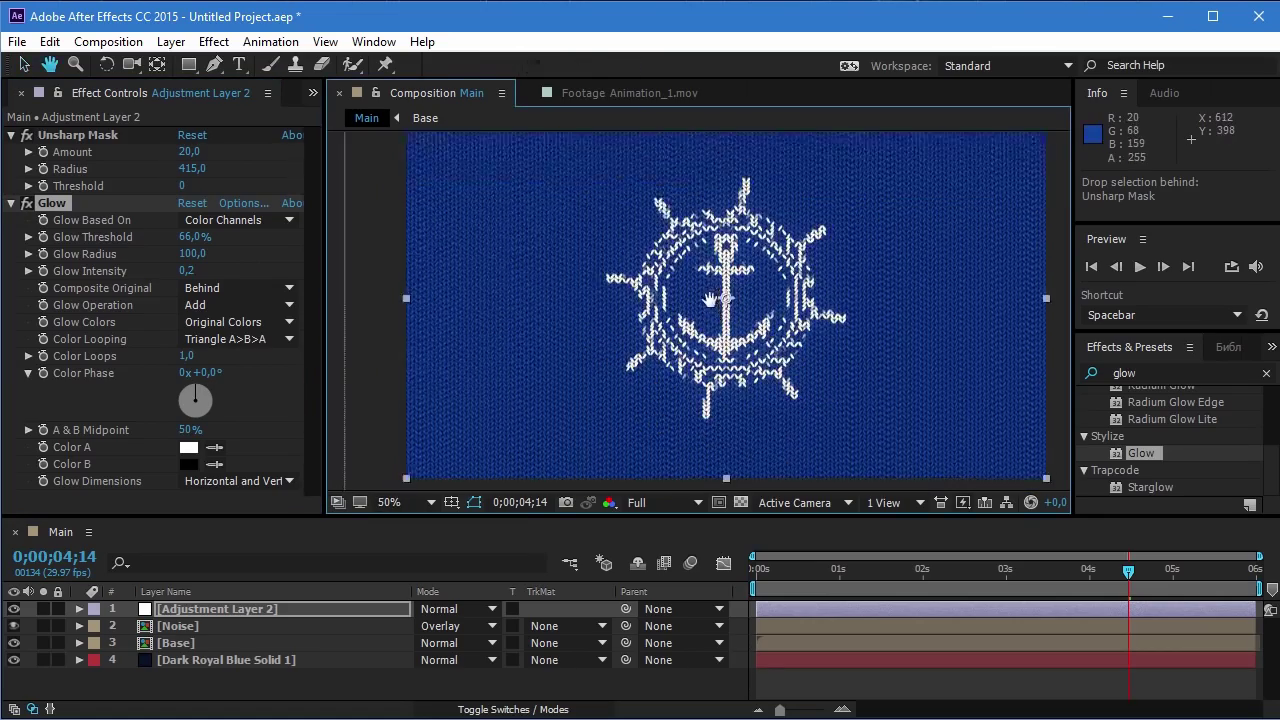
pyautogui.scroll(1, 707, 316)
# - Collapse the Glow and Unsharp Mask settings in Effect Controls
pyautogui.click(11, 203)
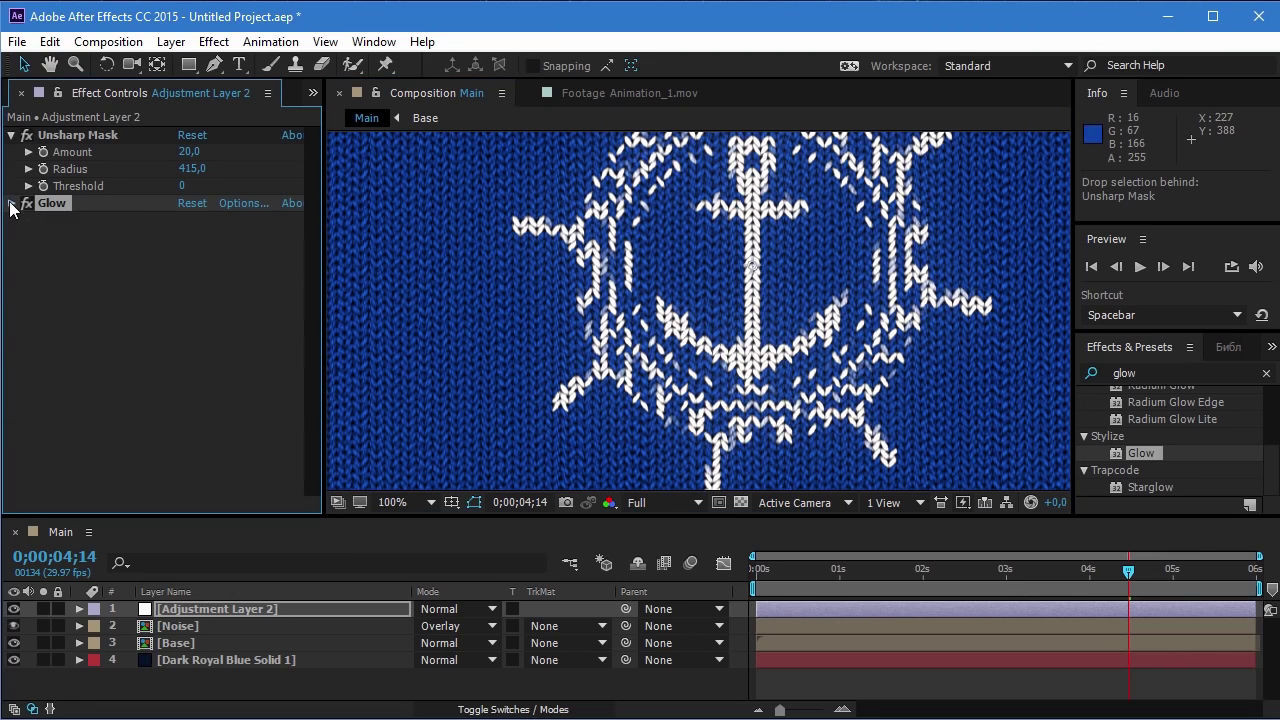
pyautogui.click(12, 135)
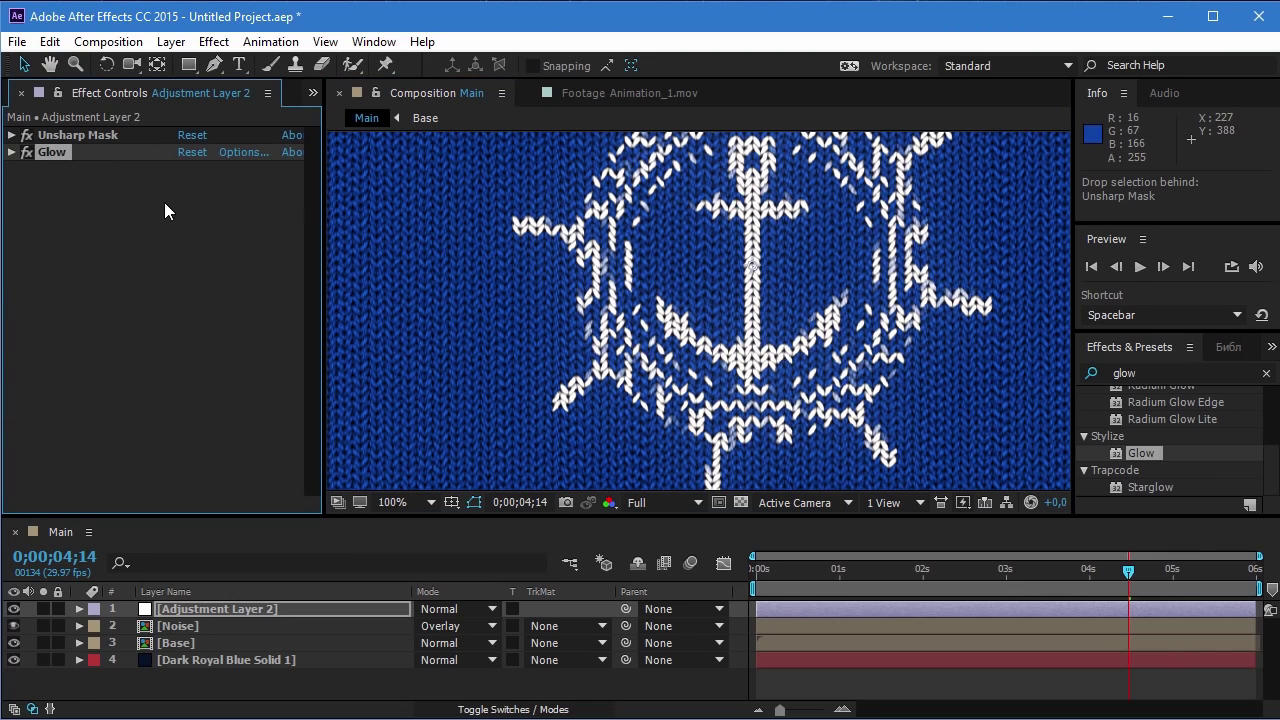
pyautogui.click(163, 203)
pyautogui.moveTo(750, 300); pyautogui.dragTo(662, 333)
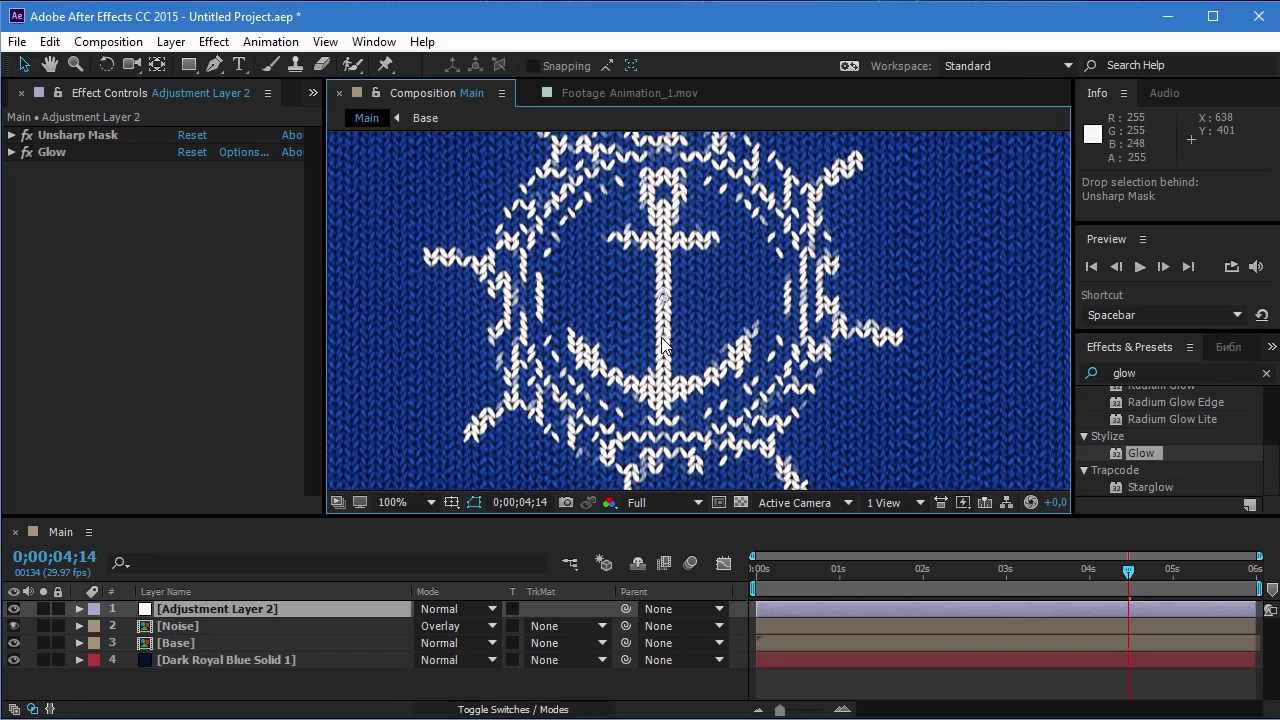
# - Replace the effects search text with 'cc spot' to list CC Spotlight
pyautogui.click(1135, 374)
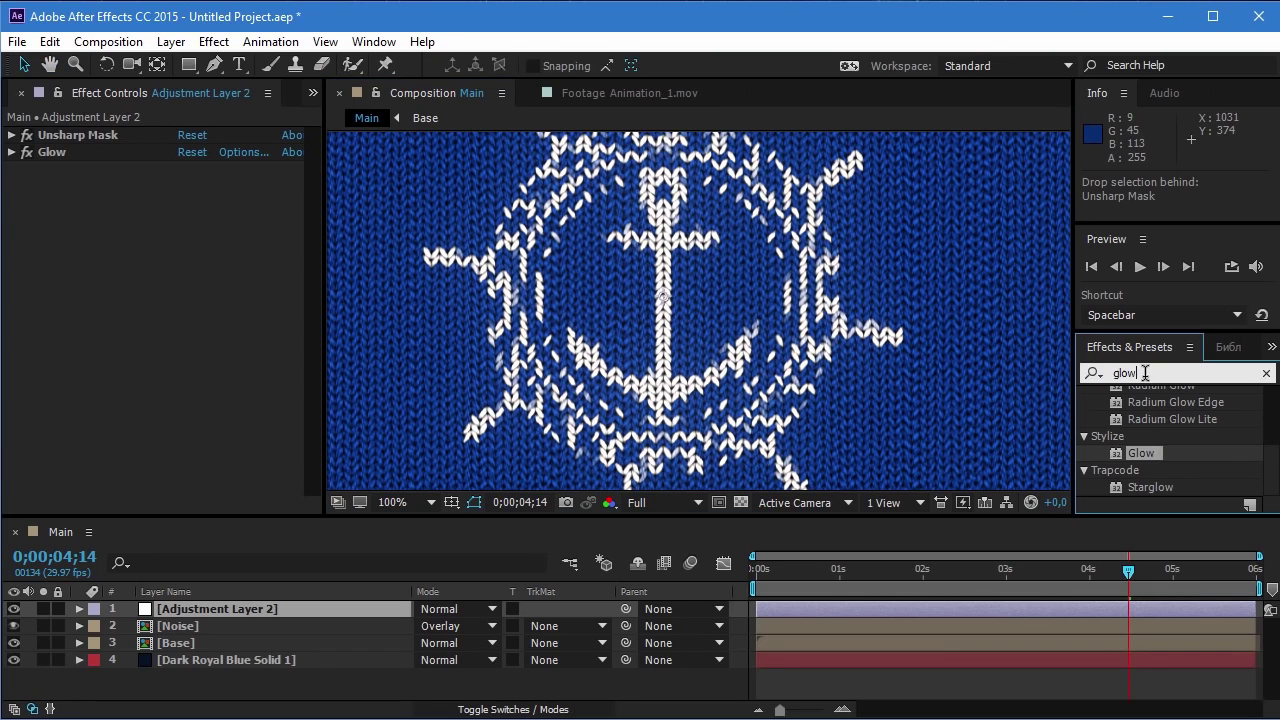
pyautogui.press('BackSpace')
pyautogui.press('BackSpace')
pyautogui.press('BackSpace')
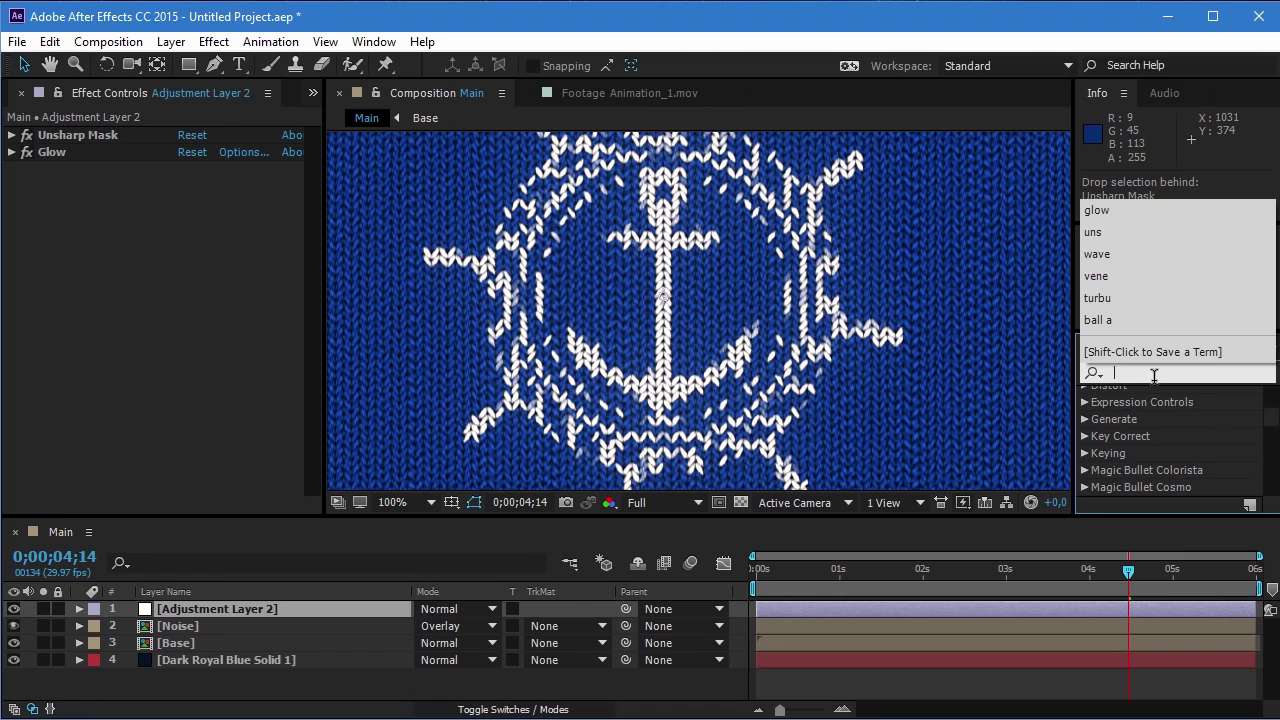
pyautogui.write('cc spot')
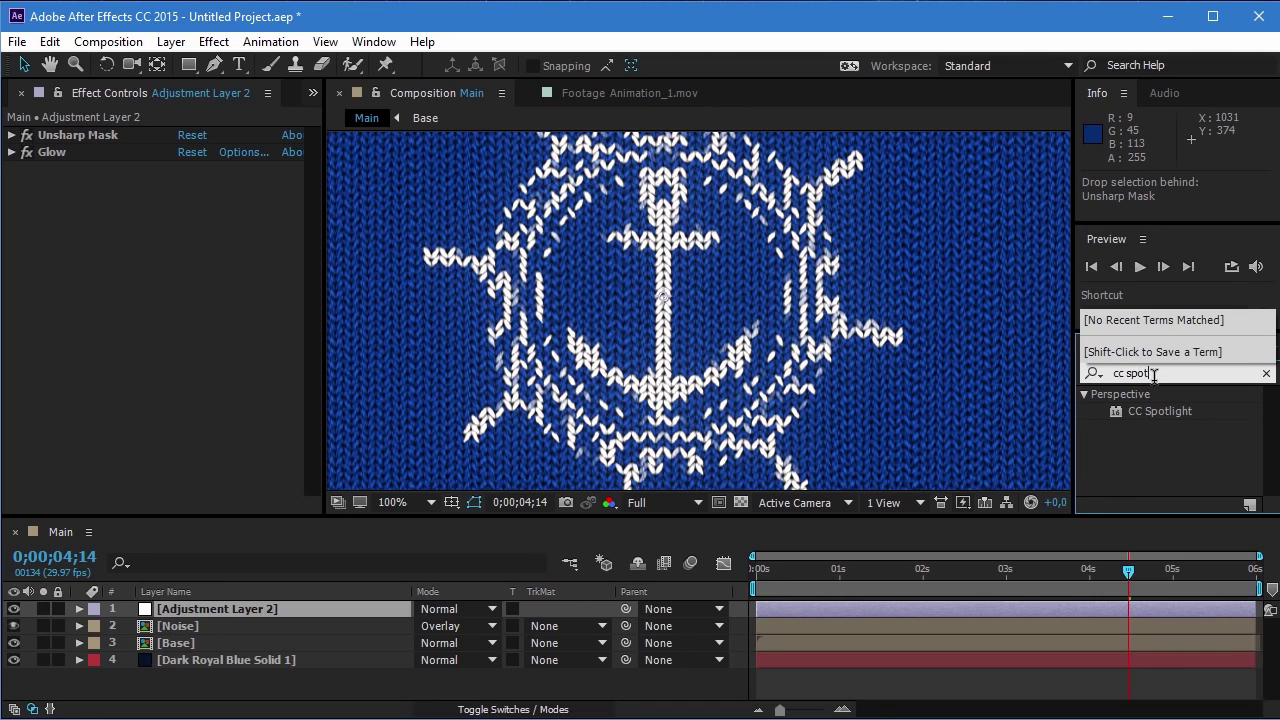
# - Apply Perspective > CC Spotlight to Adjustment Layer 2
pyautogui.click(1173, 414)
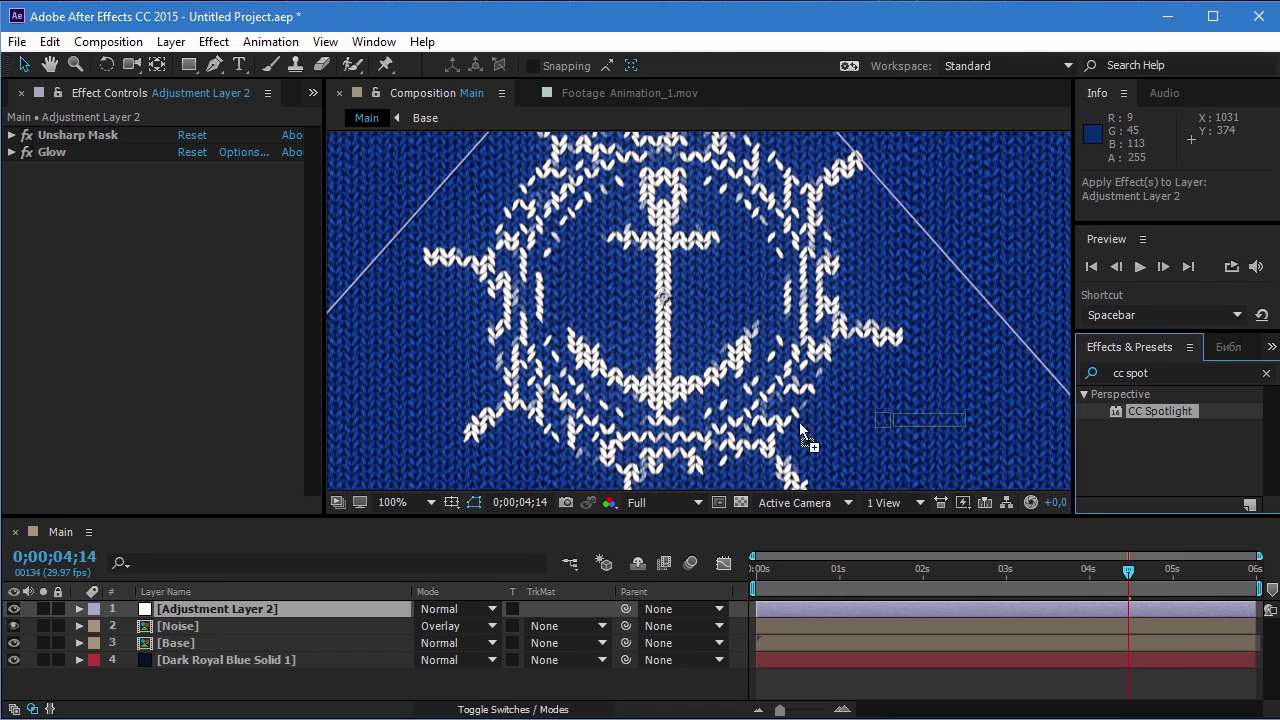
pyautogui.moveTo(1181, 417); pyautogui.dragTo(184, 250)
pyautogui.scroll(-2, 688, 295)
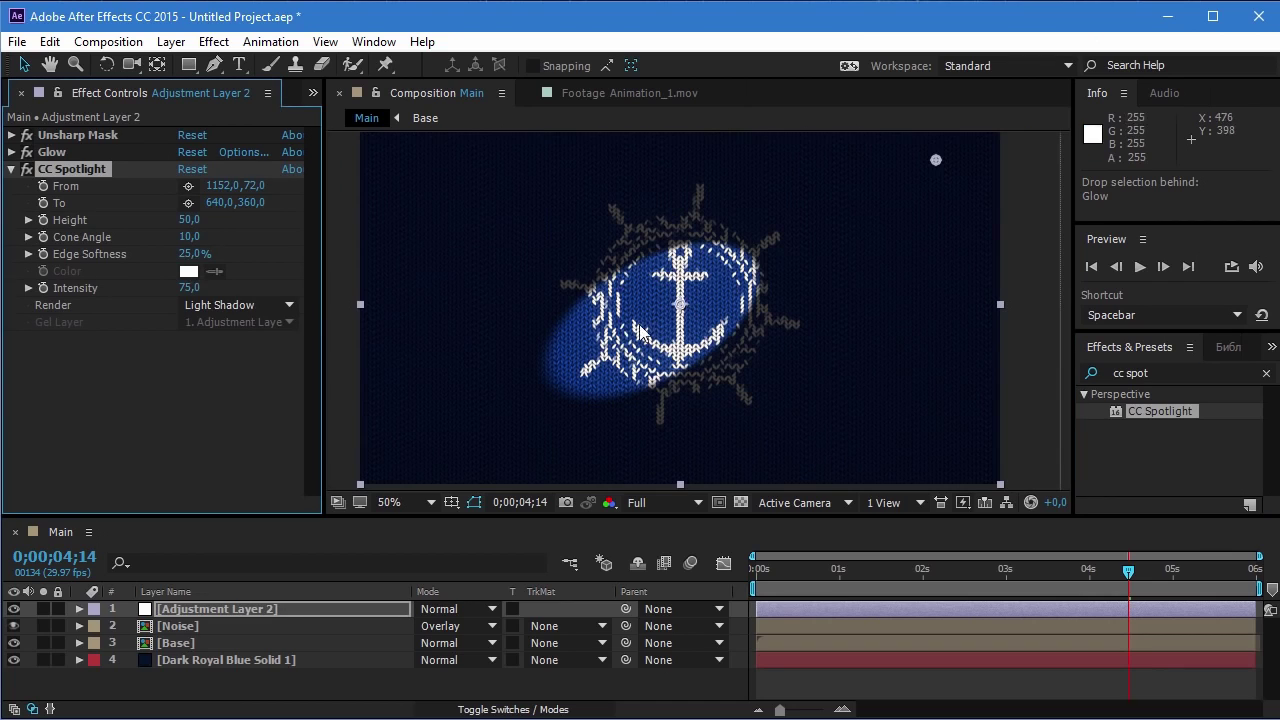
pyautogui.scroll(-2, 700, 340)
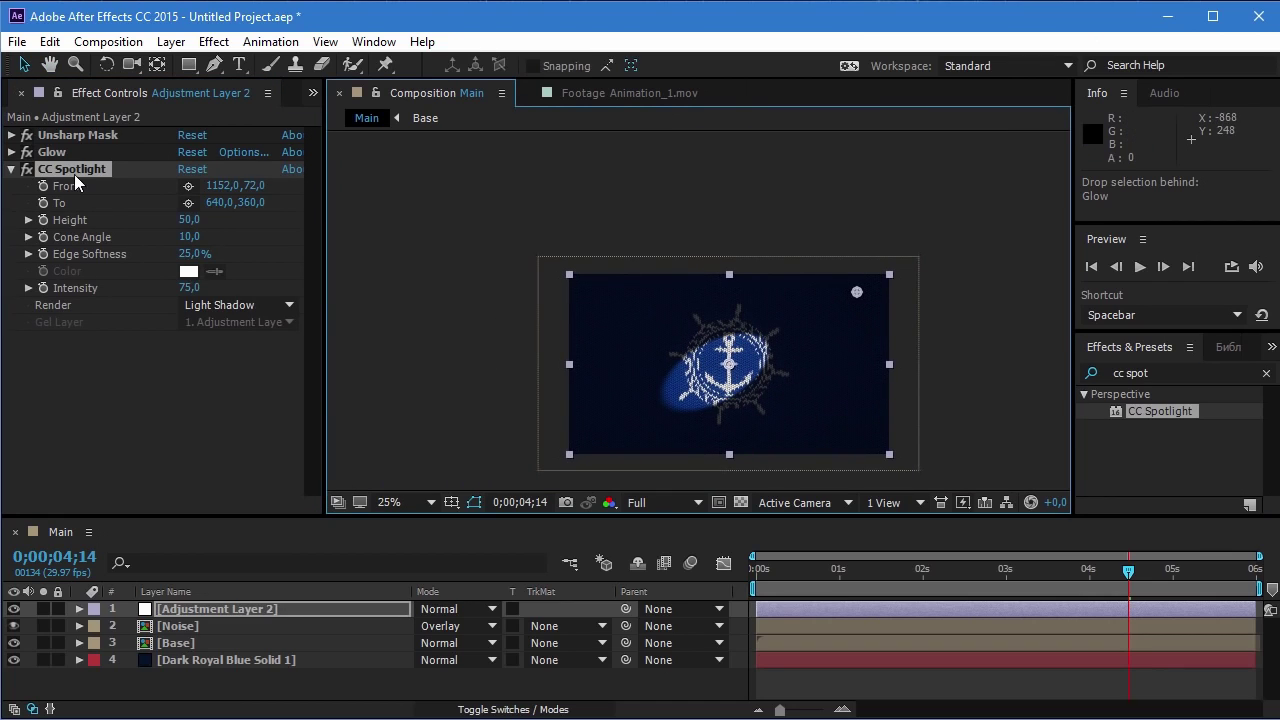
# - Move the spotlight source to the top-left and aim its target onto the anchor wheel
pyautogui.moveTo(729, 370); pyautogui.dragTo(730, 370)
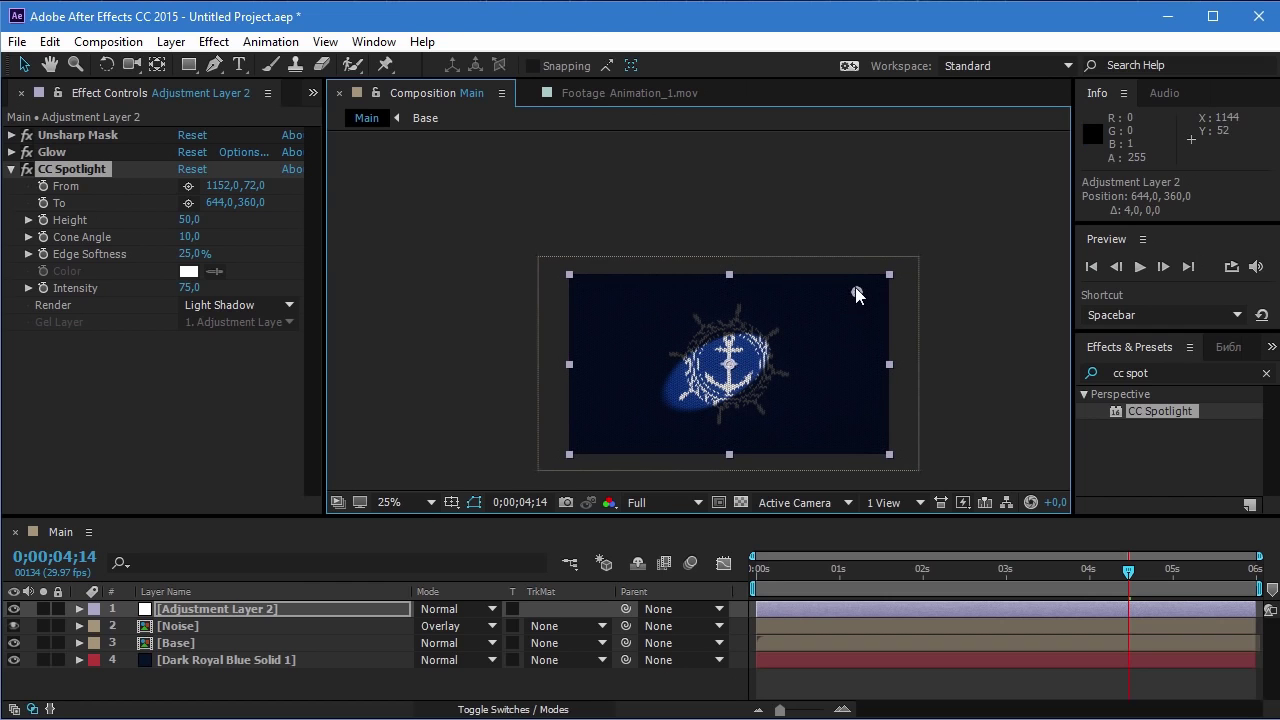
pyautogui.moveTo(857, 292); pyautogui.dragTo(574, 220)
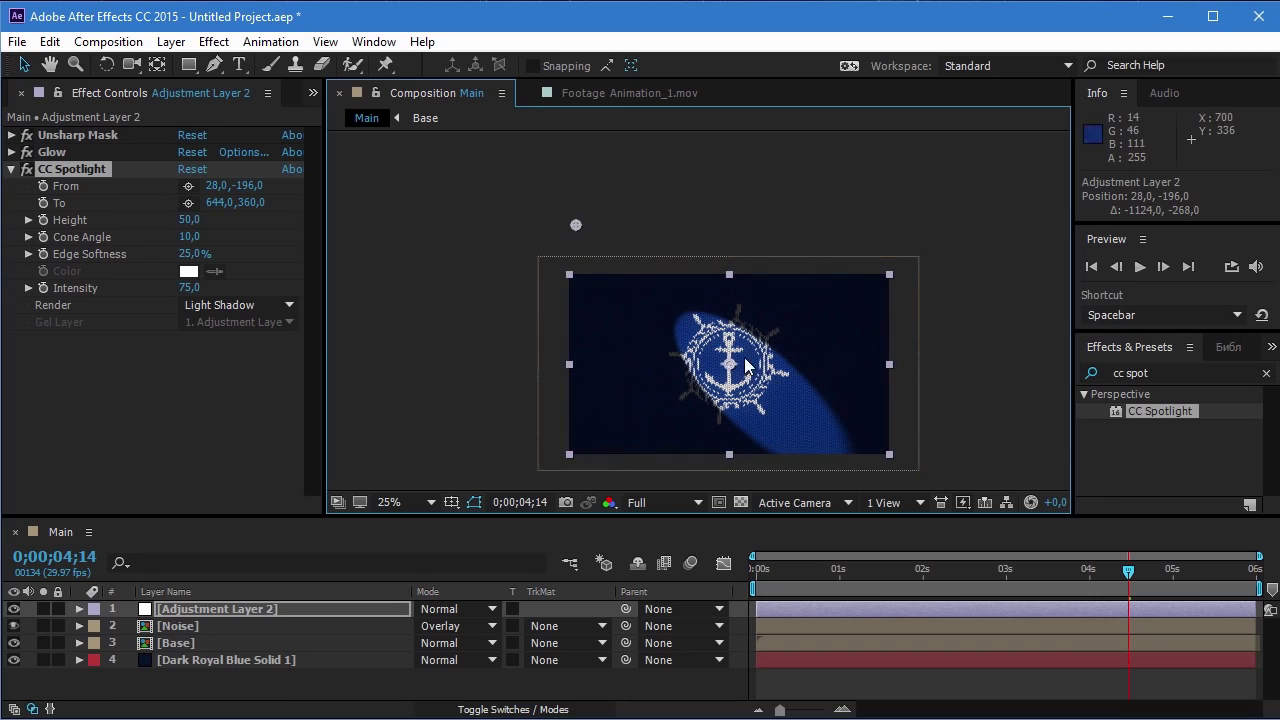
pyautogui.moveTo(730, 364)
pyautogui.mouseDown()
pyautogui.moveTo(717, 355)
pyautogui.moveTo(725, 367)
pyautogui.moveTo(712, 369)
pyautogui.mouseUp()
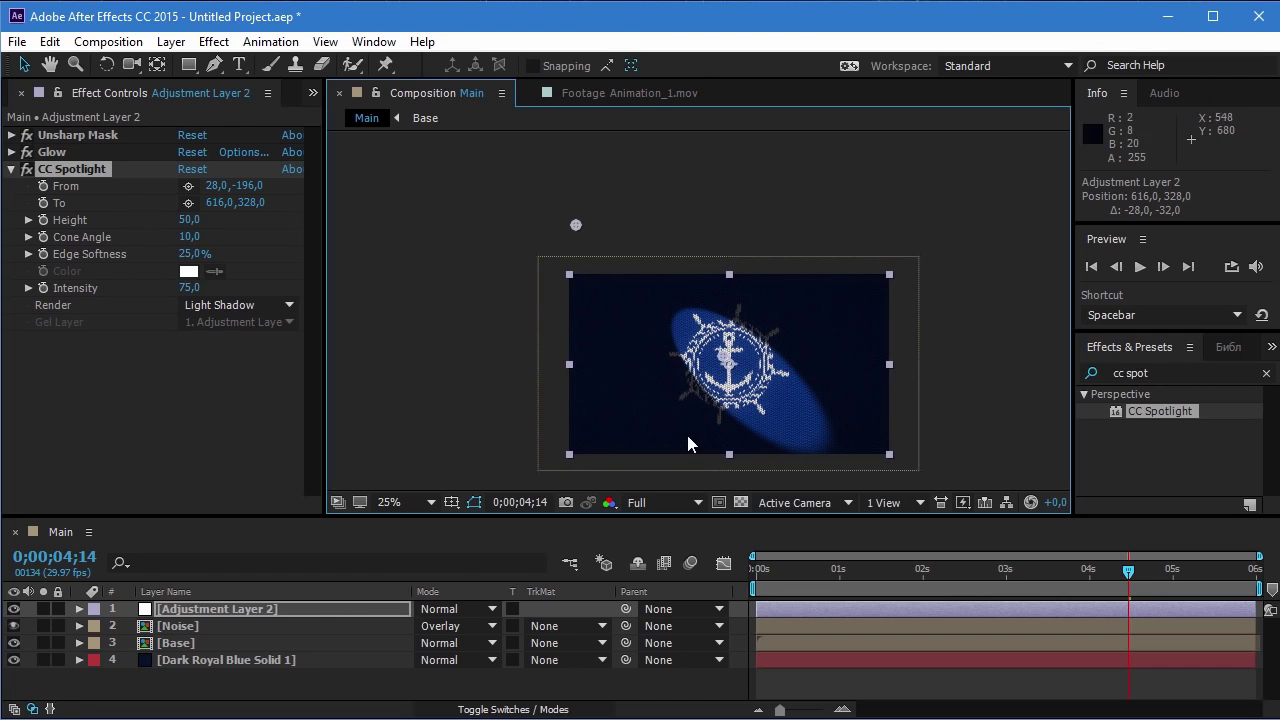
pyautogui.scroll(2, 790, 385)
pyautogui.moveTo(778, 396); pyautogui.dragTo(713, 337)
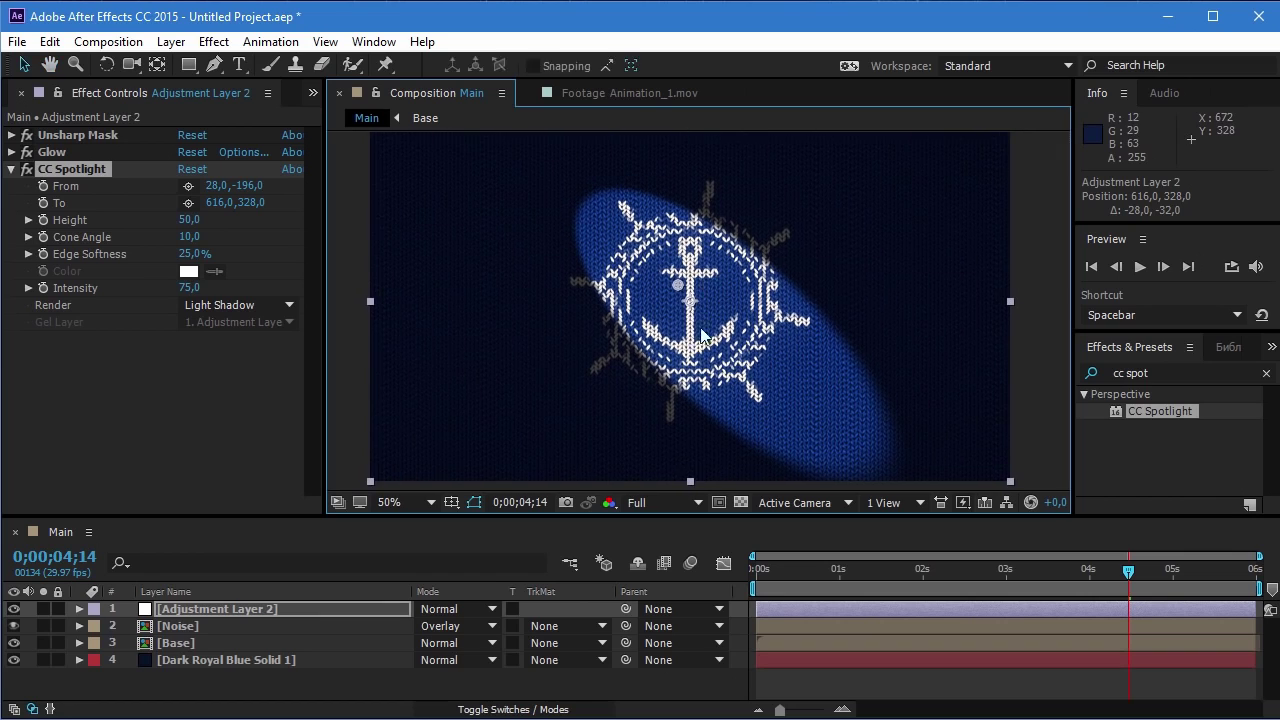
pyautogui.scroll(-2, 713, 337)
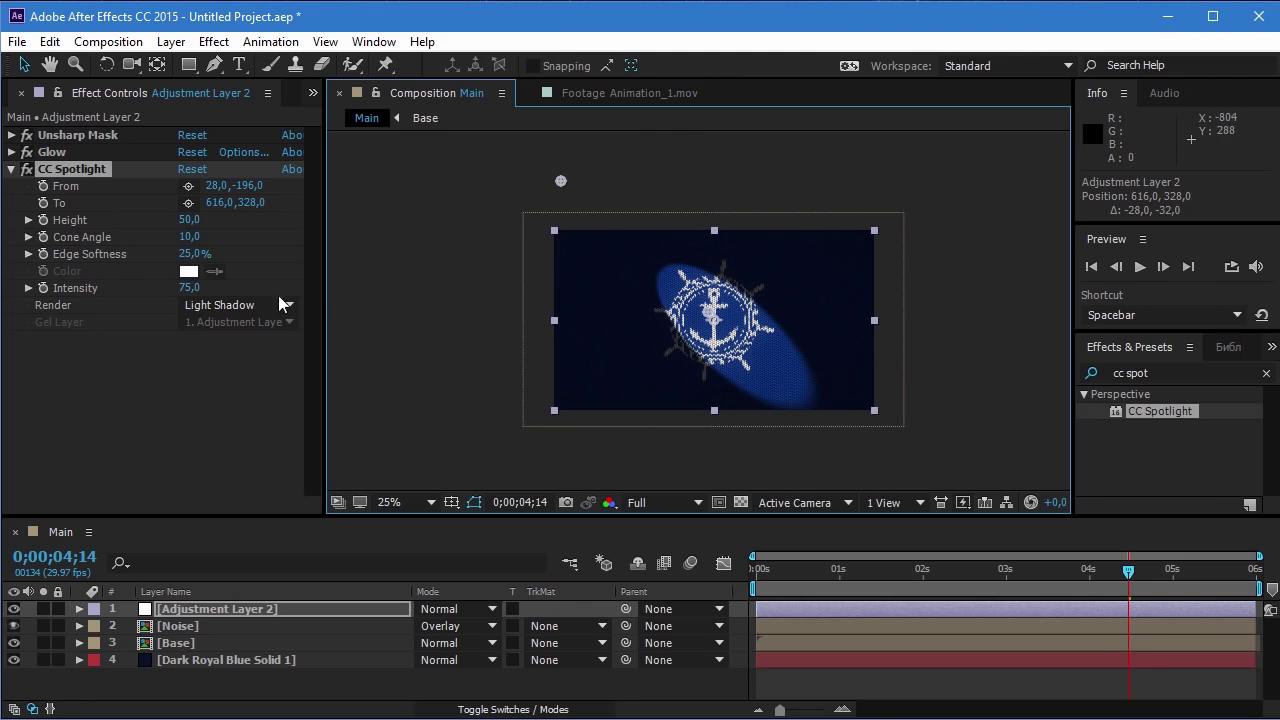
# - Set Edge Softness 100%, Height 66, Cone Angle 25.8, and lower the target on the wheel
pyautogui.moveTo(180, 262); pyautogui.dragTo(238, 261)
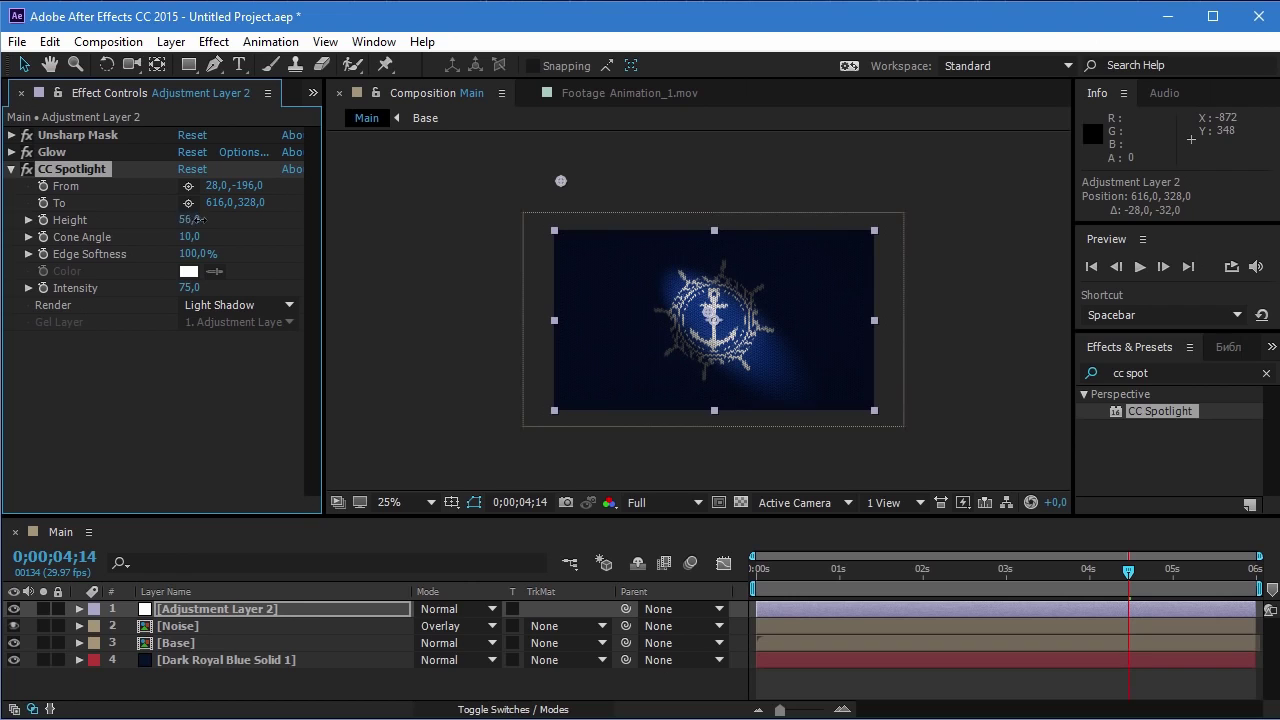
pyautogui.moveTo(189, 226)
pyautogui.mouseDown()
pyautogui.moveTo(265, 224)
pyautogui.moveTo(239, 231)
pyautogui.mouseUp()
pyautogui.press('.')
pyautogui.press(',')
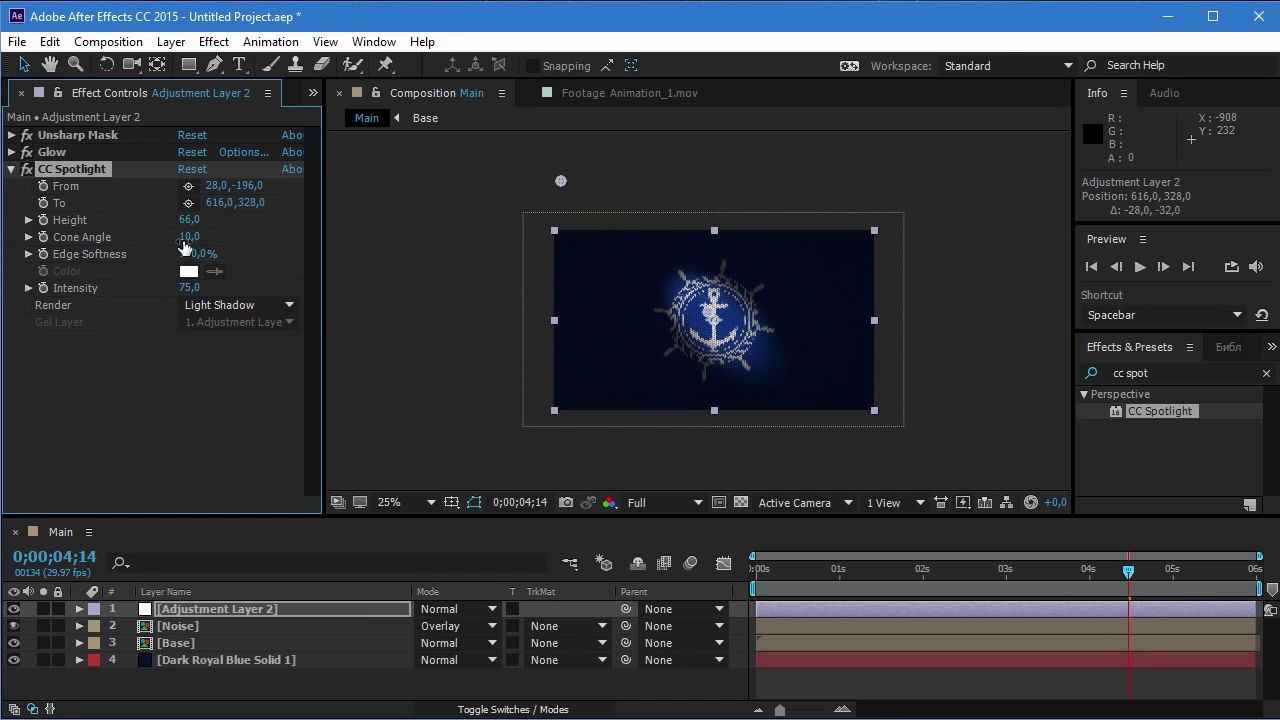
pyautogui.moveTo(189, 237); pyautogui.dragTo(358, 253)
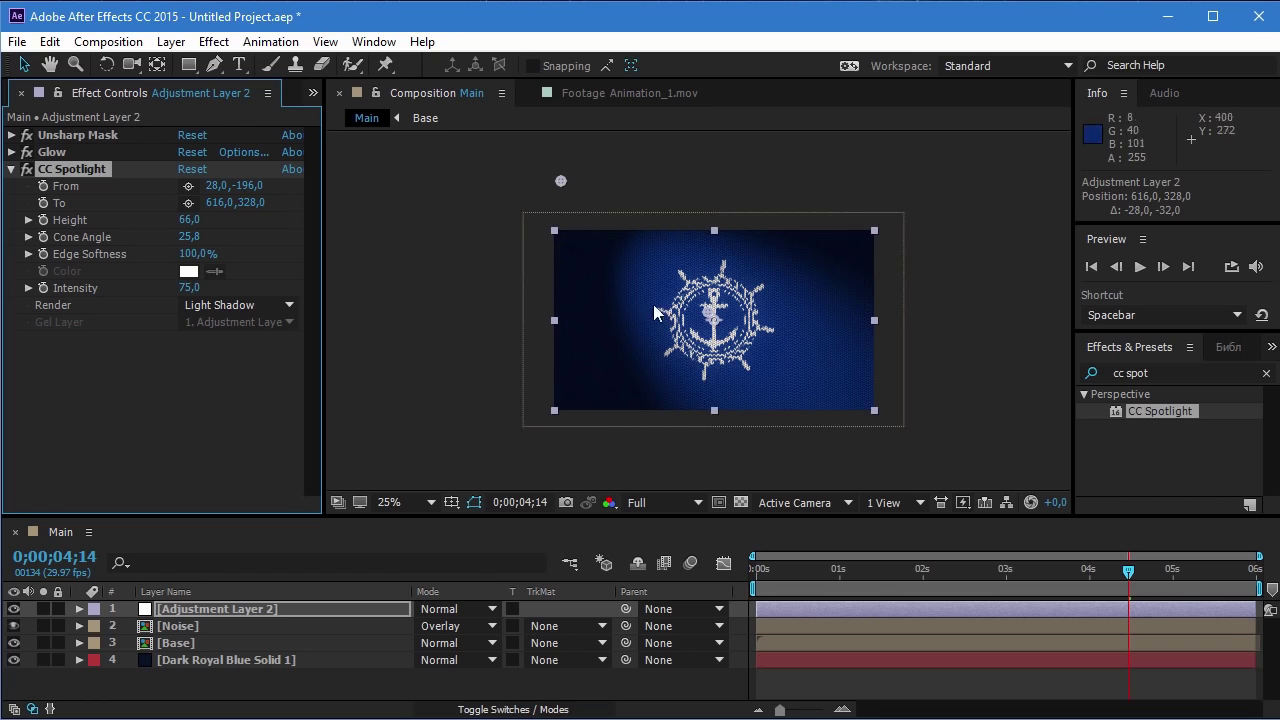
pyautogui.moveTo(708, 313); pyautogui.dragTo(712, 339)
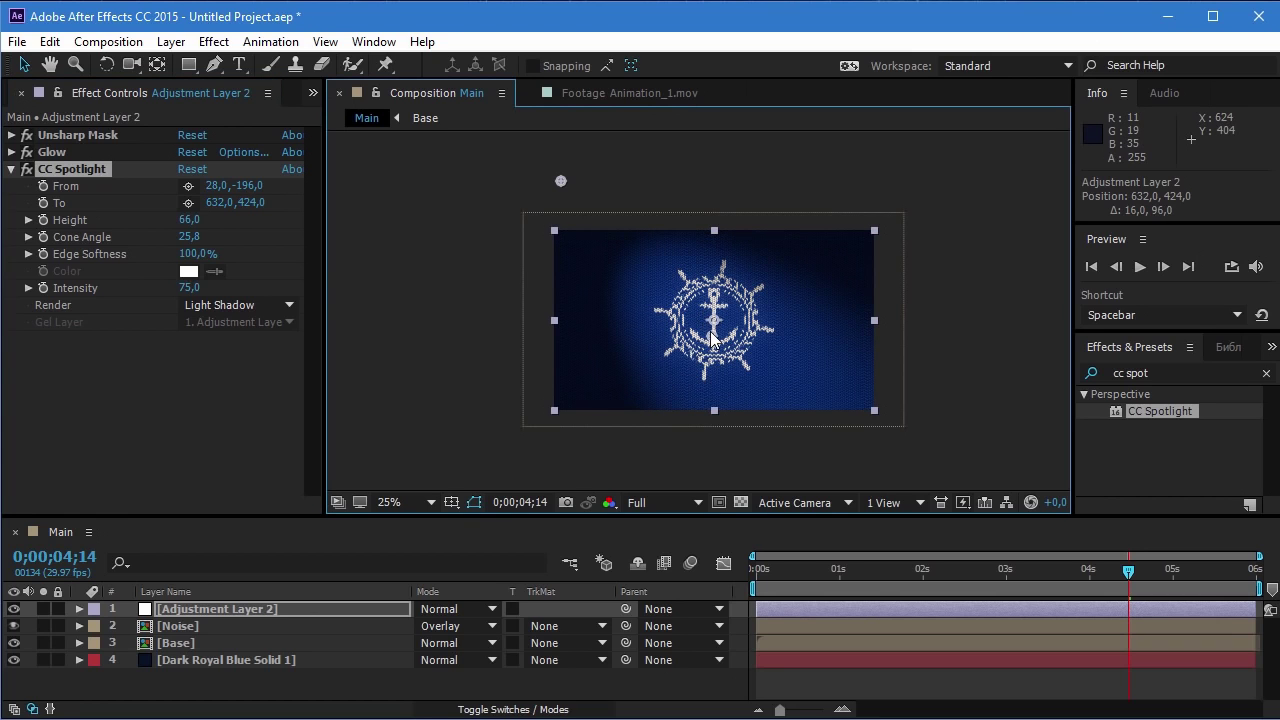
pyautogui.press('.')
pyautogui.moveTo(667, 406); pyautogui.dragTo(646, 380)
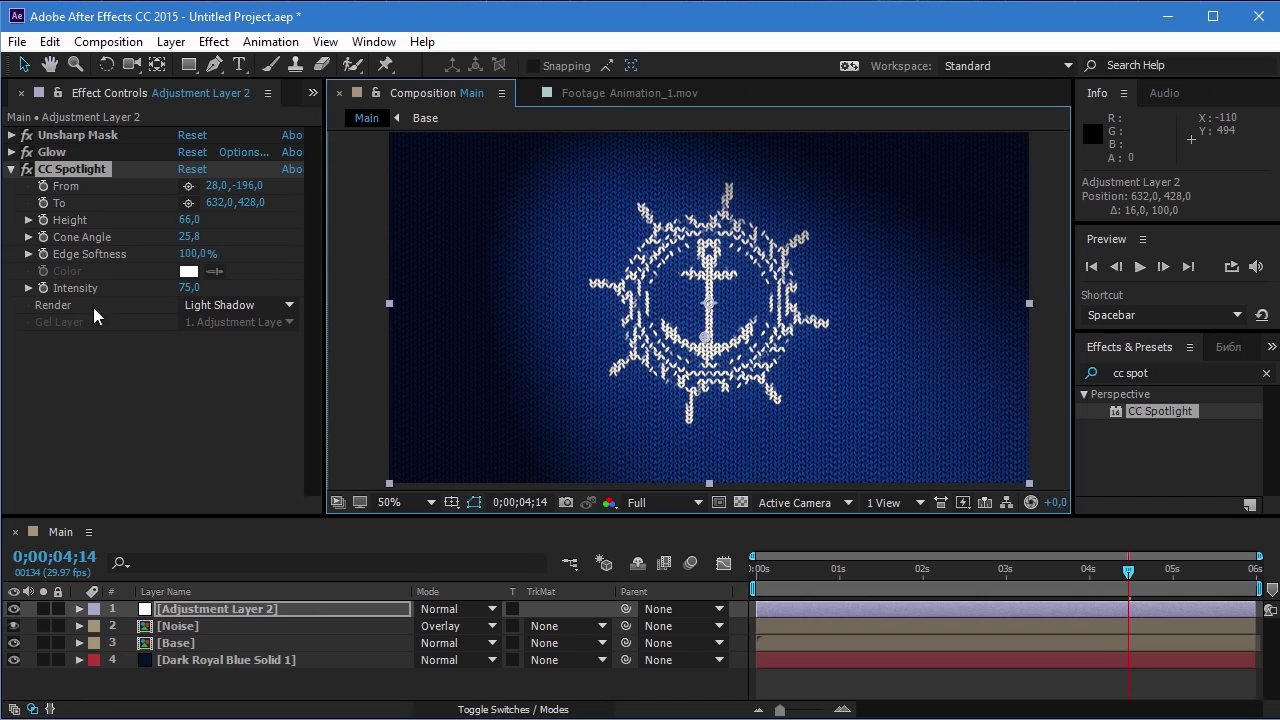
# - Set the CC Spotlight Intensity to 20
pyautogui.click(194, 290)
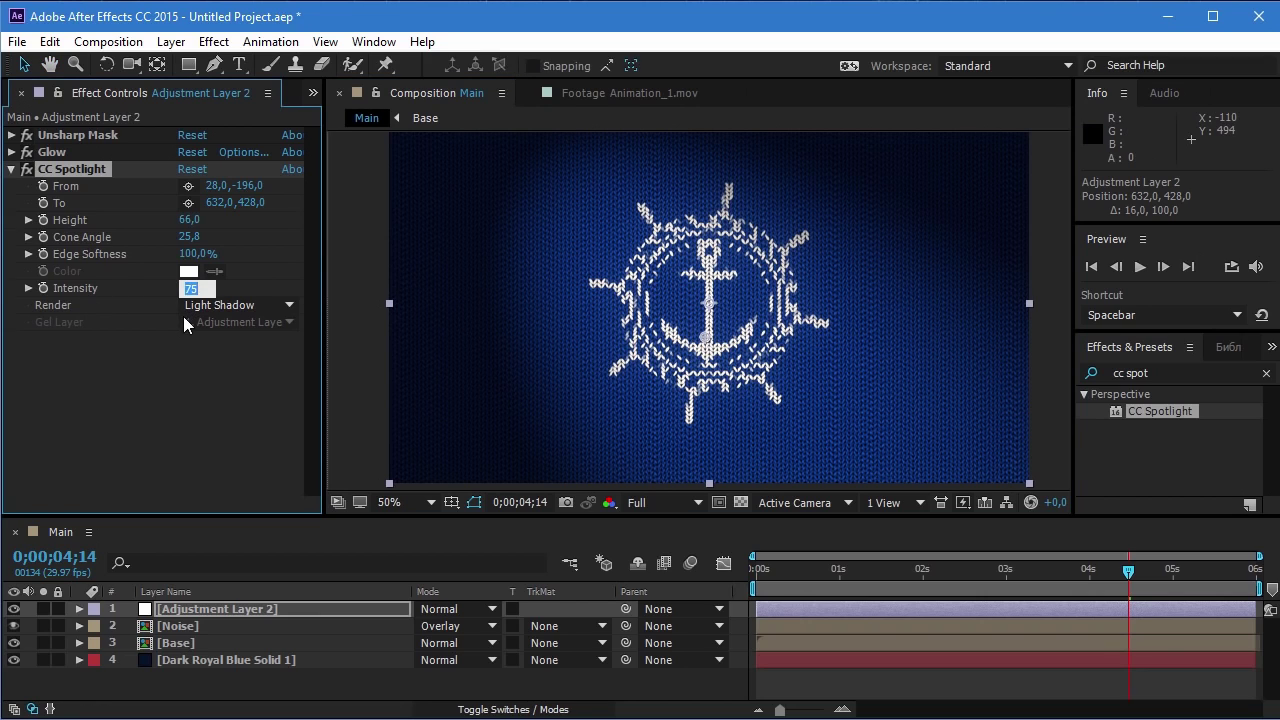
pyautogui.write('20')
pyautogui.click(163, 391)
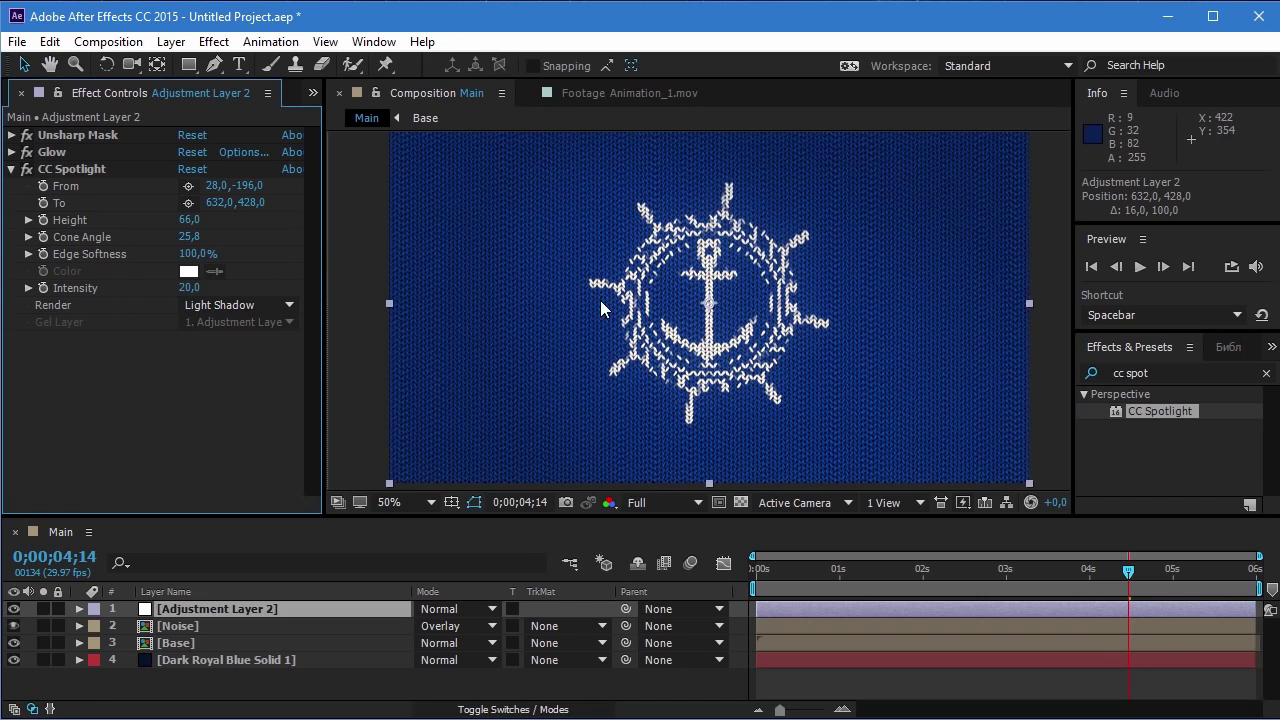
pyautogui.scroll(-1, 620, 315)
pyautogui.scroll(1, 620, 315)
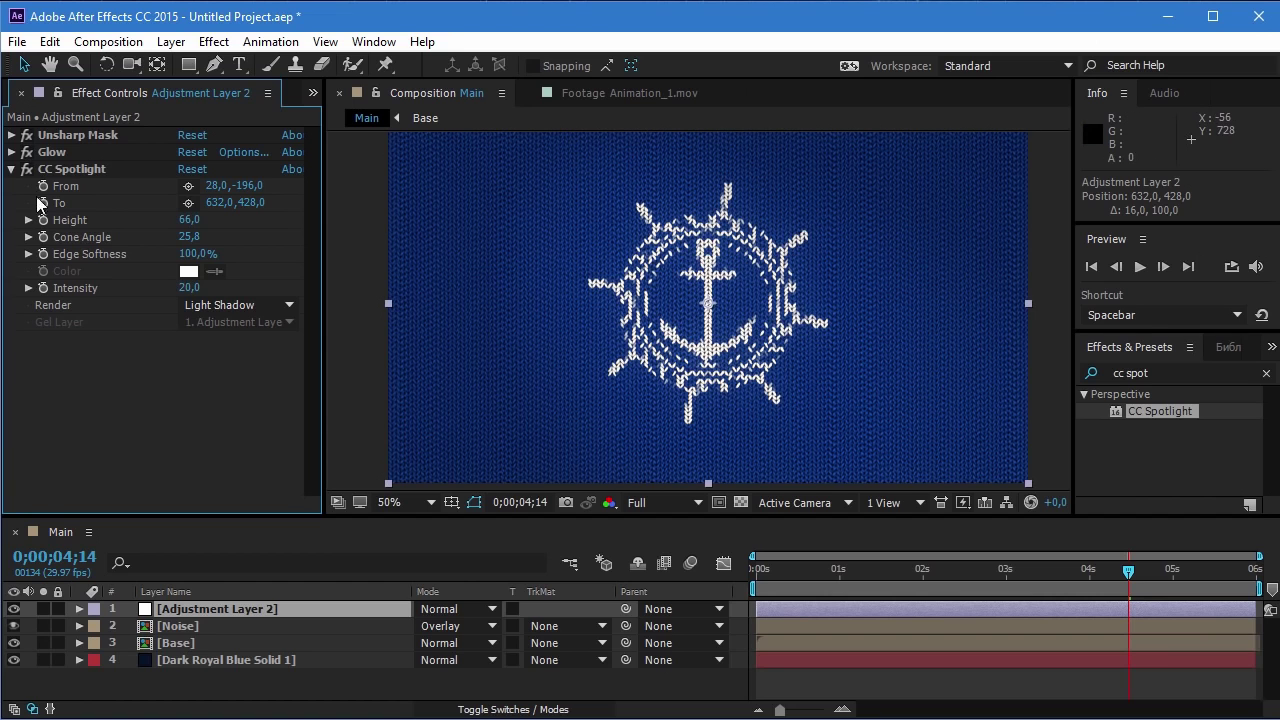
# - Toggle CC Spotlight on and off to compare the lighting
pyautogui.click(27, 169)
pyautogui.click(27, 169)
pyautogui.click(27, 169)
pyautogui.click(27, 169)
pyautogui.click(27, 169)
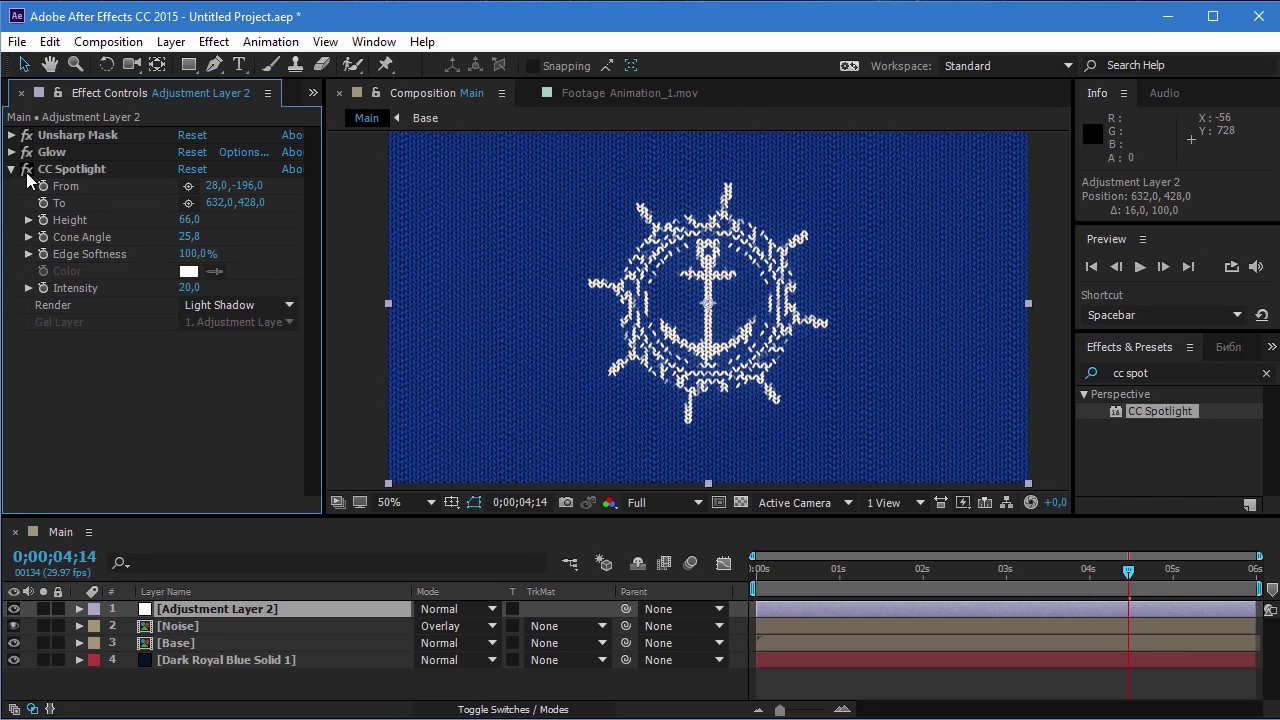
pyautogui.click(27, 169)
pyautogui.scroll(2, 632, 291)
# - Open the Main composition and select Camera 1, briefly checking its Camera Options
pyautogui.scroll(-2, 630, 285)
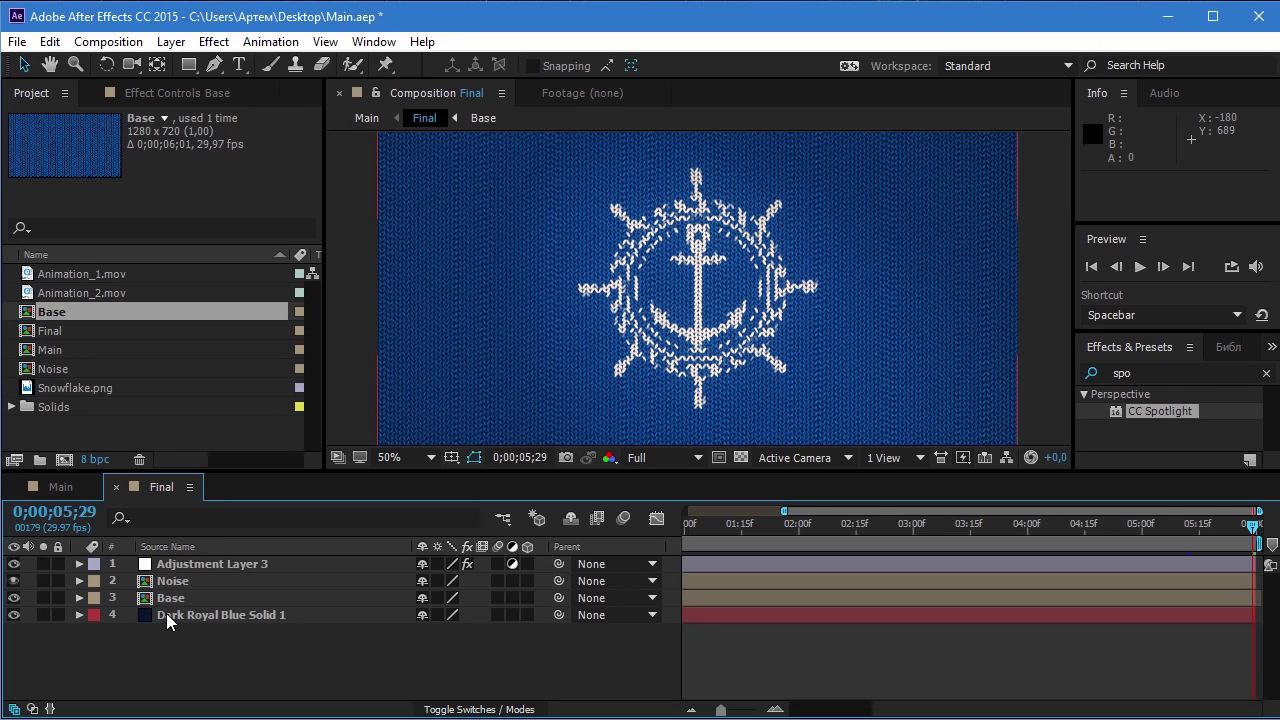
pyautogui.click(61, 487)
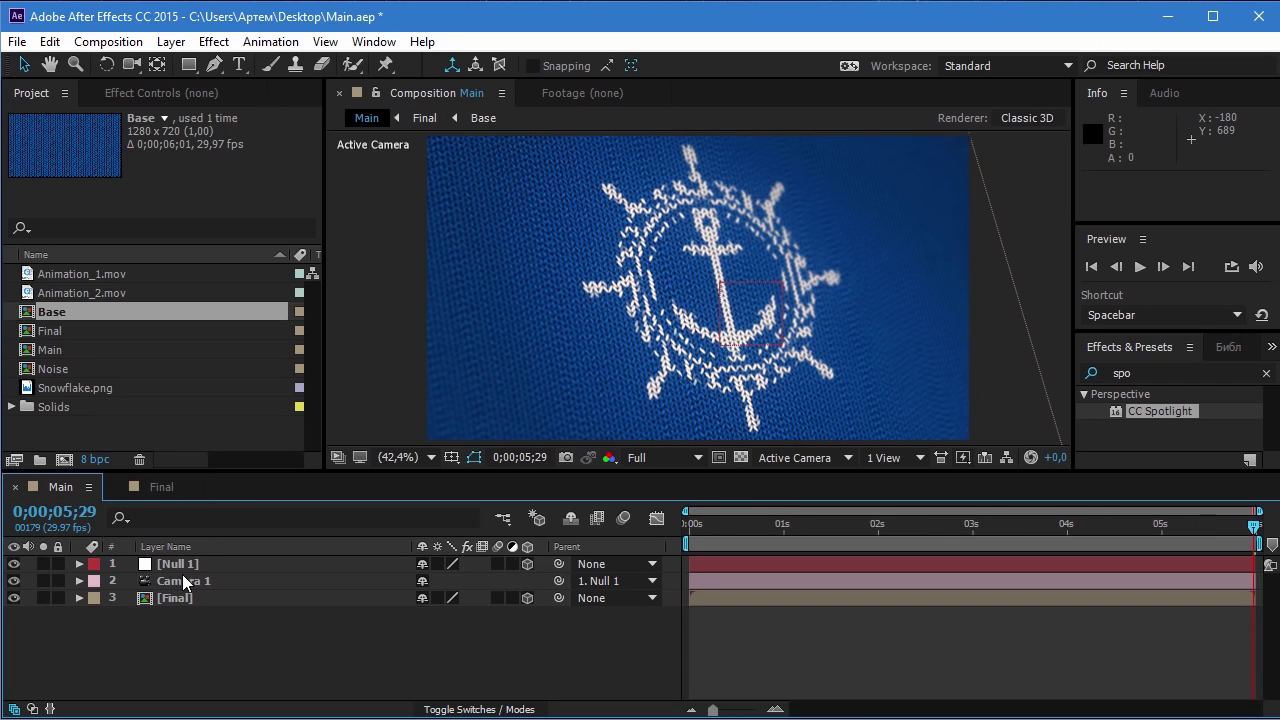
pyautogui.click(182, 578)
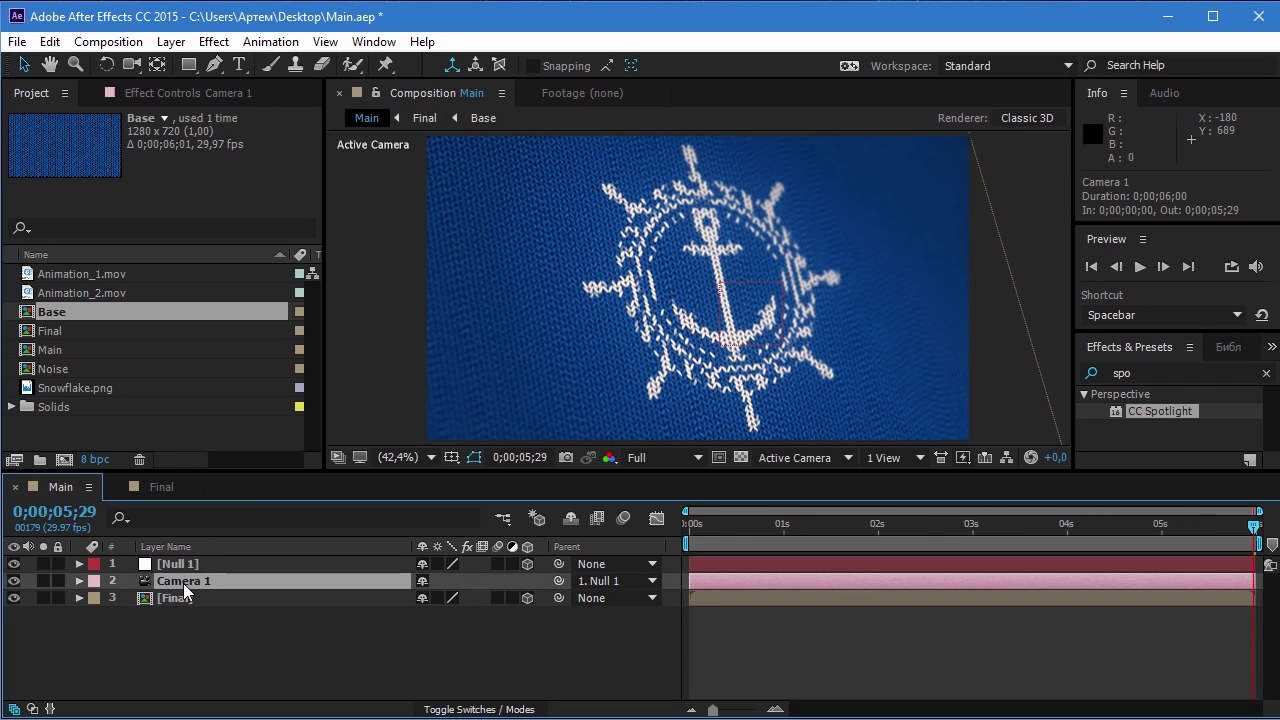
pyautogui.click(79, 583)
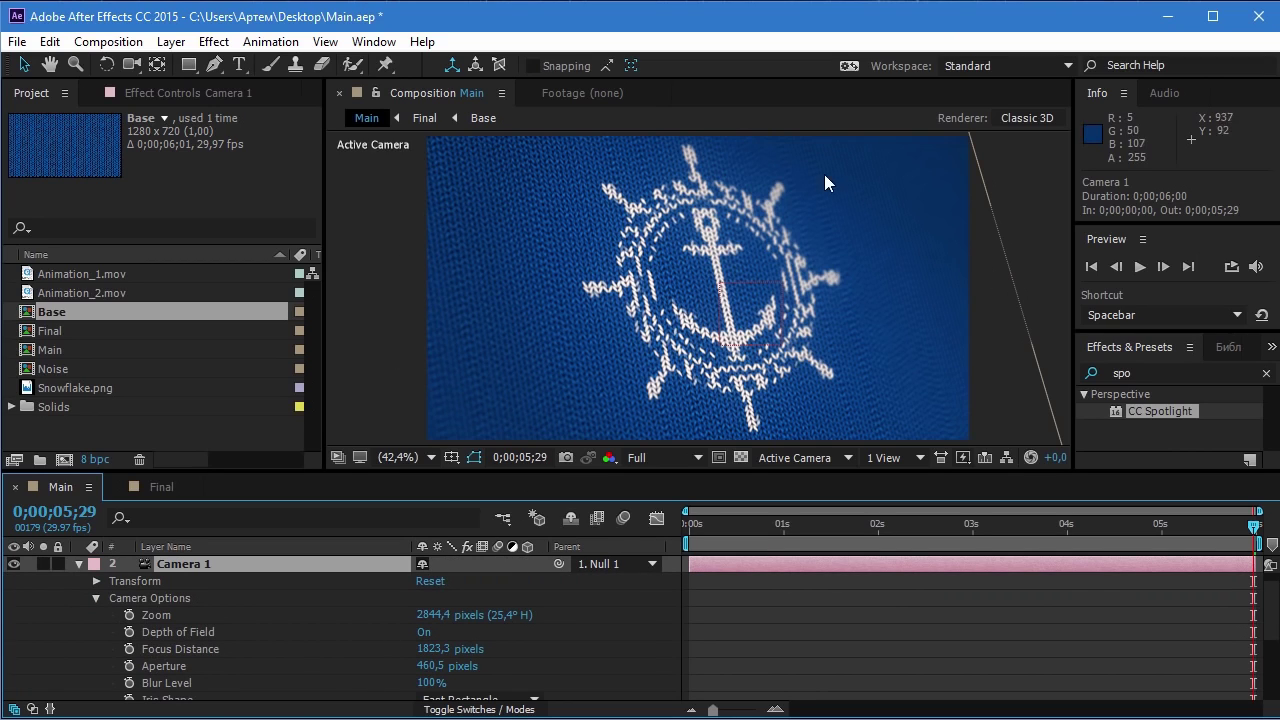
pyautogui.click(79, 563)
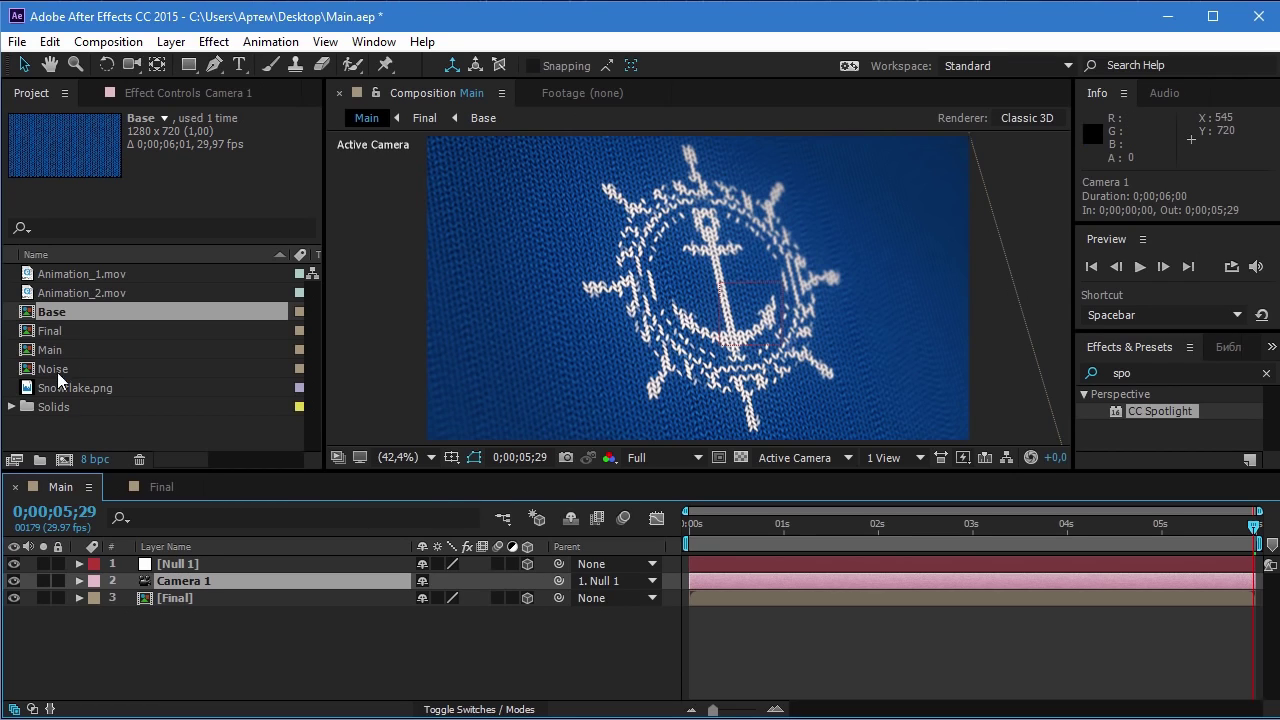
# - In Base, hide Animation_1.mov and add a text layer reading 'С Новым Годом!'
pyautogui.doubleClick(60, 311)
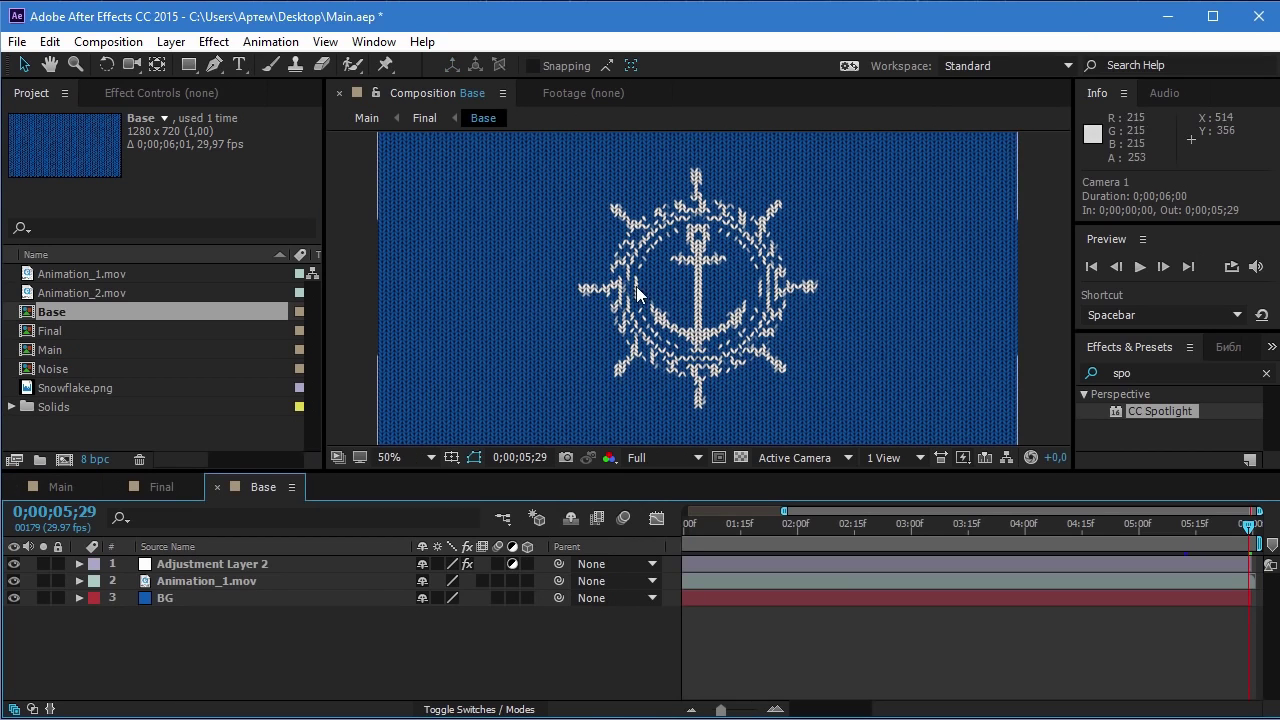
pyautogui.click(13, 581)
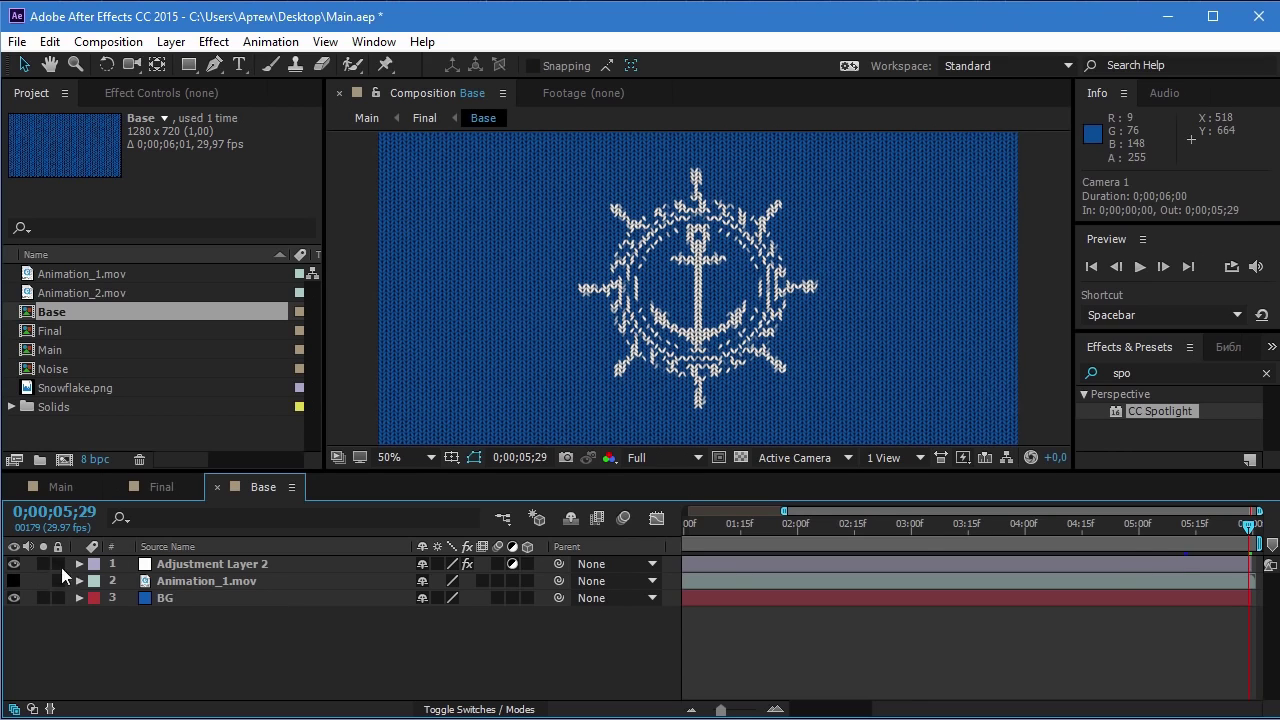
pyautogui.click(239, 64)
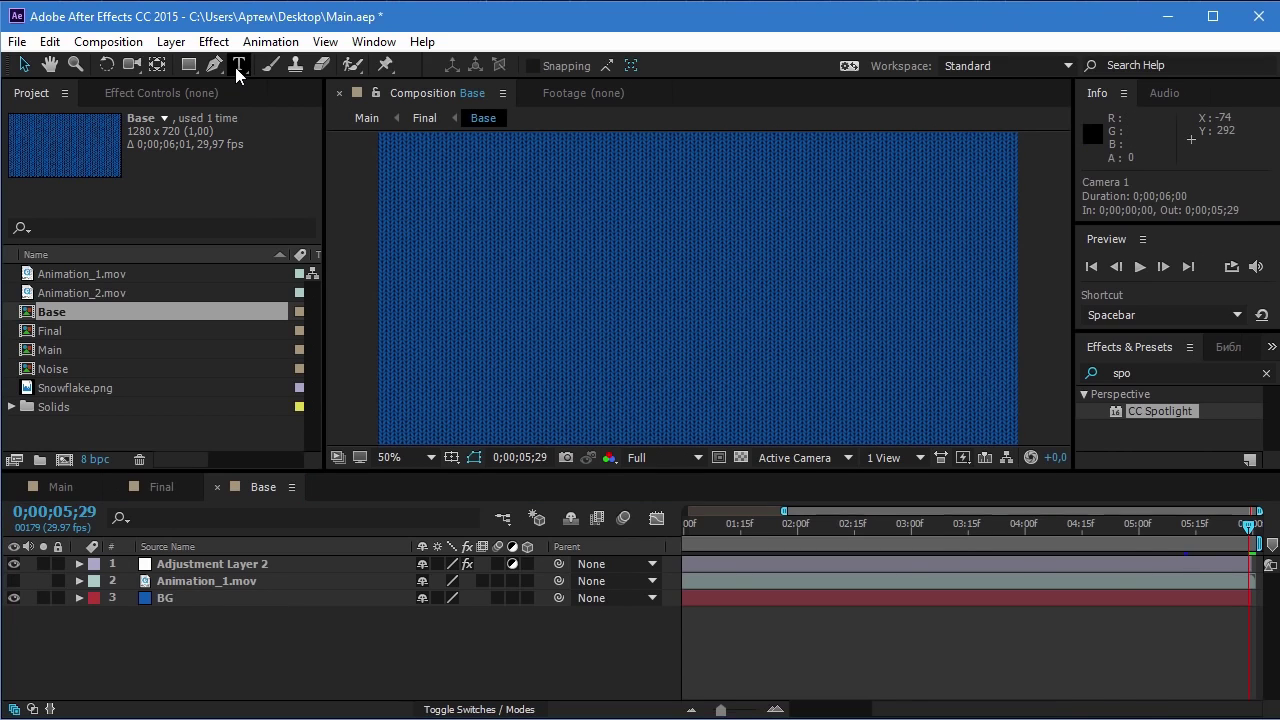
pyautogui.click(555, 315)
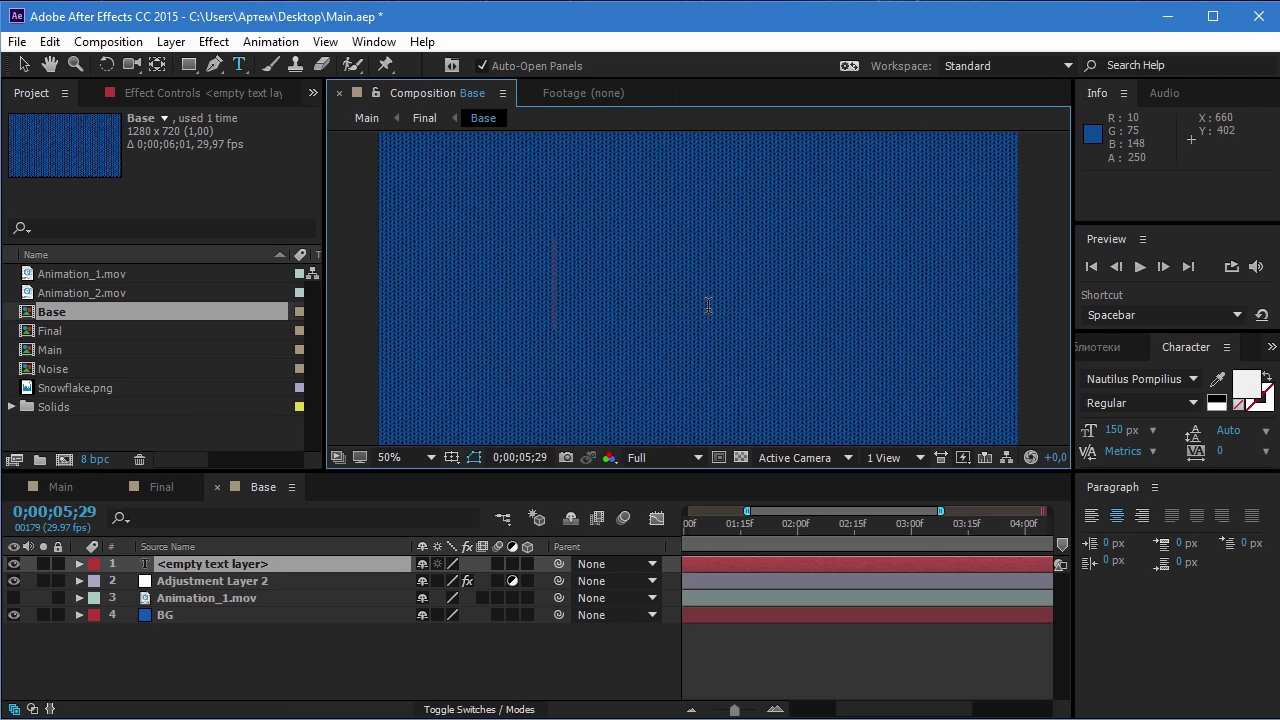
pyautogui.write('С')
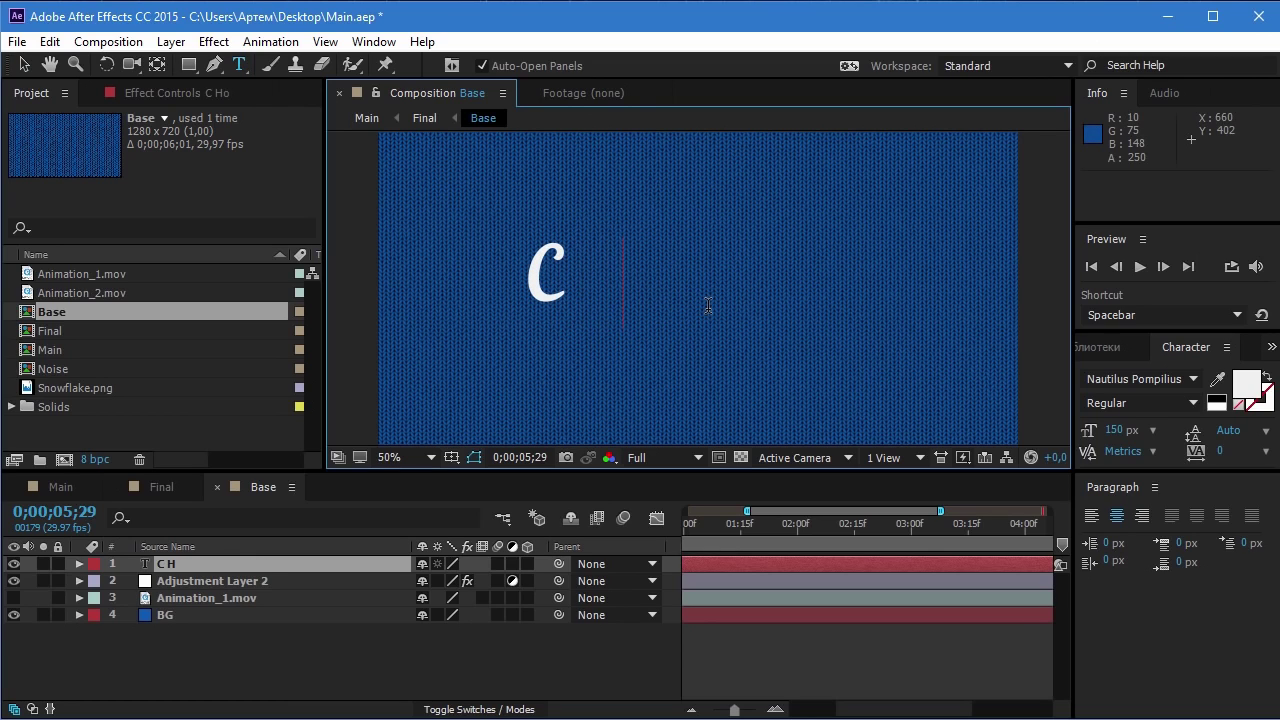
pyautogui.write(' Новым Го')
pyautogui.write('до')
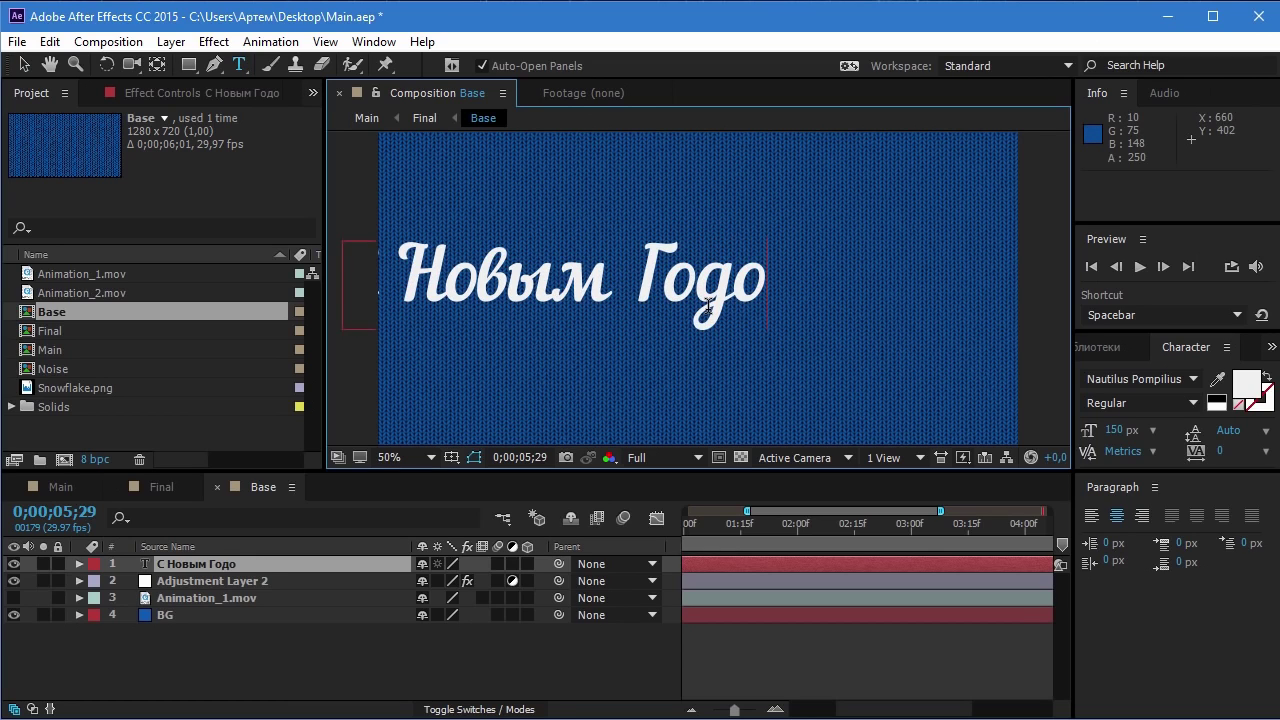
pyautogui.write('м!')
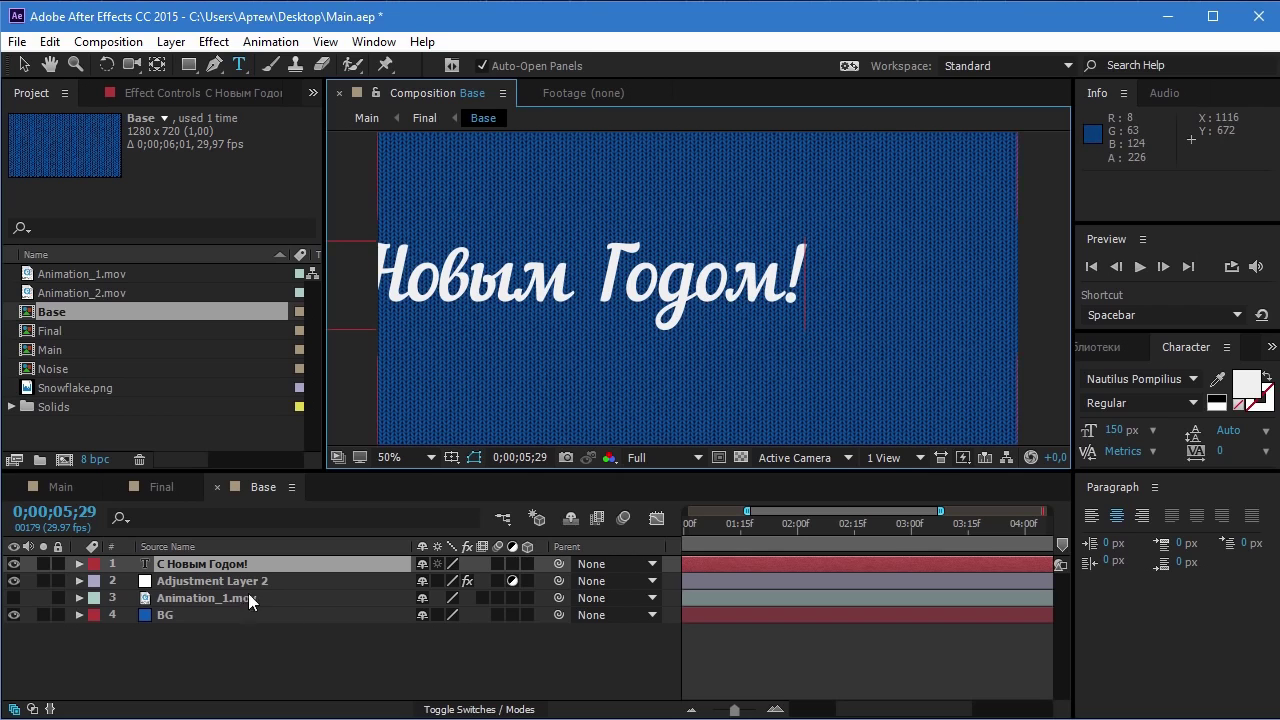
pyautogui.click(218, 561)
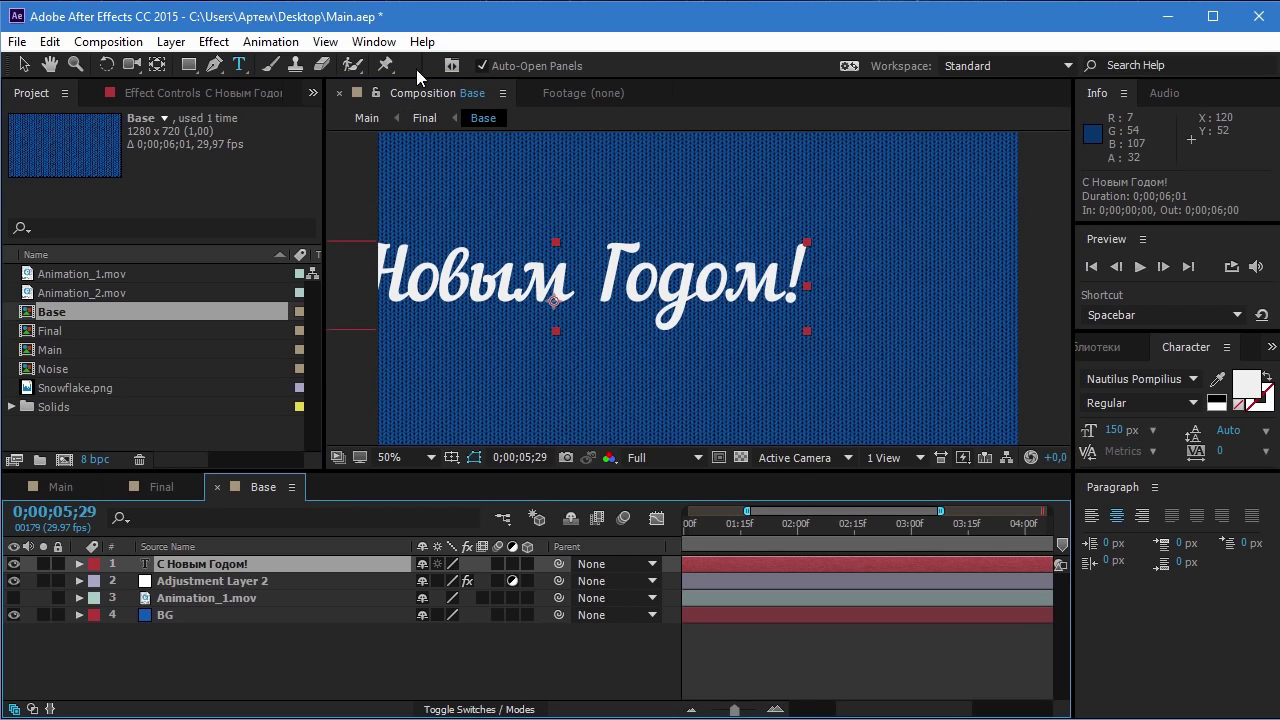
# - Centre the greeting horizontally and vertically using the Align panel
pyautogui.click(421, 41)
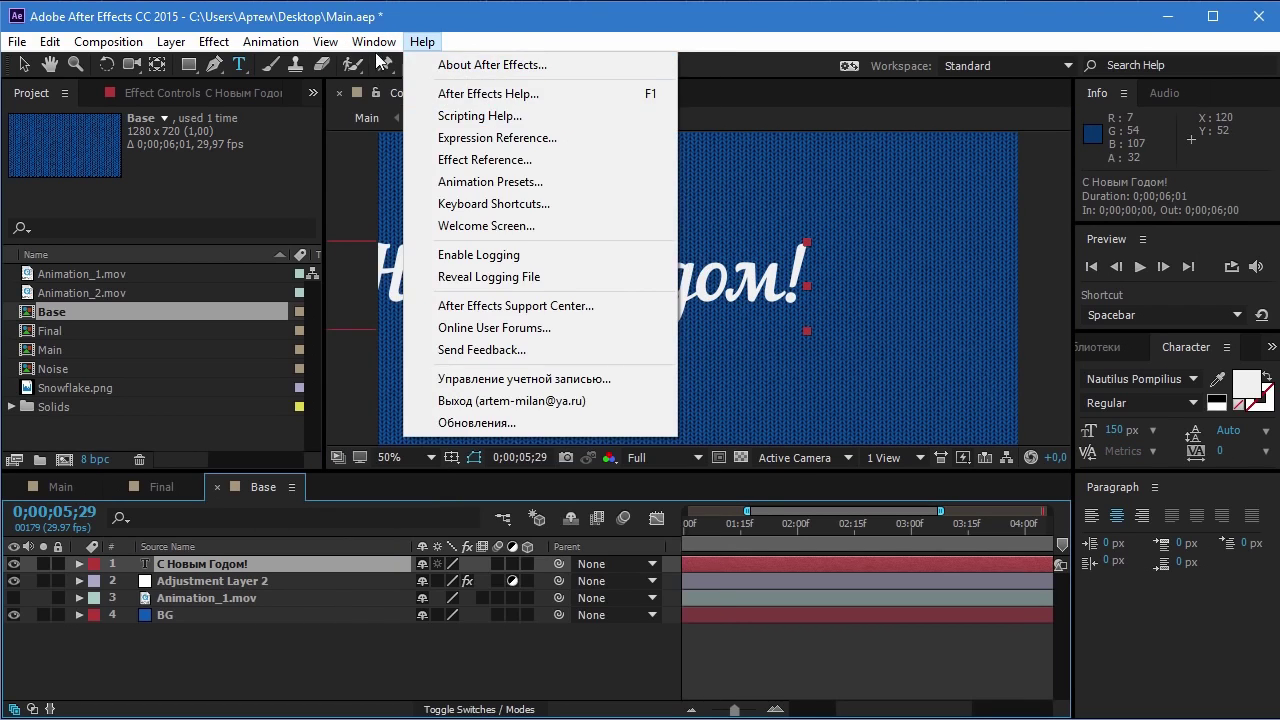
pyautogui.moveTo(373, 41)
pyautogui.click(391, 136)
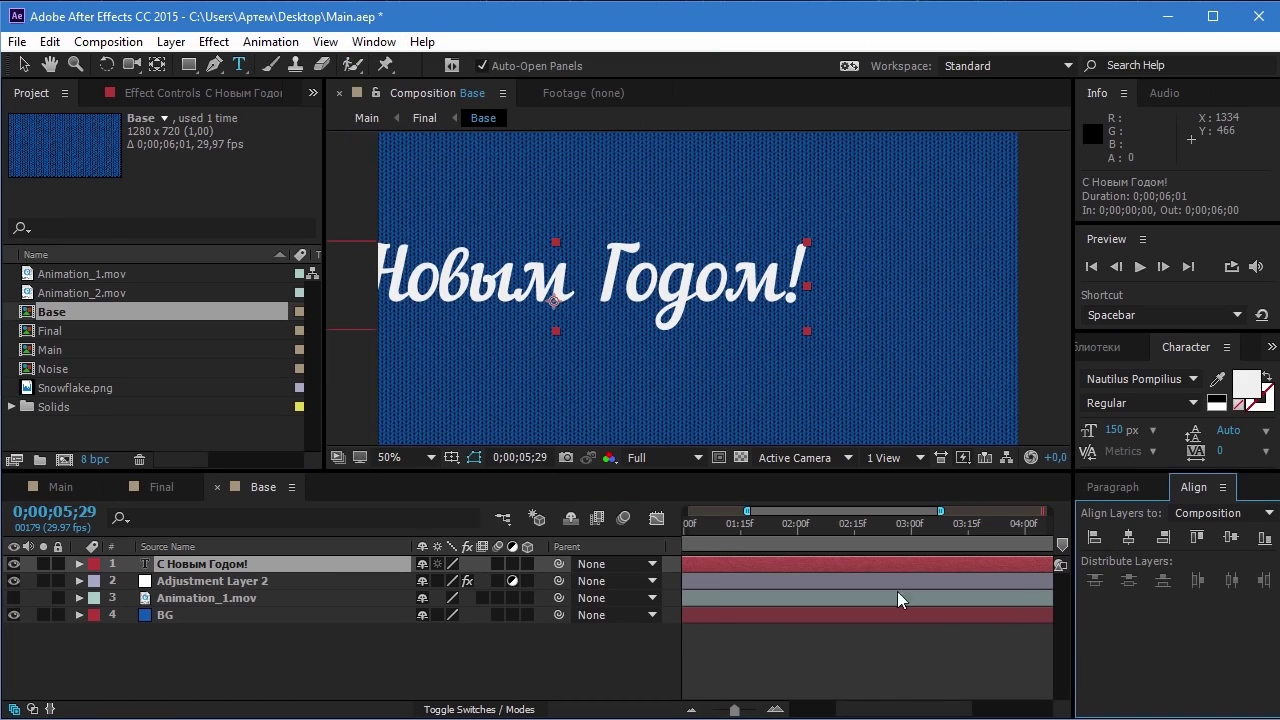
pyautogui.click(1129, 537)
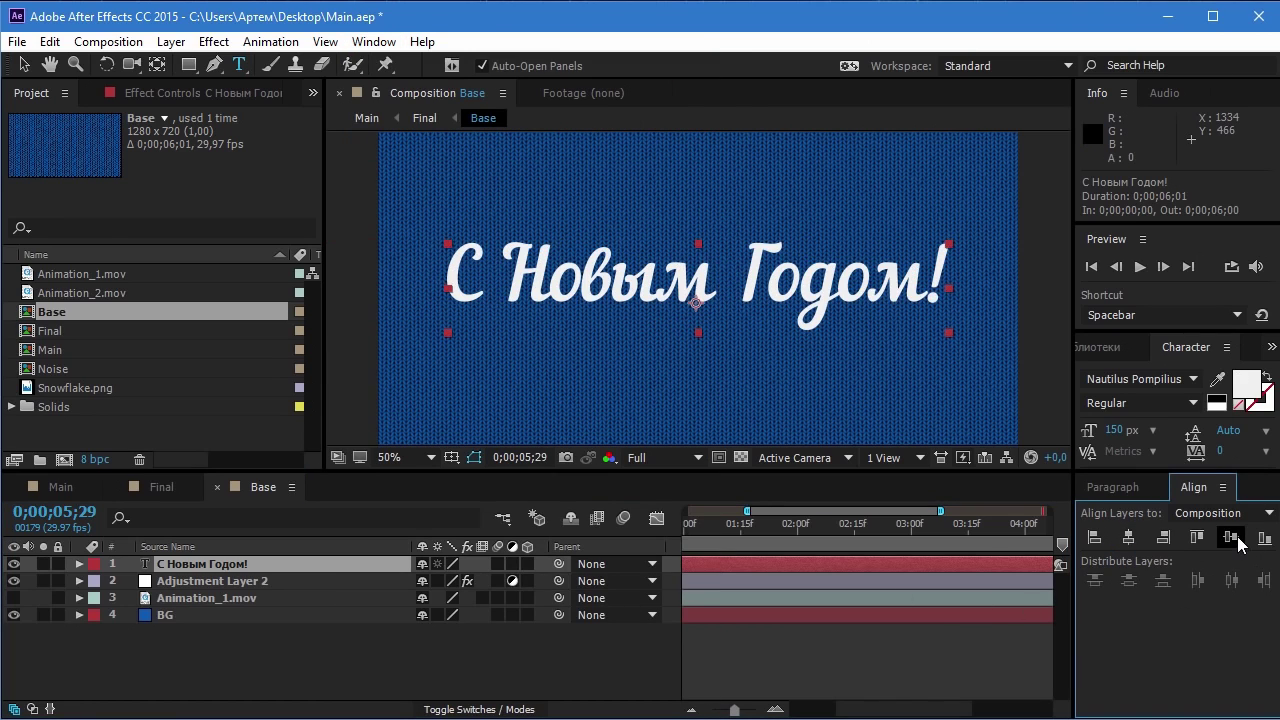
pyautogui.click(1231, 537)
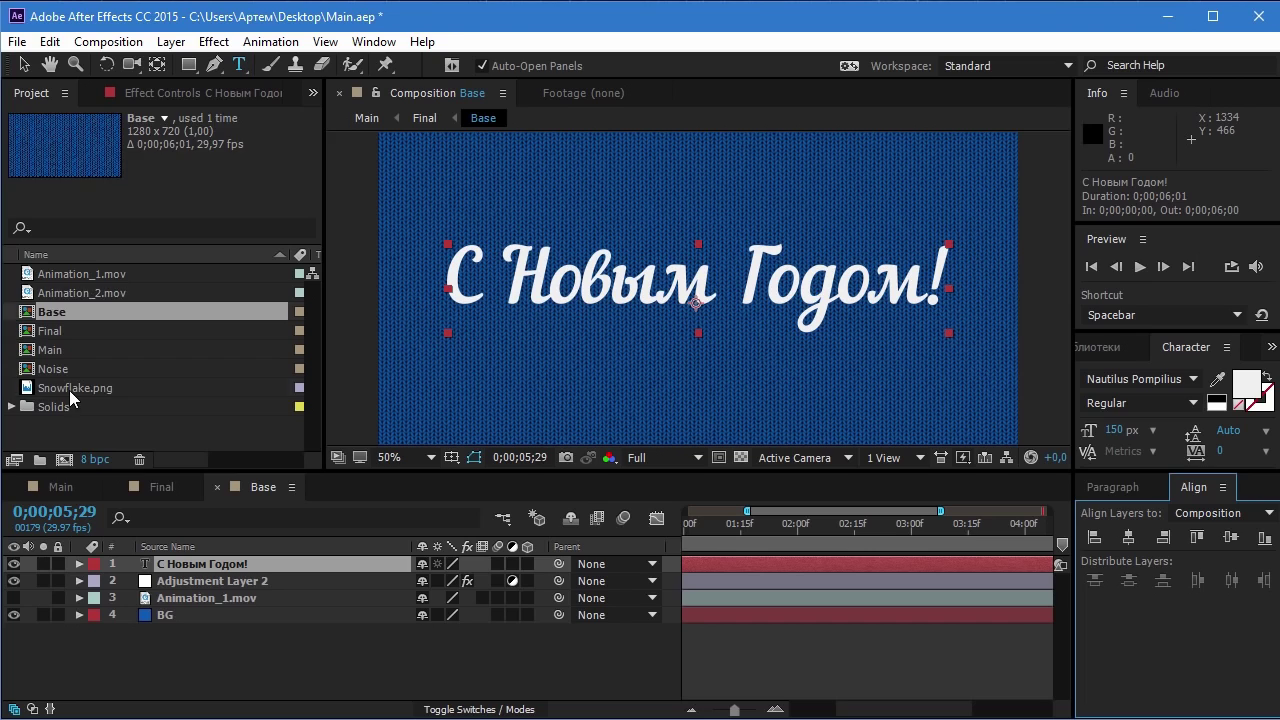
# - Add Snowflake.png to Base and place it in the lower right corner
pyautogui.moveTo(80, 390)
pyautogui.mouseDown()
pyautogui.moveTo(219, 588)
pyautogui.moveTo(232, 577)
pyautogui.mouseUp()
pyautogui.click(22, 65)
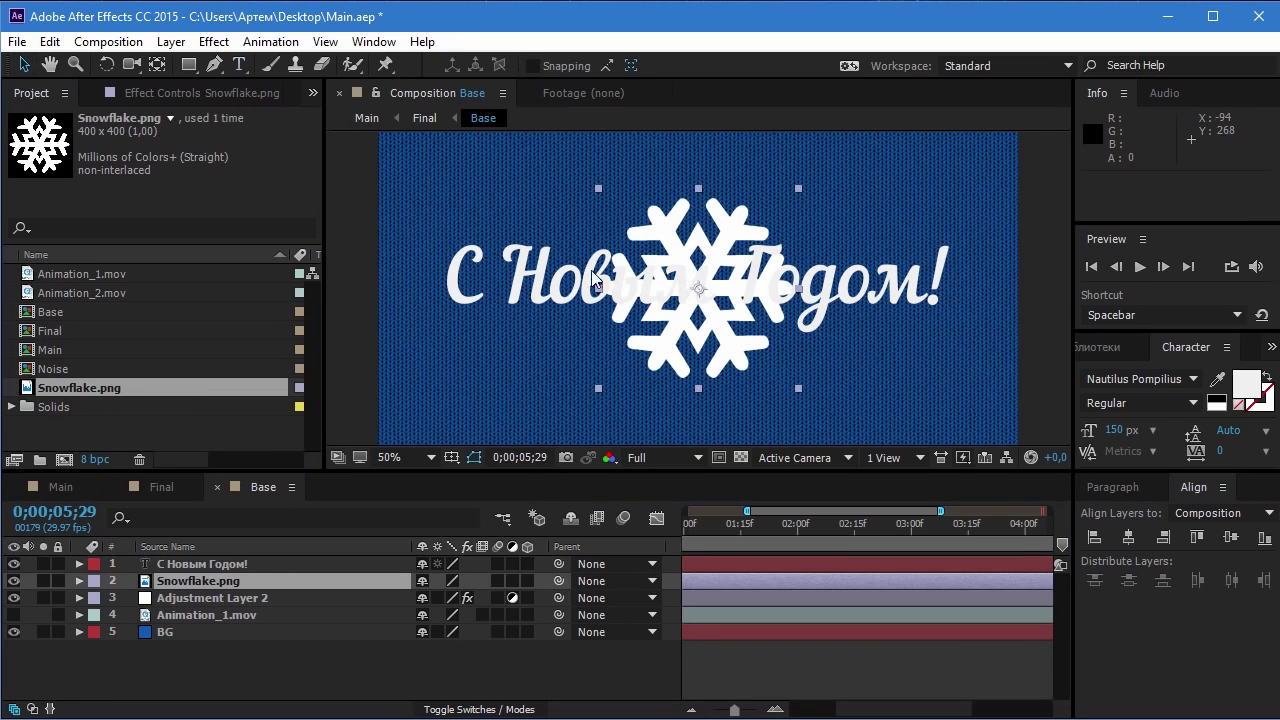
pyautogui.moveTo(704, 299)
pyautogui.mouseDown()
pyautogui.moveTo(886, 380)
pyautogui.moveTo(894, 422)
pyautogui.mouseUp()
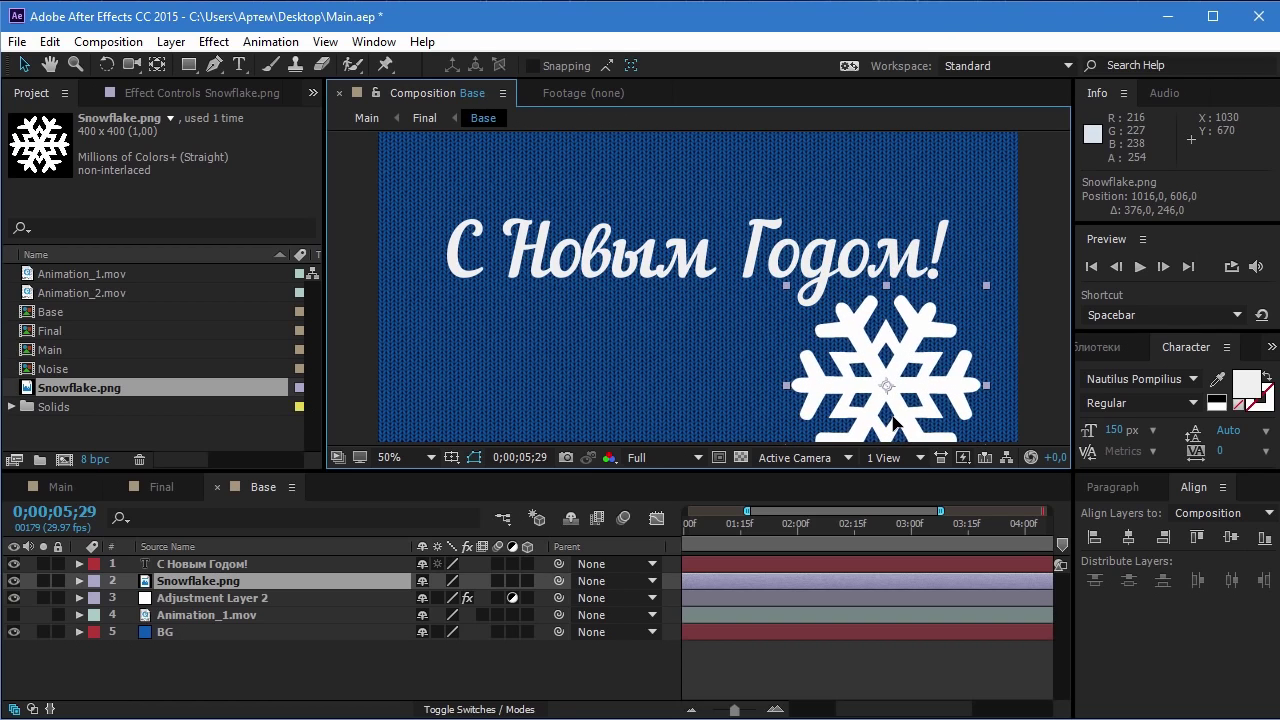
# - Move the snowflake and greeting below Adjustment Layer 2, then switch to Final
pyautogui.keyDown('ctrl'); pyautogui.click(188, 567); pyautogui.keyUp('ctrl')
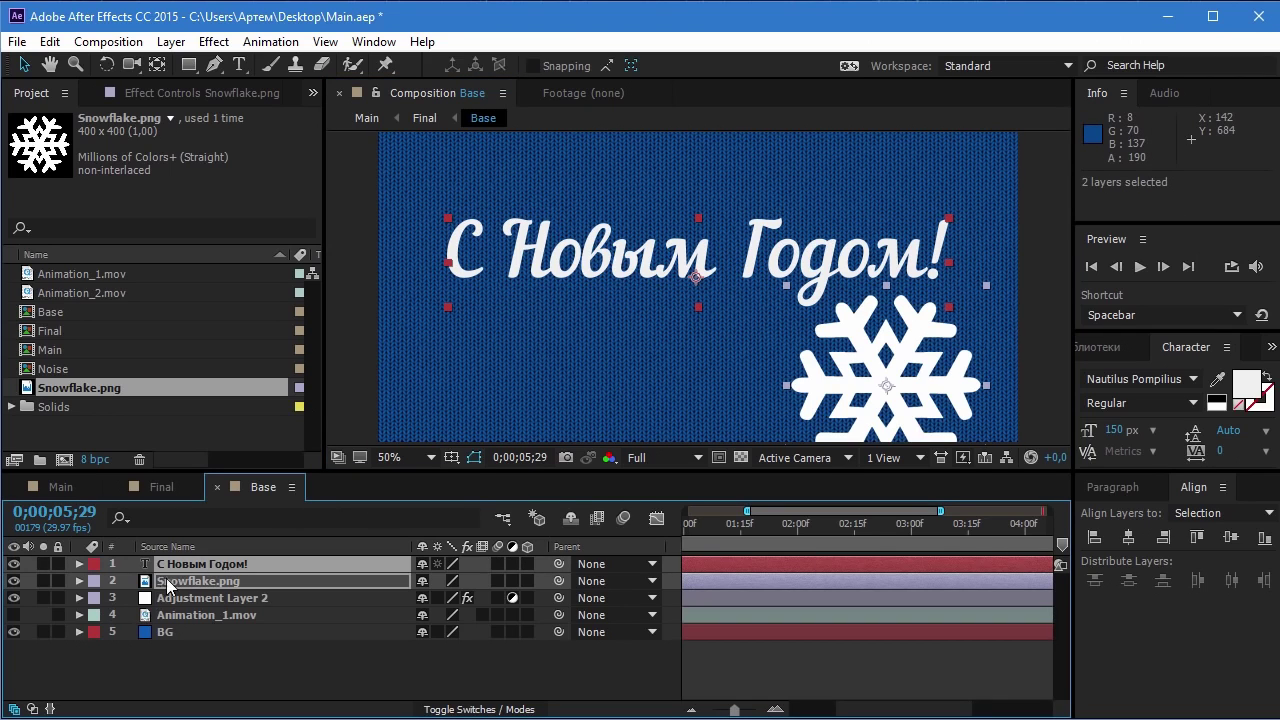
pyautogui.moveTo(188, 585); pyautogui.dragTo(186, 603)
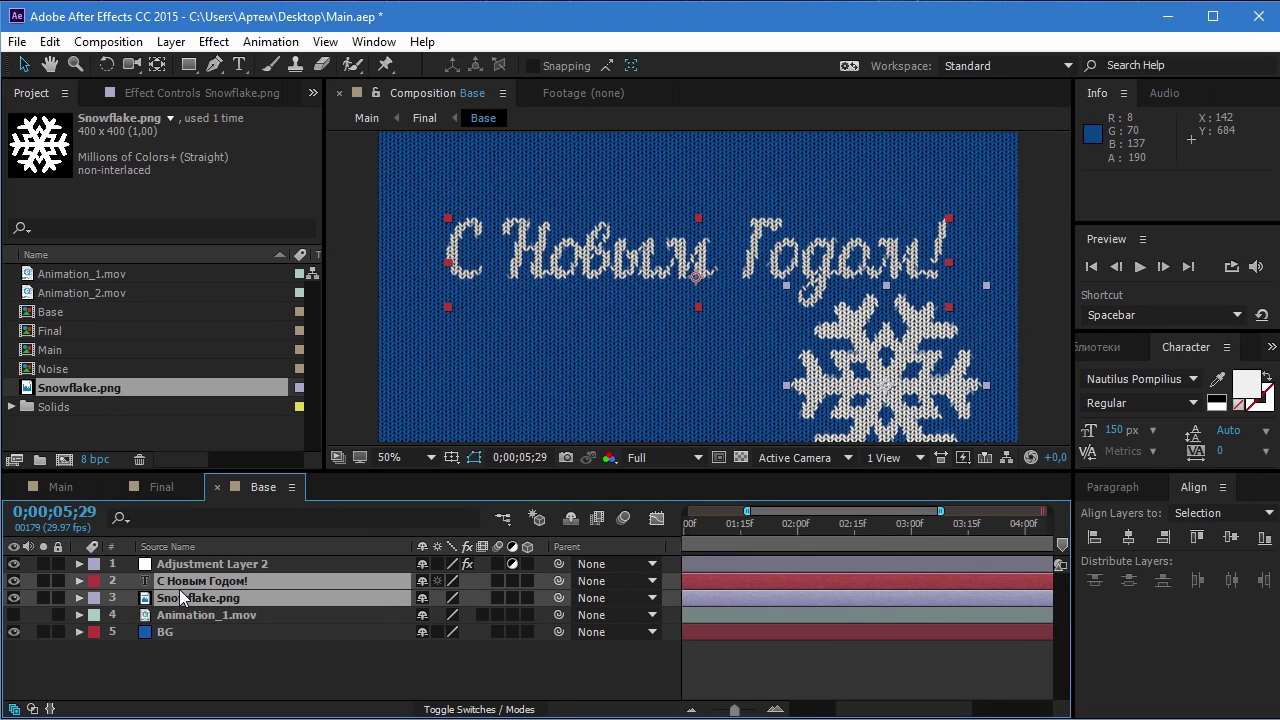
pyautogui.click(162, 486)
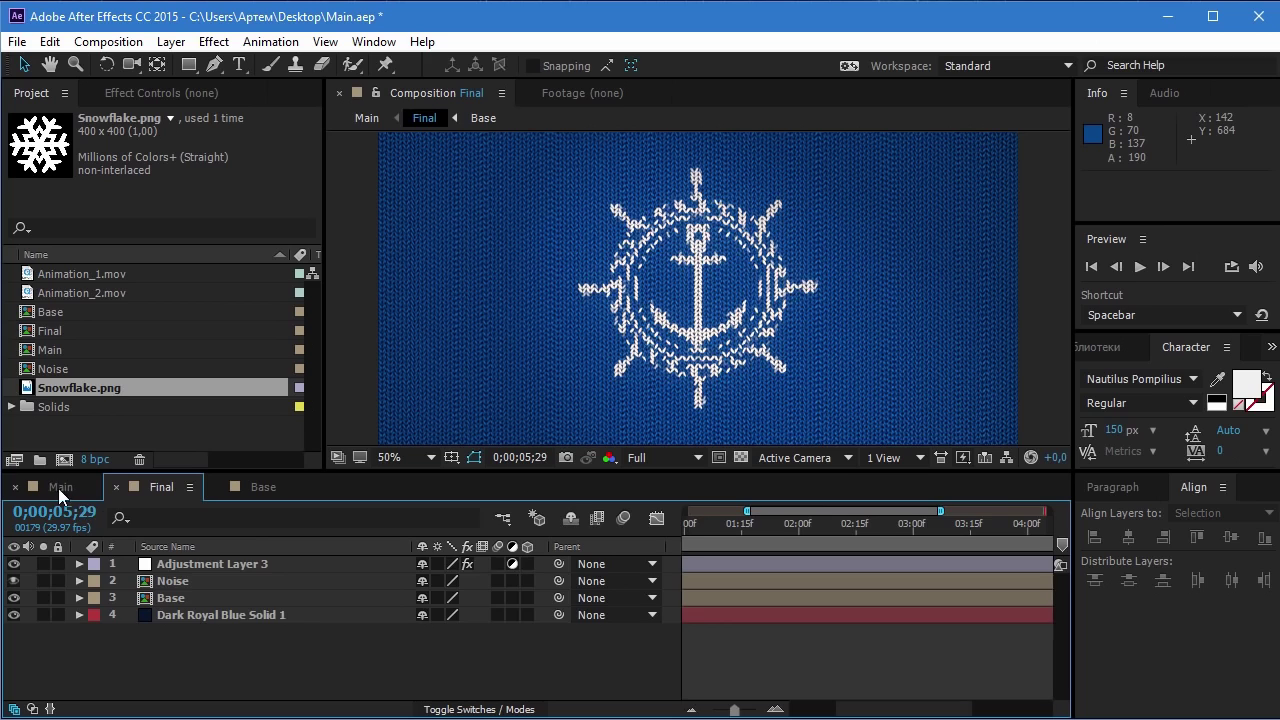
# - In Main, orbit Camera 1 with the Unified Camera tool to view the knitted greeting in perspective
pyautogui.click(55, 488)
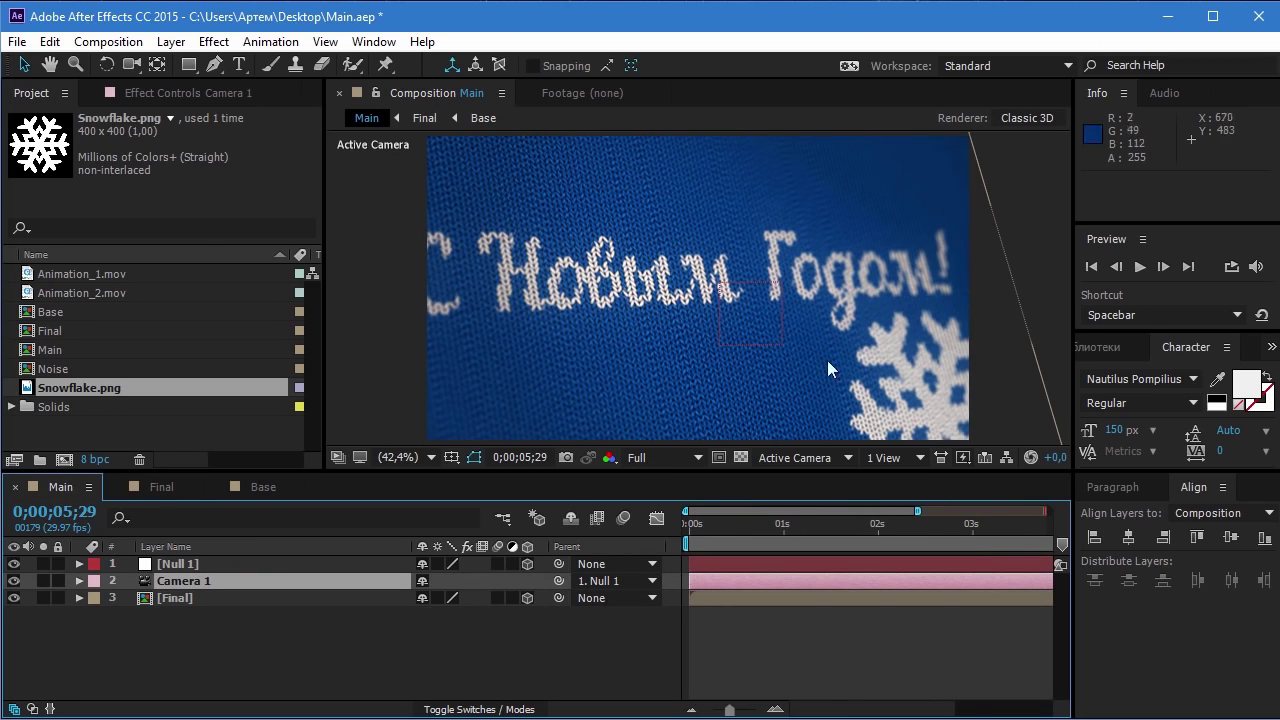
pyautogui.click(131, 64)
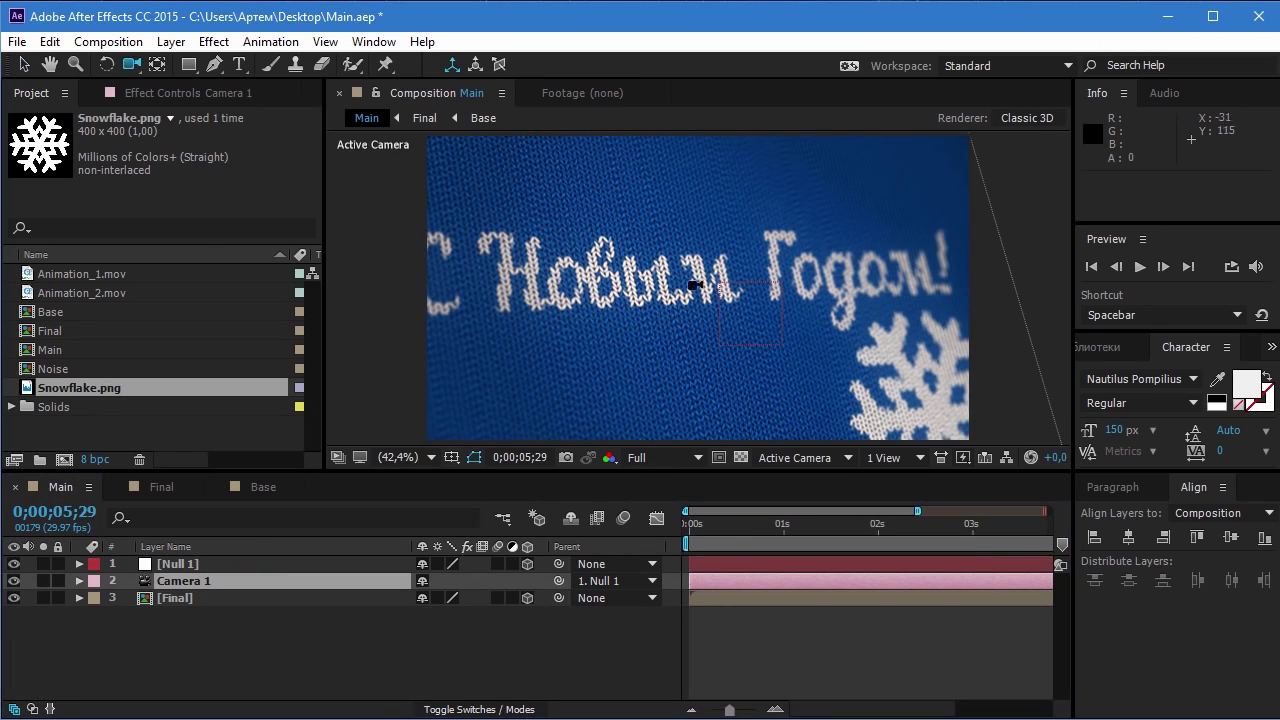
pyautogui.moveTo(715, 330)
pyautogui.mouseDown()
pyautogui.moveTo(735, 346)
pyautogui.moveTo(735, 325)
pyautogui.mouseUp()
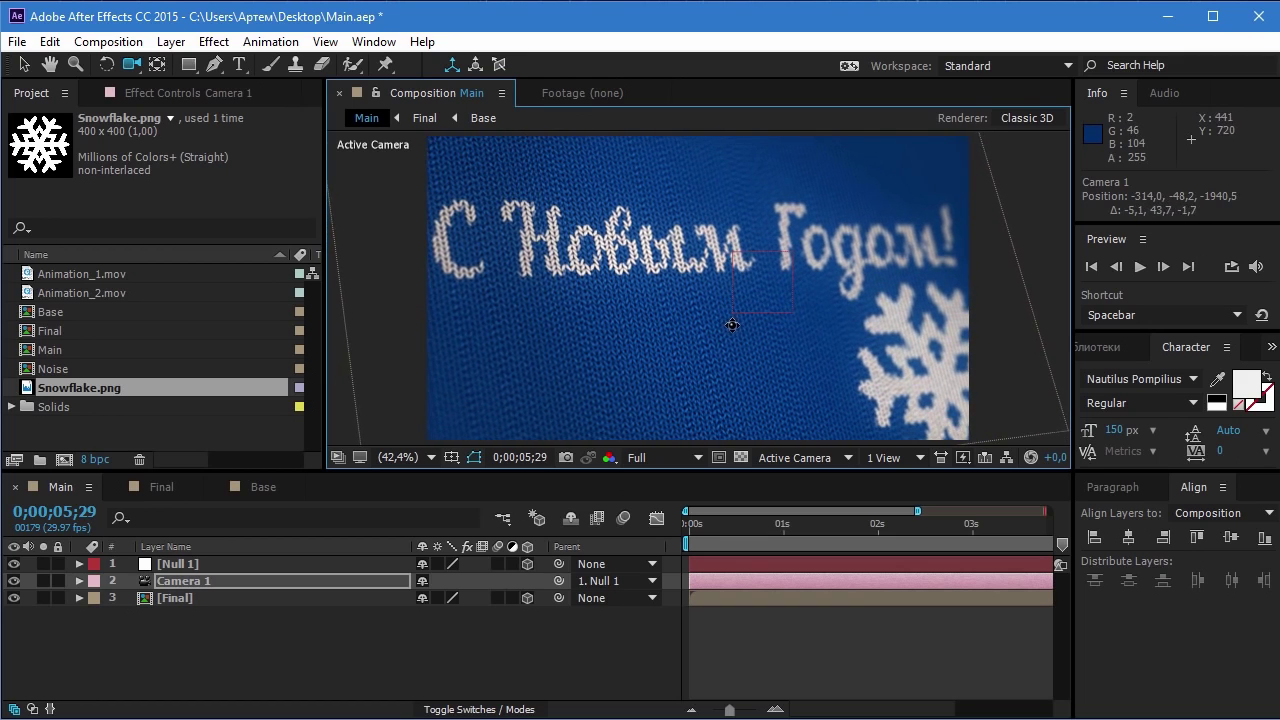
pyautogui.scroll(-2, 712, 316)
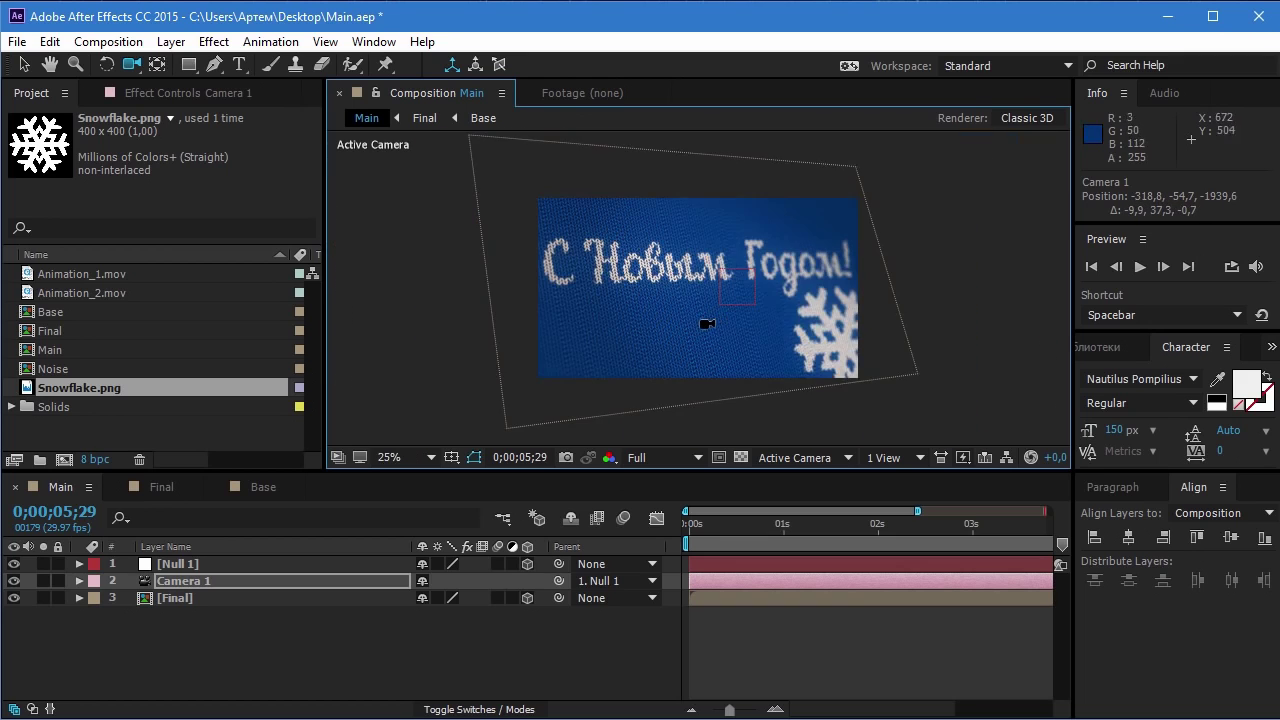
pyautogui.scroll(2, 702, 324)
pyautogui.moveTo(699, 323); pyautogui.dragTo(704, 335)
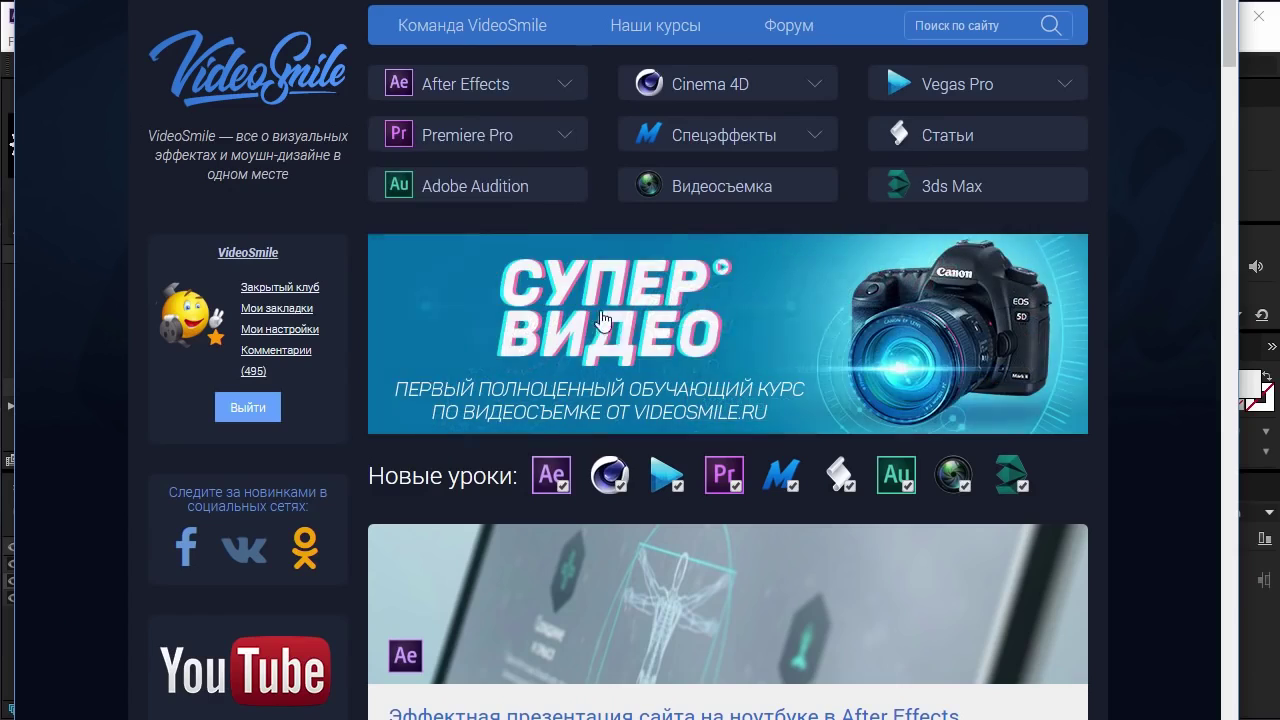
pyautogui.moveTo(512, 56)
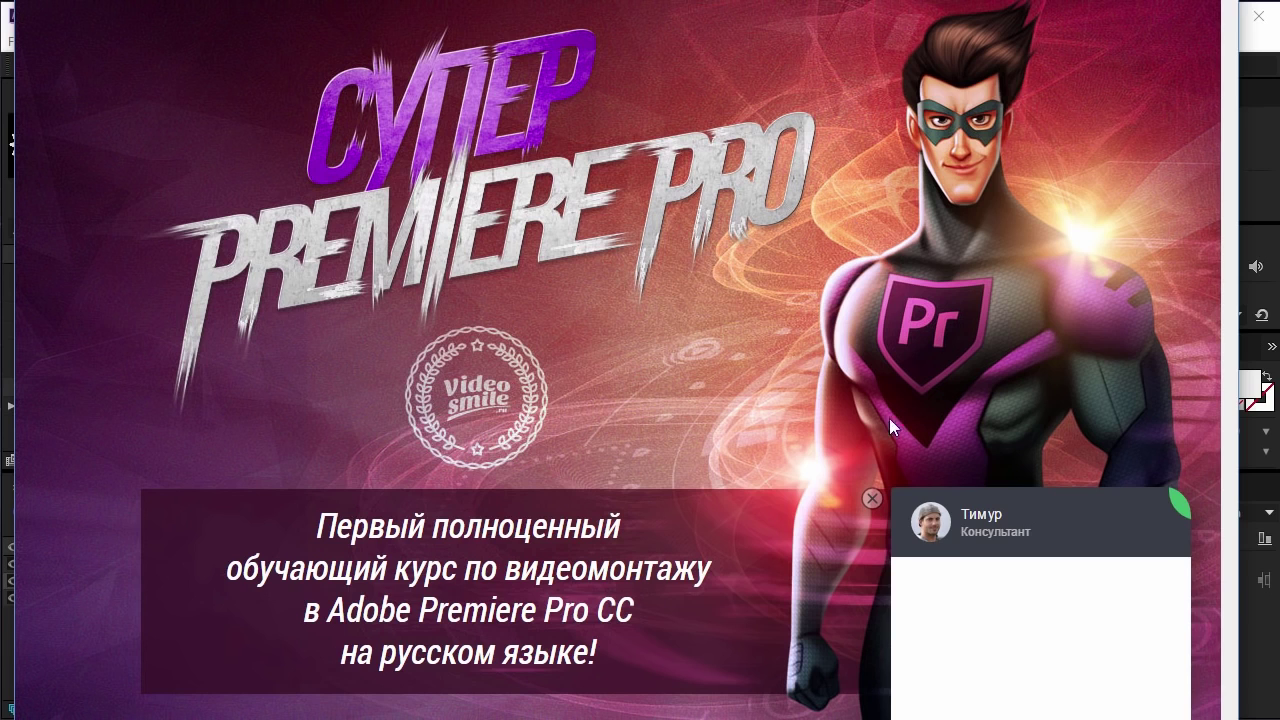
pyautogui.click(872, 498)
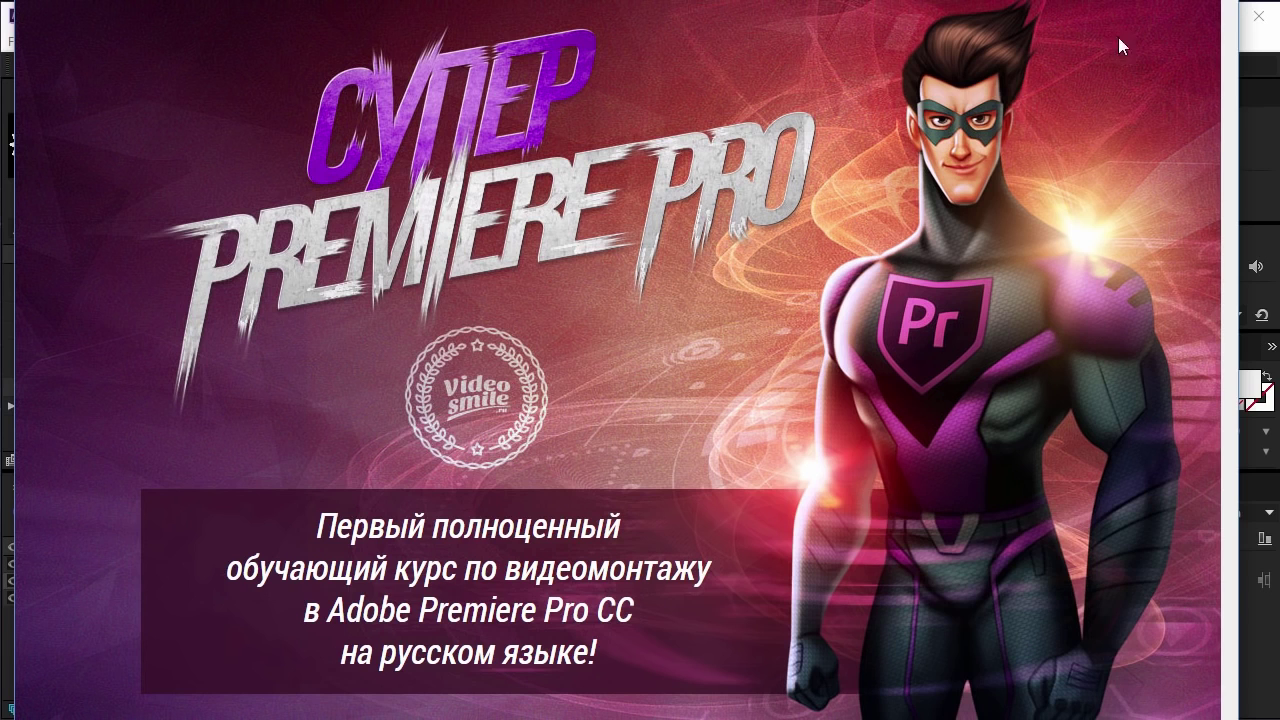